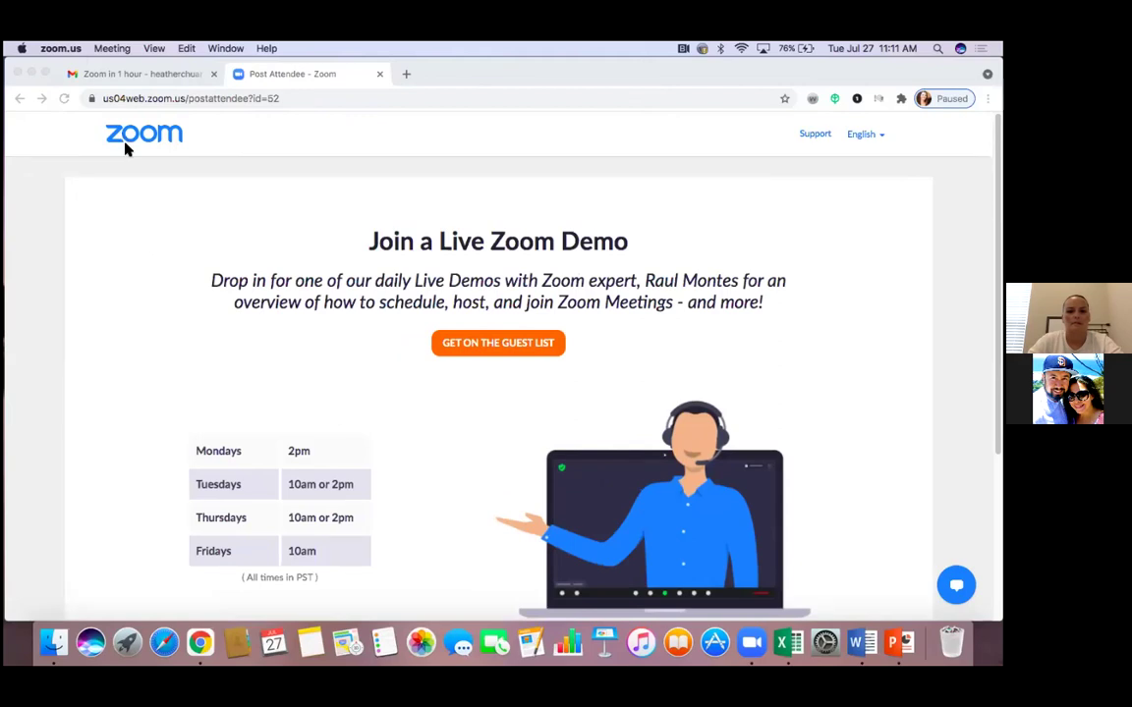
Close the Zoom demo window and load facebook.com in a new Chrome window
left_click(18, 73)
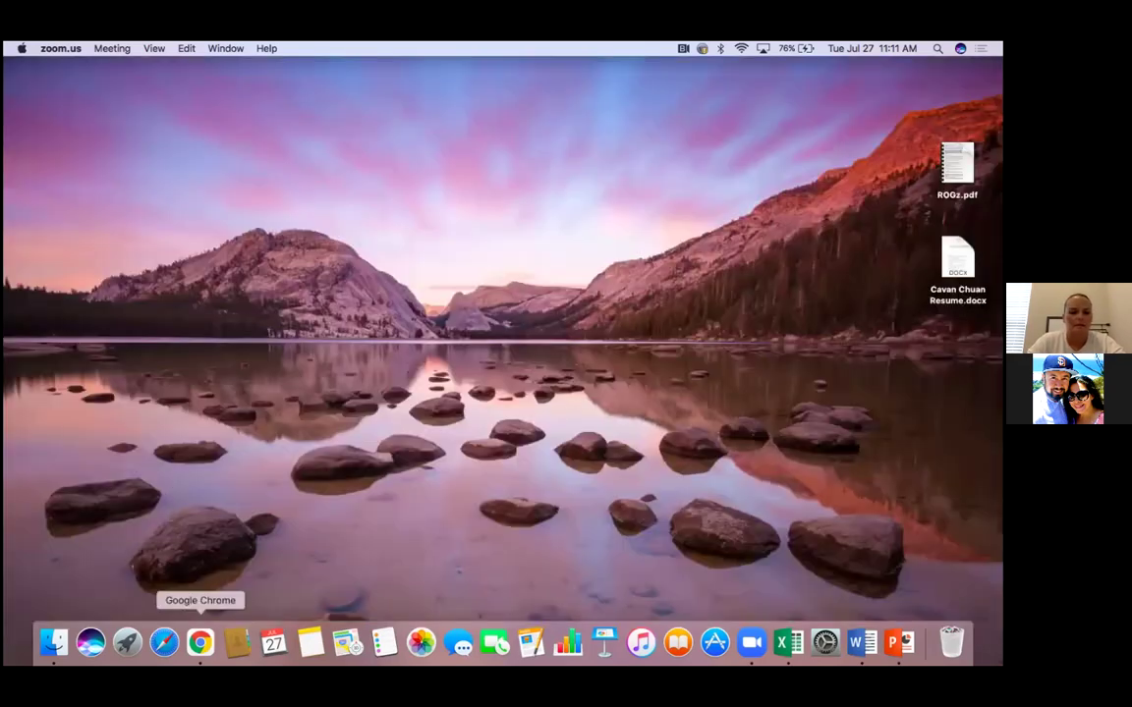
left_click(199, 643)
type("f")
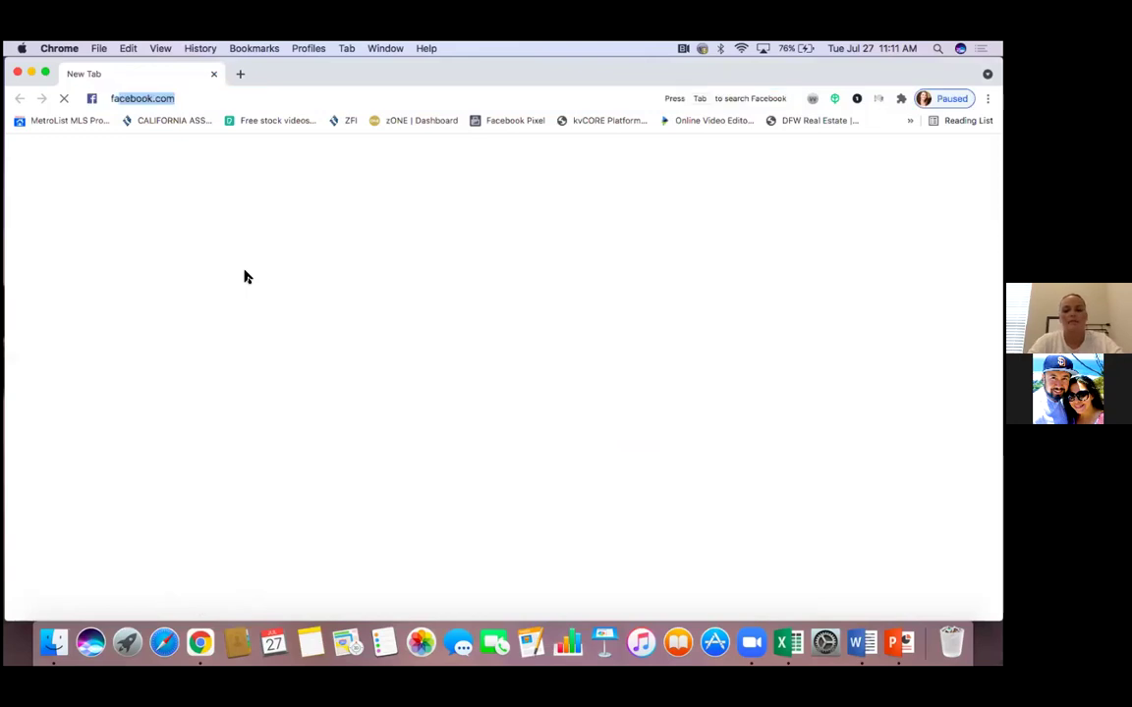
type("acebook.com")
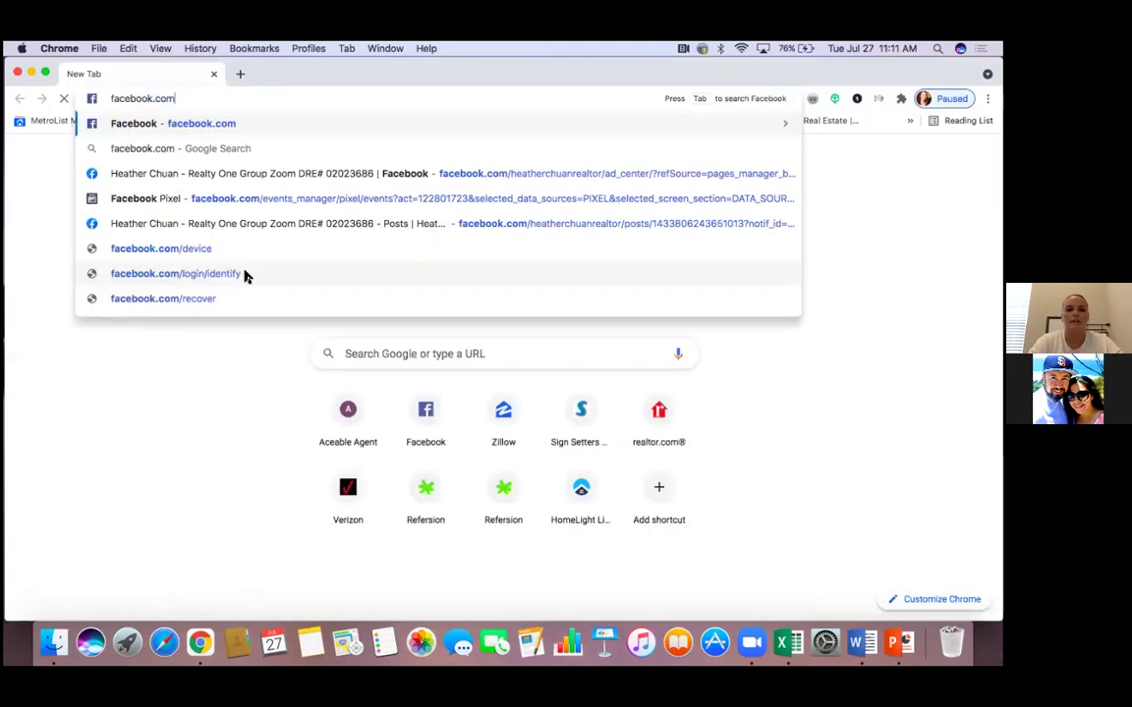
key("Return")
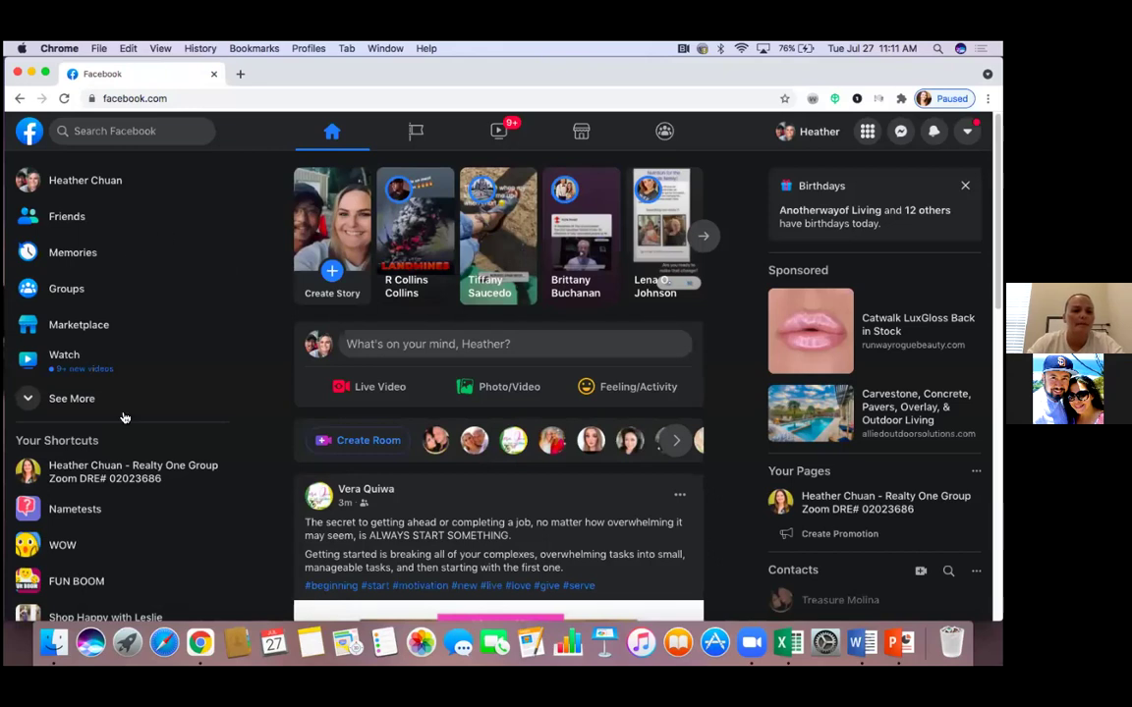
Open the realtor business page from the sidebar shortcut and return to its Page home view
left_click(126, 478)
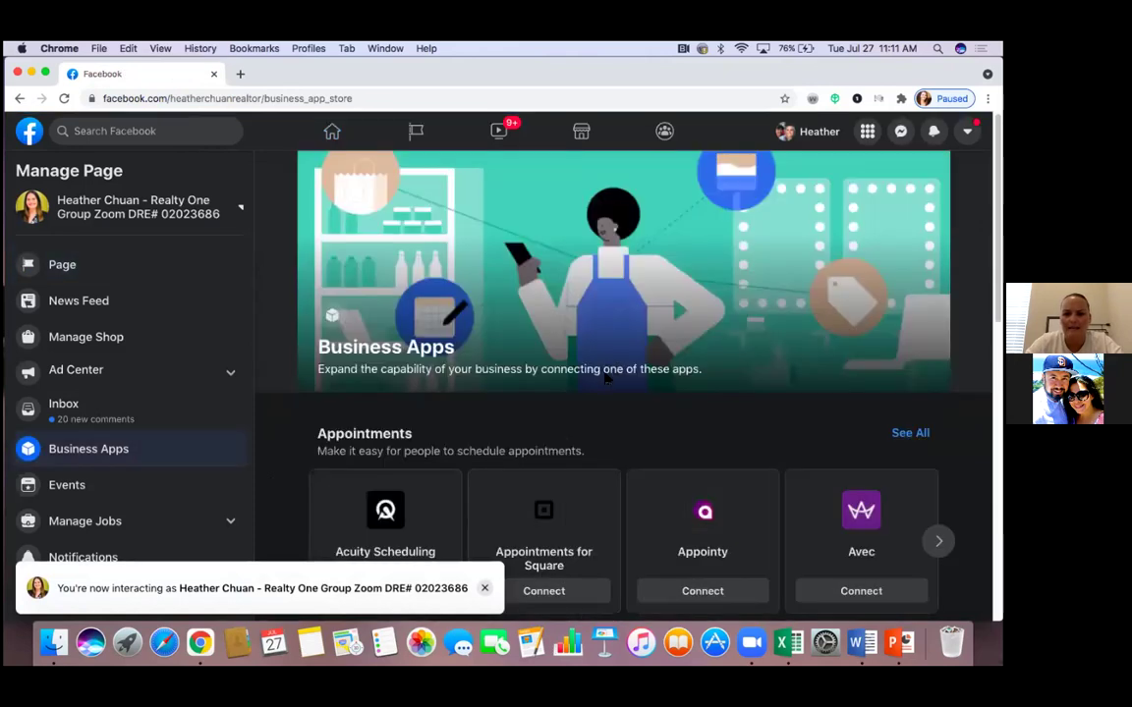
scroll(605, 366, "down", 3)
scroll(605, 367, "up", 4)
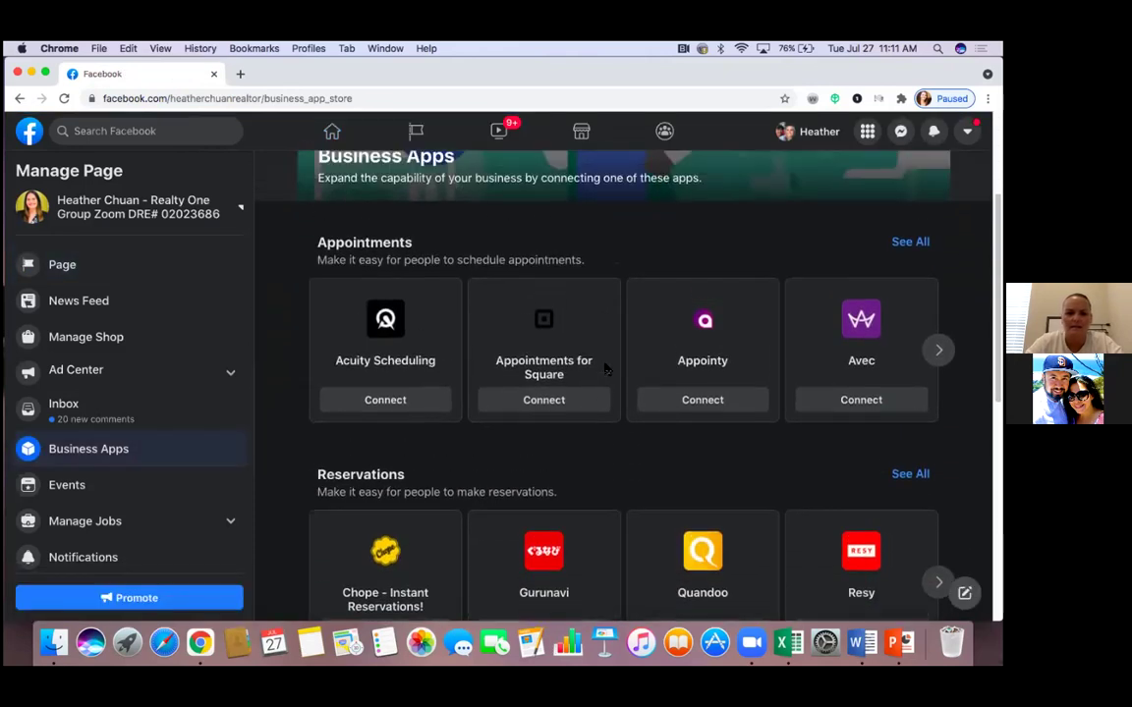
scroll(605, 368, "up", 1)
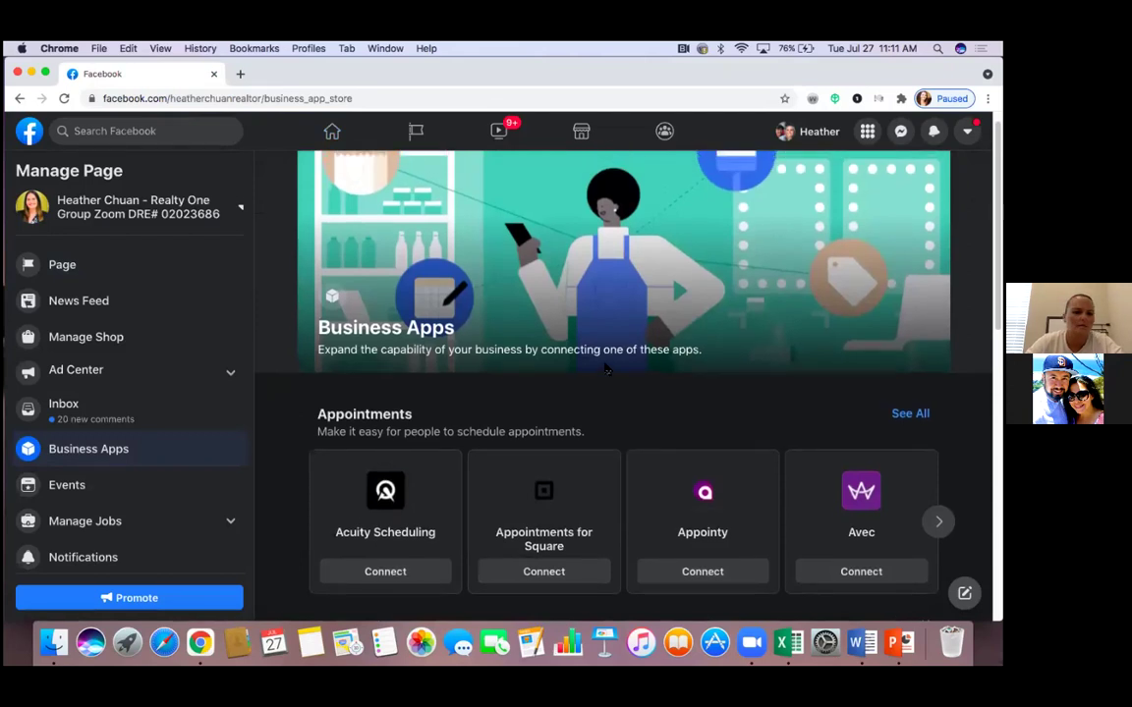
left_click(80, 270)
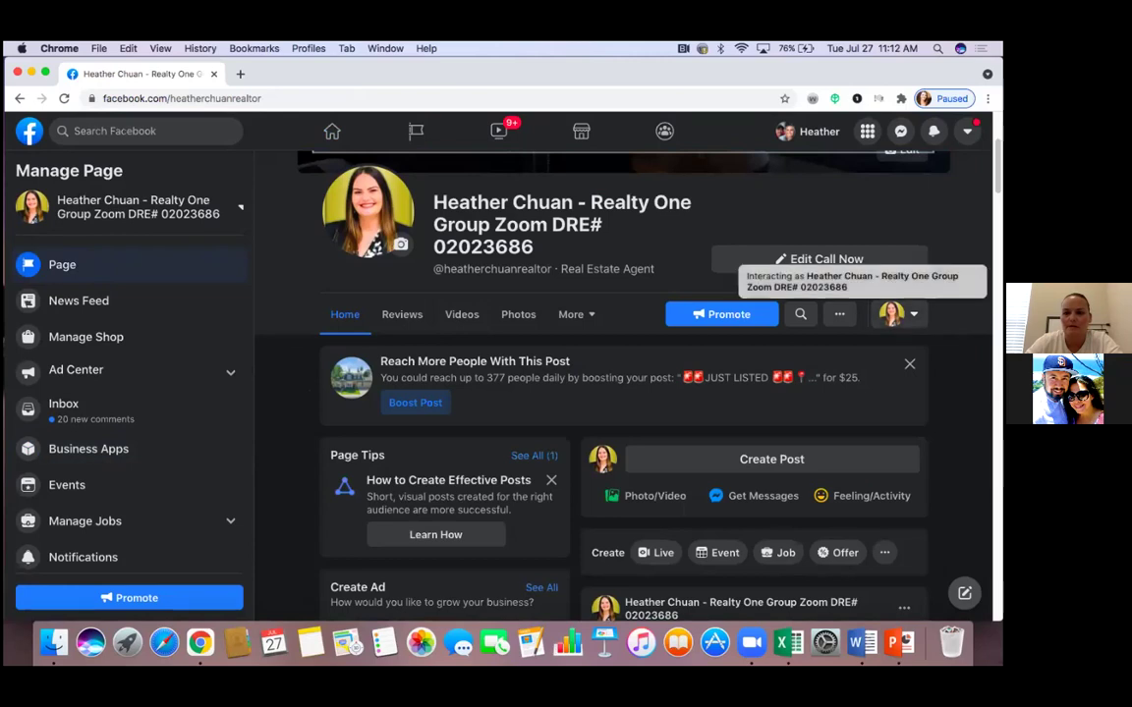
Switch to interacting as the personal profile and browse the page's About details, photos and listing posts
left_click(896, 313)
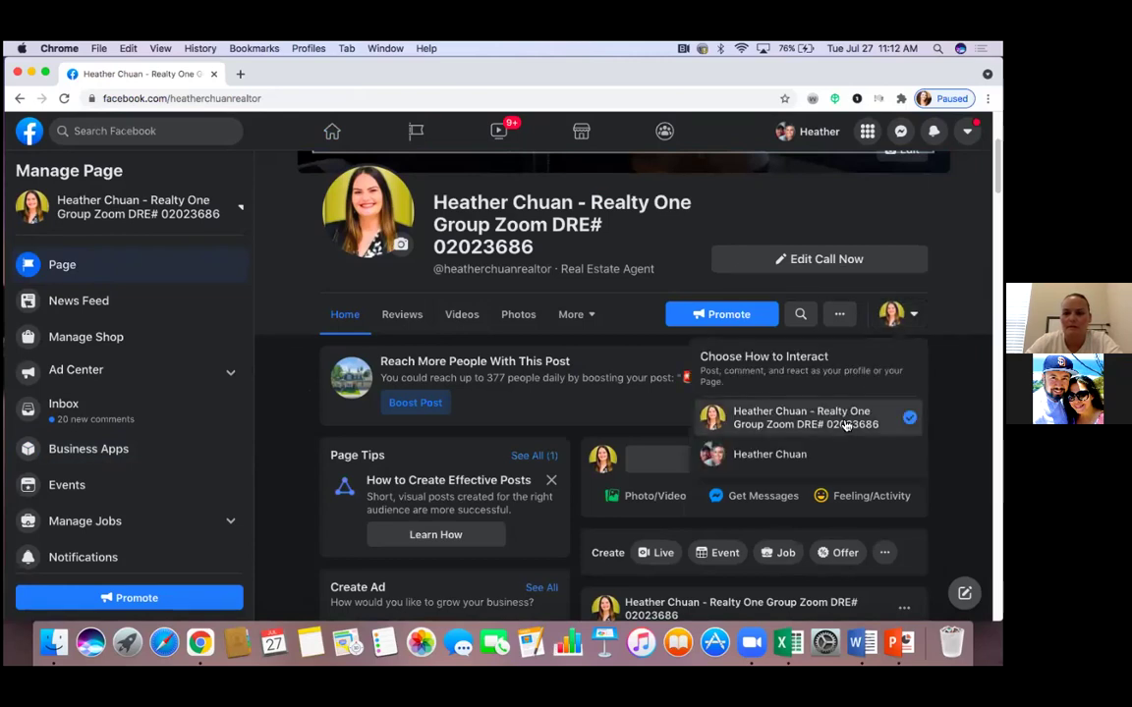
left_click(828, 463)
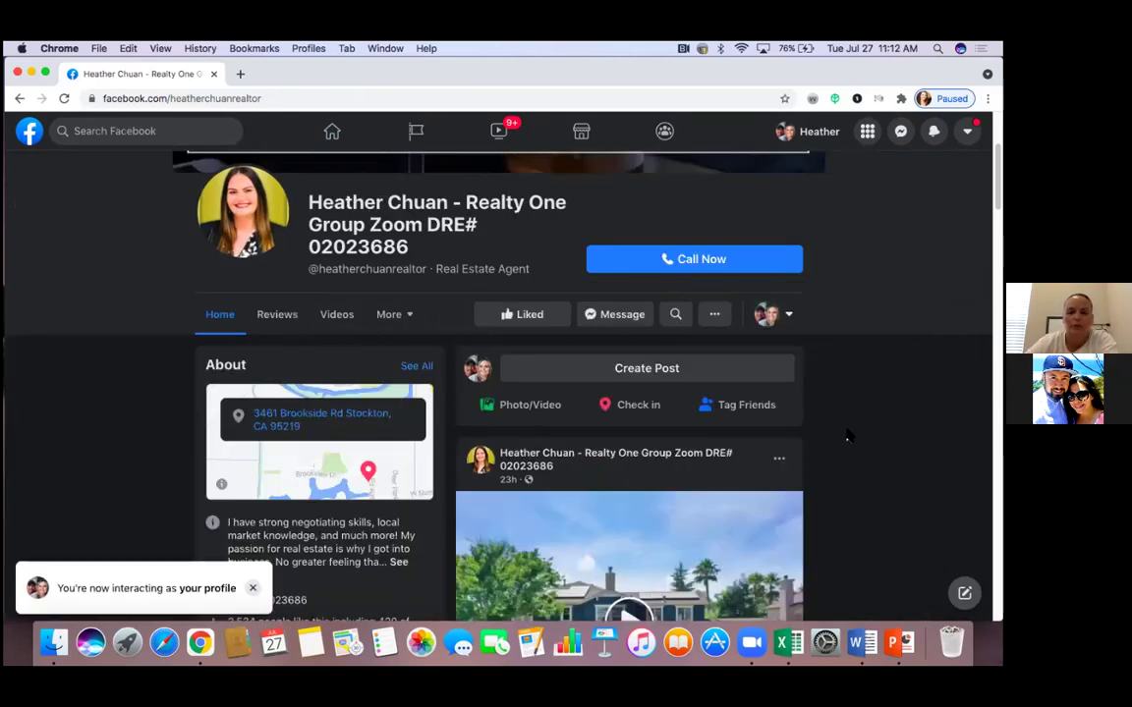
scroll(848, 436, "down", 1)
scroll(849, 434, "down", 2)
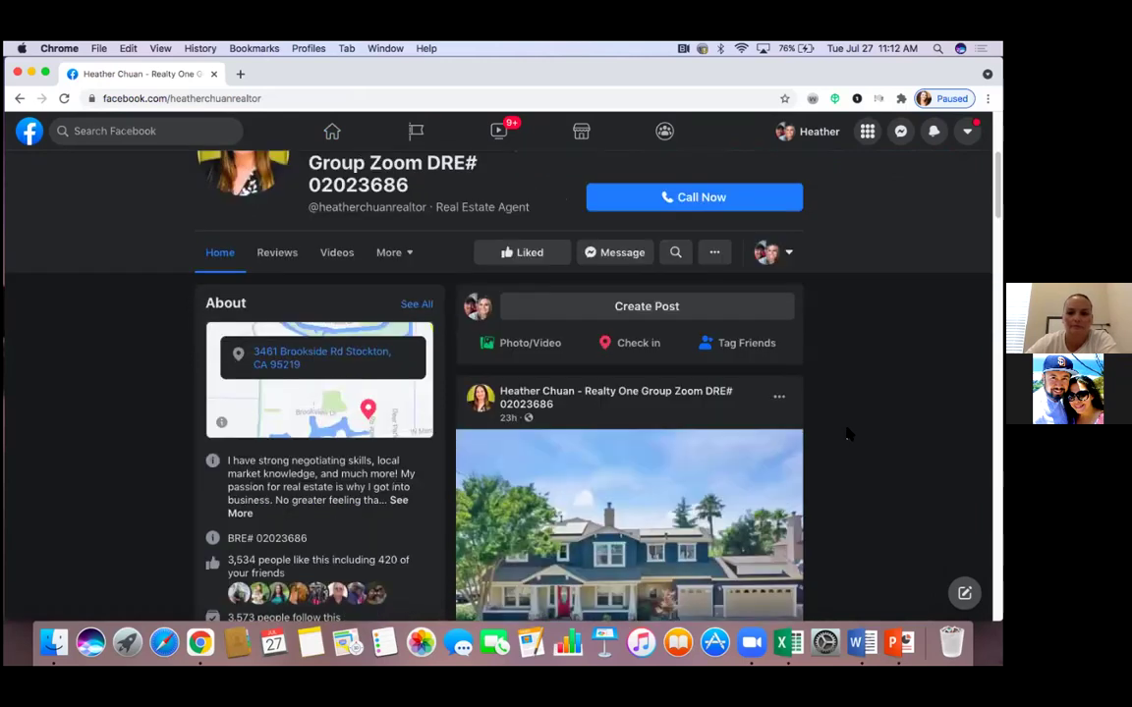
scroll(849, 435, "down", 1)
scroll(849, 434, "down", 1)
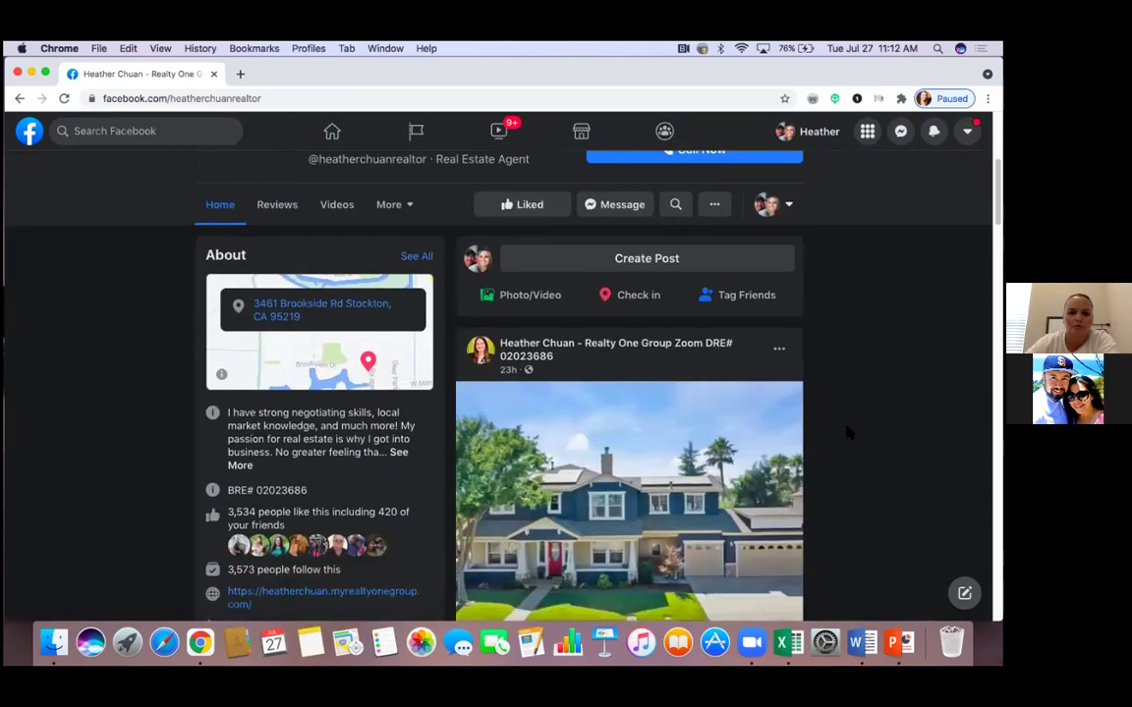
scroll(847, 433, "down", 5)
scroll(847, 433, "down", 1)
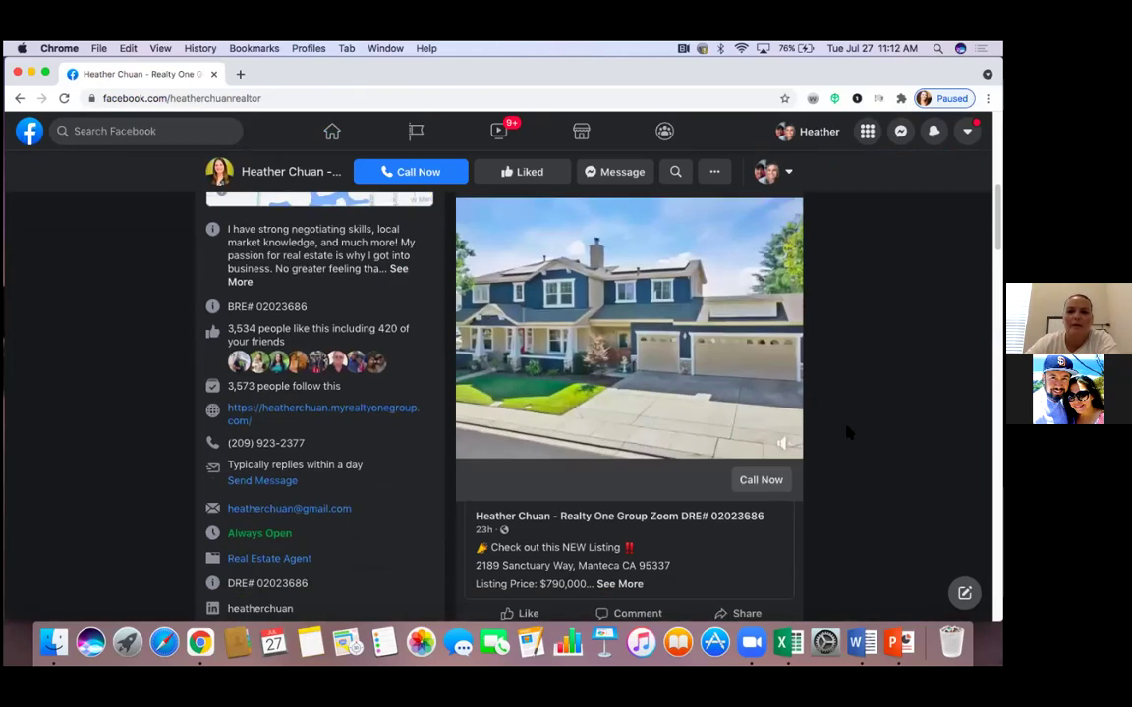
scroll(847, 432, "down", 2)
scroll(847, 432, "down", 5)
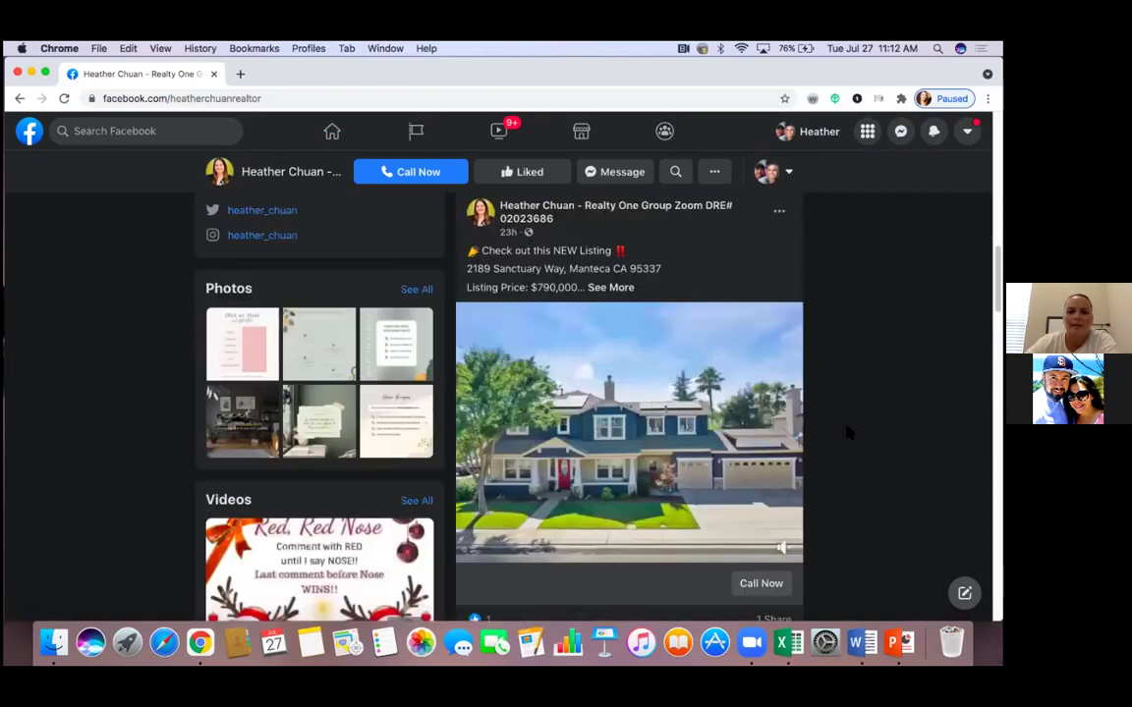
scroll(847, 433, "up", 3)
scroll(847, 433, "up", 3)
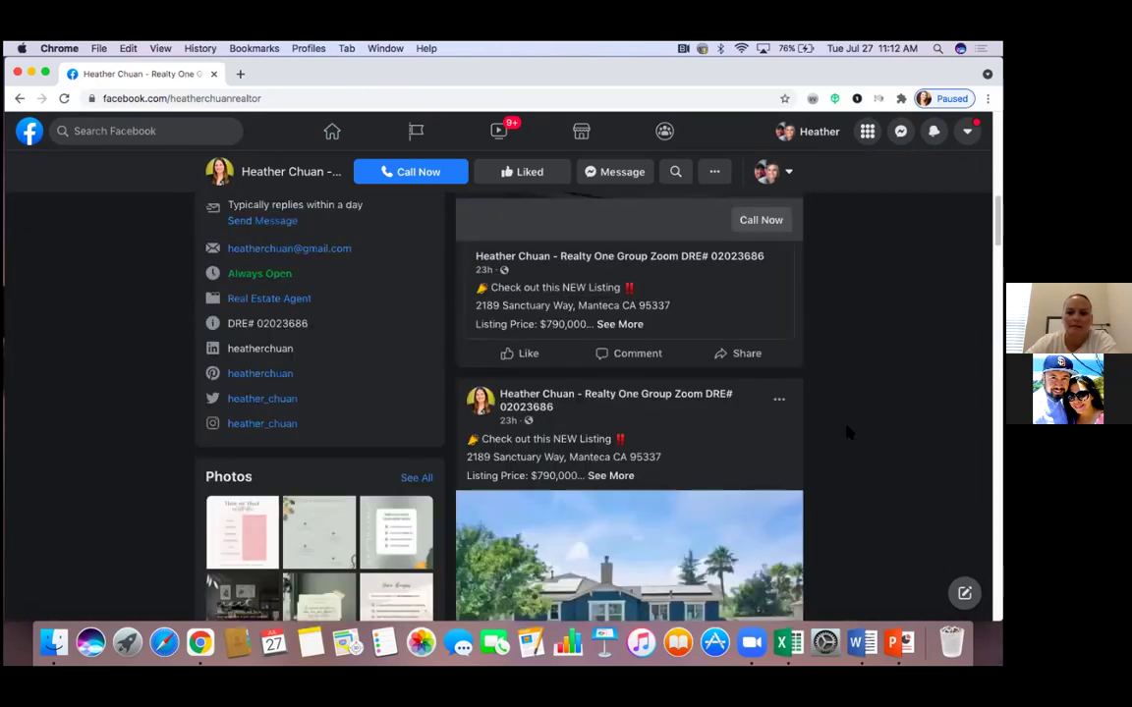
scroll(846, 433, "down", 3)
scroll(847, 429, "down", 3)
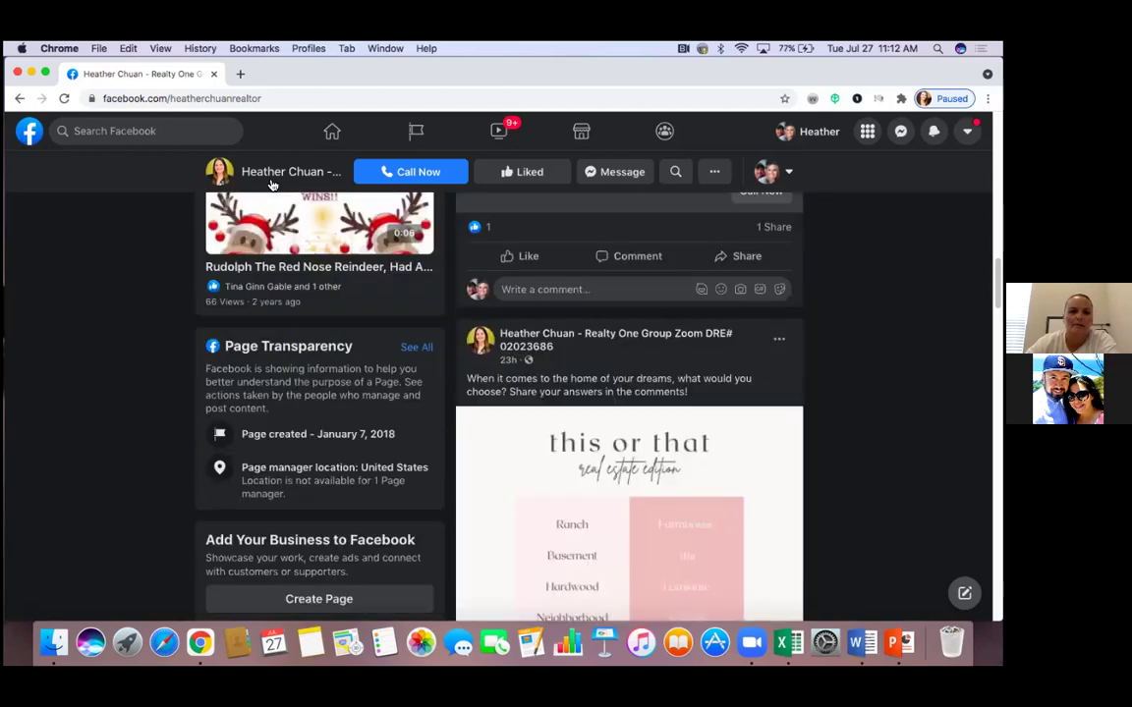
scroll(847, 430, "up", 5)
Load facebook.com in a new browser tab
left_click(241, 75)
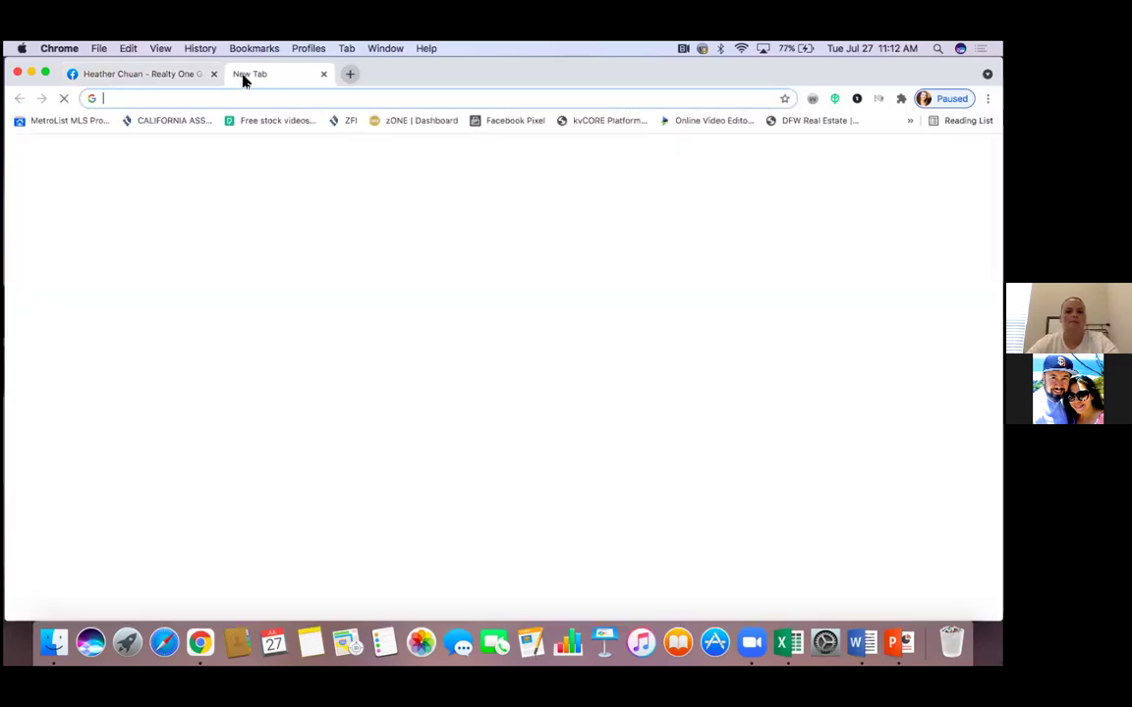
type("f")
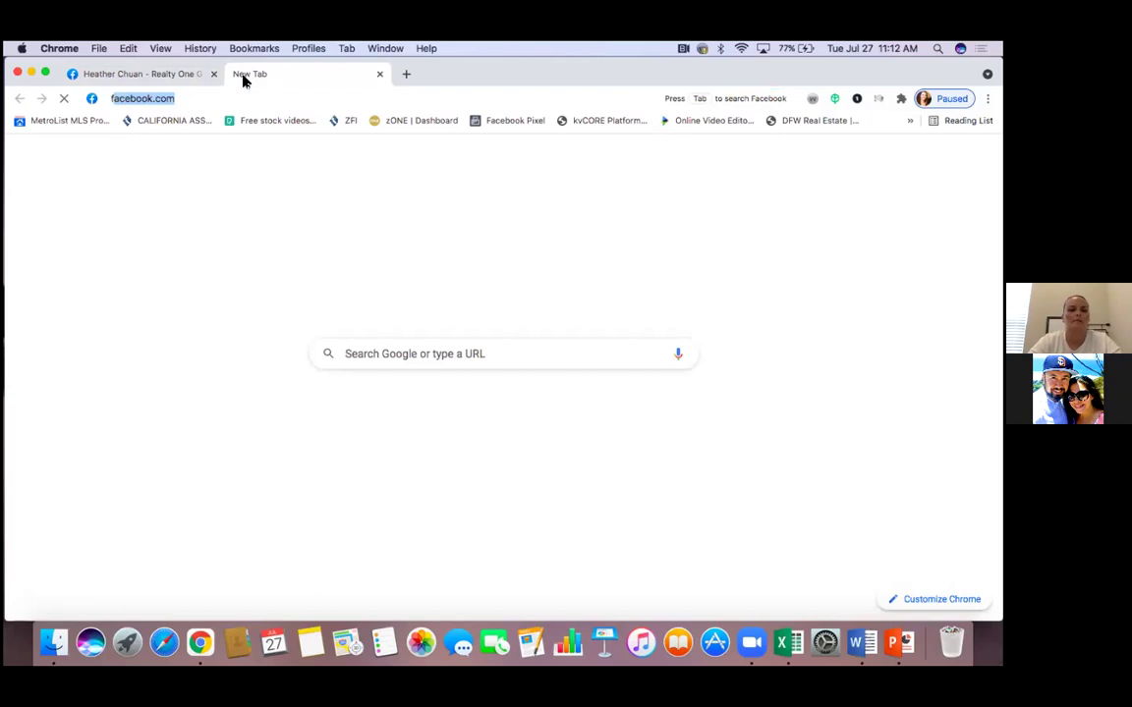
type("ac")
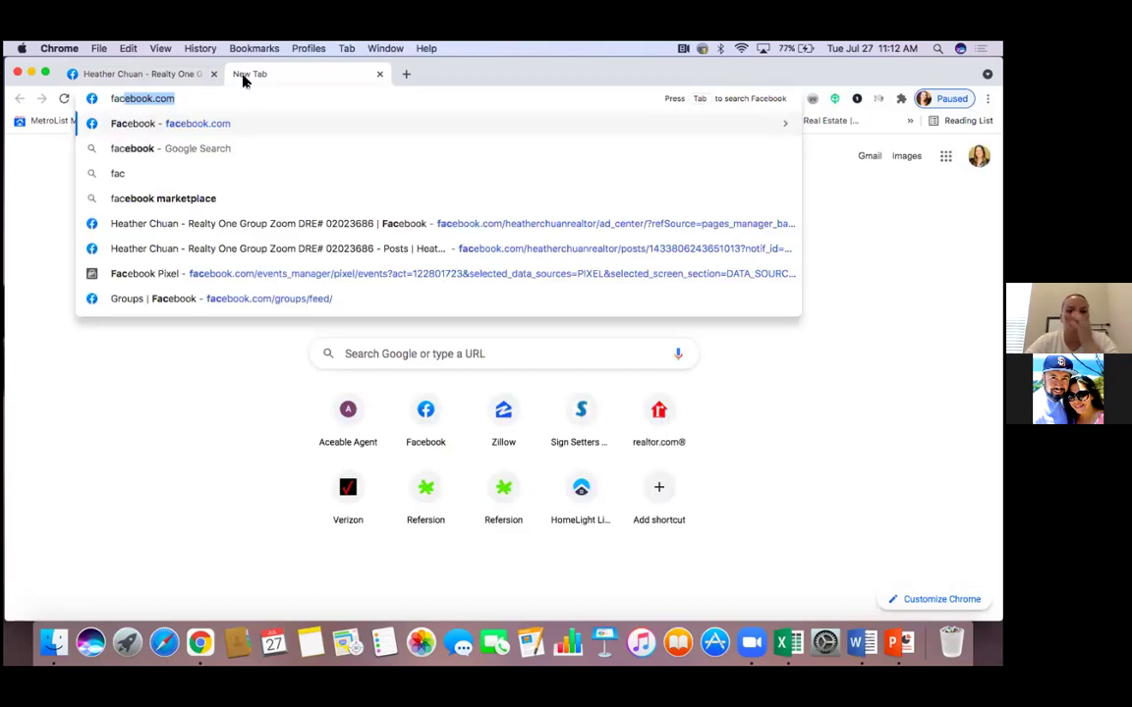
key("Return")
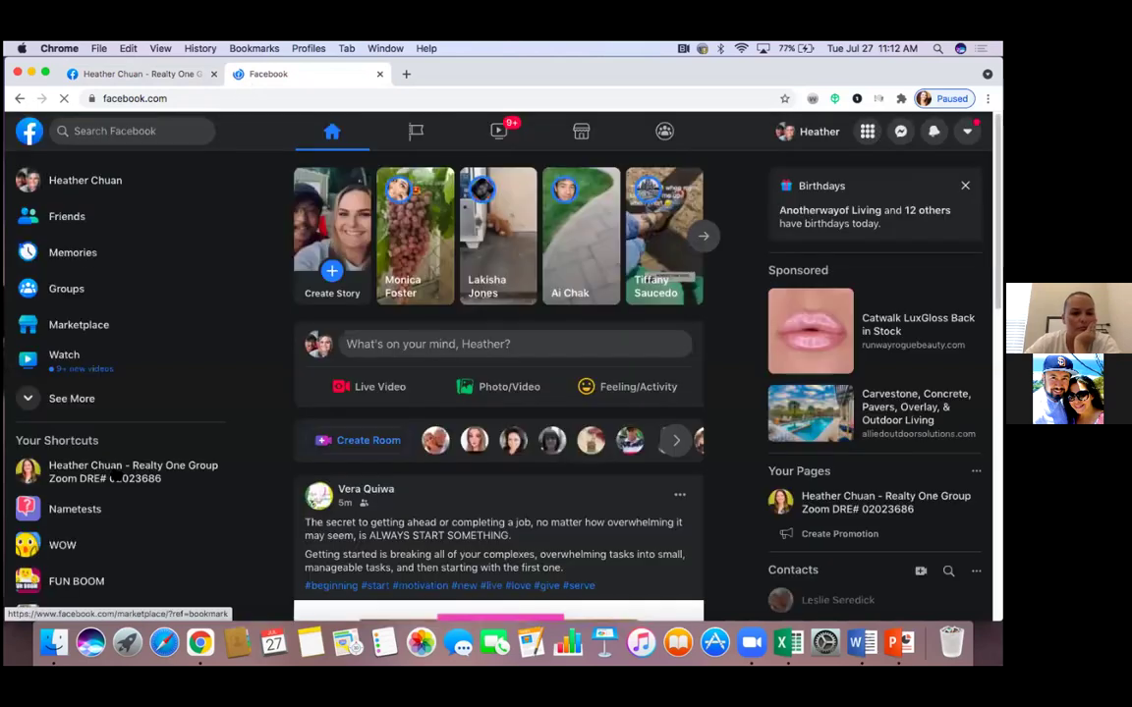
Open the realtor business page, then go to the Facebook home feed
left_click(113, 475)
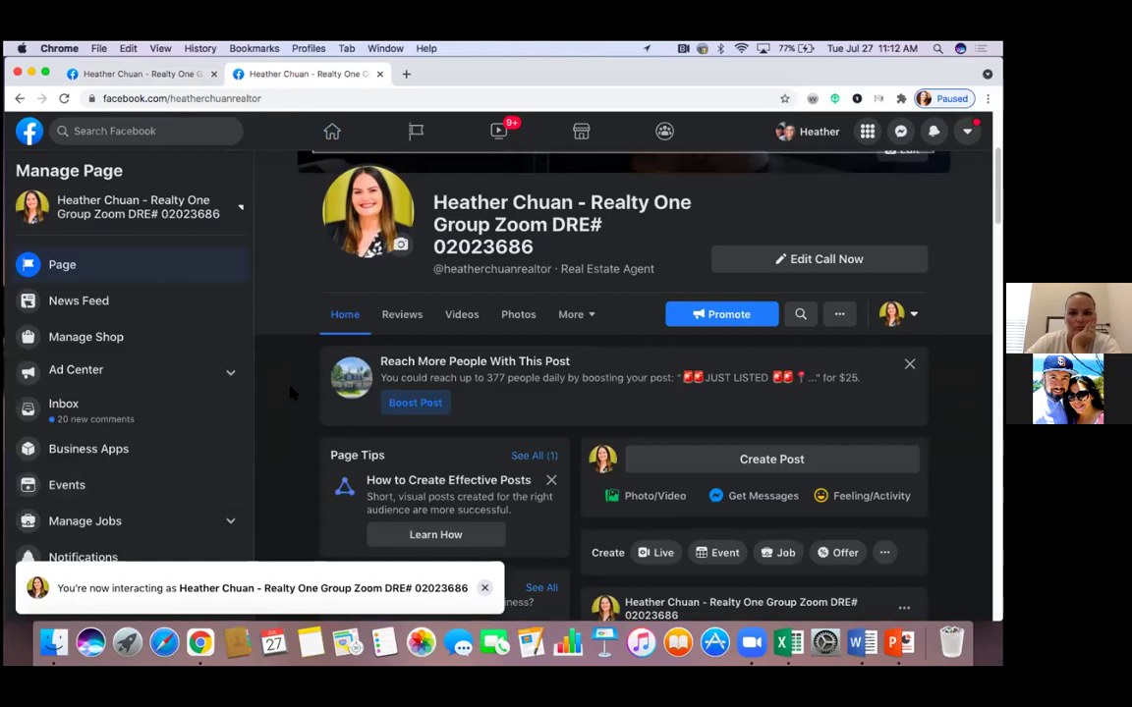
scroll(291, 393, "up", 2)
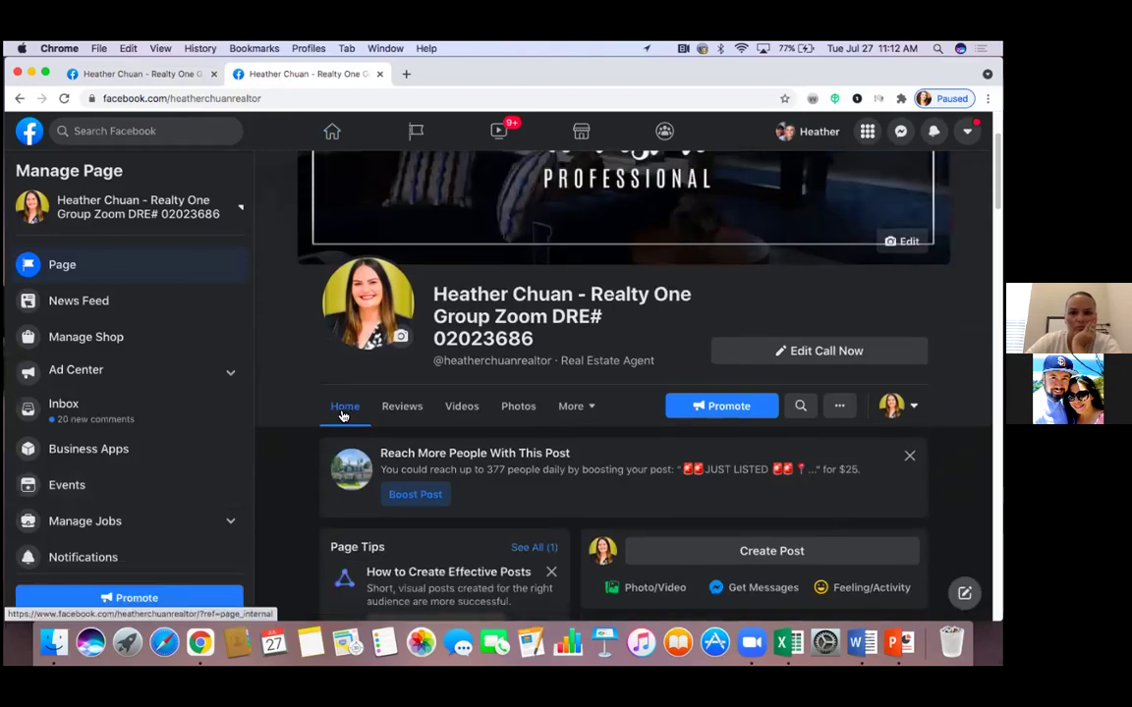
scroll(339, 411, "up", 1)
scroll(334, 133, "up", 3)
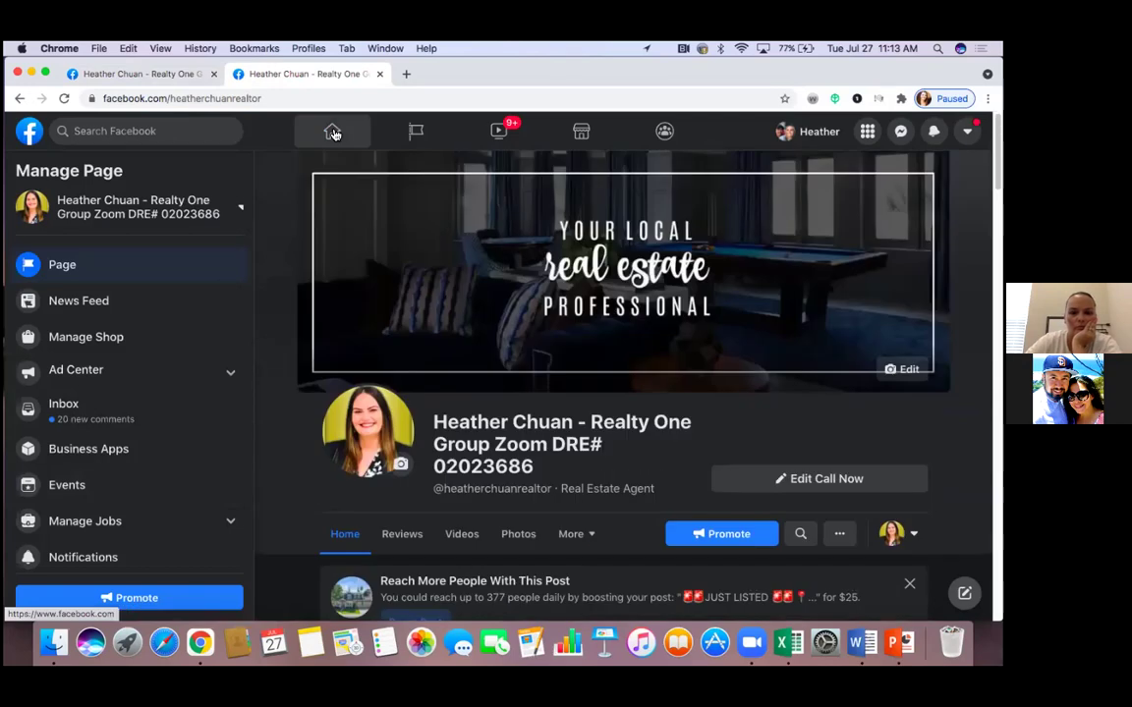
left_click(334, 132)
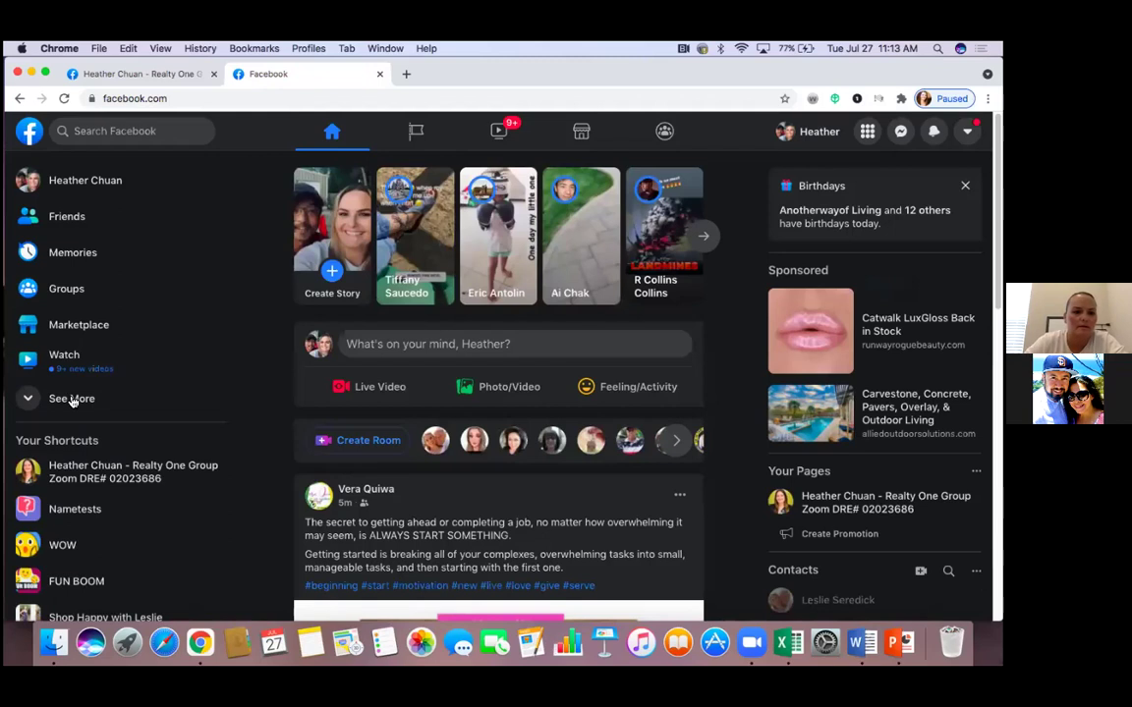
Open Ads Manager from the expanded See More list in the sidebar
left_click(71, 399)
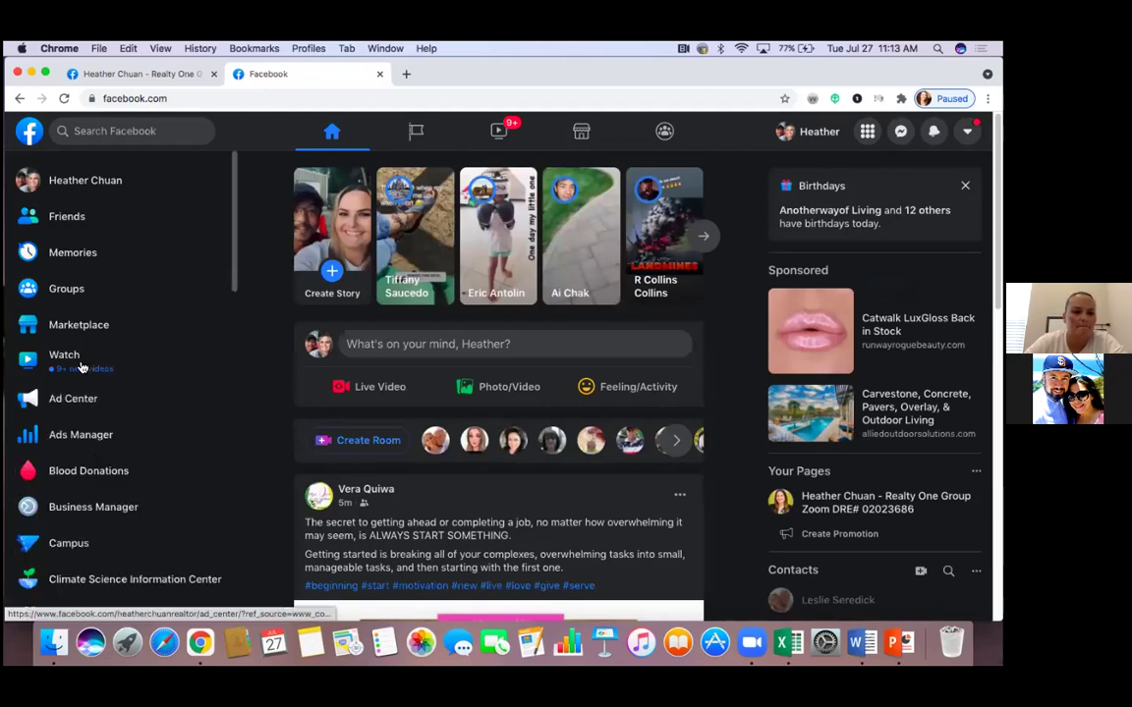
scroll(82, 368, "down", 3)
scroll(82, 368, "down", 1)
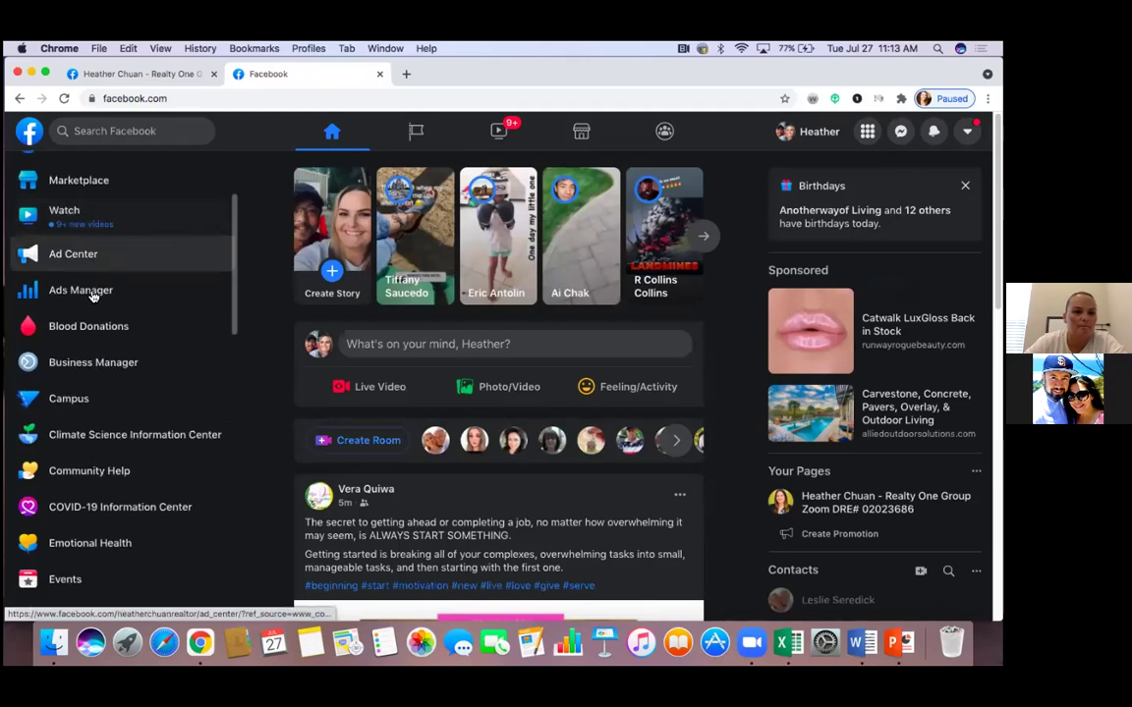
left_click(94, 294)
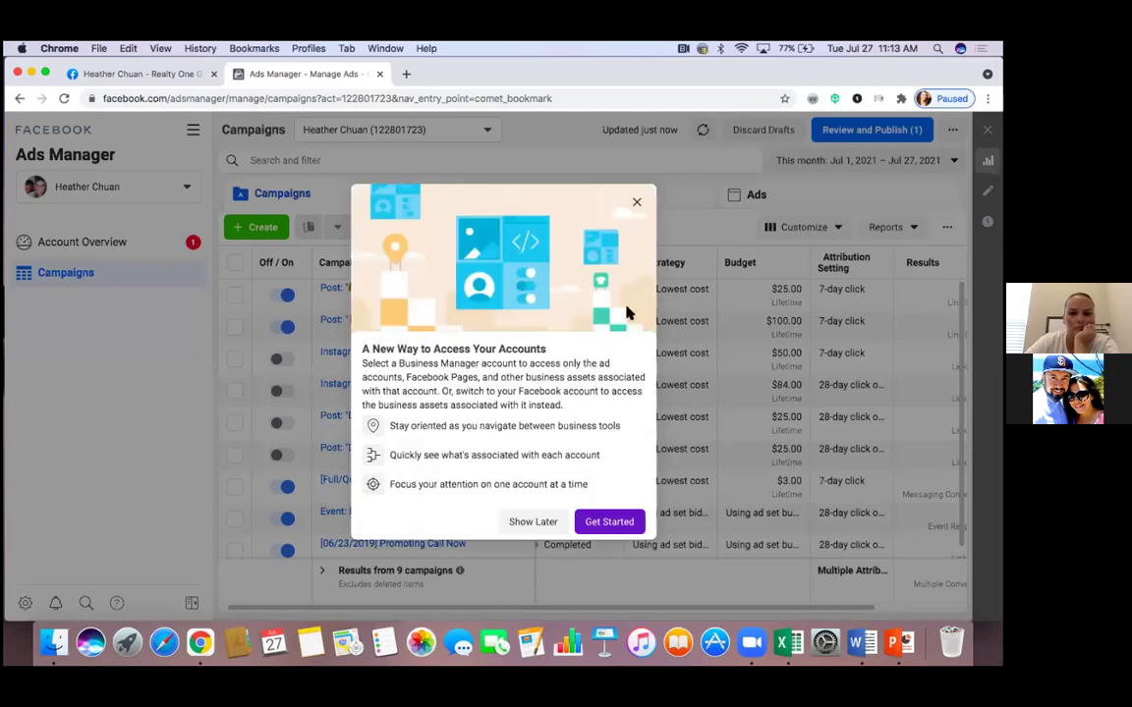
Dismiss the account-access notice and look over the Kallisto Bookcase Headboard campaign's edit panel
left_click(637, 203)
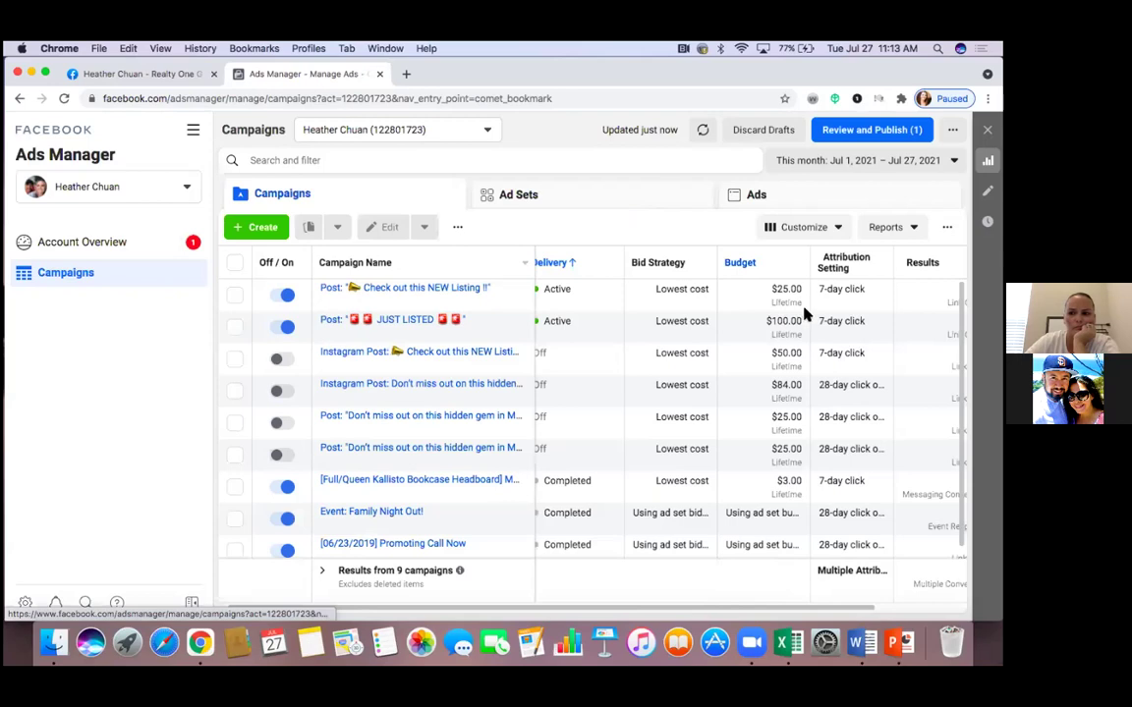
mouse_move(804, 312)
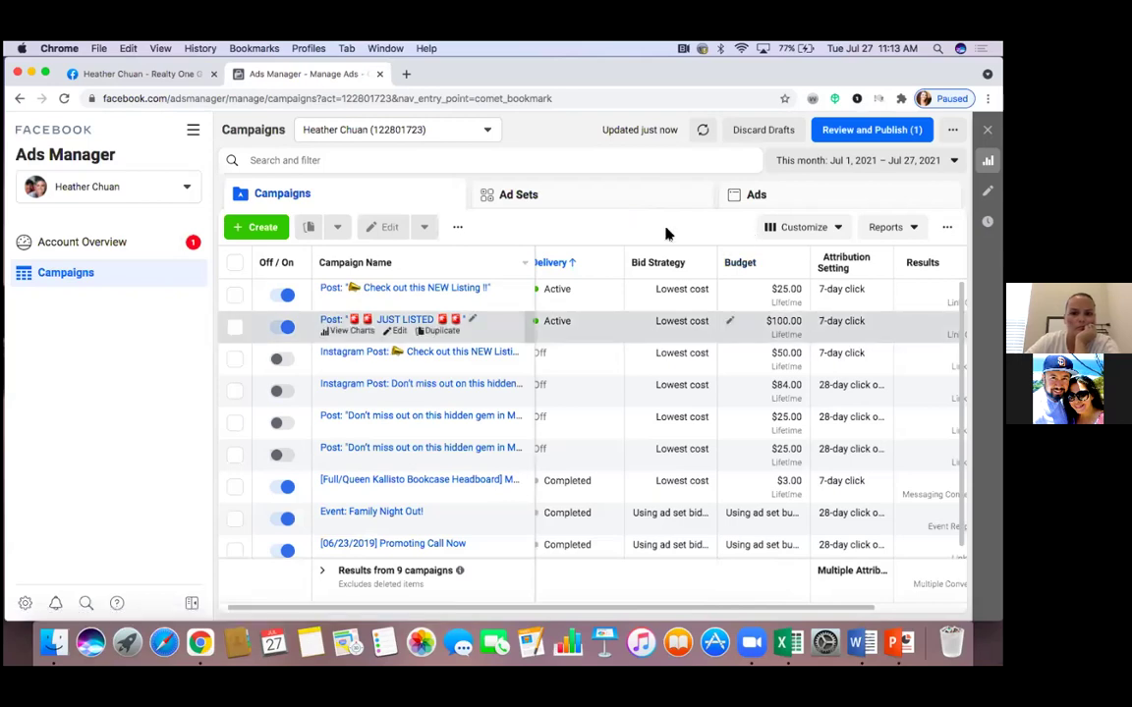
scroll(665, 233, "right", 5)
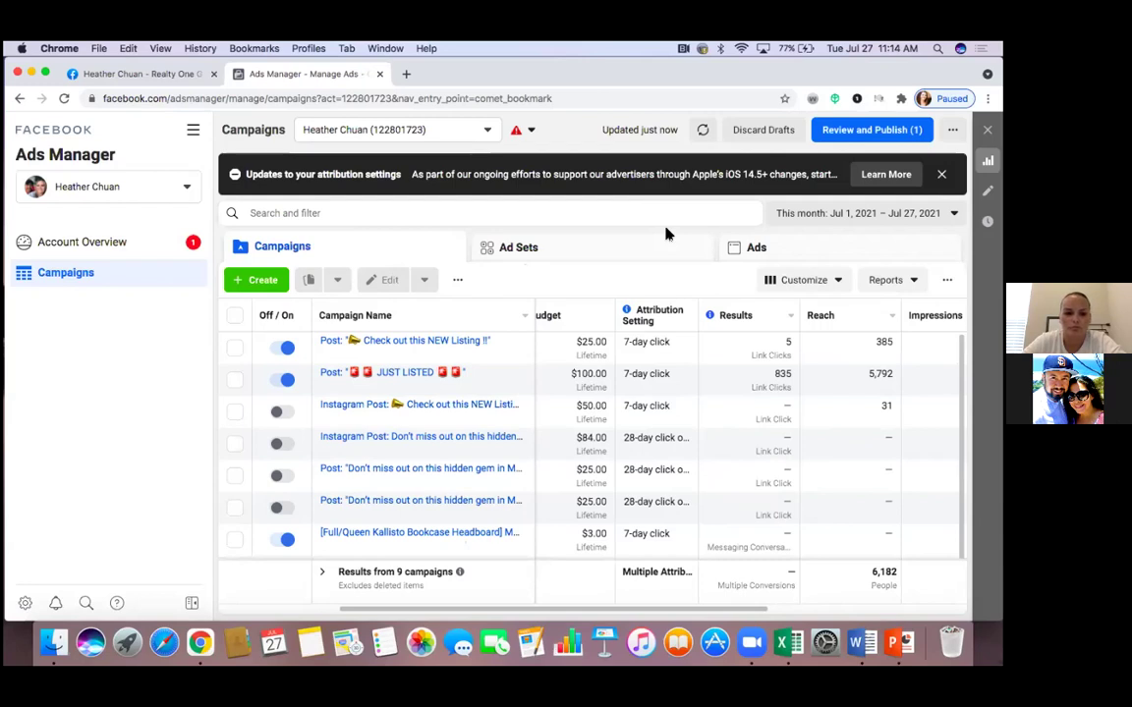
left_click(288, 542)
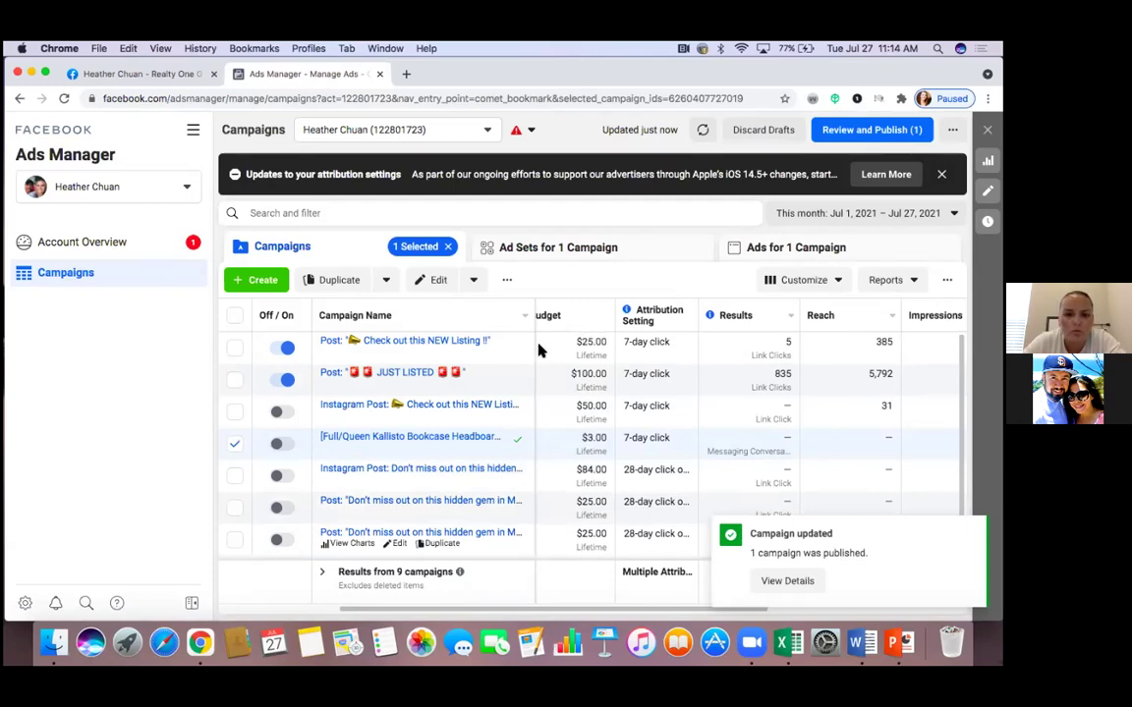
left_click(439, 280)
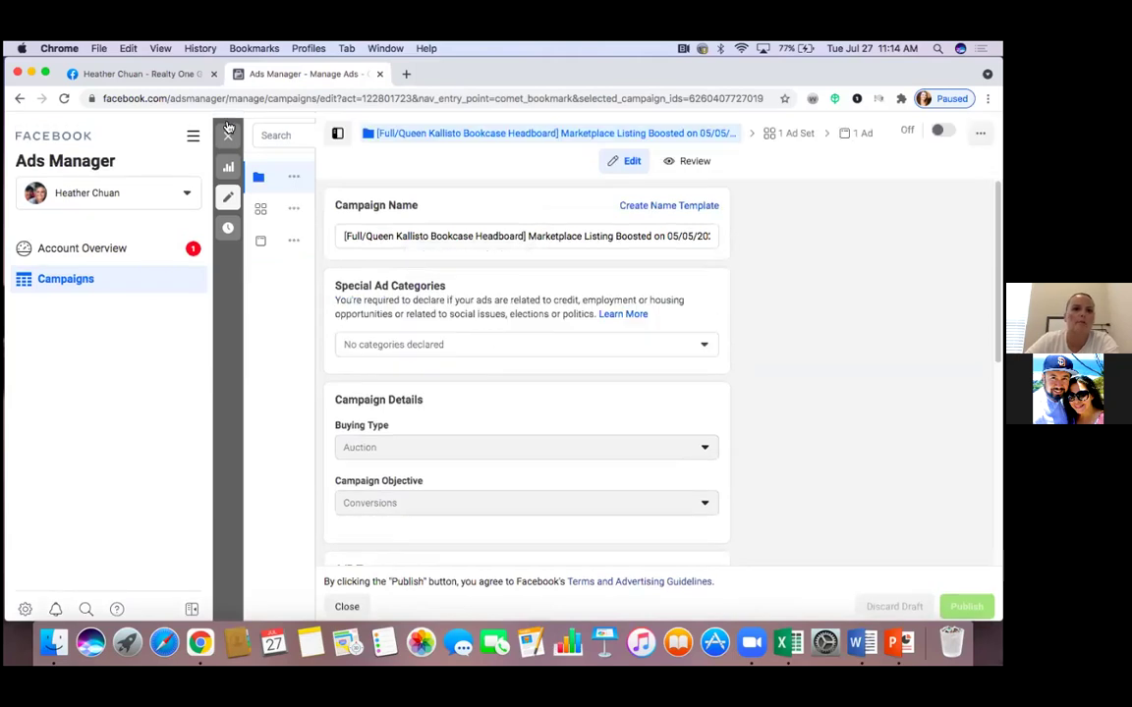
left_click(21, 100)
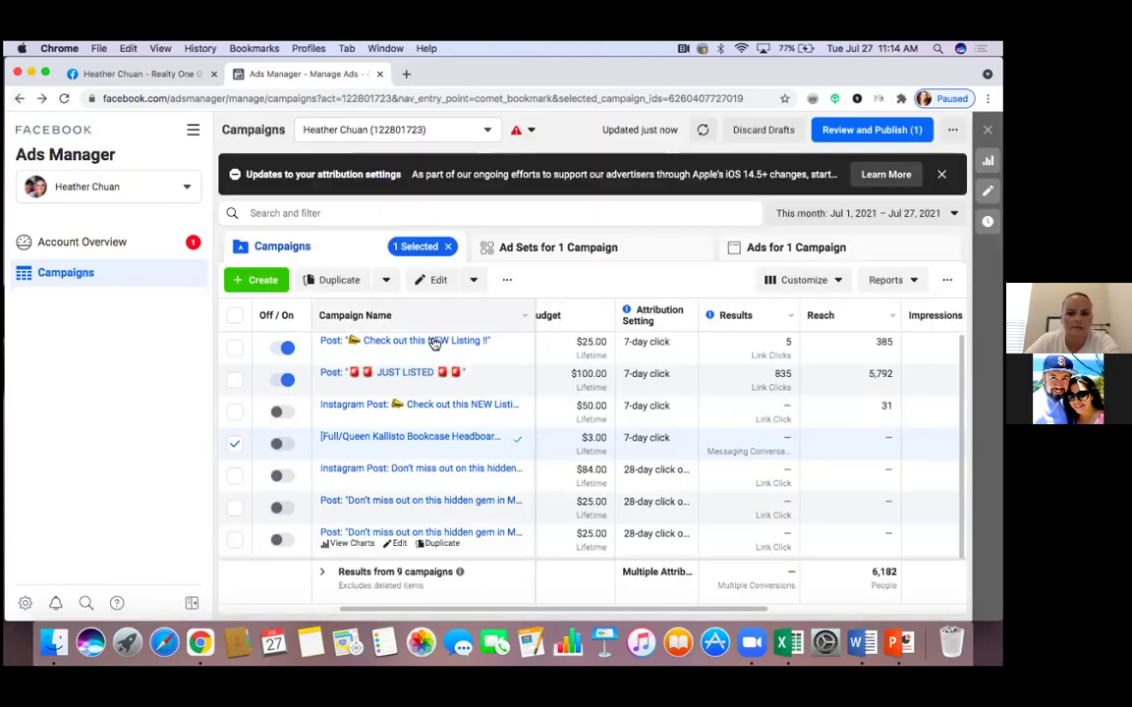
mouse_move(432, 344)
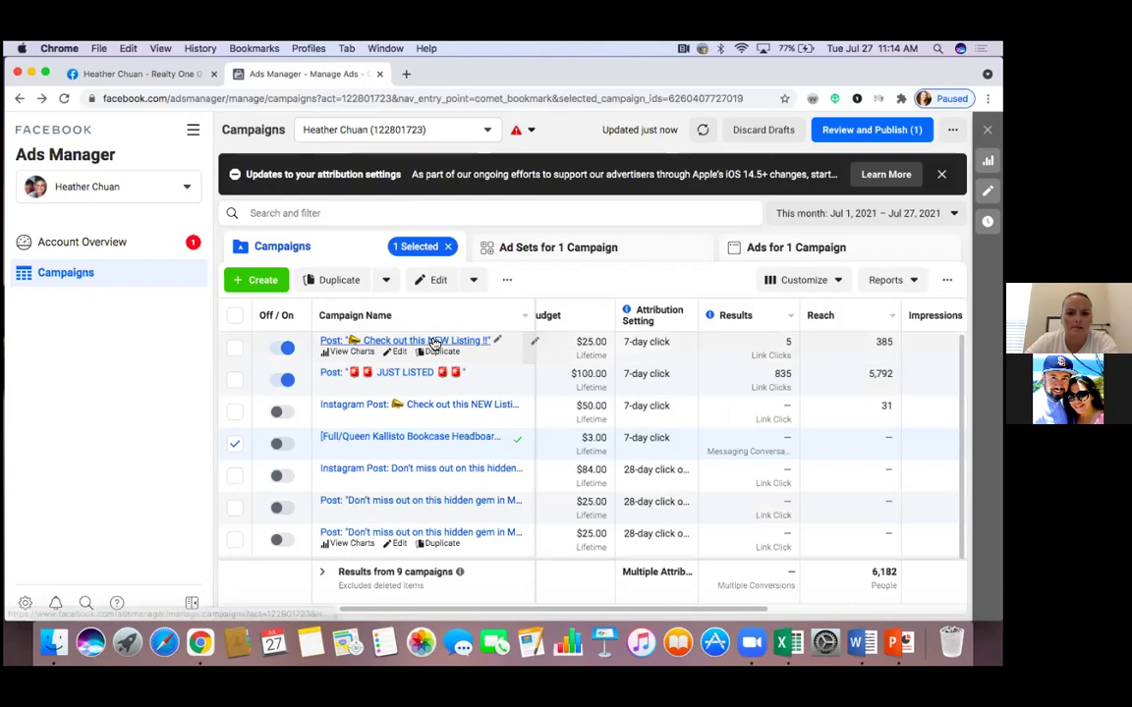
Review the 'Check out this NEW Listing !!' campaign's Housing category, Auction buying and Traffic objective
left_click(400, 354)
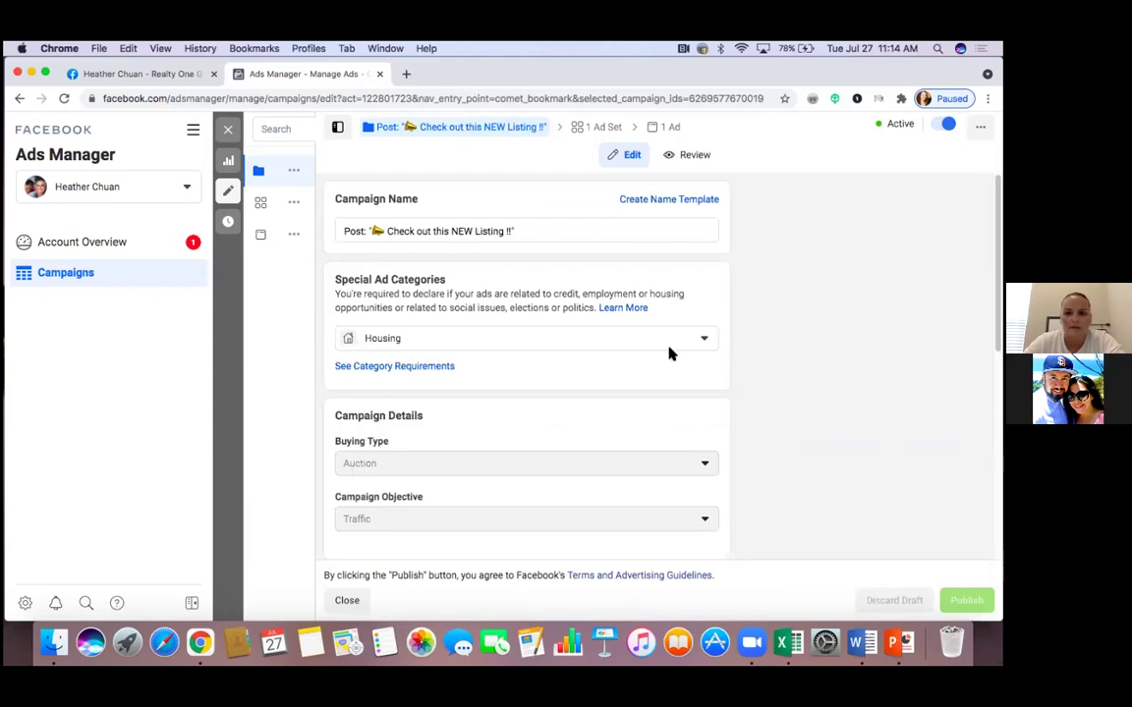
scroll(669, 354, "down", 1)
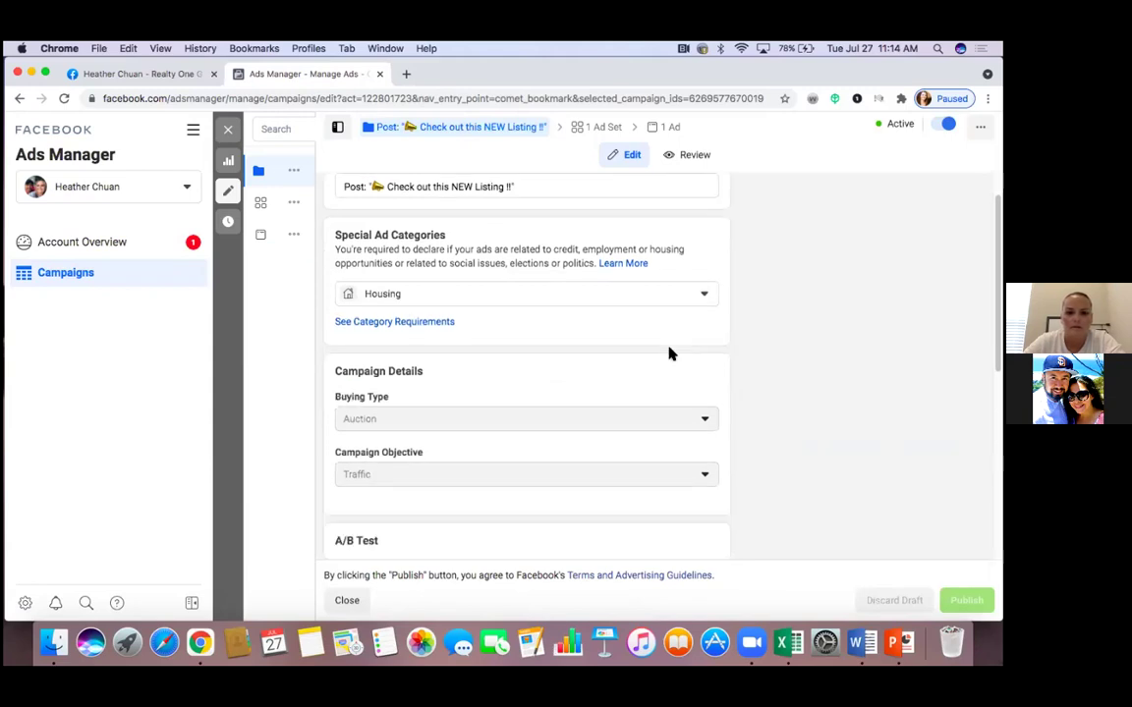
scroll(688, 363, "down", 1)
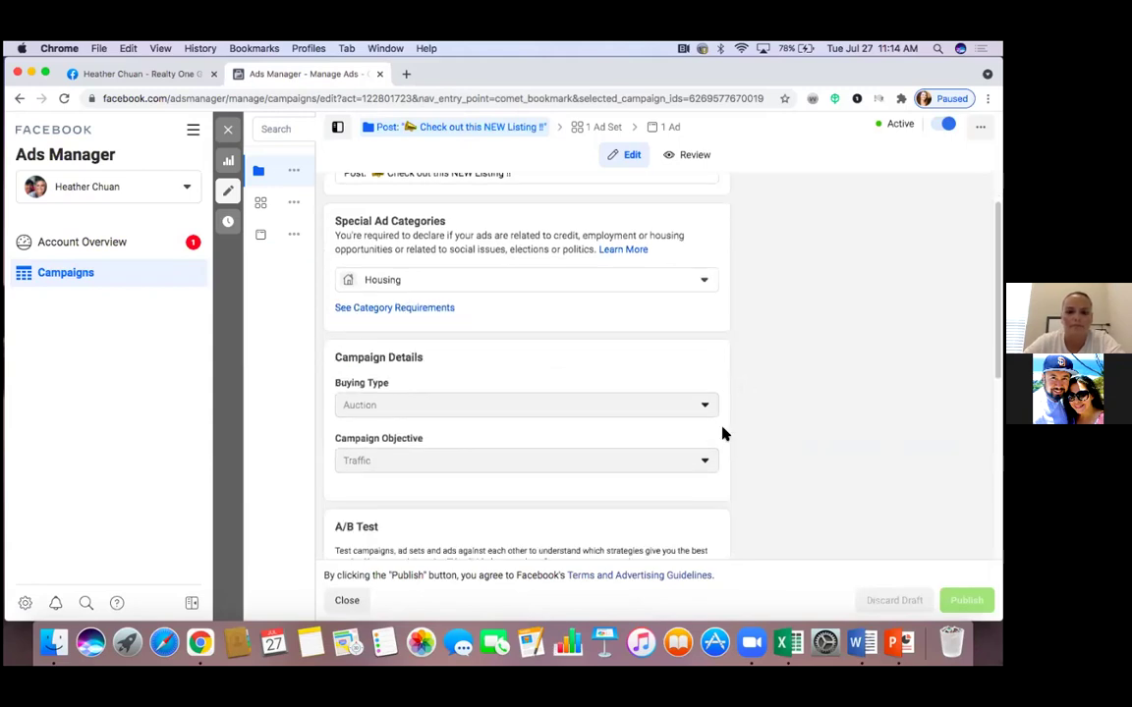
scroll(722, 434, "down", 1)
scroll(722, 434, "down", 3)
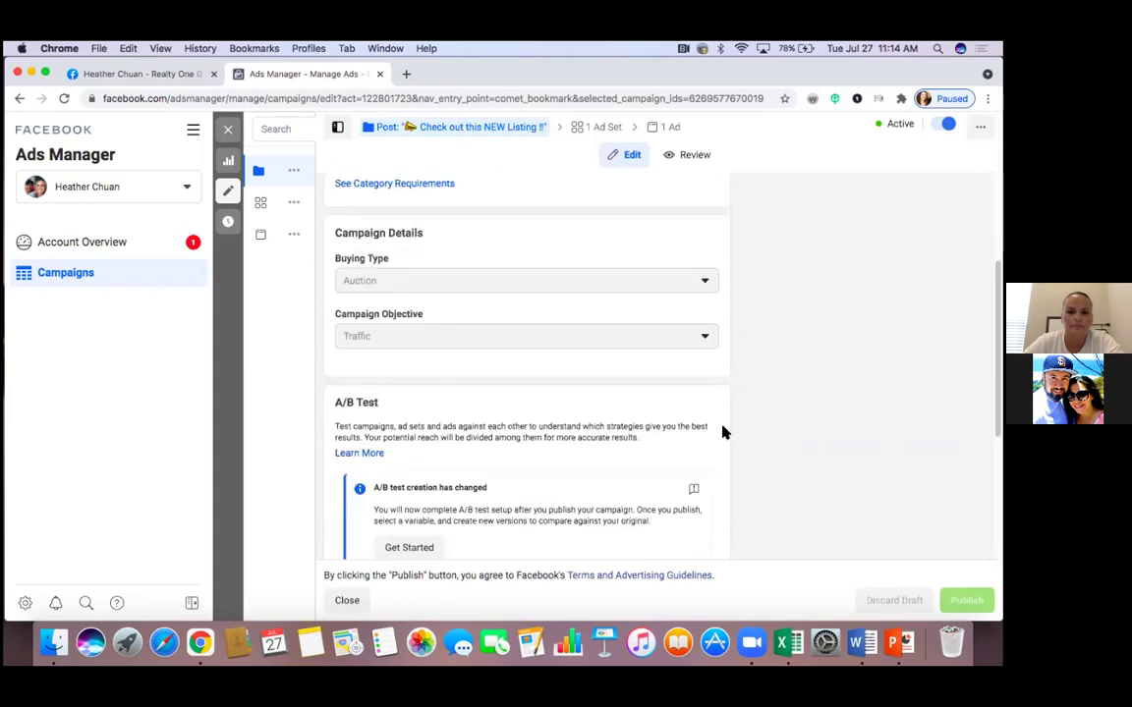
scroll(722, 434, "down", 1)
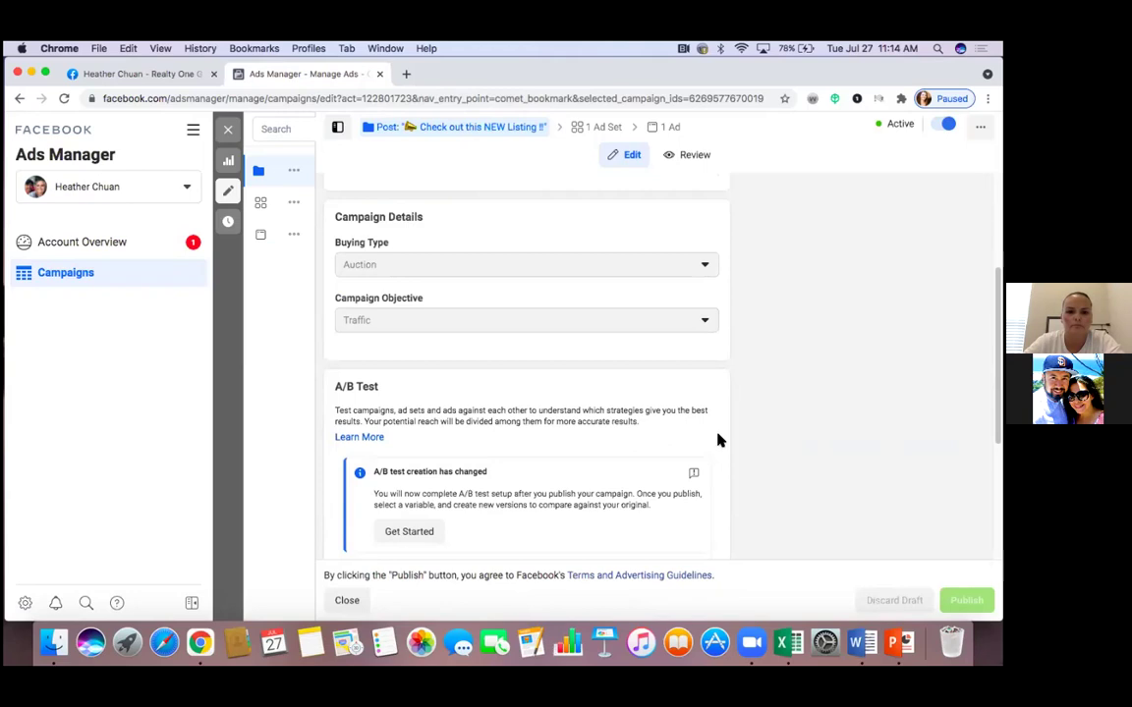
scroll(719, 444, "down", 1)
scroll(718, 441, "down", 2)
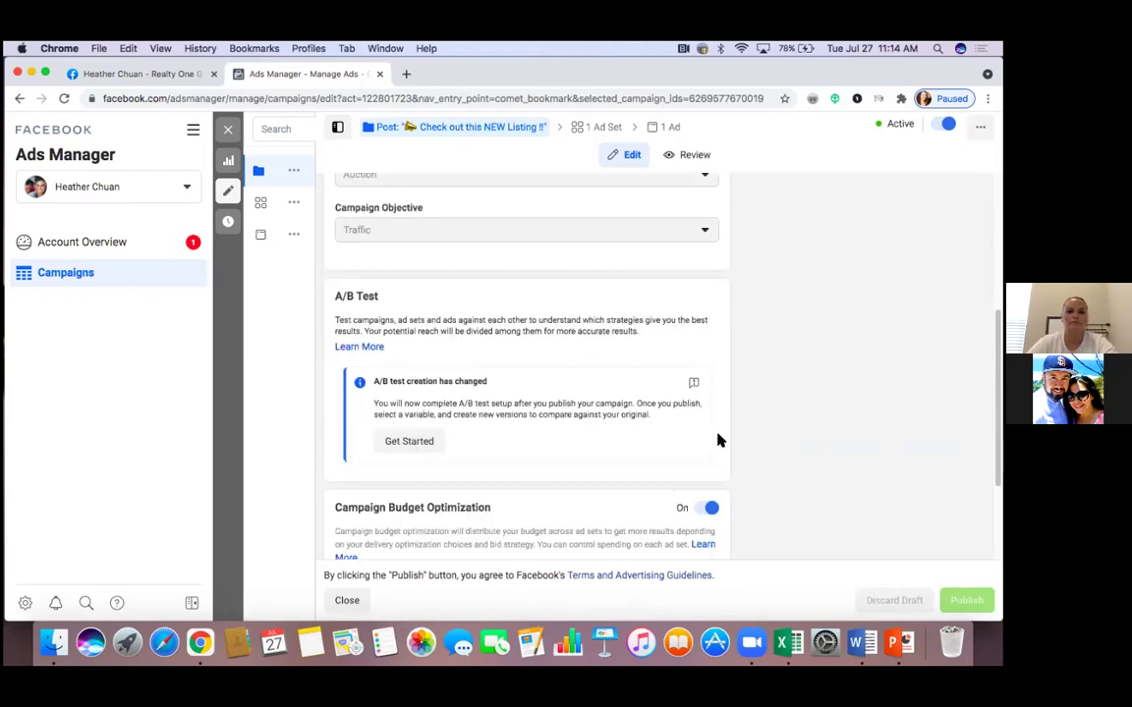
left_click(226, 129)
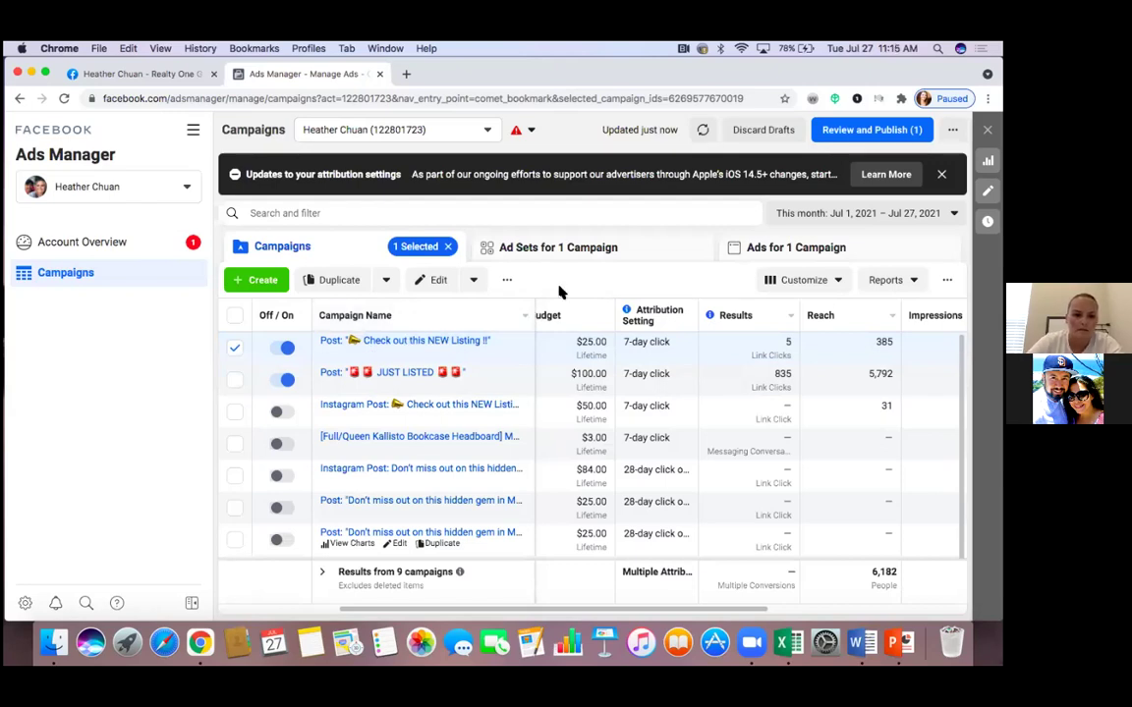
Deselect the first campaign and open, then dismiss, the new-campaign objective chooser
left_click(236, 349)
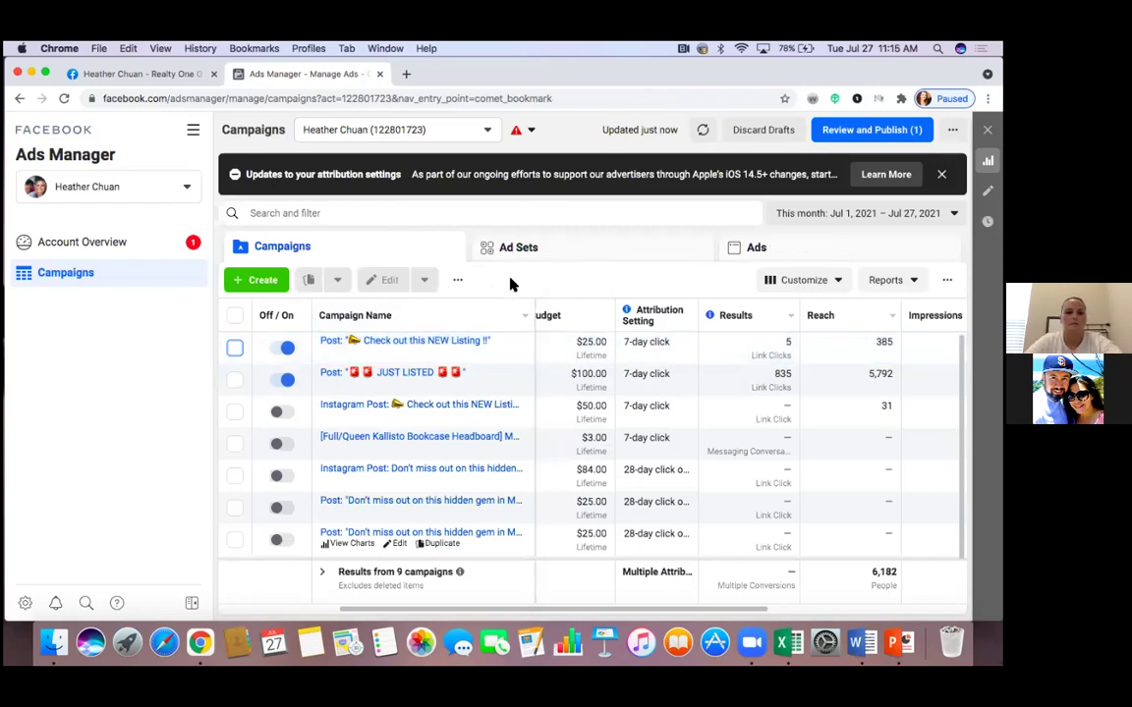
left_click(262, 282)
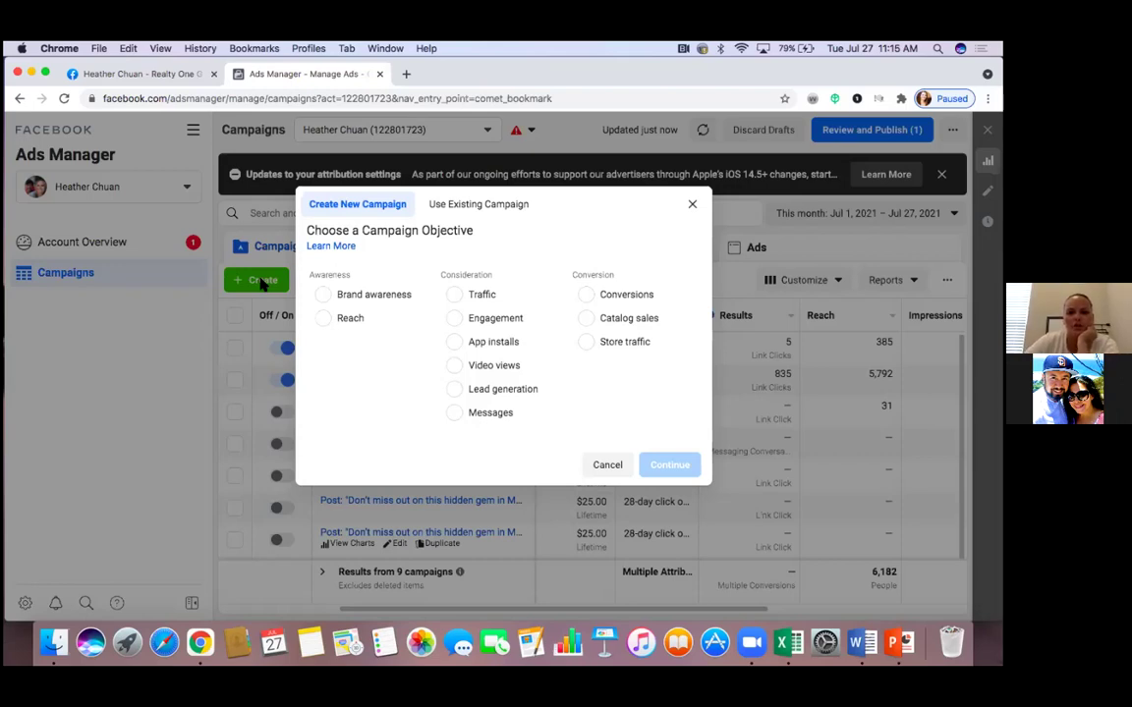
left_click(693, 208)
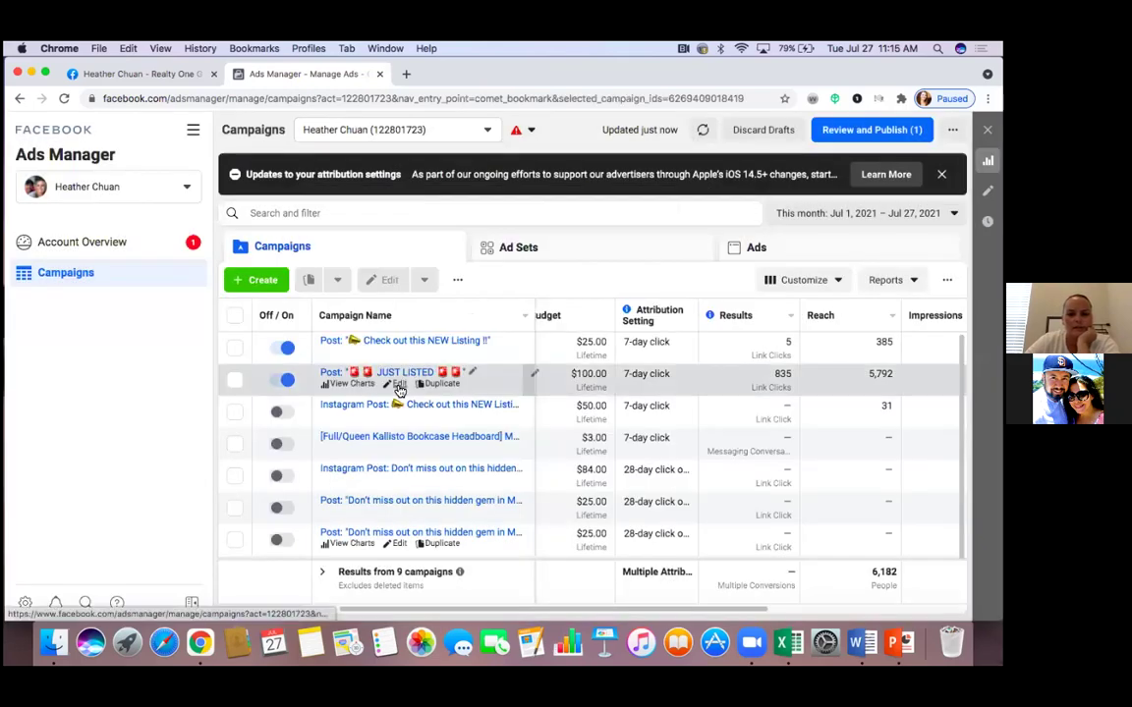
Review the JUST LISTED campaign's Housing, Auction and Traffic settings, then close and deselect it
left_click(398, 384)
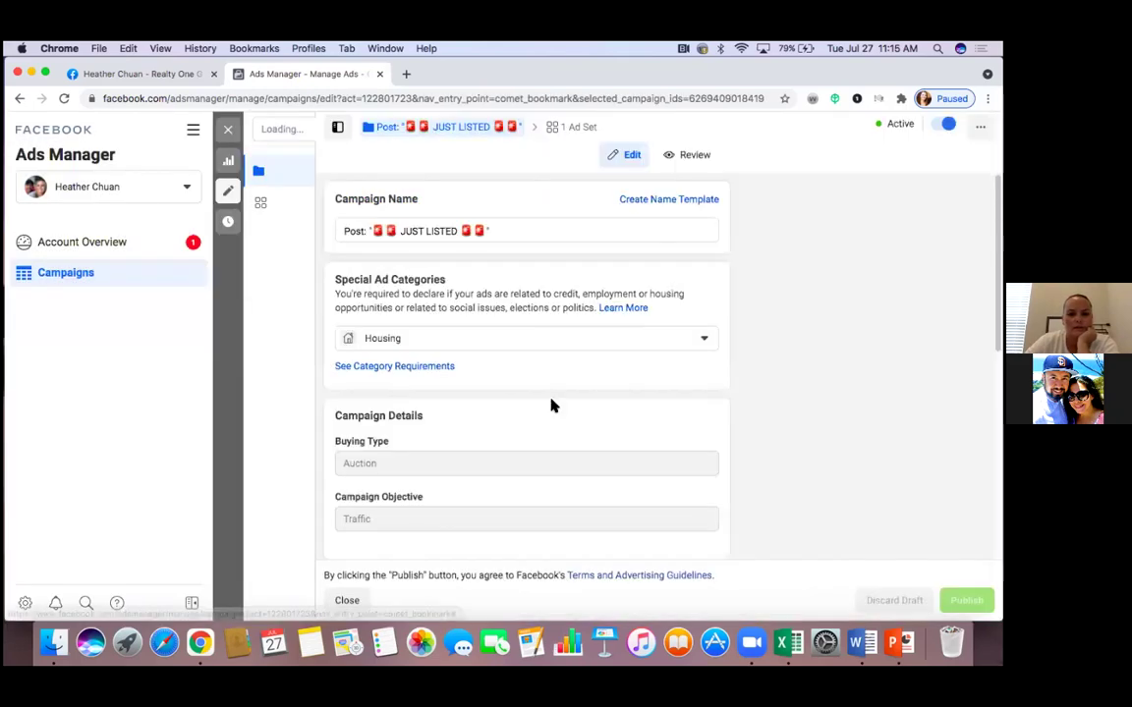
scroll(552, 405, "down", 2)
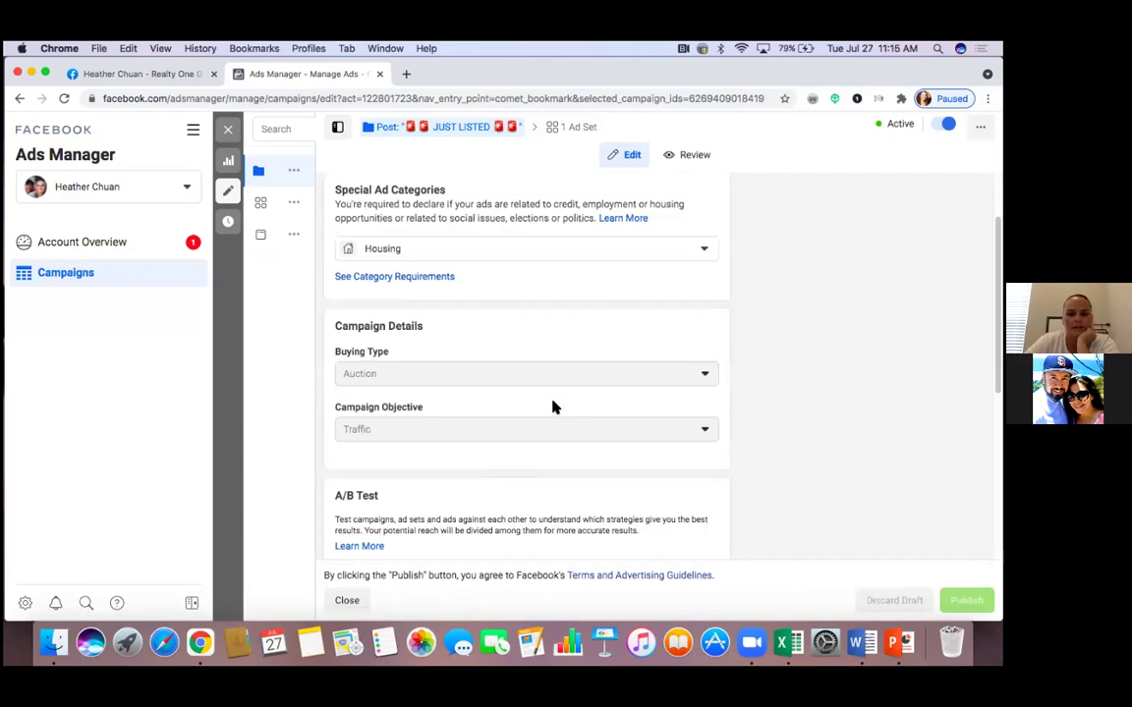
scroll(552, 405, "down", 2)
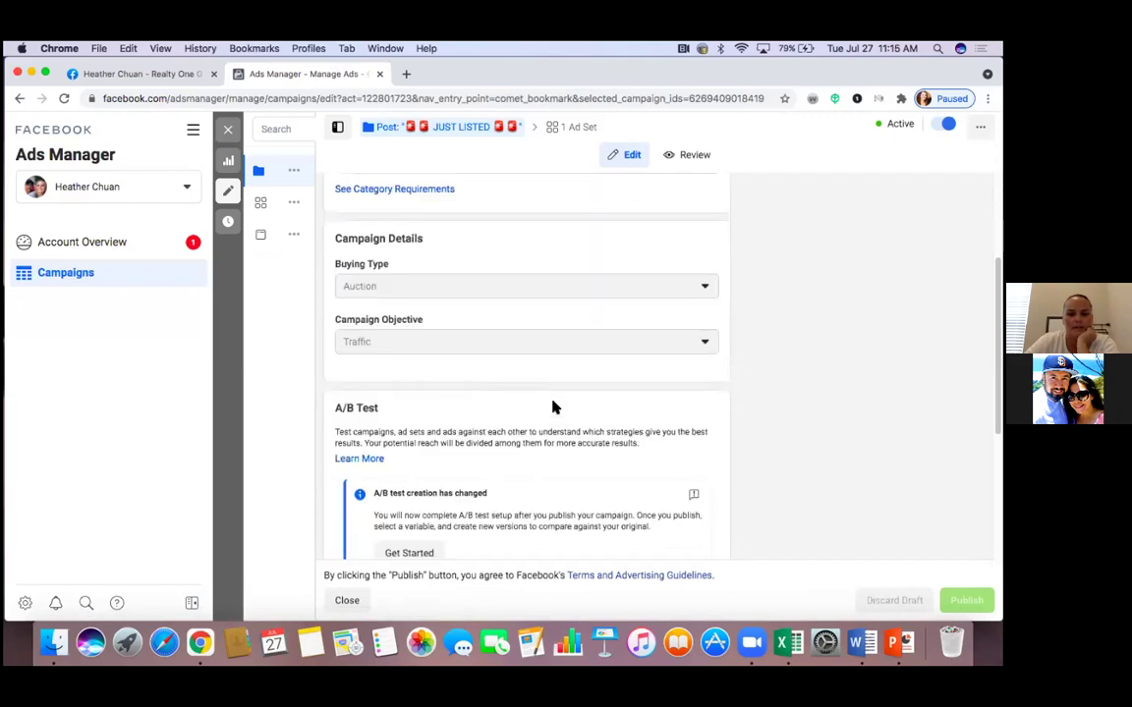
scroll(552, 406, "up", 1)
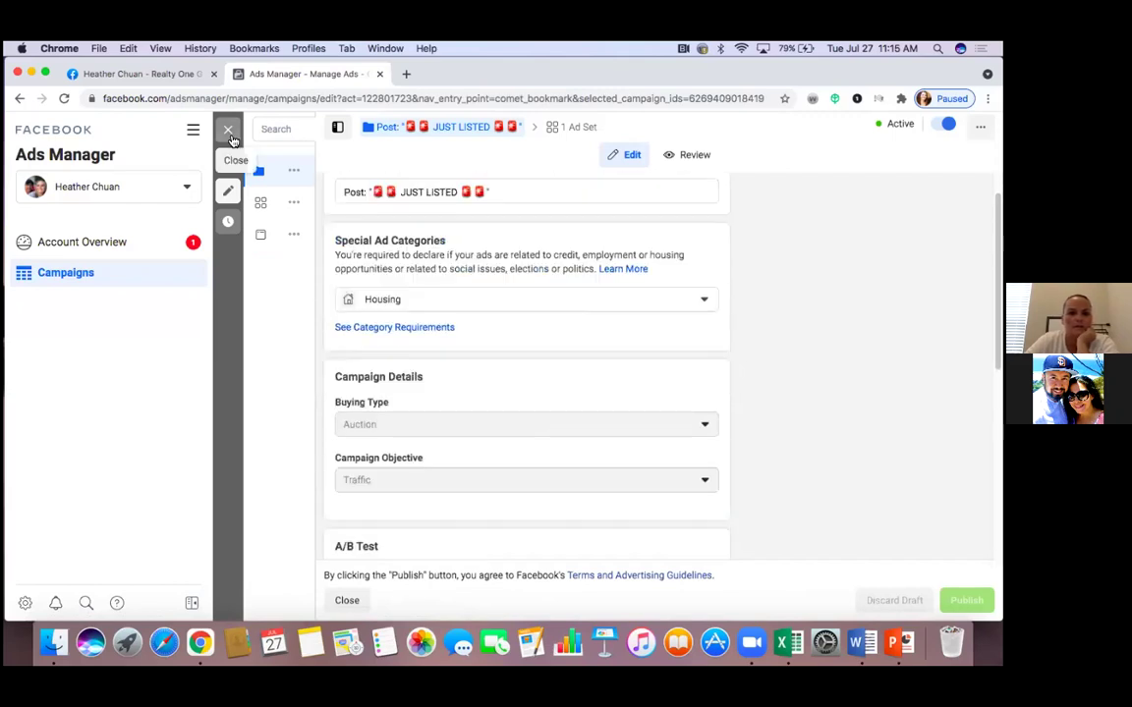
left_click(228, 128)
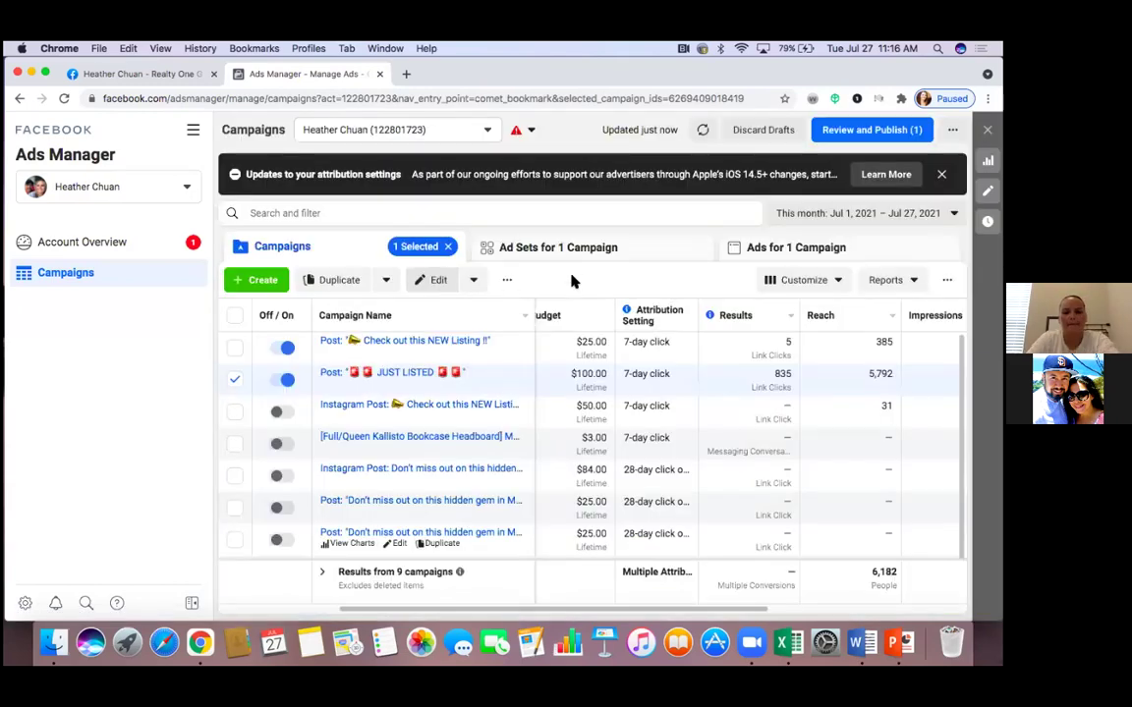
left_click(235, 381)
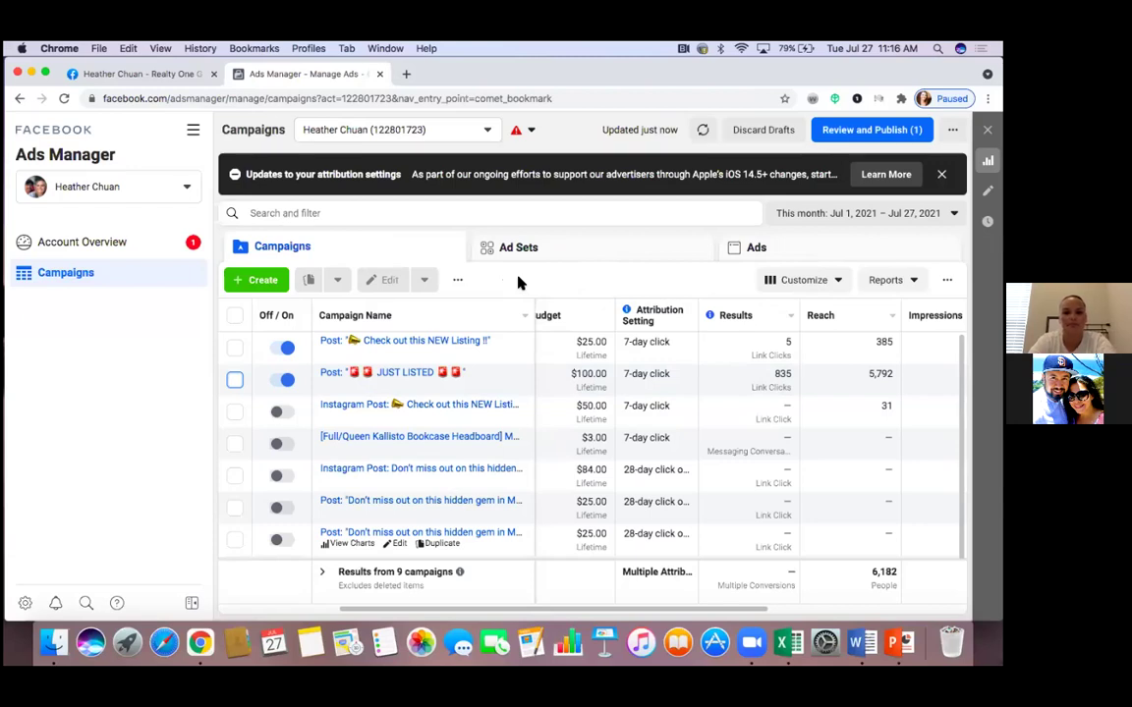
left_click(266, 283)
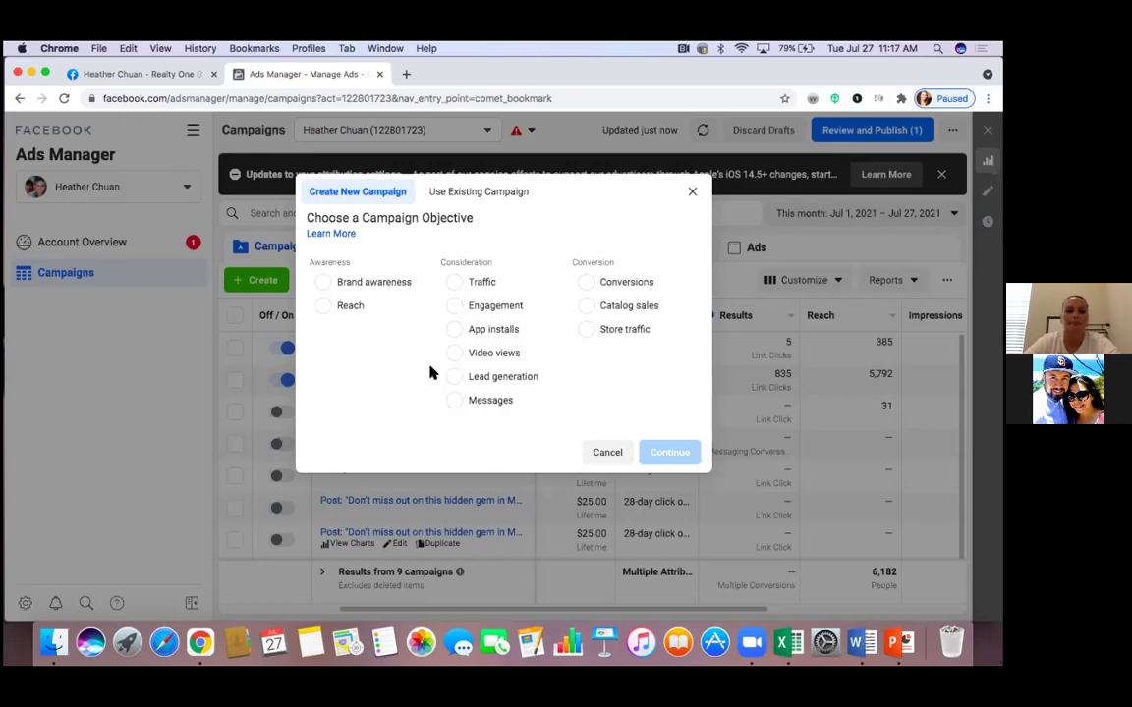
left_click(469, 193)
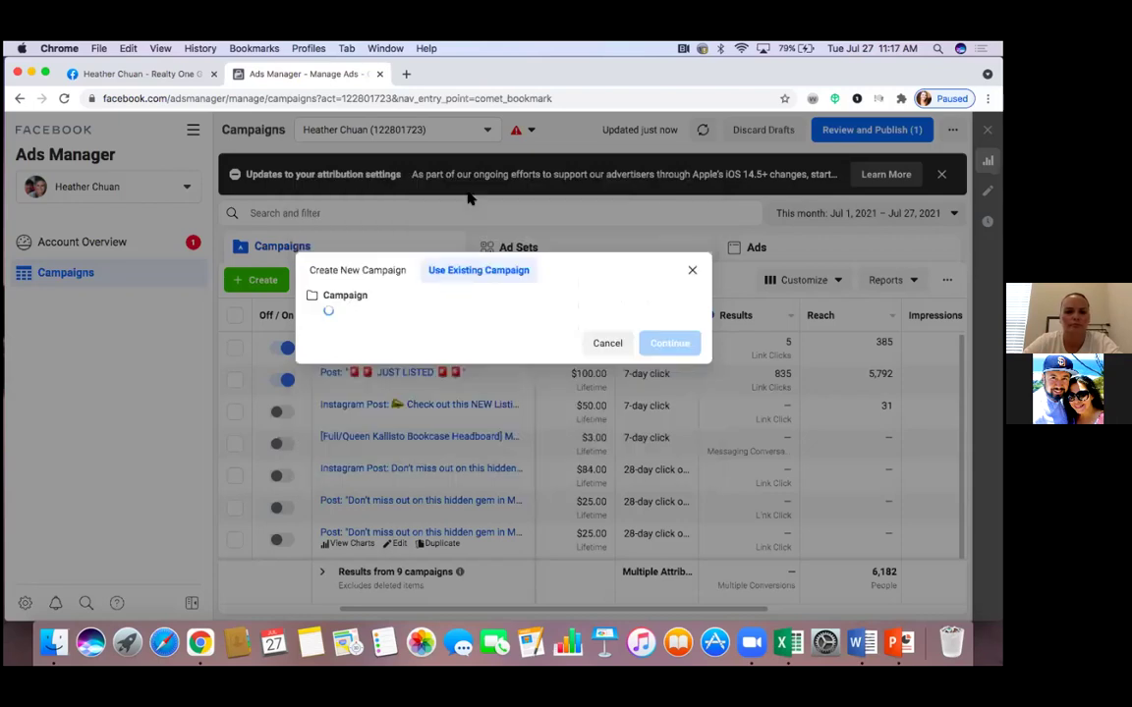
left_click(379, 274)
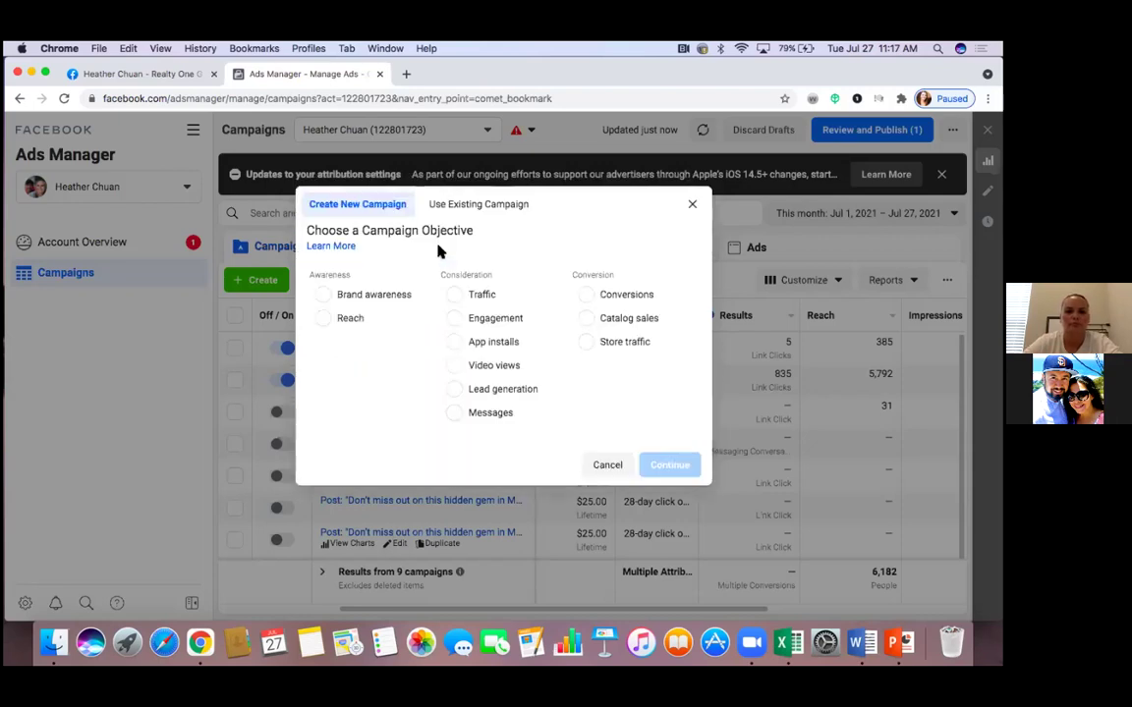
left_click(691, 202)
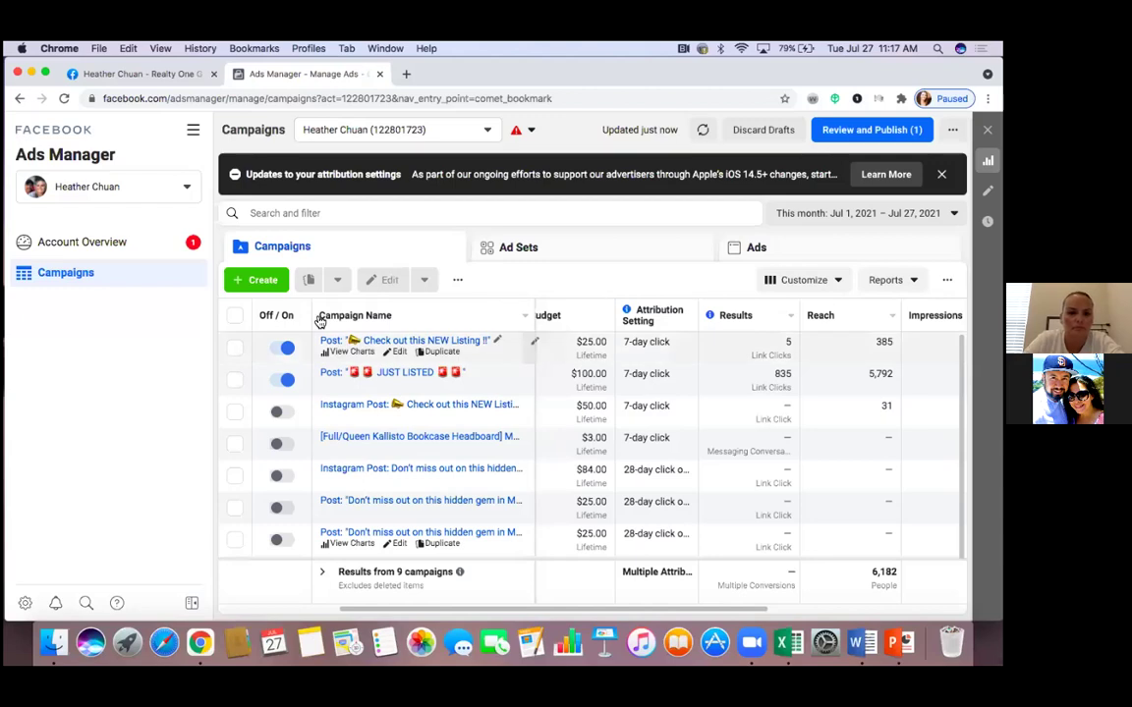
left_click(273, 287)
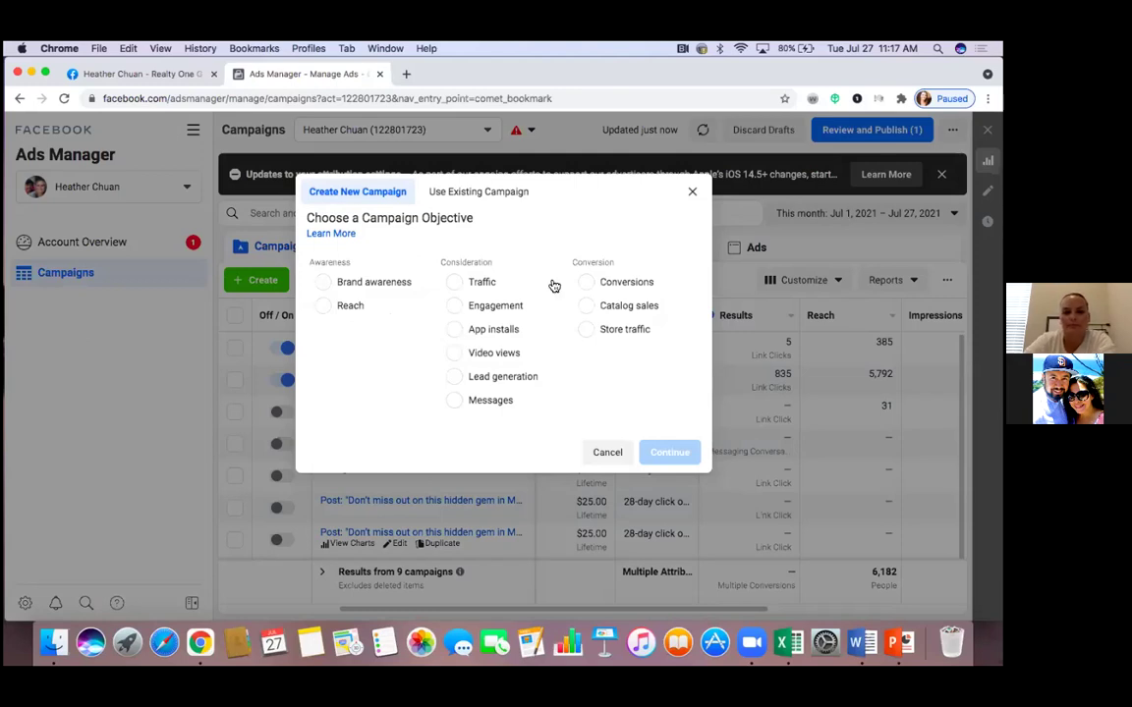
left_click(692, 192)
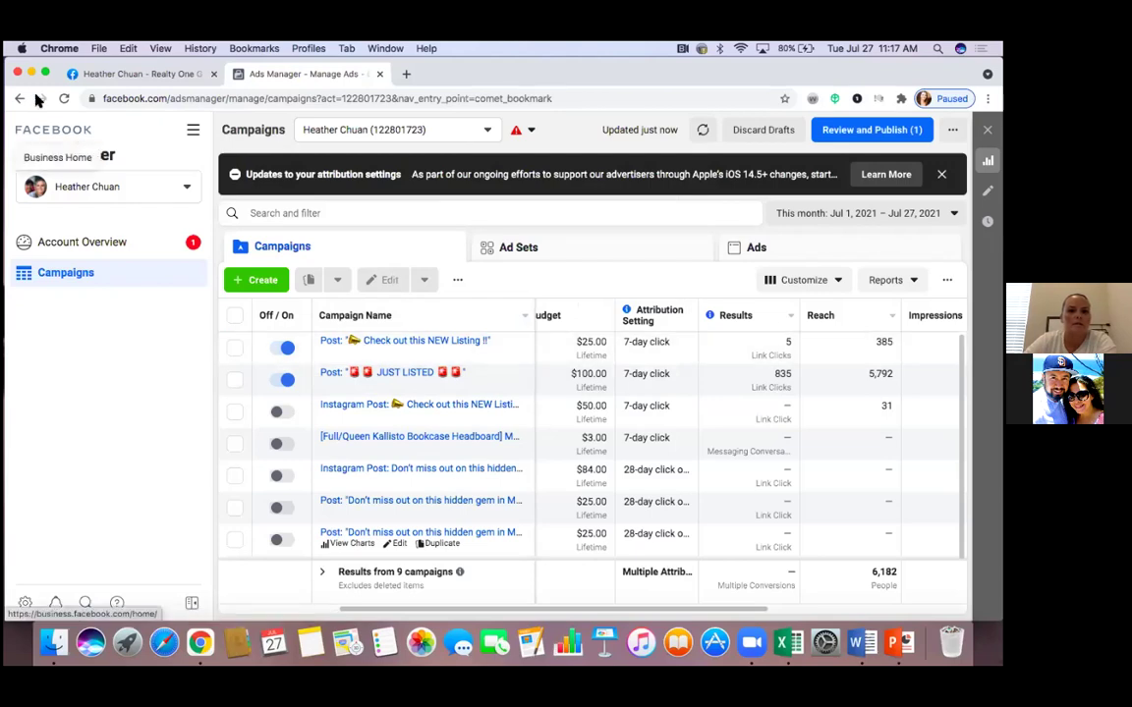
left_click(126, 73)
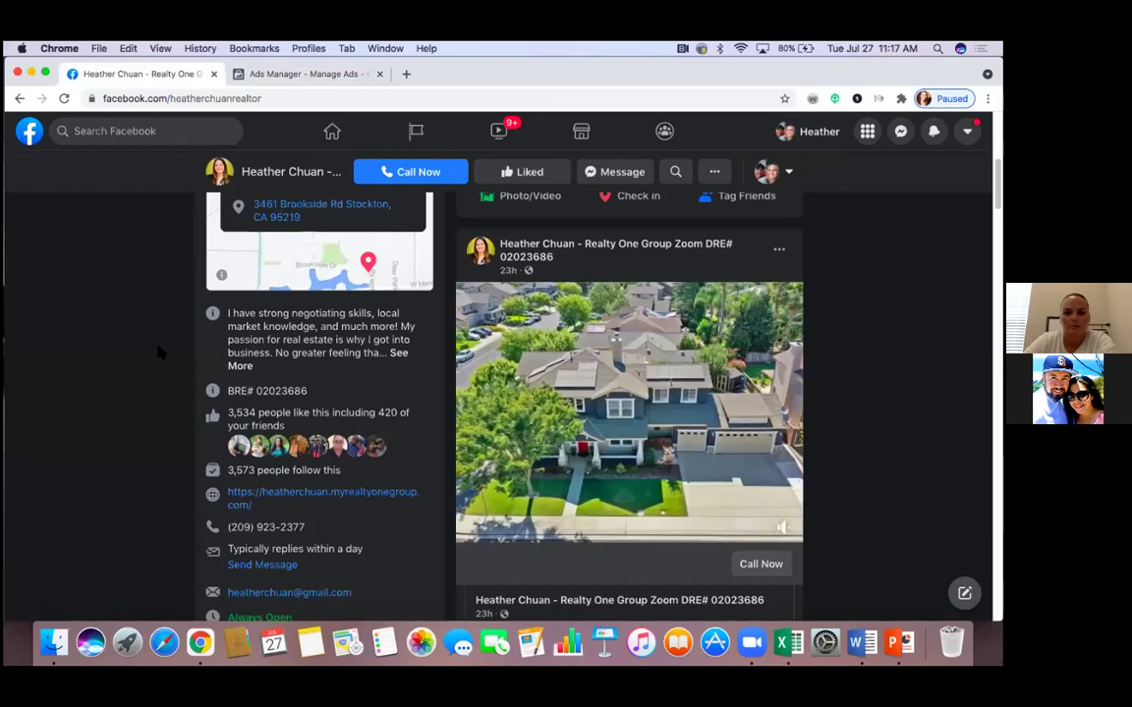
scroll(159, 352, "down", 3)
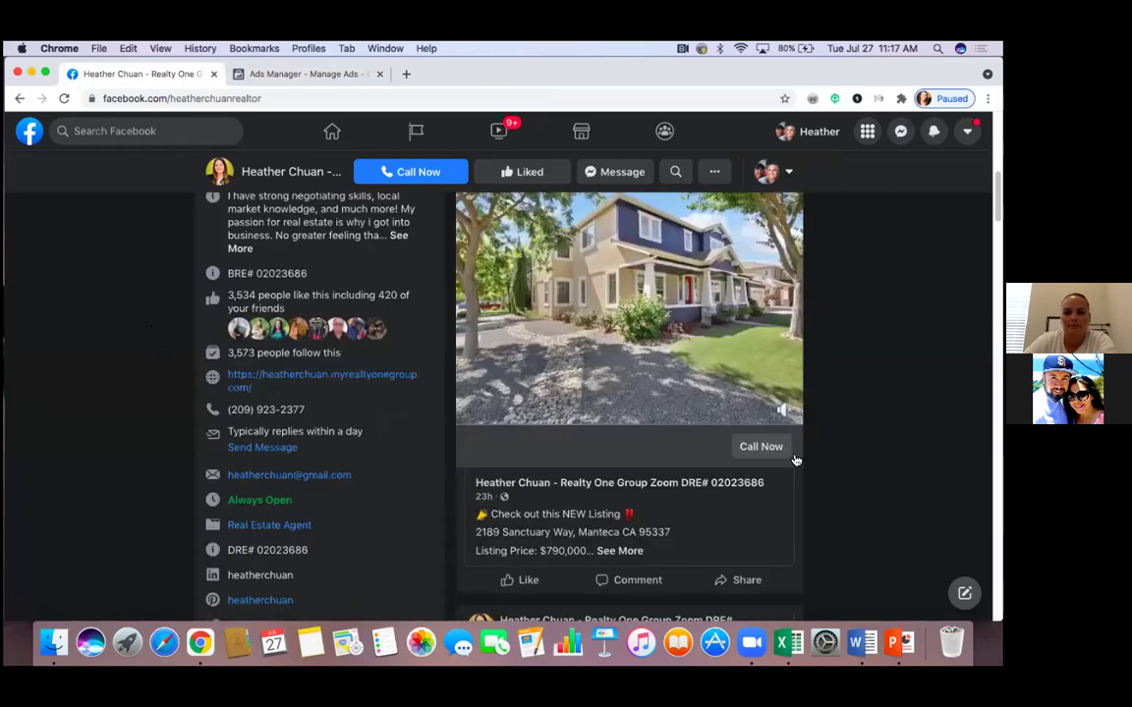
left_click(781, 449)
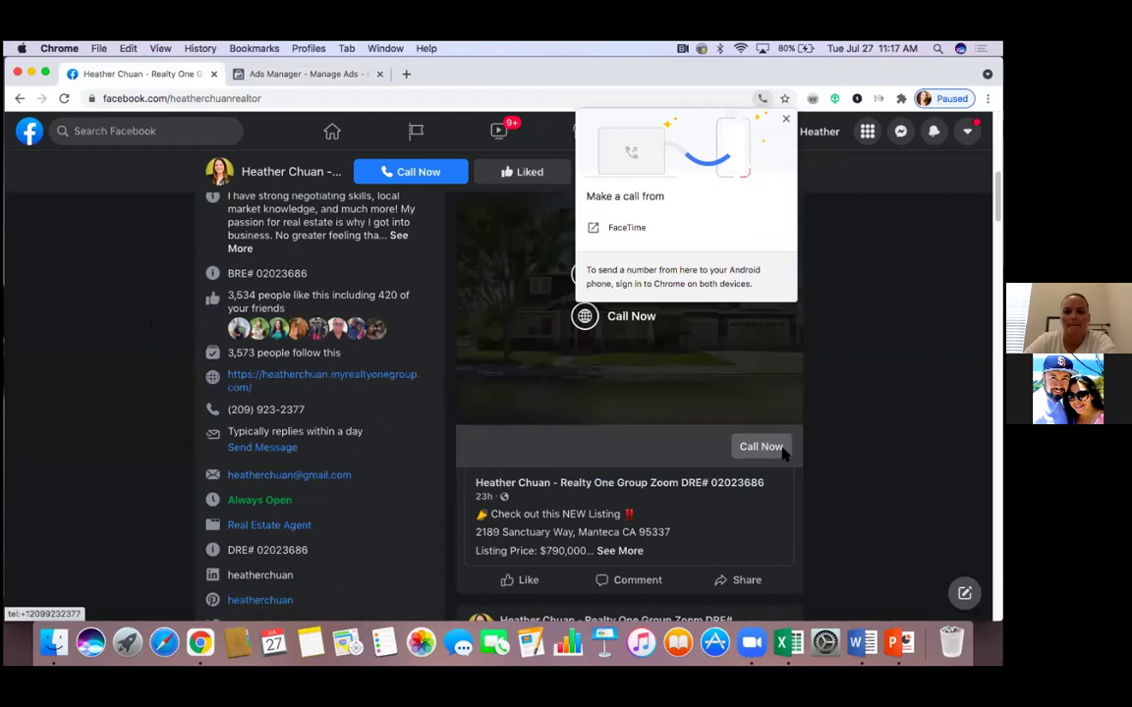
scroll(783, 452, "up", 1)
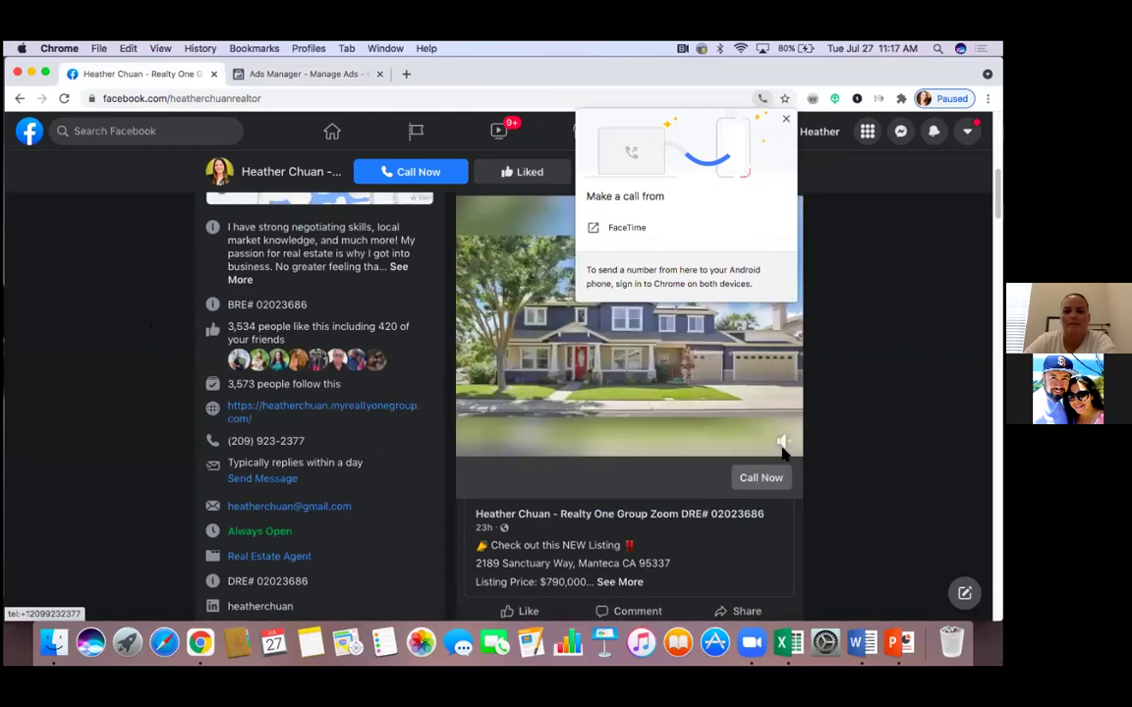
scroll(783, 452, "down", 3)
scroll(778, 444, "up", 2)
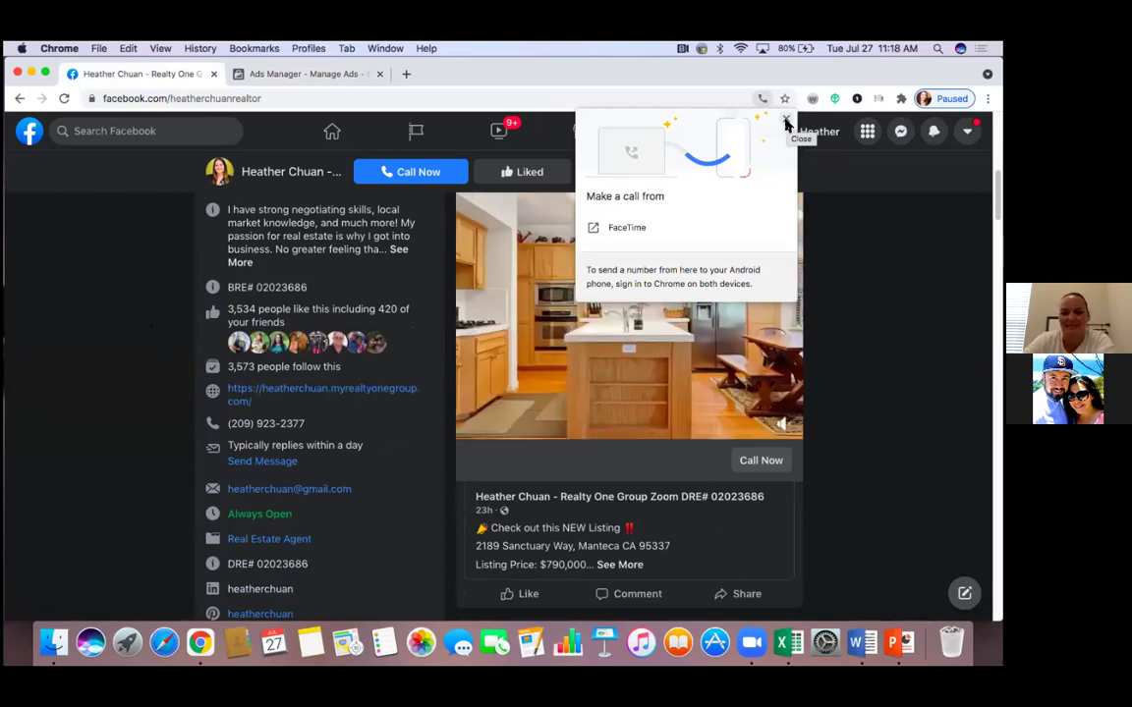
left_click(786, 121)
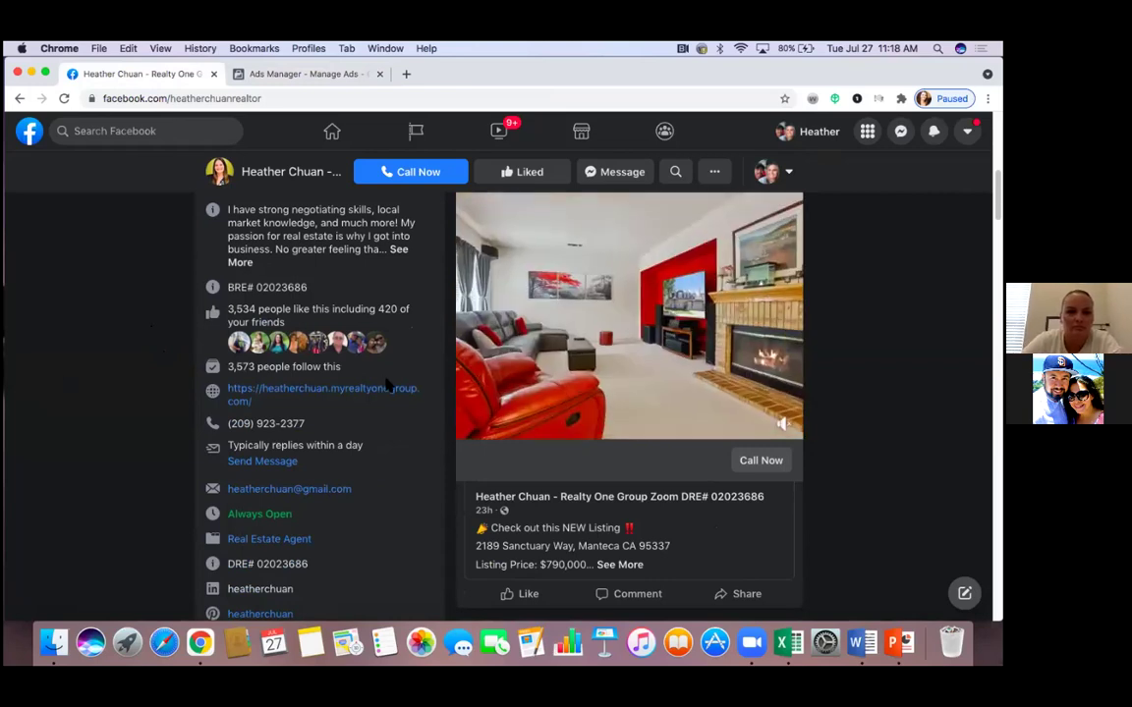
scroll(388, 386, "down", 3)
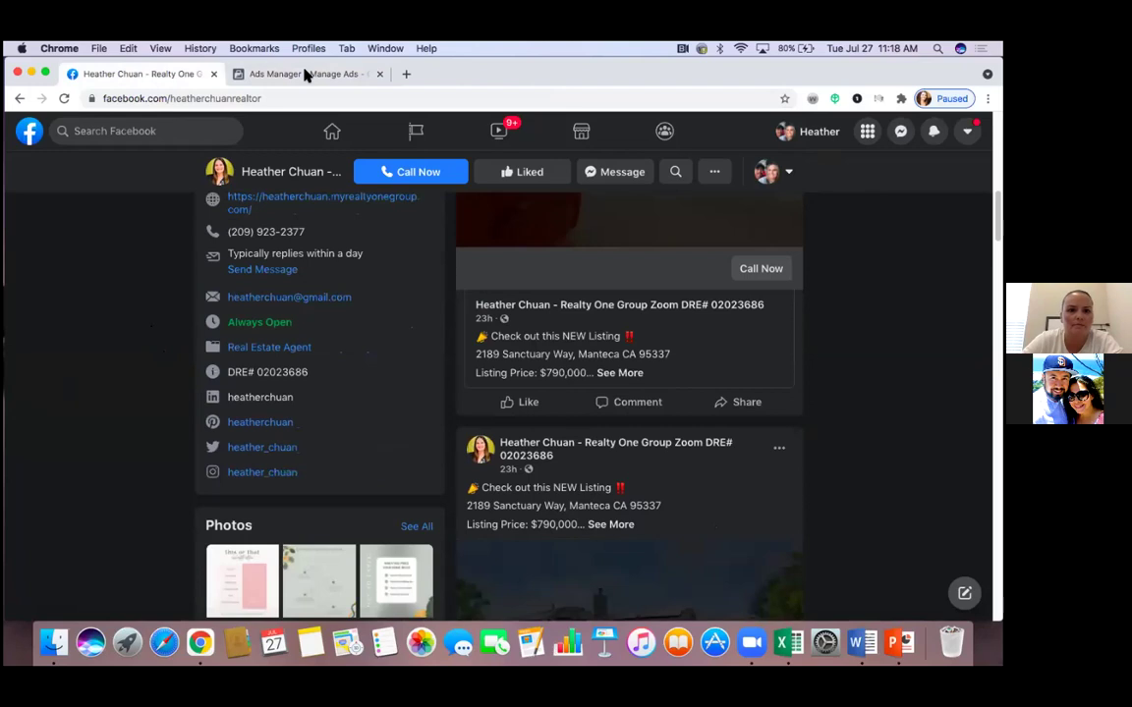
left_click(305, 75)
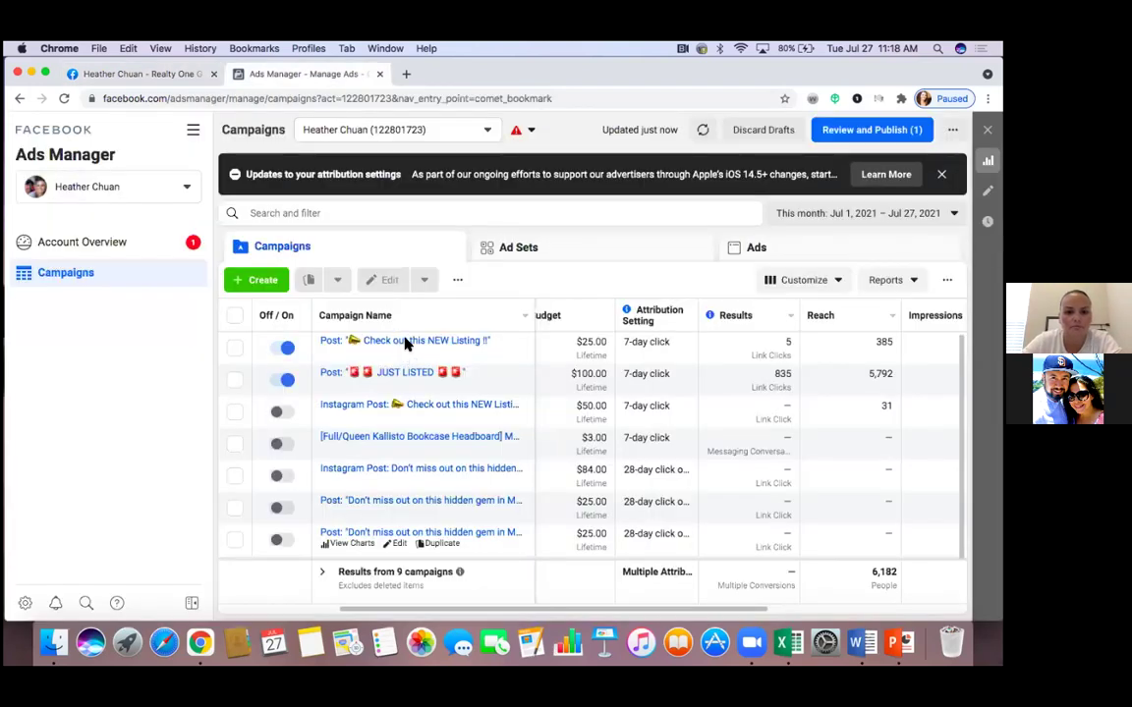
Open the 'Check out this NEW Listing !!' campaign's single ad set for editing from Ad Sets
left_click(405, 342)
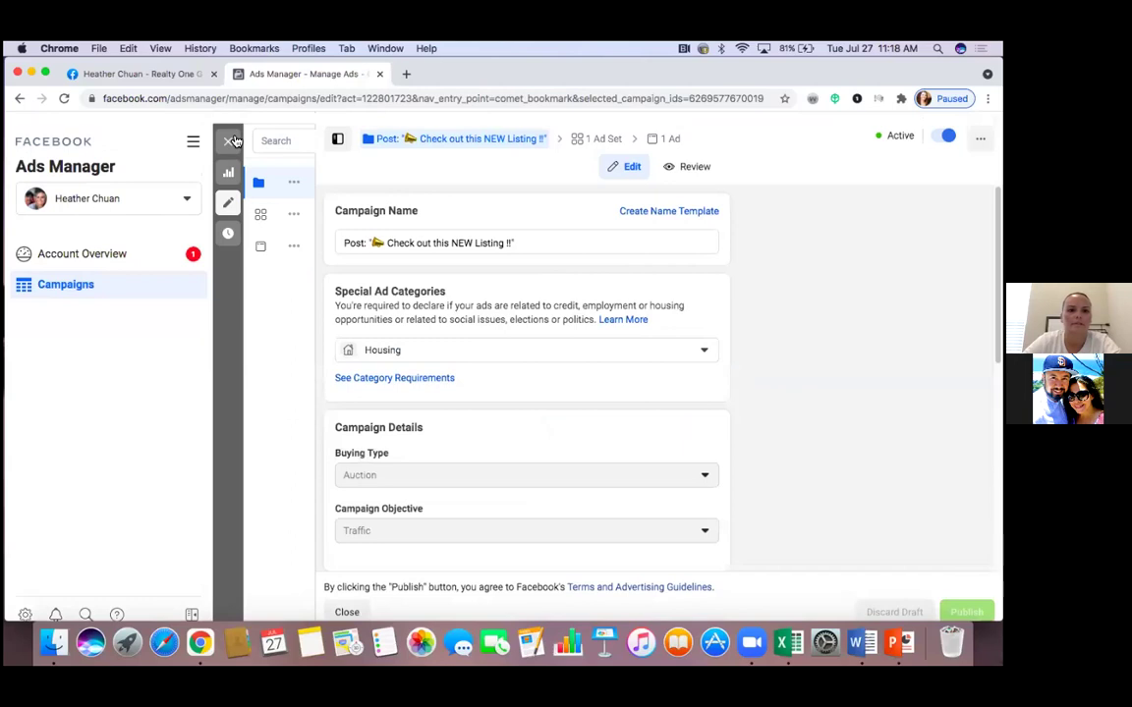
left_click(229, 131)
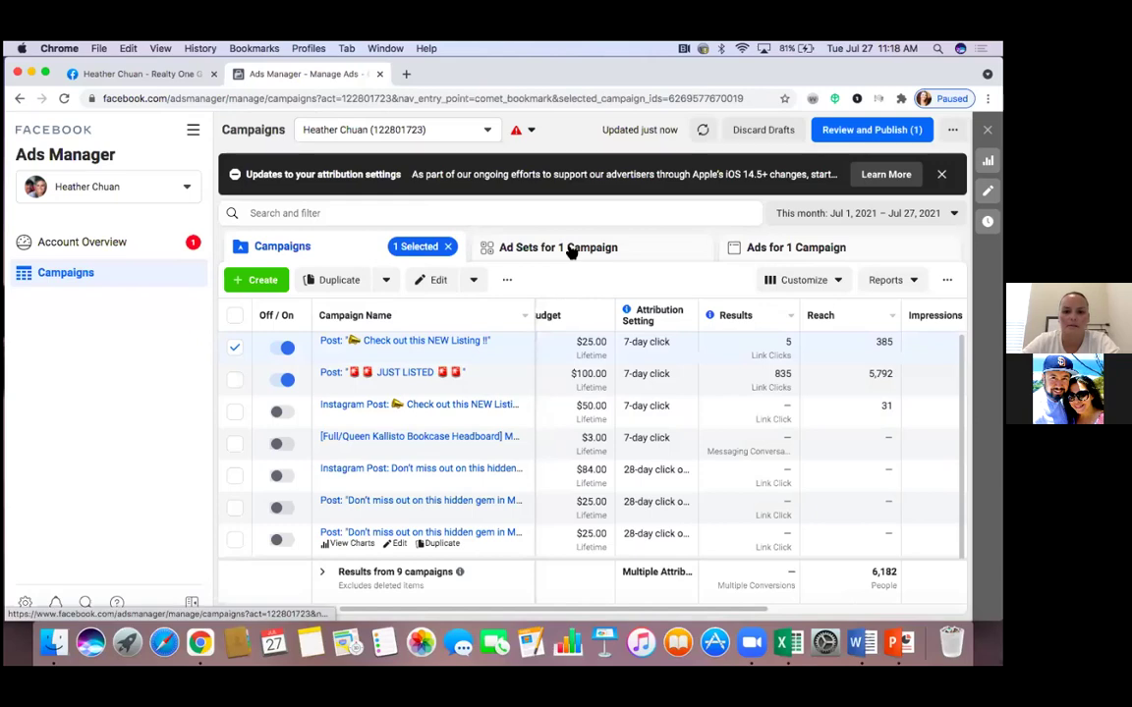
left_click(572, 253)
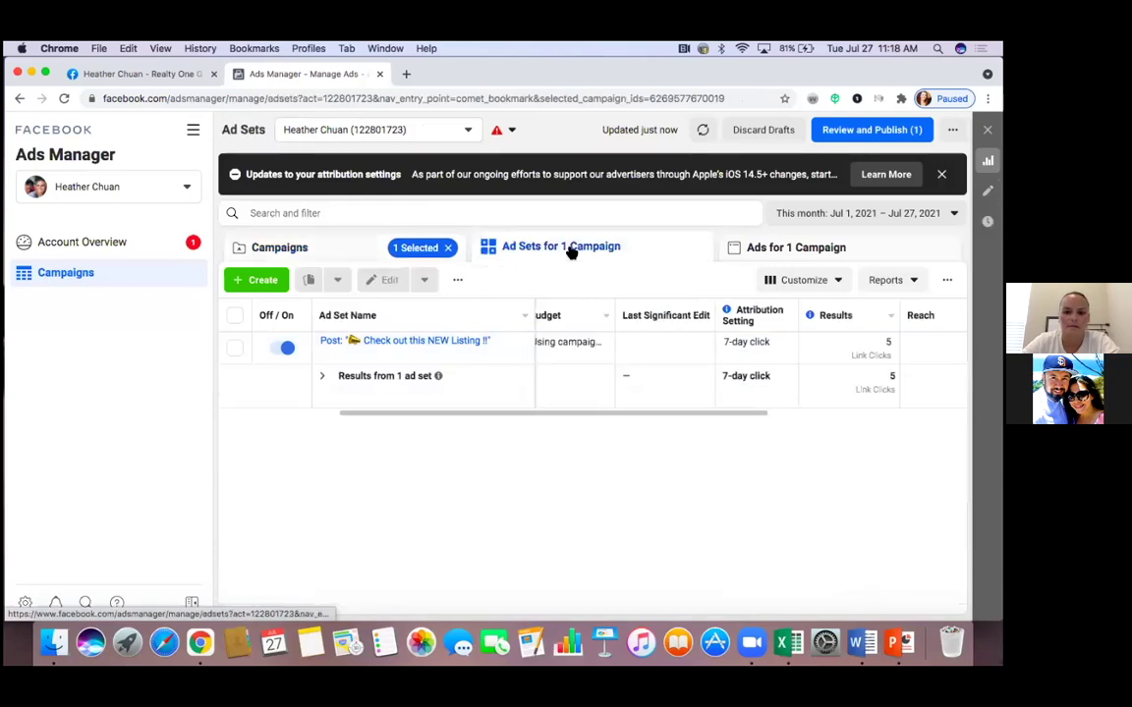
left_click(395, 365)
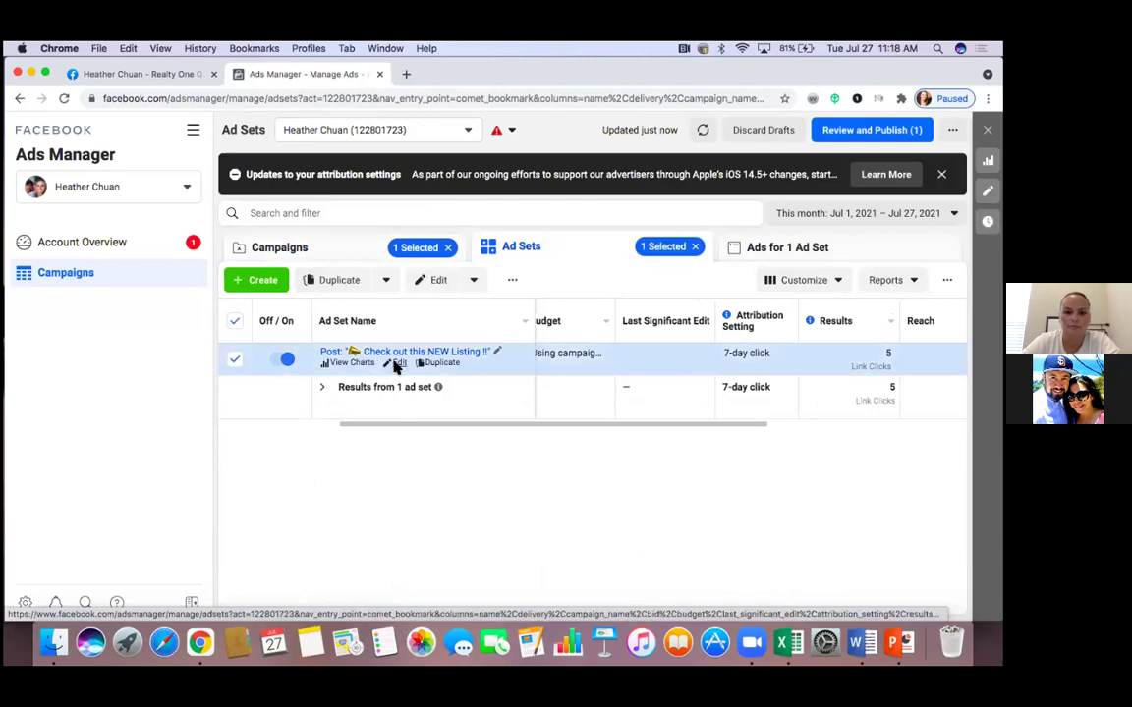
left_click(397, 363)
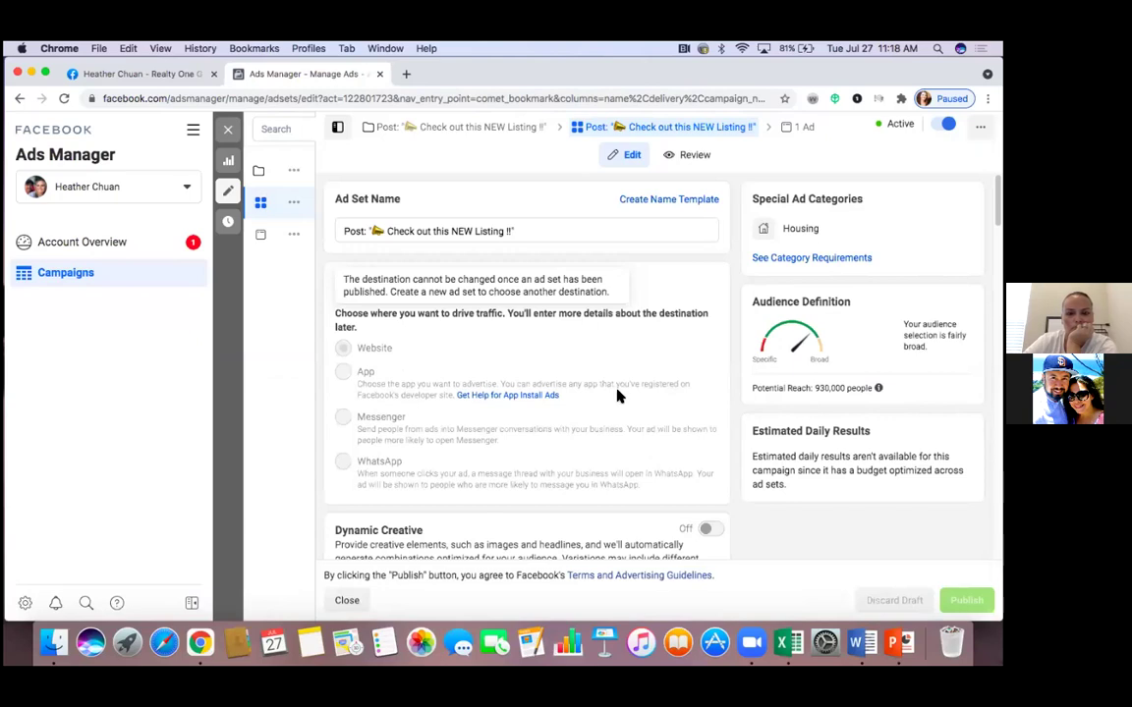
scroll(619, 395, "down", 2)
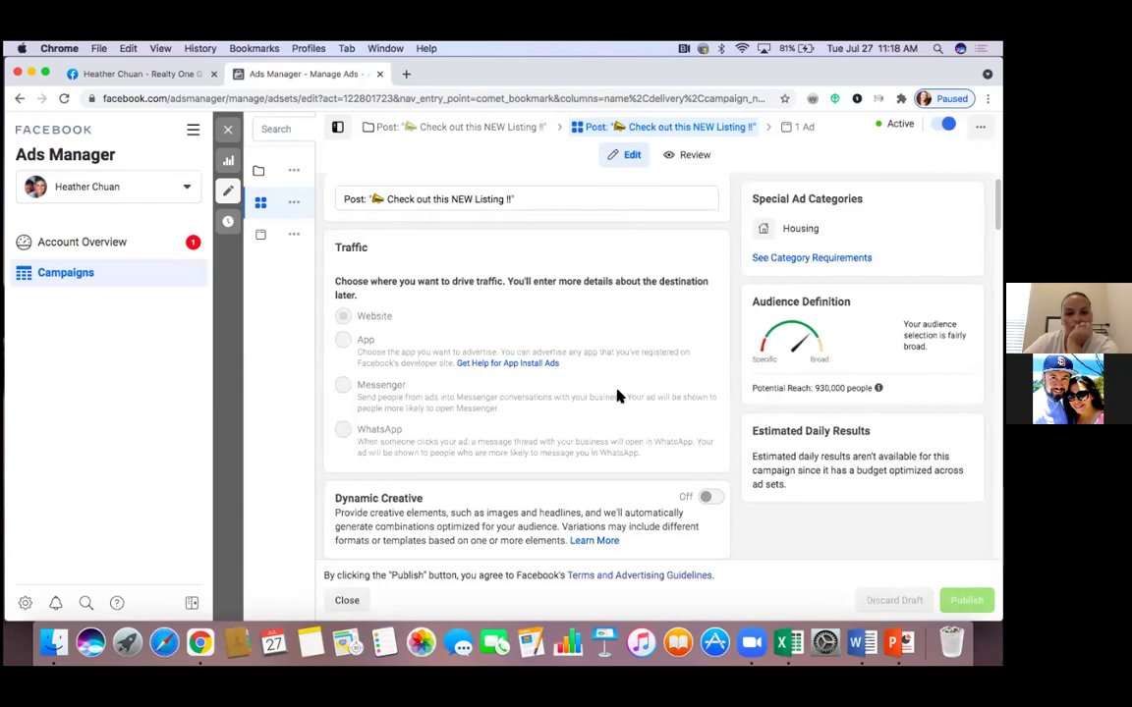
scroll(619, 395, "down", 1)
scroll(619, 395, "down", 1)
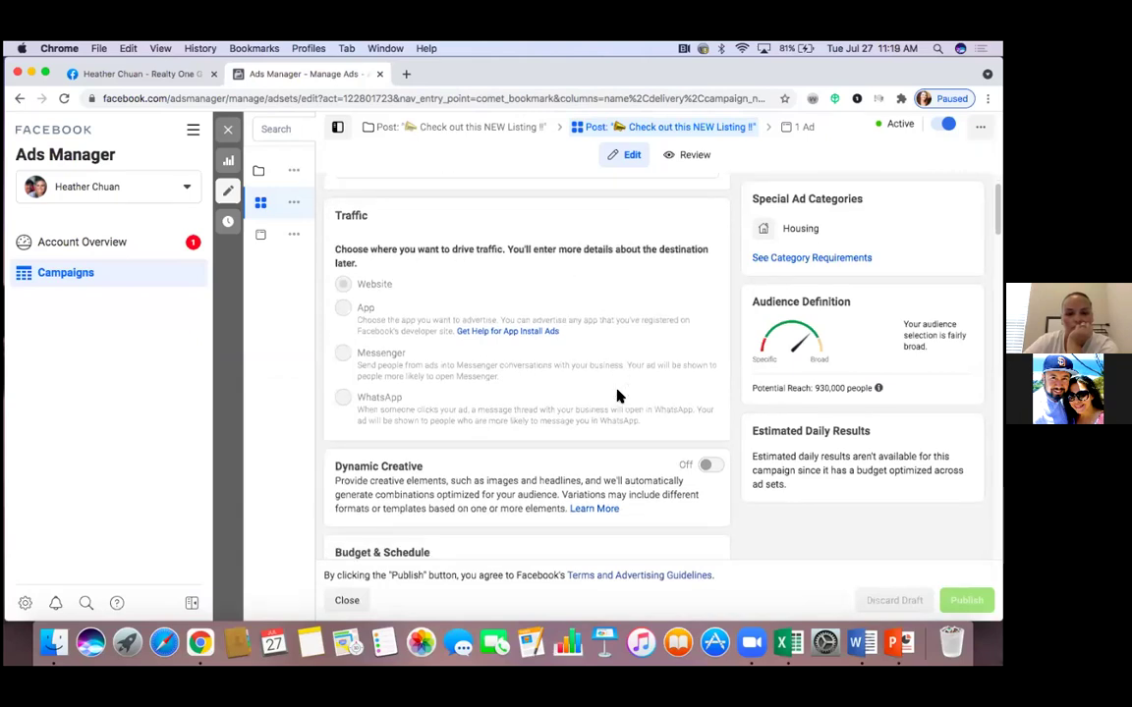
scroll(619, 394, "down", 1)
scroll(619, 395, "down", 1)
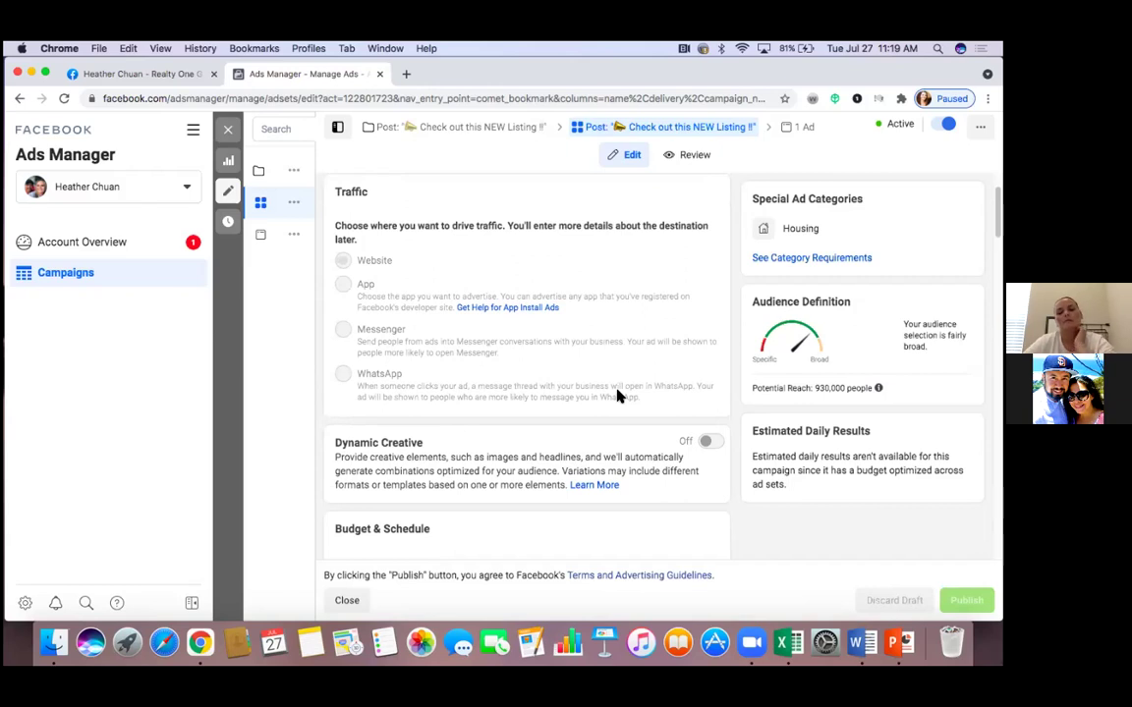
scroll(617, 395, "down", 2)
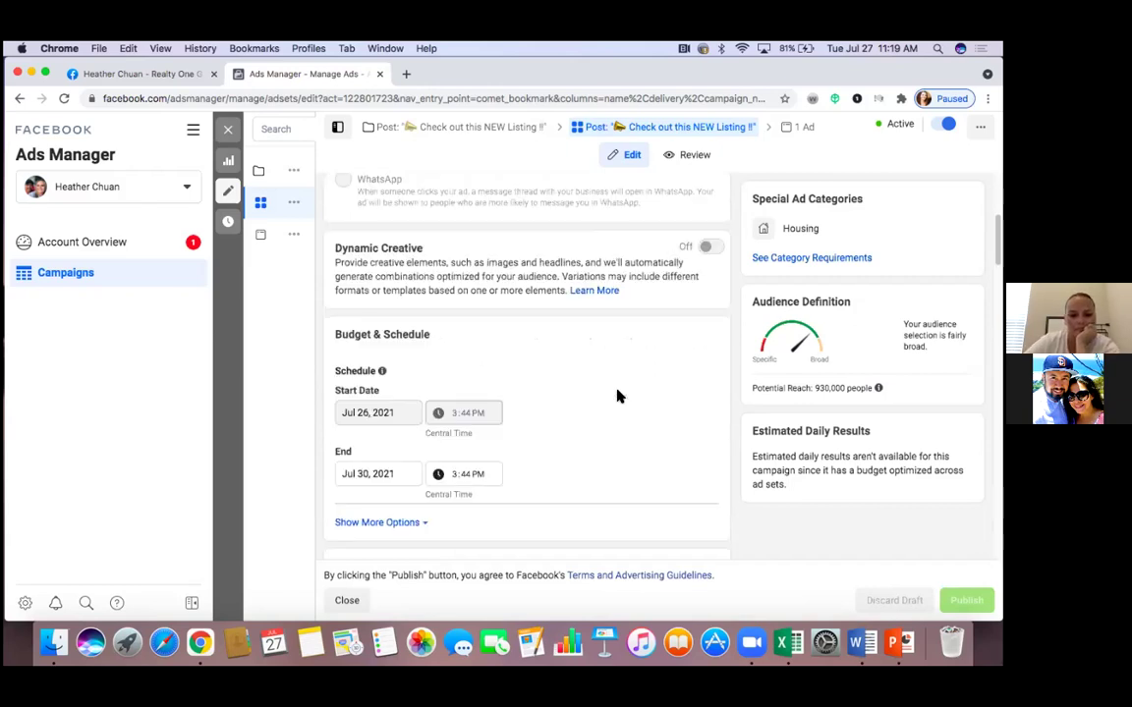
scroll(617, 395, "down", 2)
scroll(617, 395, "down", 1)
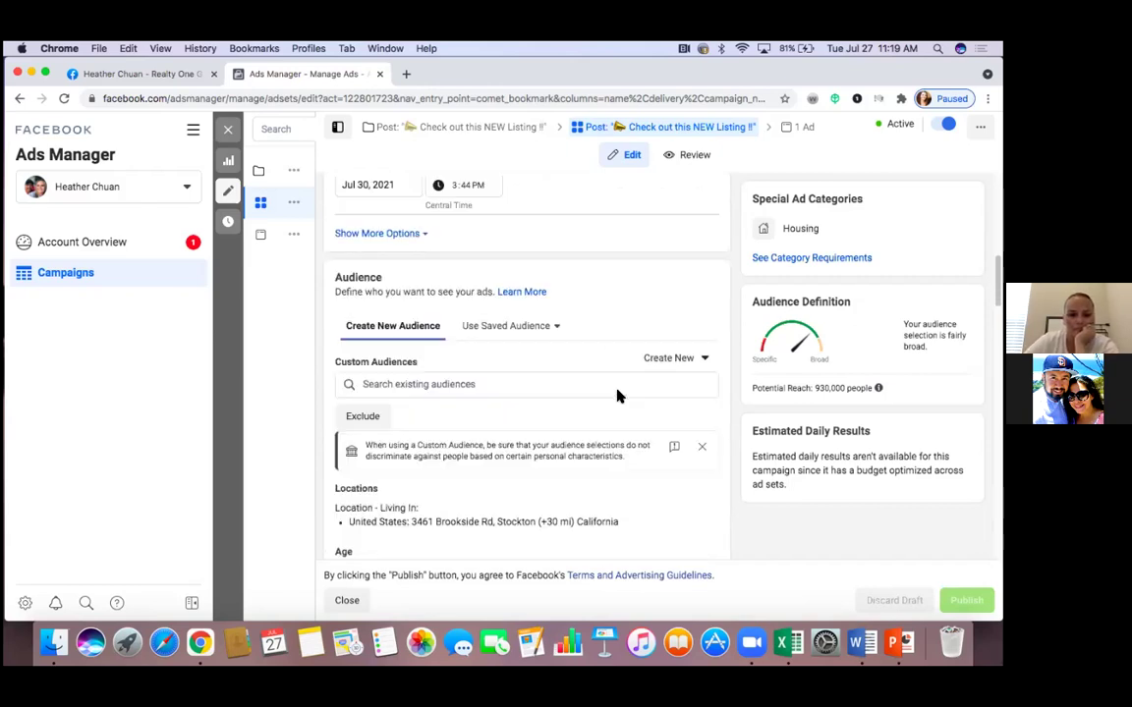
scroll(617, 395, "down", 2)
scroll(617, 395, "down", 3)
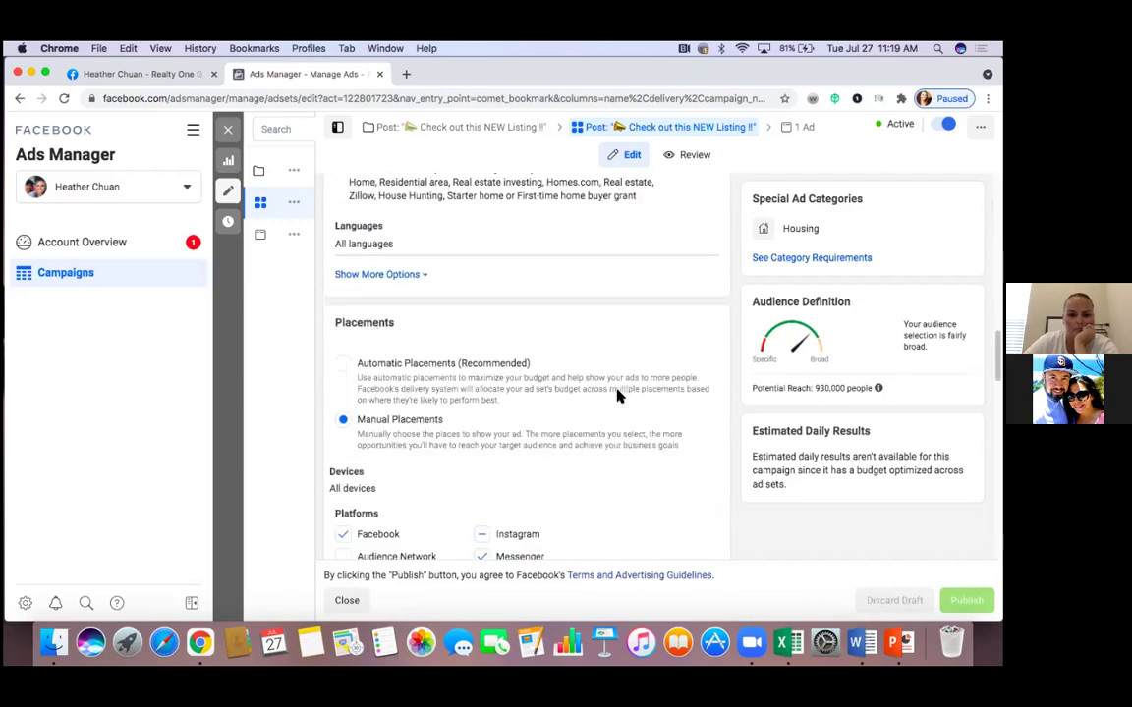
scroll(617, 395, "down", 1)
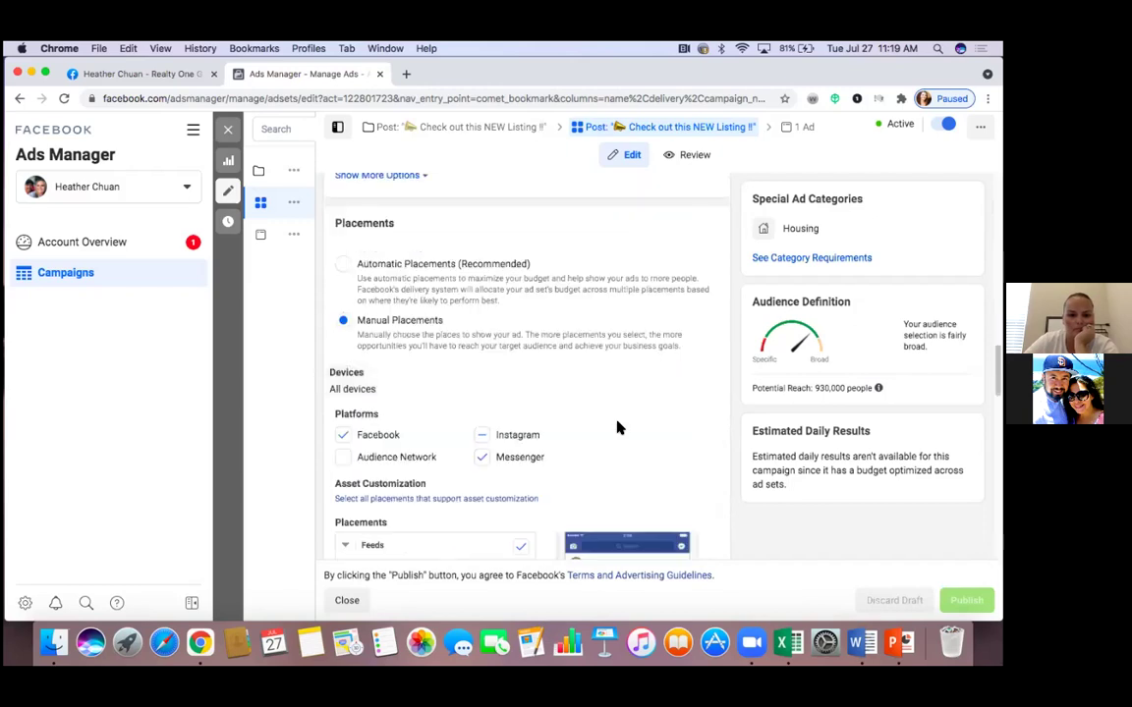
scroll(618, 428, "down", 1)
scroll(617, 428, "down", 1)
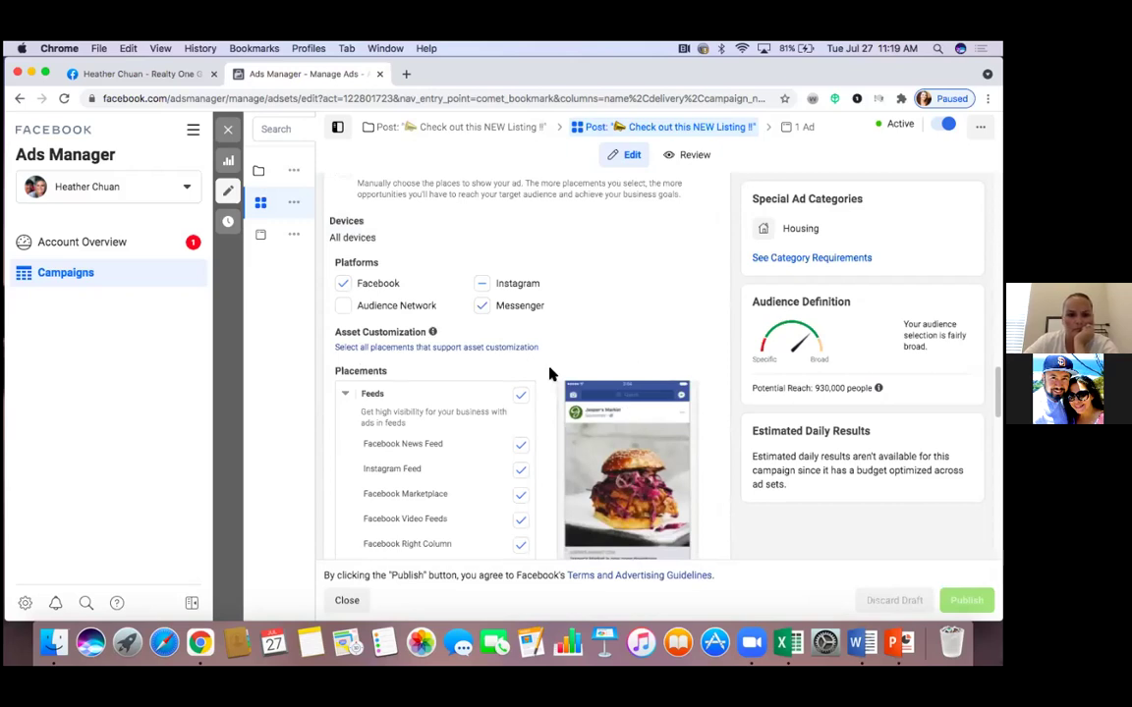
scroll(539, 397, "down", 1)
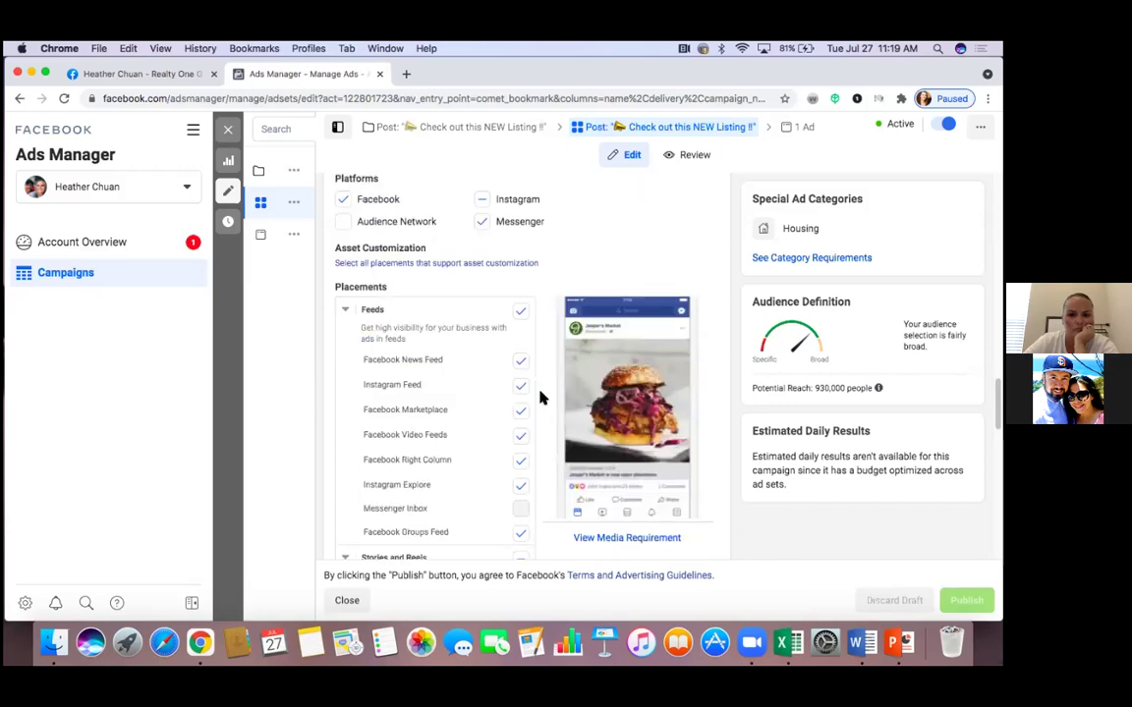
scroll(540, 397, "down", 1)
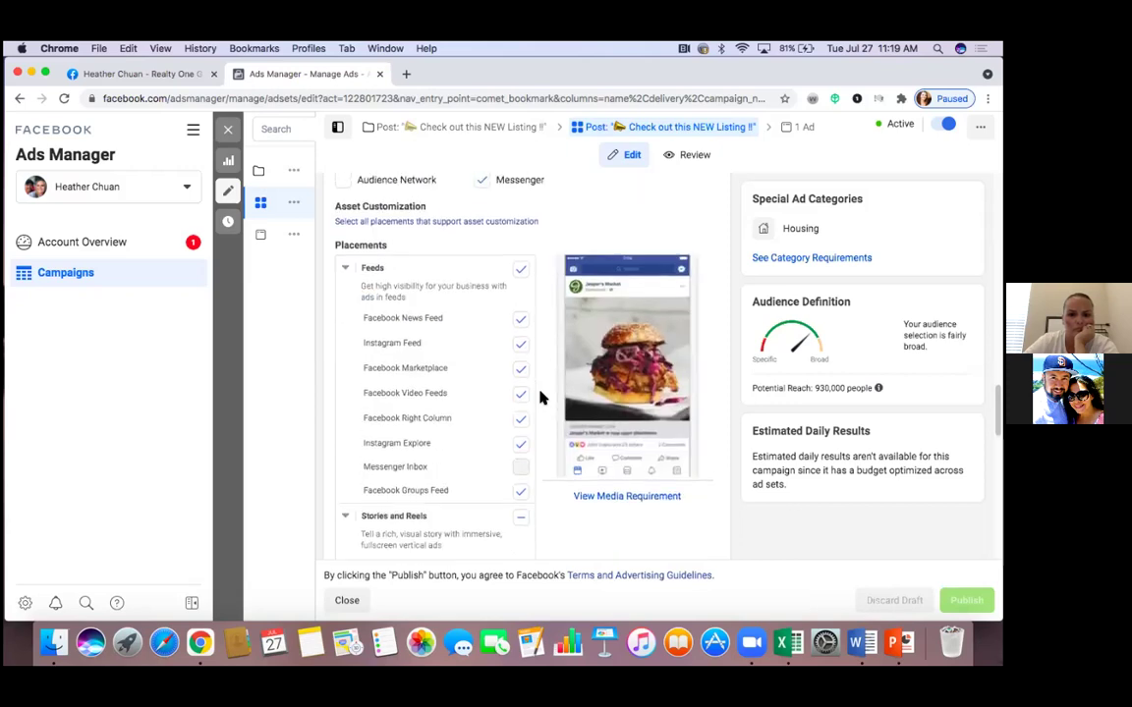
scroll(539, 397, "up", 3)
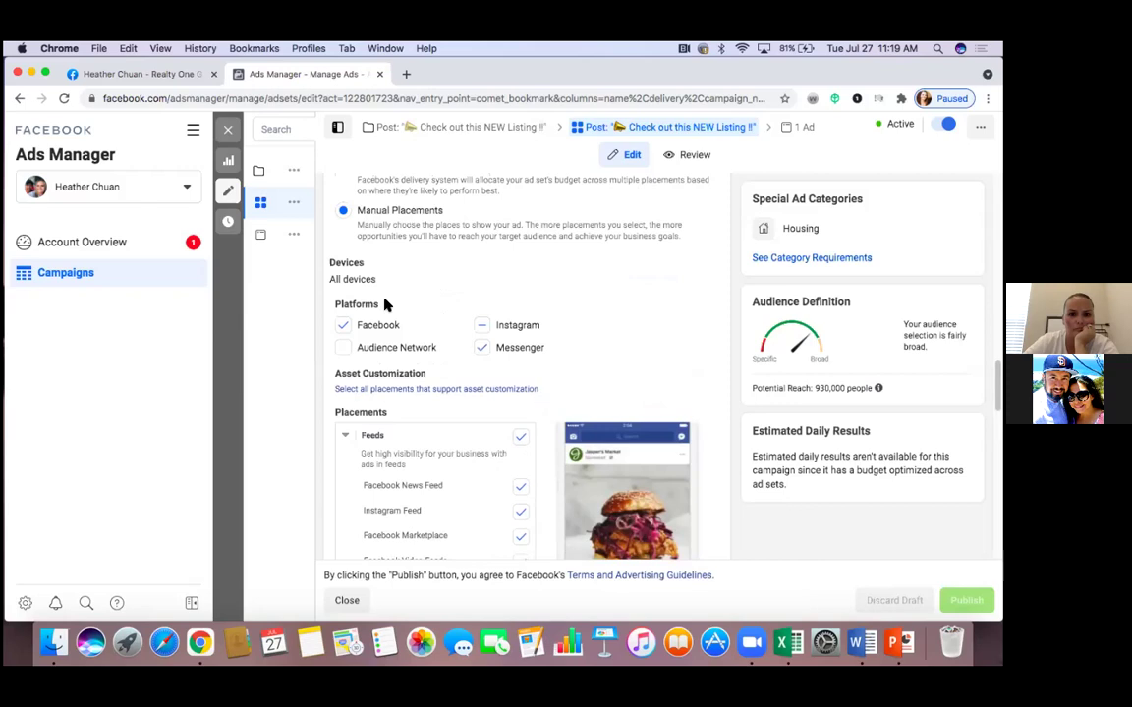
scroll(384, 303, "up", 1)
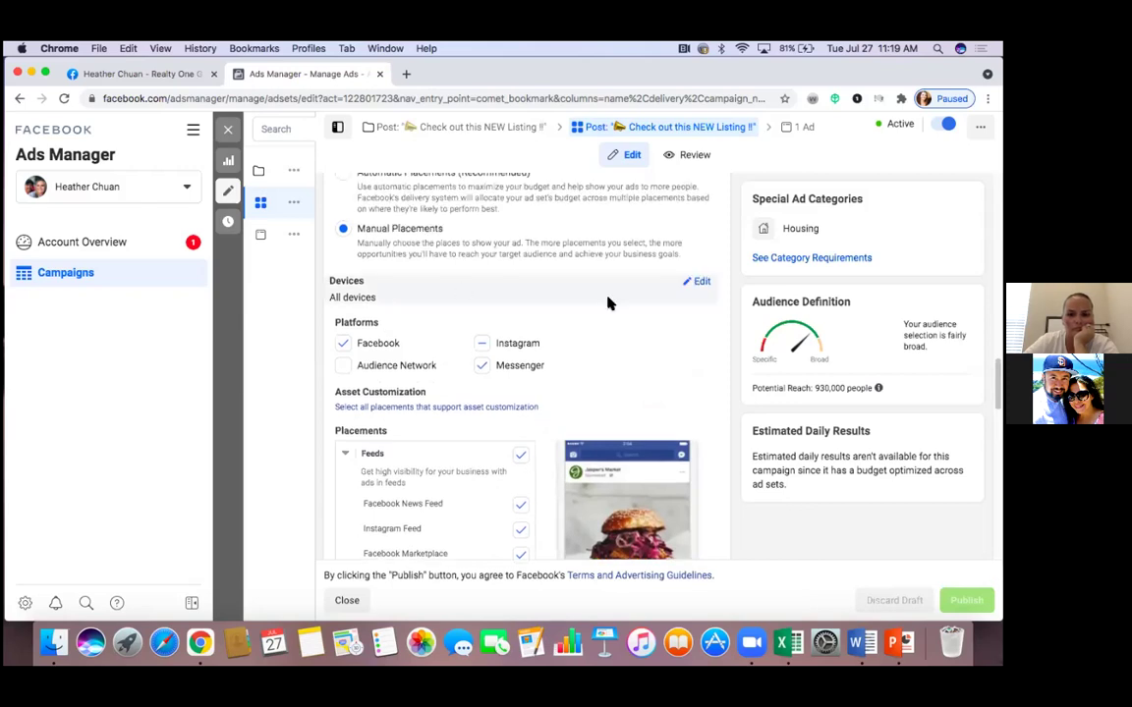
left_click(701, 284)
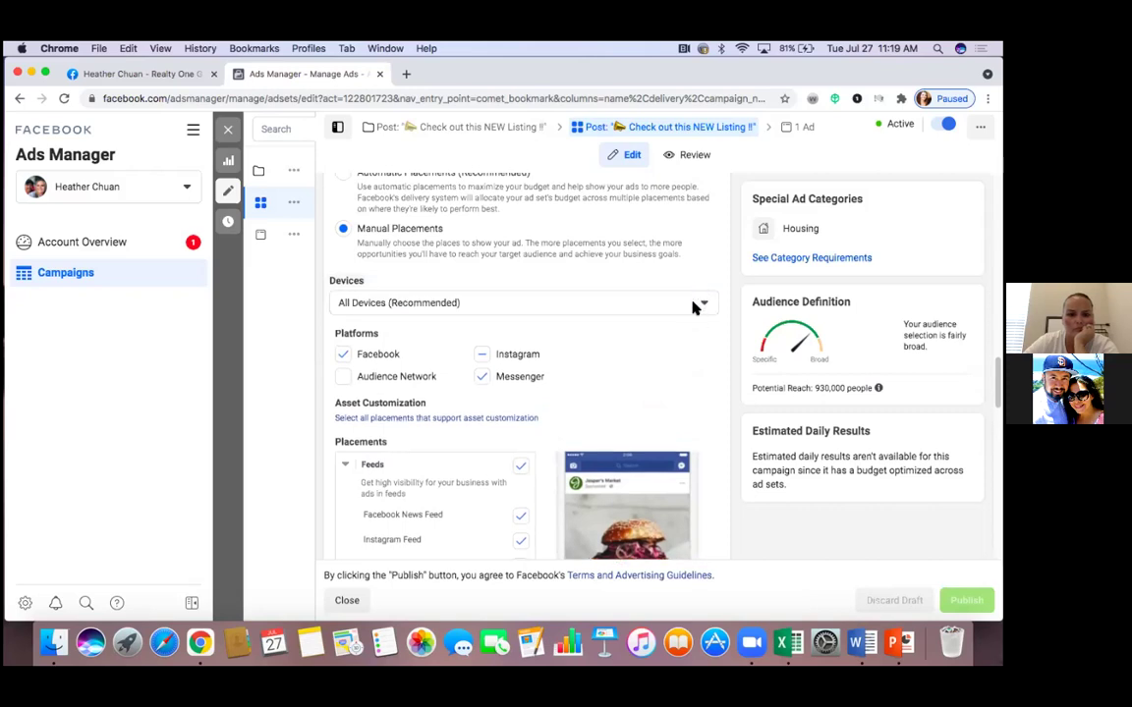
left_click(693, 308)
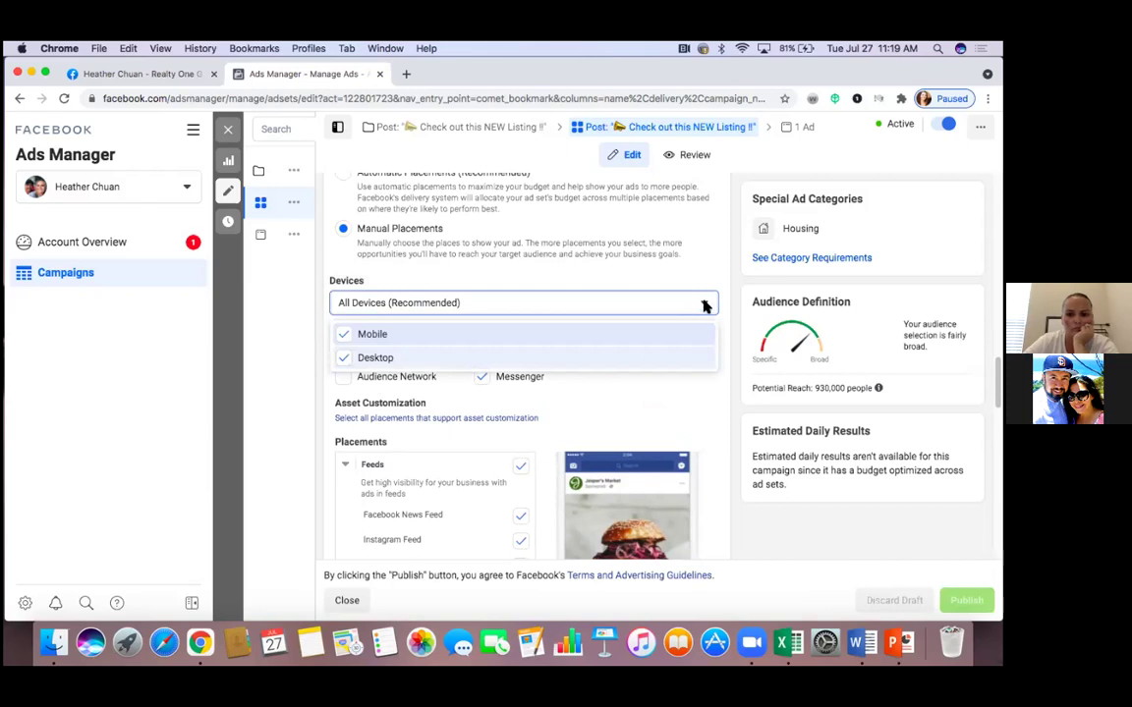
left_click(659, 356)
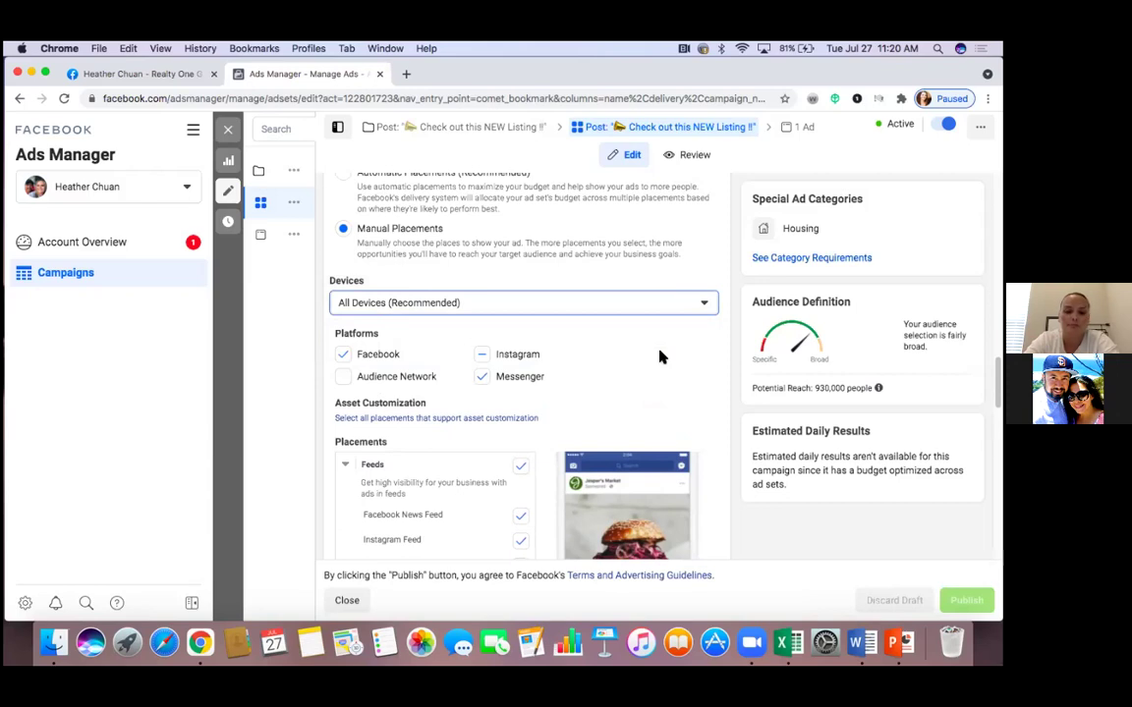
scroll(660, 357, "down", 5)
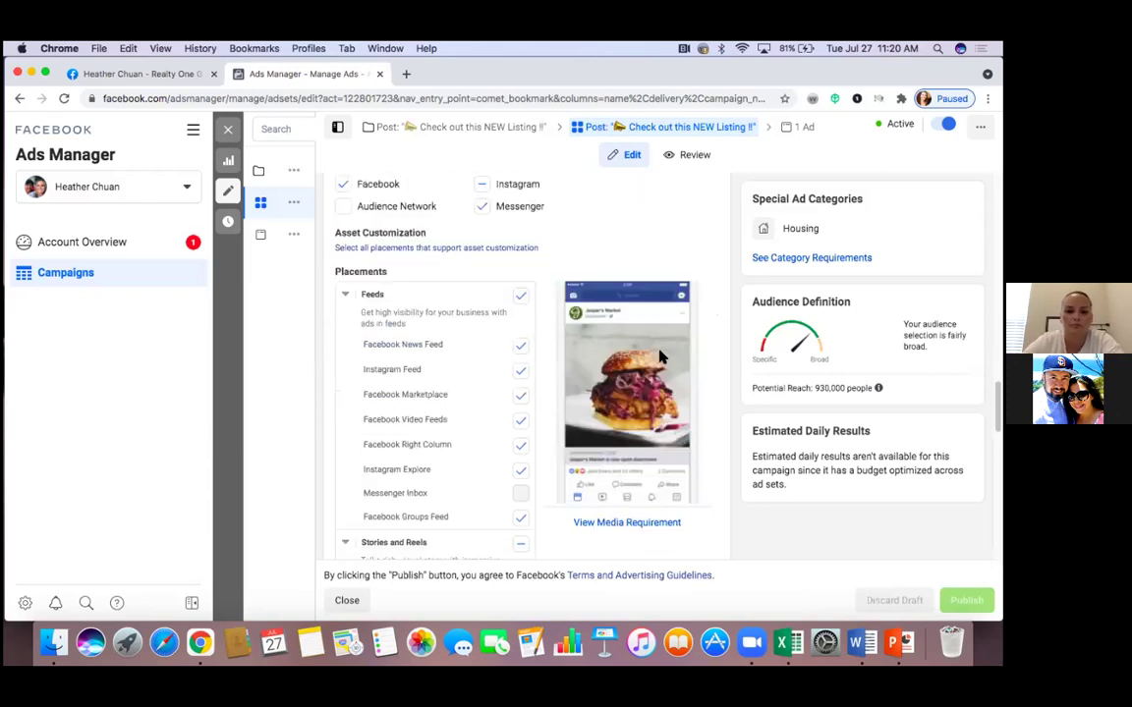
scroll(571, 481, "down", 8)
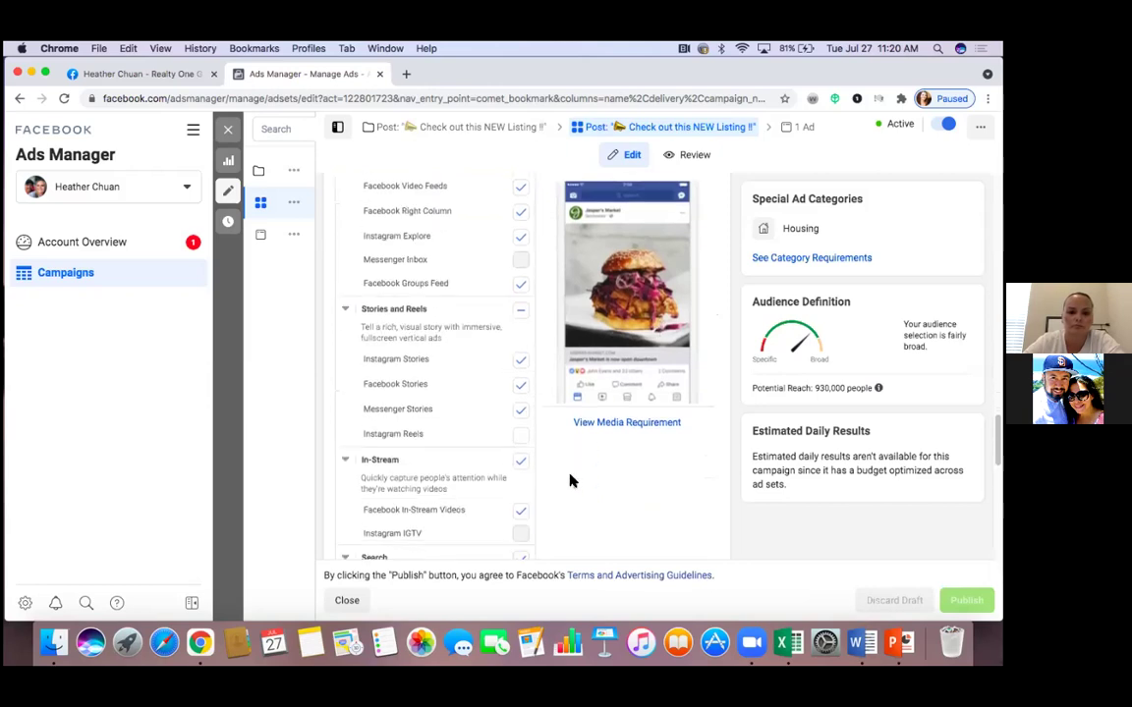
scroll(571, 480, "down", 3)
scroll(571, 480, "down", 4)
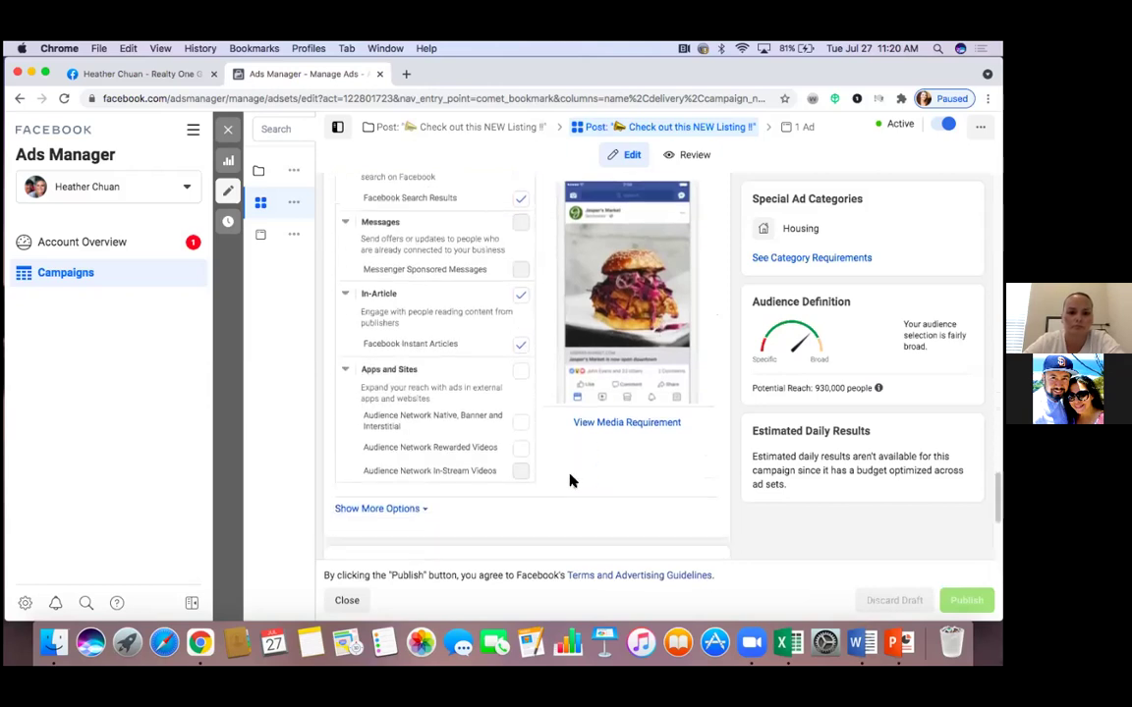
scroll(571, 481, "up", 2)
scroll(570, 480, "up", 3)
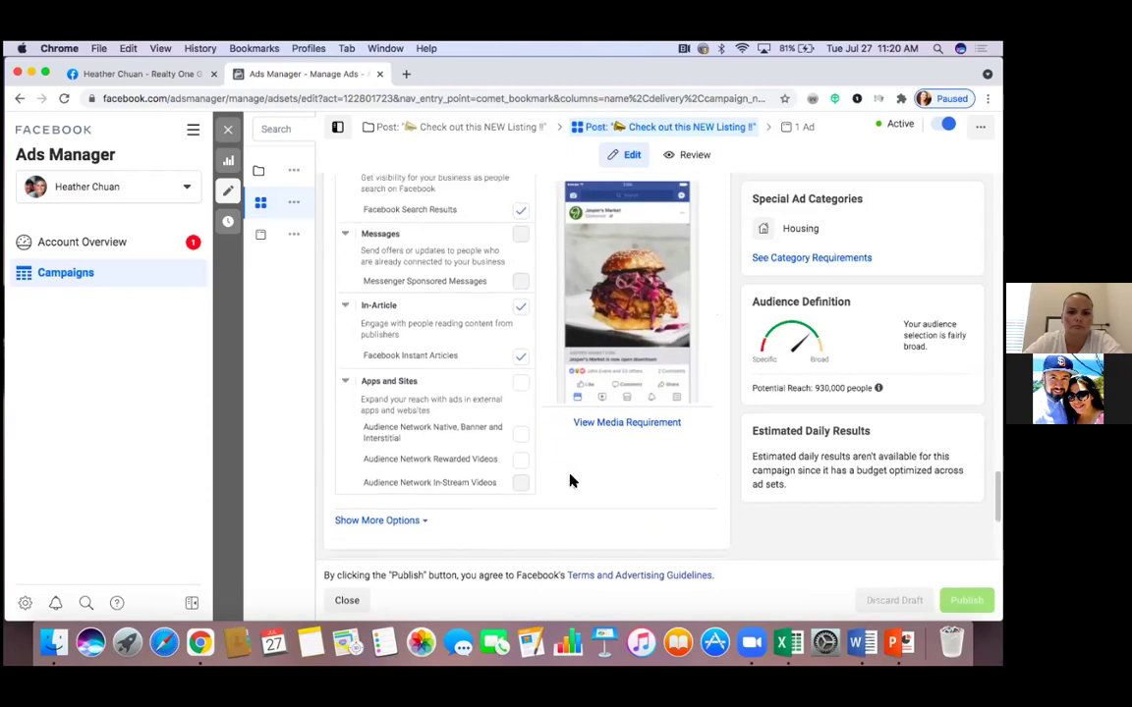
scroll(571, 480, "down", 4)
scroll(571, 480, "down", 4)
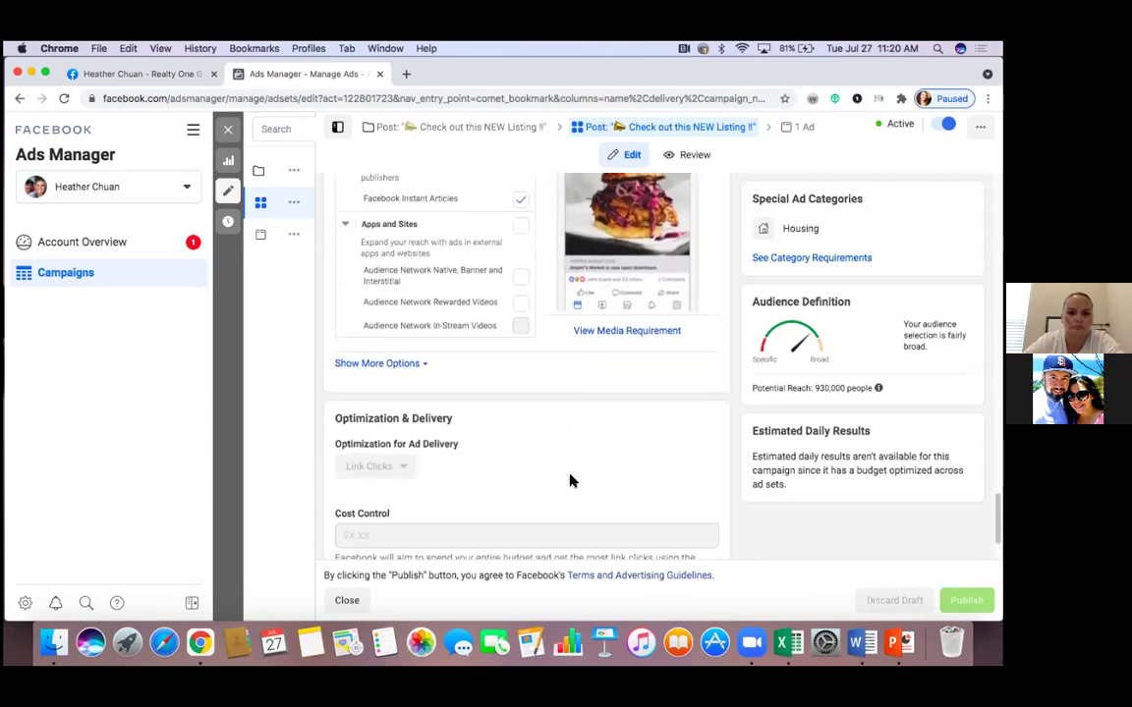
scroll(571, 480, "down", 1)
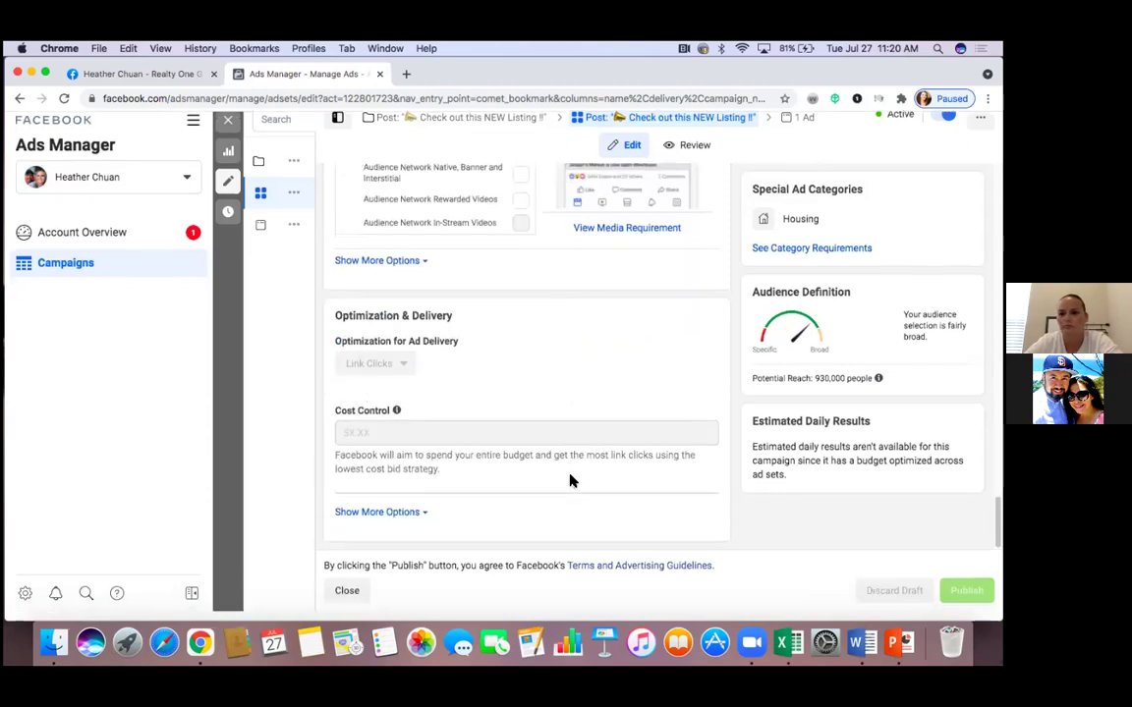
scroll(579, 452, "up", 1)
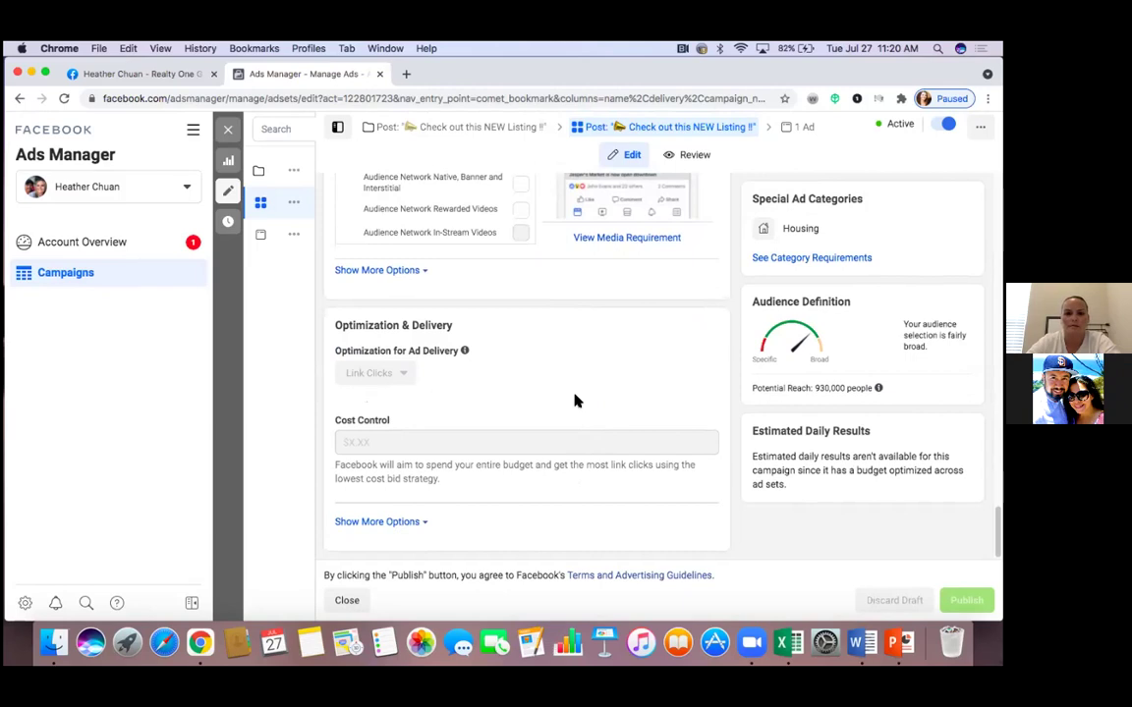
scroll(576, 401, "up", 5)
scroll(576, 401, "up", 3)
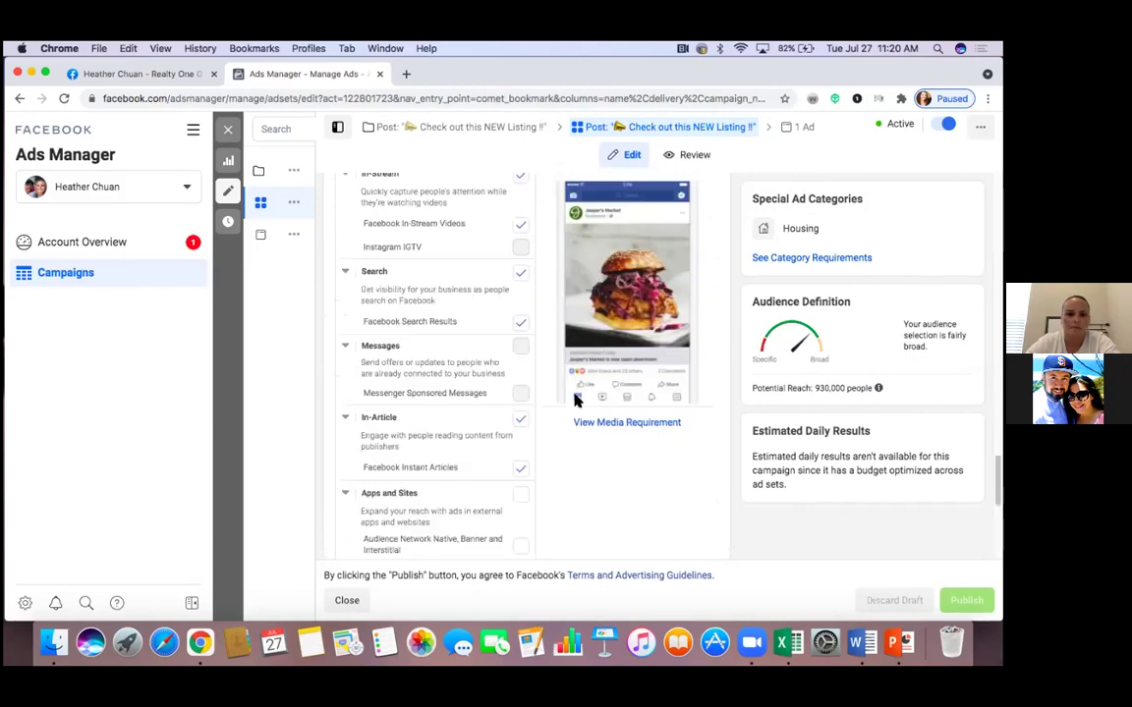
scroll(577, 401, "up", 1)
scroll(576, 401, "up", 1)
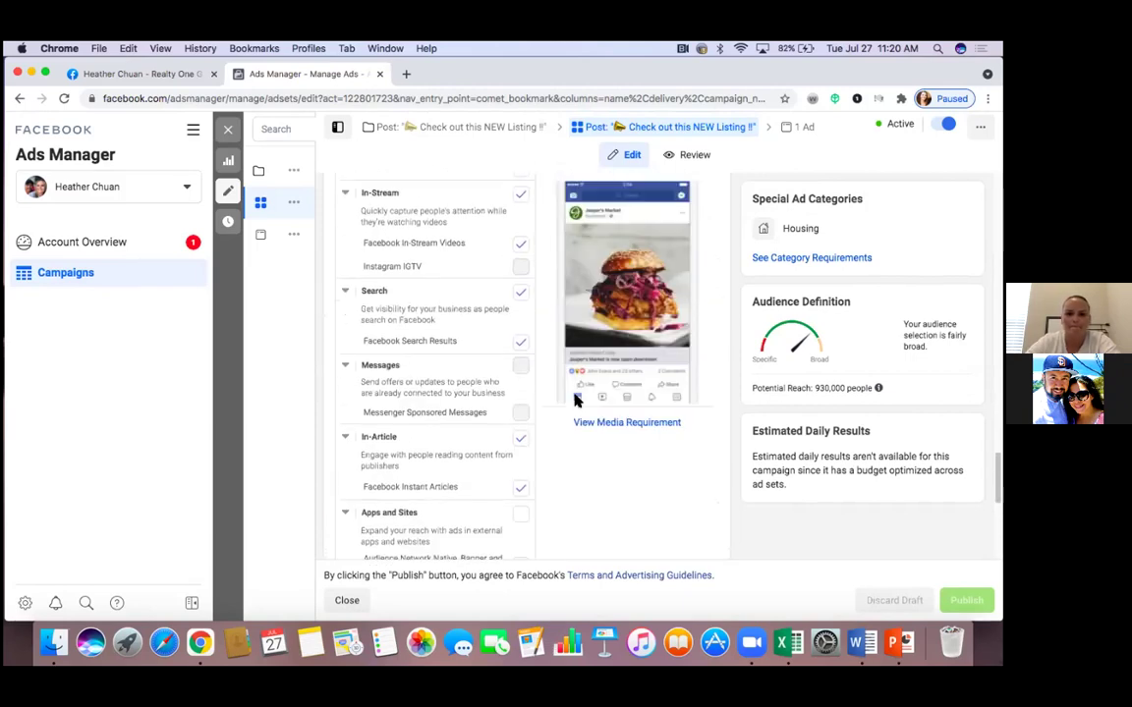
scroll(576, 401, "up", 4)
scroll(575, 401, "up", 4)
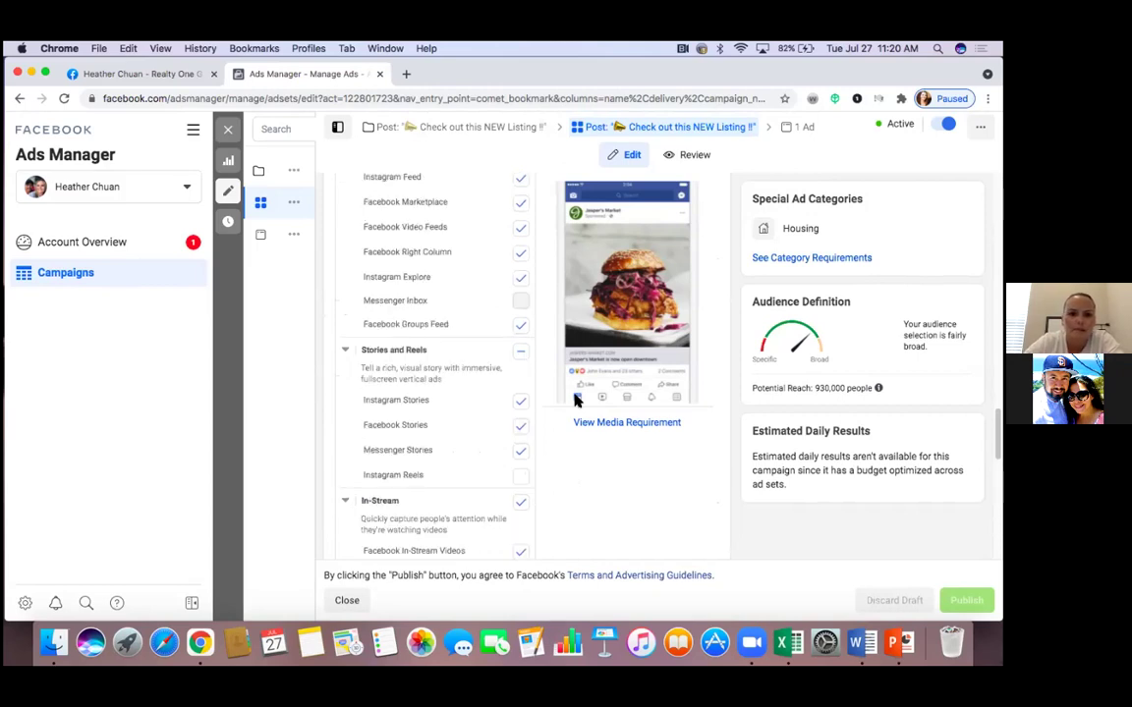
scroll(576, 401, "up", 5)
scroll(576, 401, "up", 4)
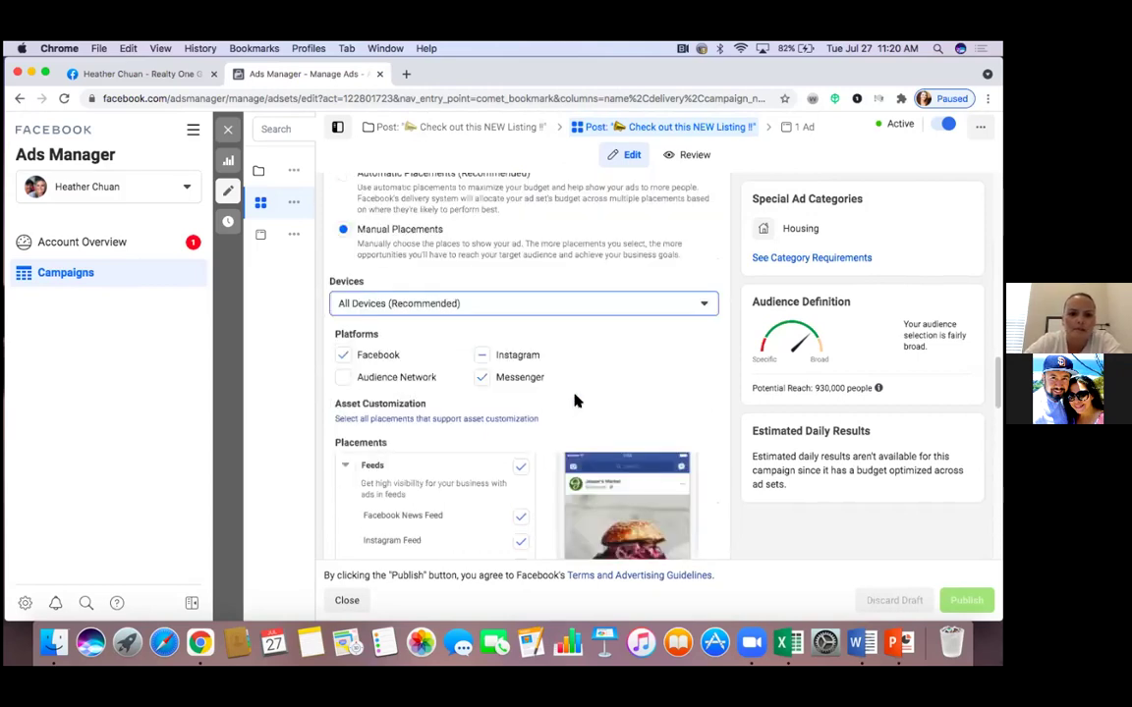
scroll(576, 401, "up", 1)
scroll(576, 400, "up", 4)
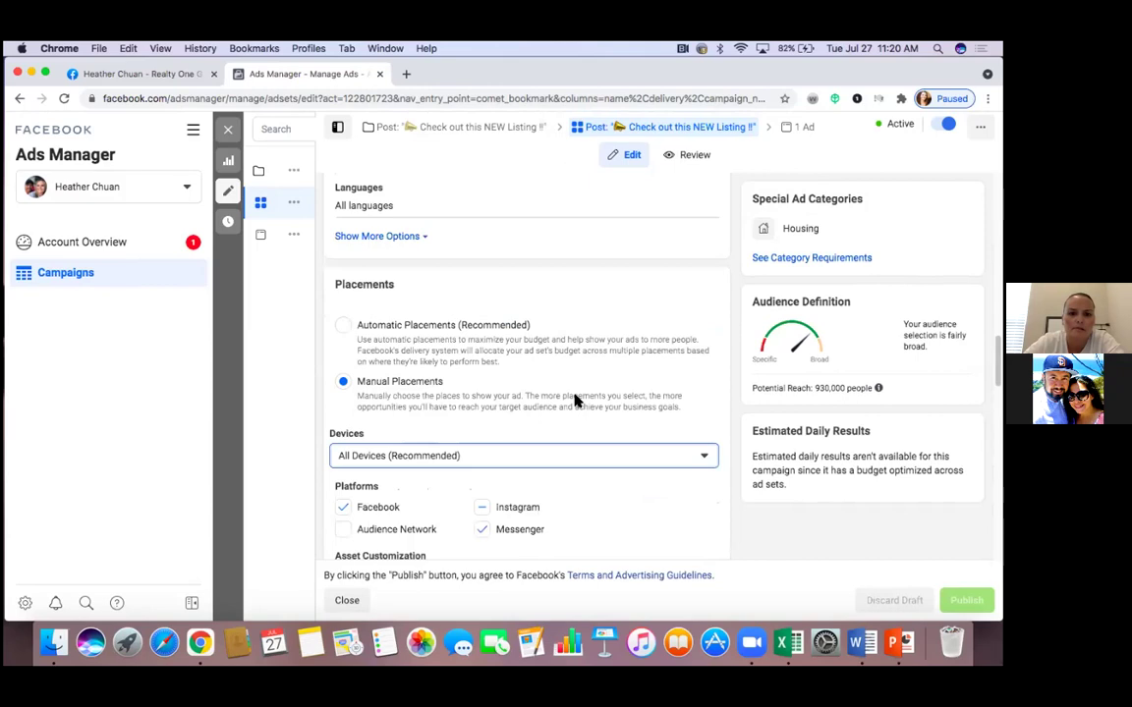
scroll(576, 401, "up", 4)
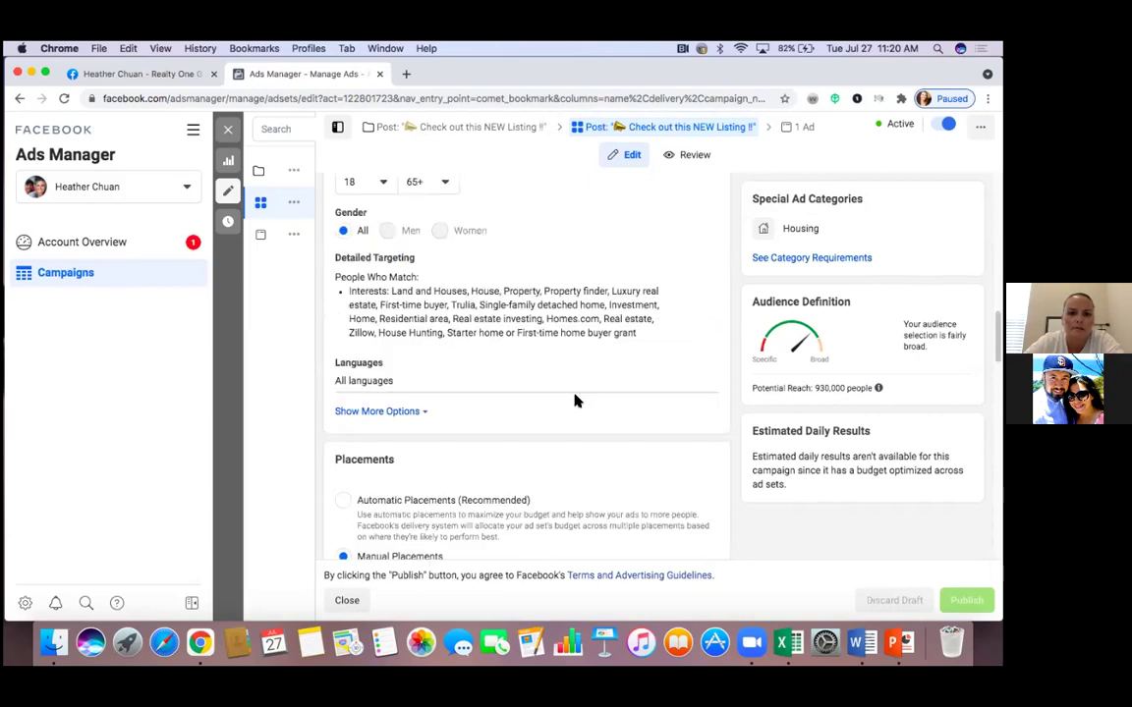
scroll(576, 401, "up", 5)
scroll(575, 401, "up", 2)
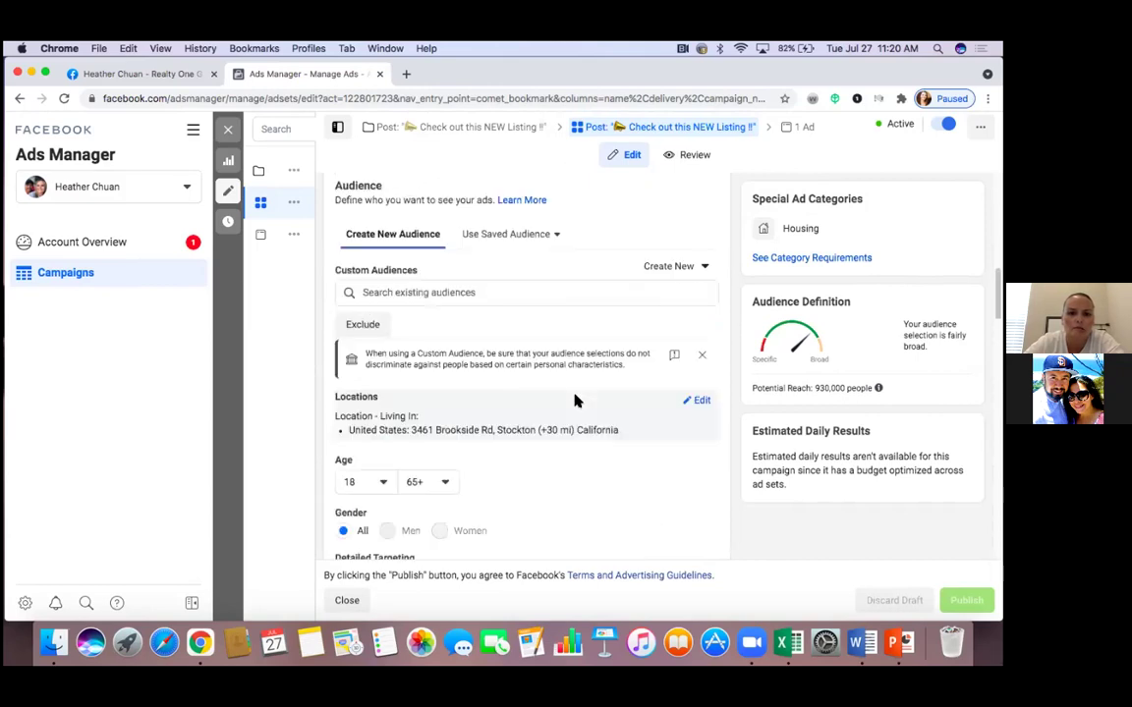
scroll(576, 401, "up", 5)
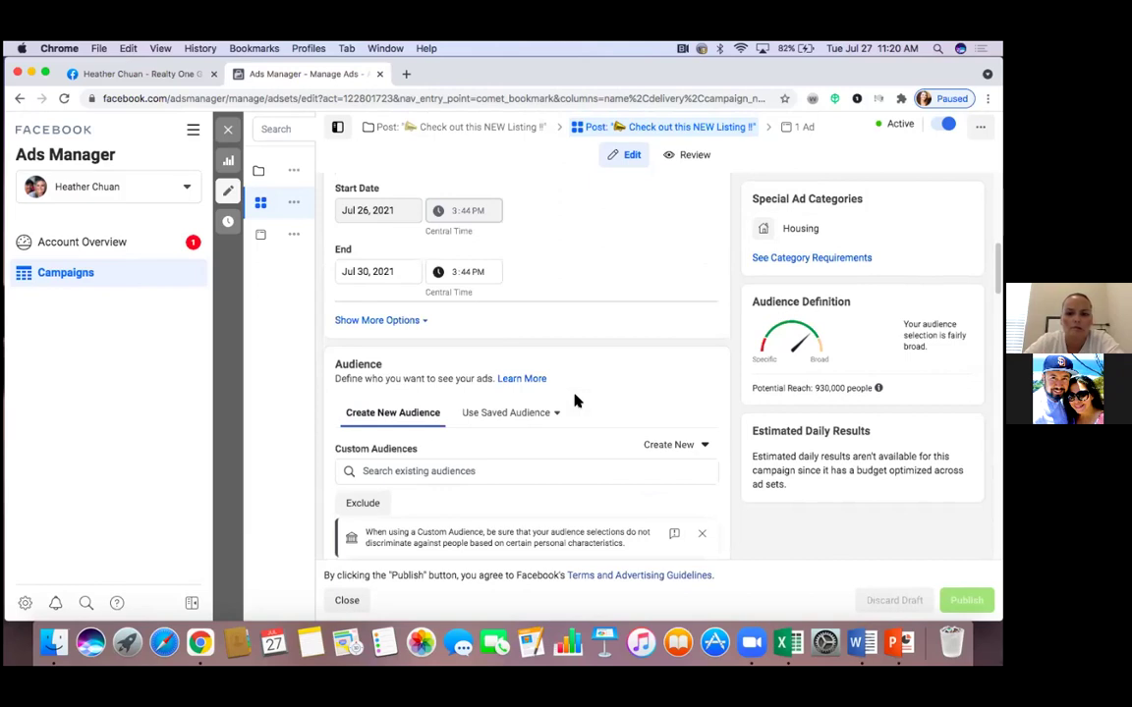
scroll(576, 401, "down", 2)
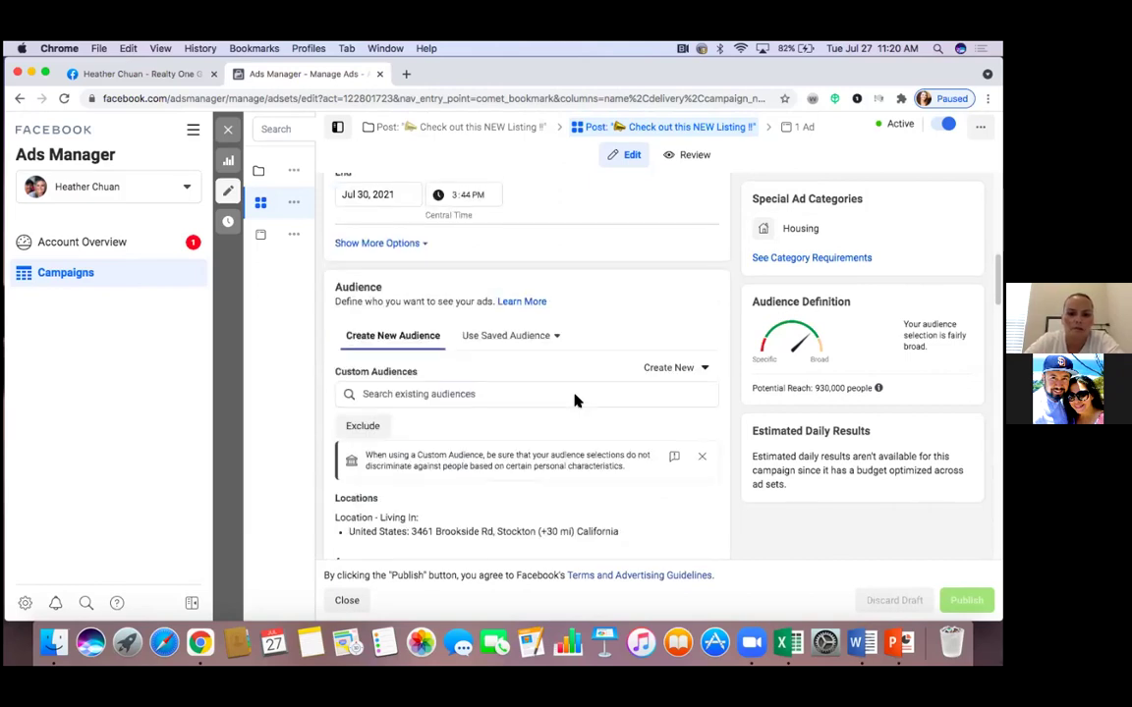
scroll(576, 398, "down", 3)
scroll(576, 399, "down", 4)
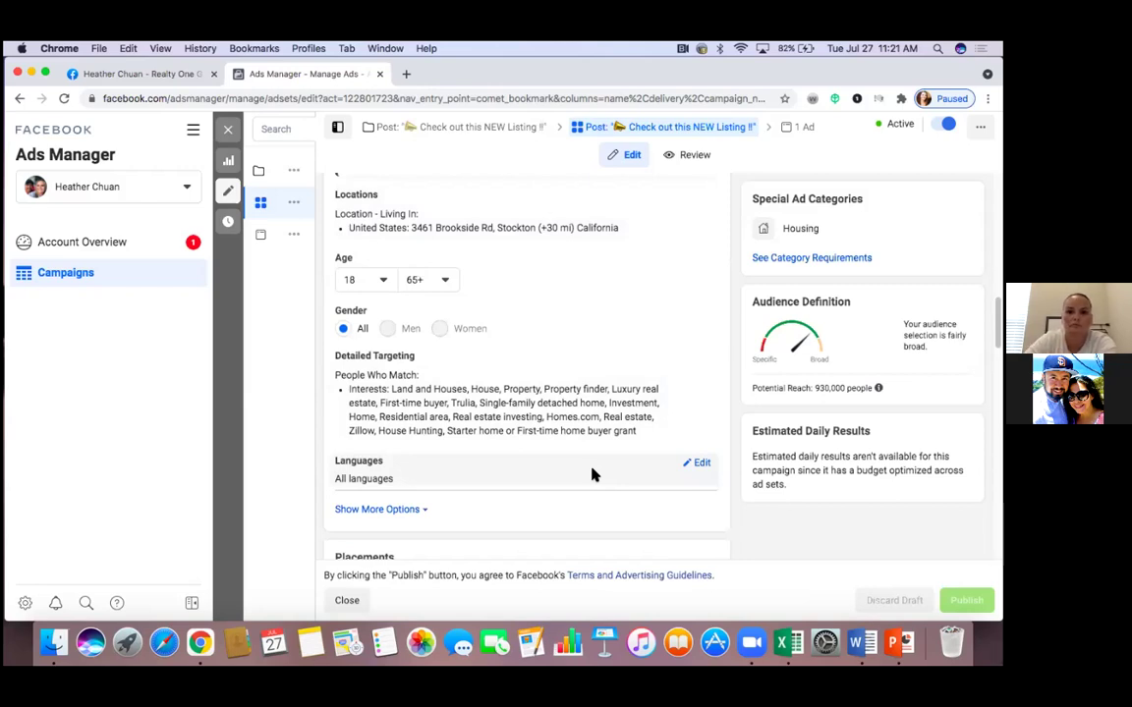
scroll(591, 474, "up", 5)
scroll(591, 475, "up", 2)
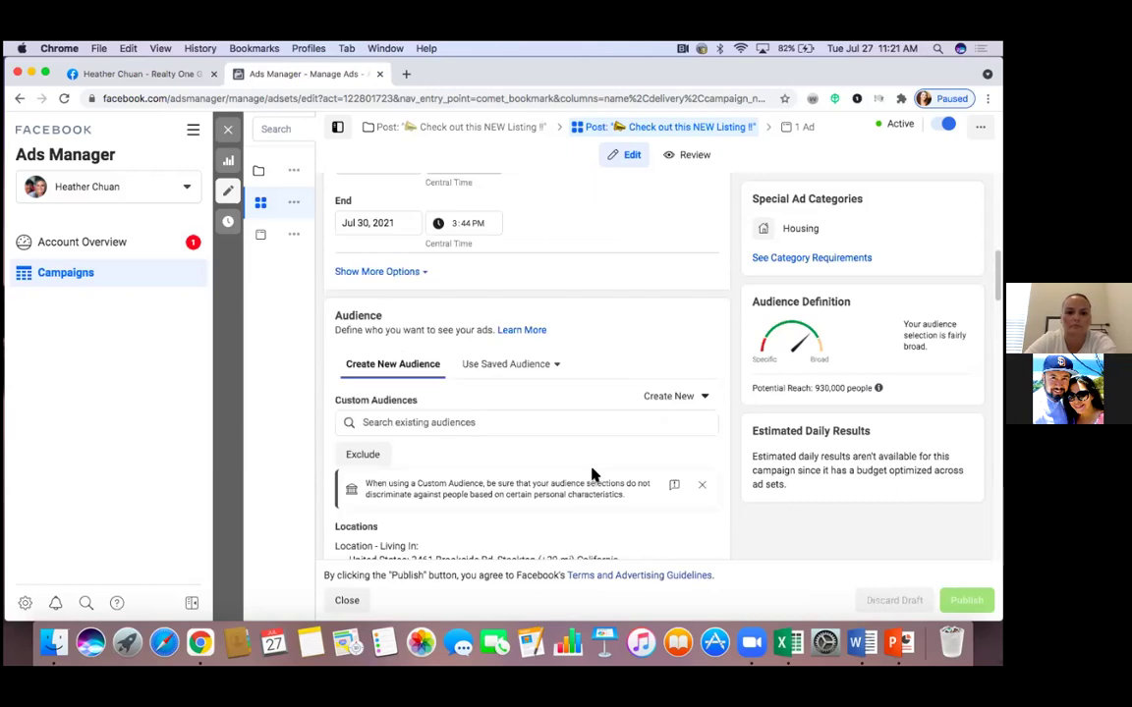
scroll(591, 474, "down", 4)
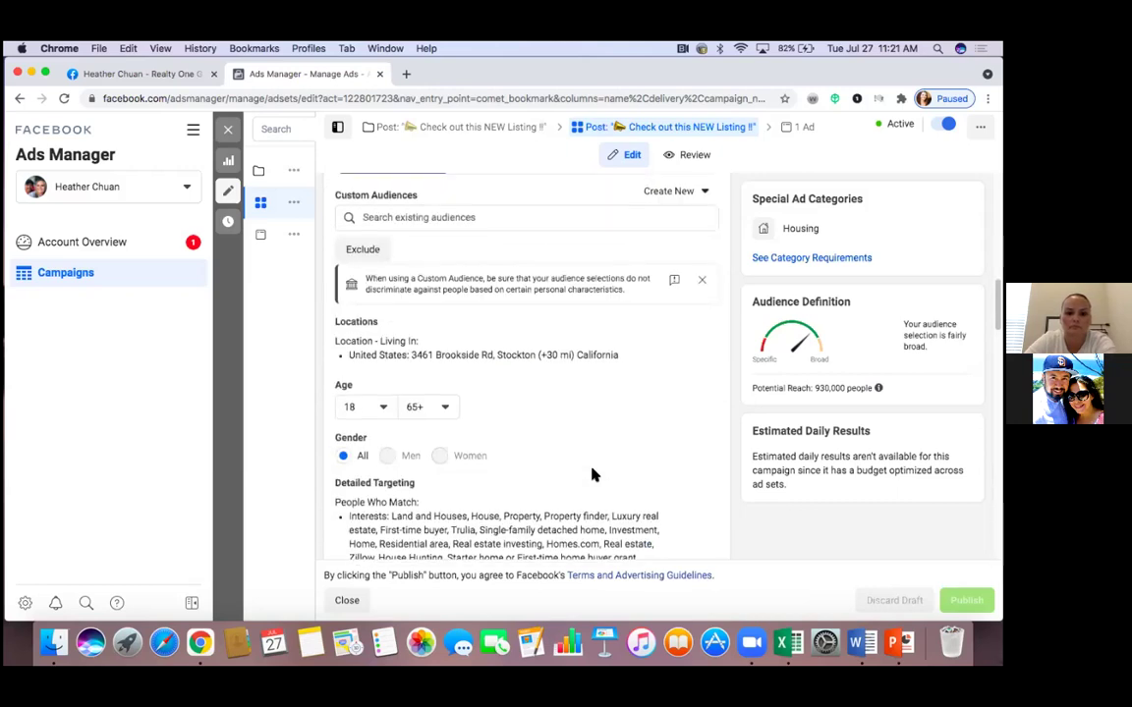
scroll(591, 475, "up", 1)
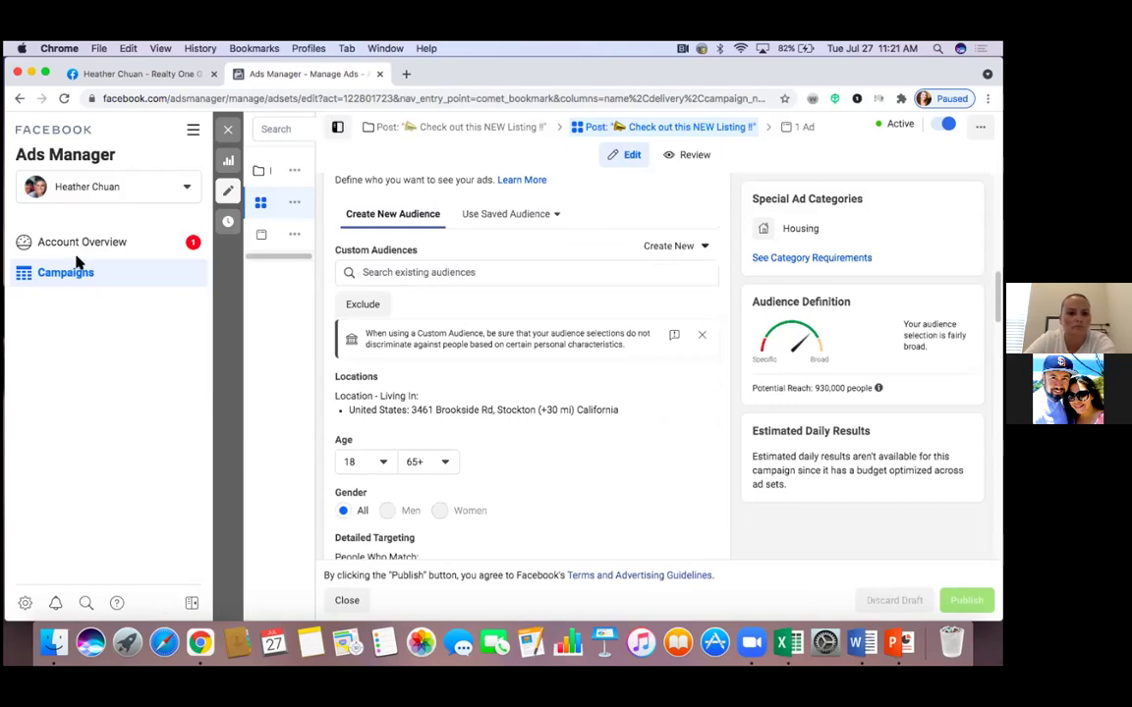
Open the 'Check out this NEW Listing !!' ad and review its Actions for This Ad menu
left_click(292, 240)
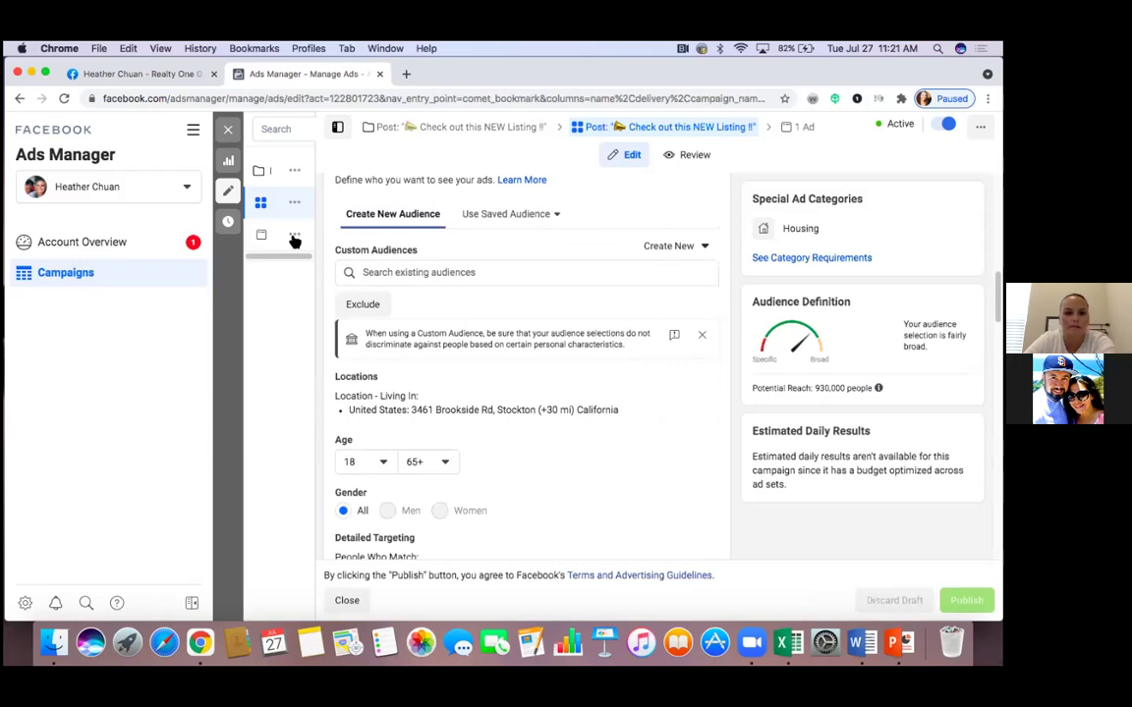
left_click(293, 240)
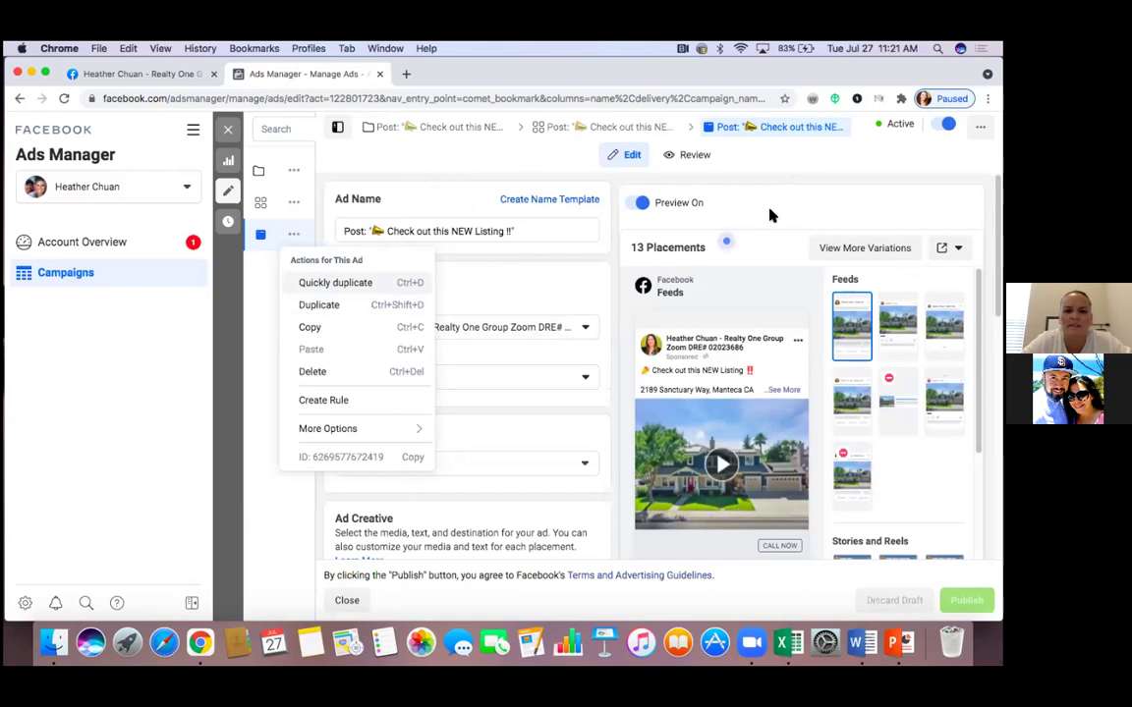
mouse_move(271, 242)
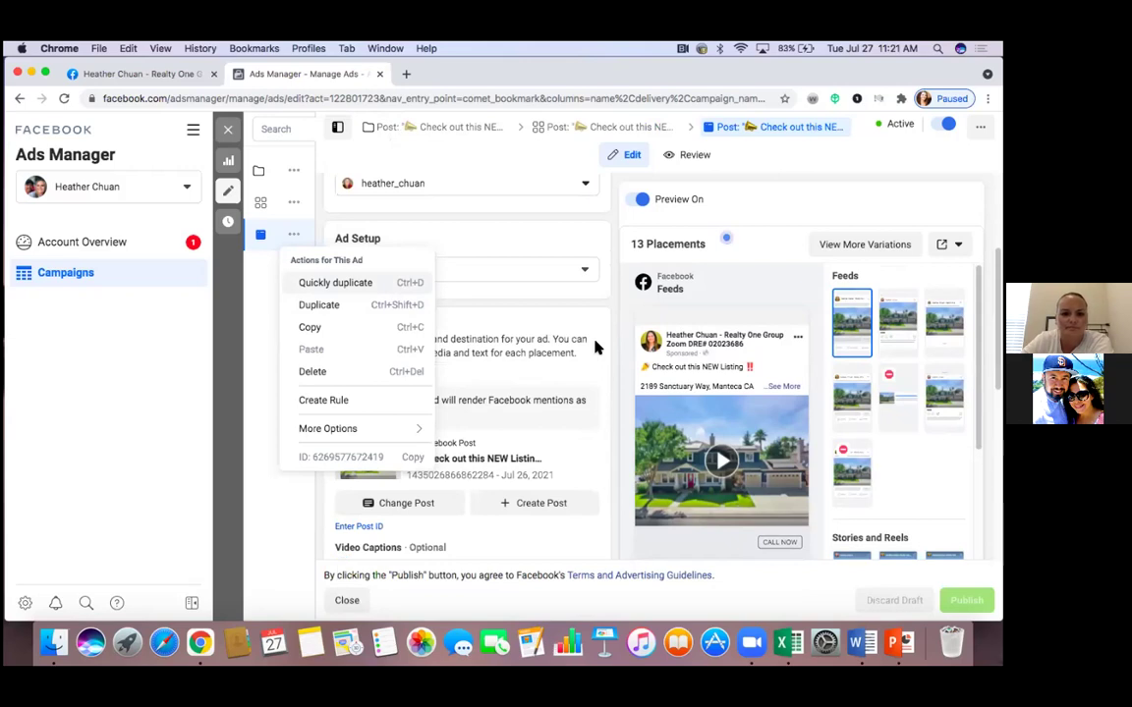
scroll(595, 347, "down", 2)
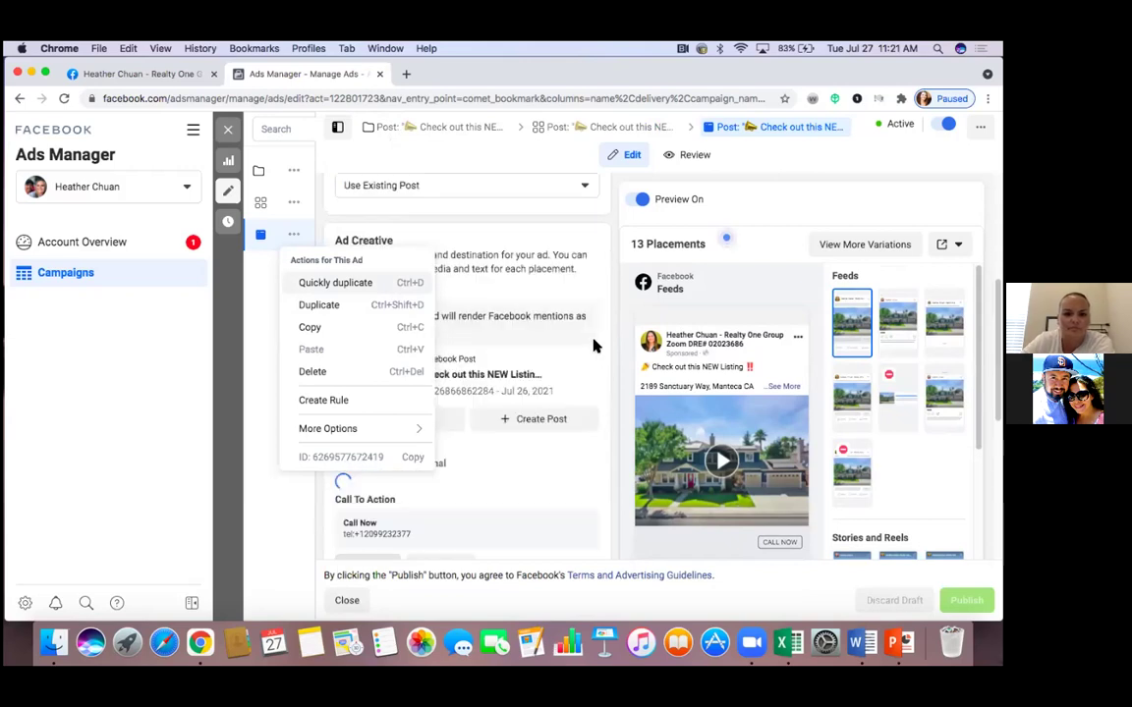
Dismiss Chrome's page context menu and close the ad editing panel
right_click(383, 261)
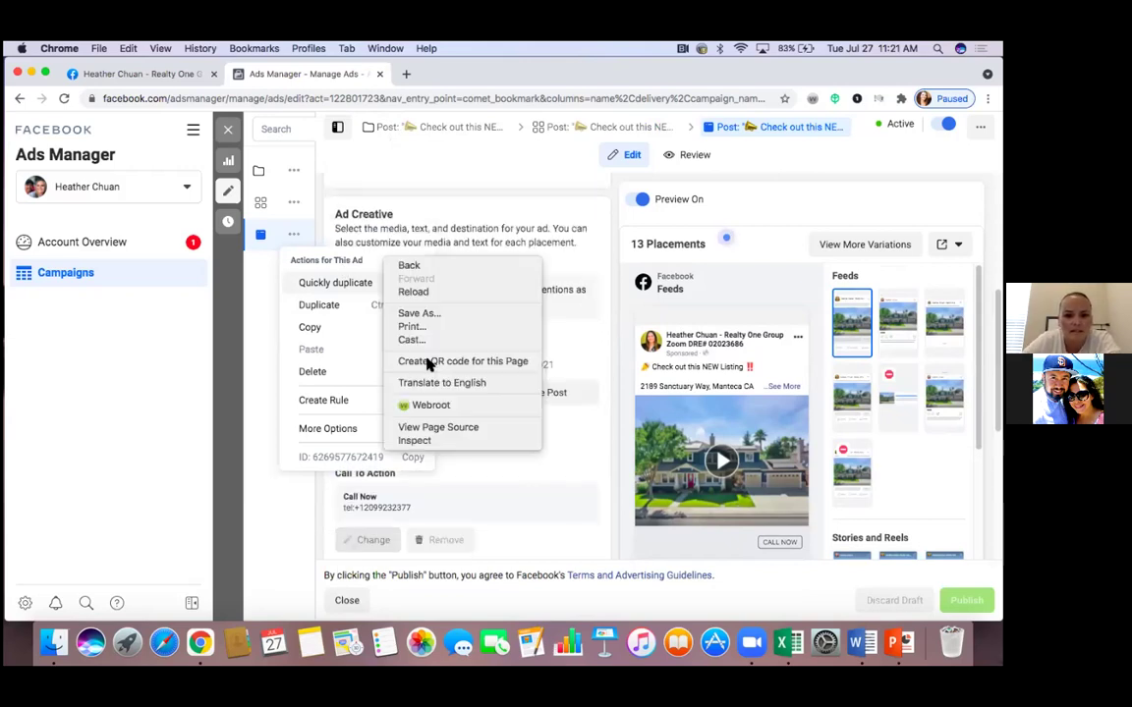
left_click(262, 362)
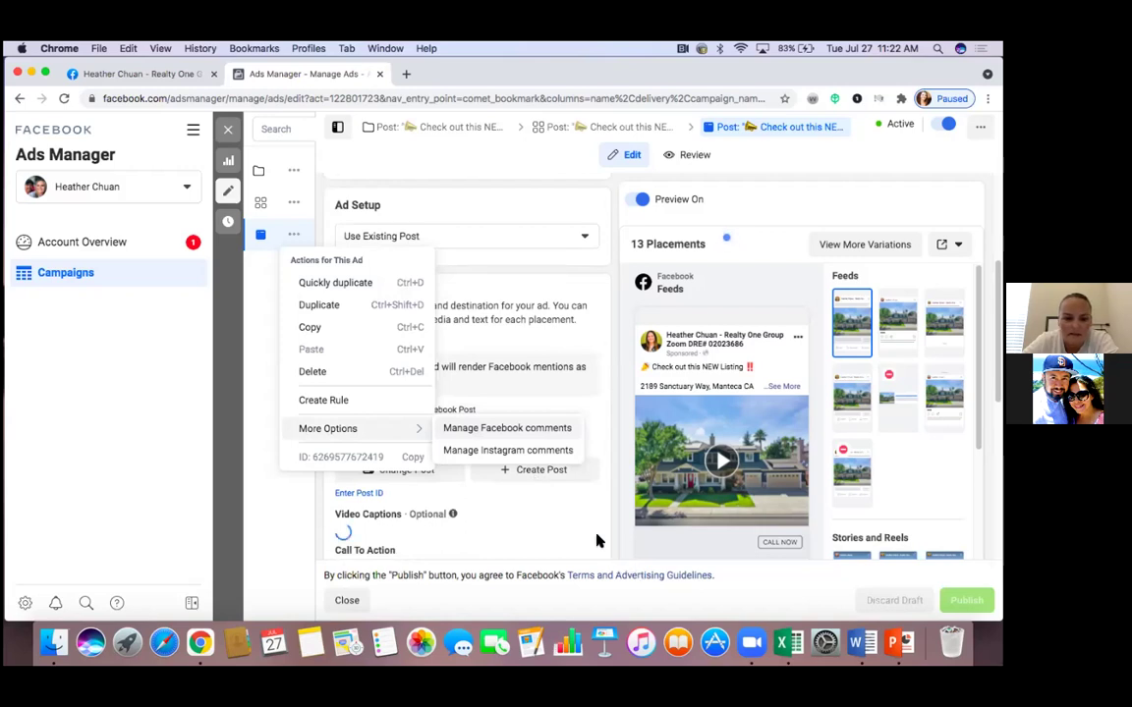
scroll(596, 541, "down", 1)
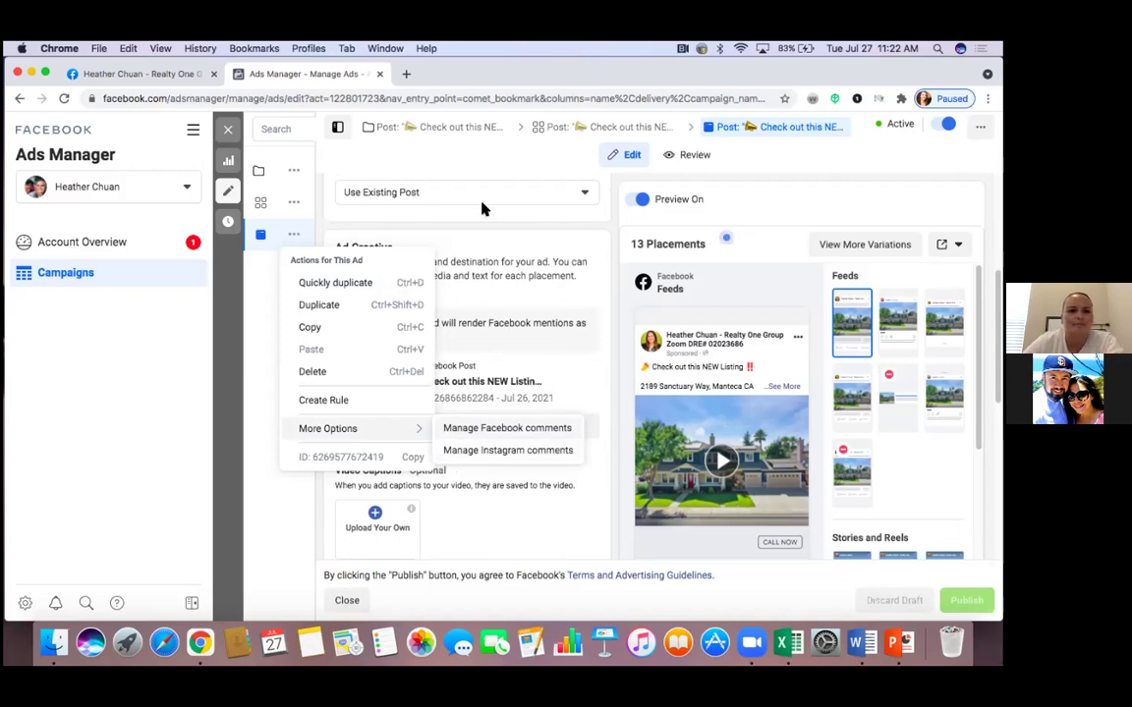
left_click(229, 130)
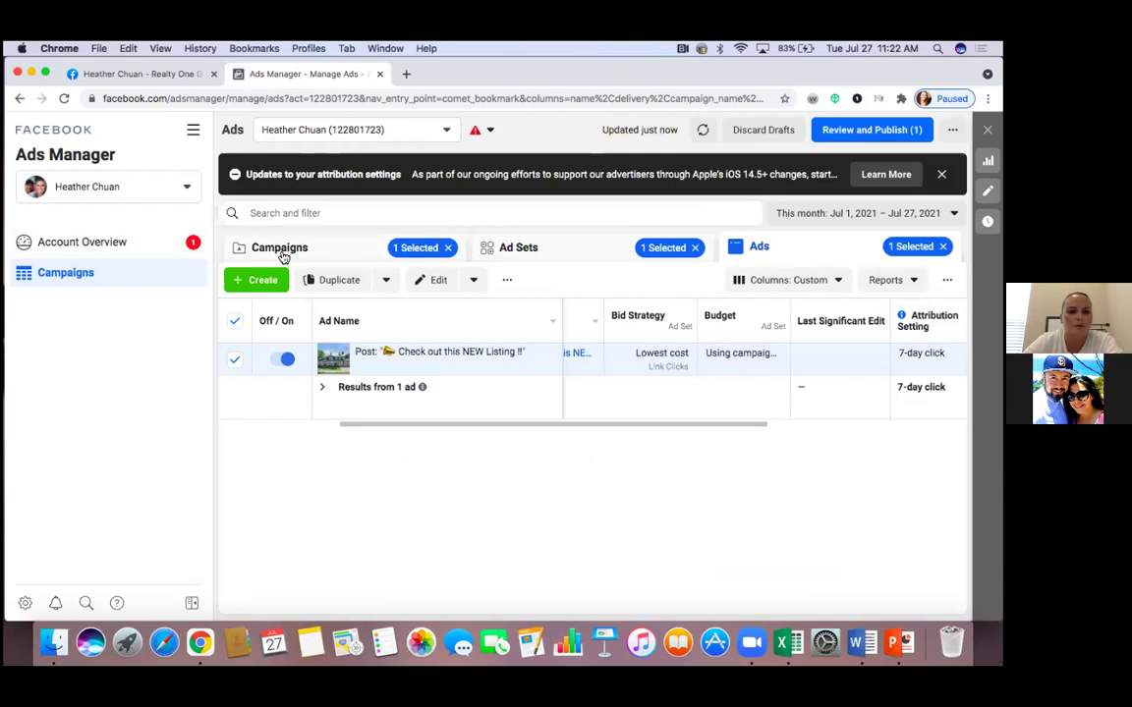
Go back through the ad and ad set views to Campaigns and deselect the NEW Listing campaign
left_click(19, 99)
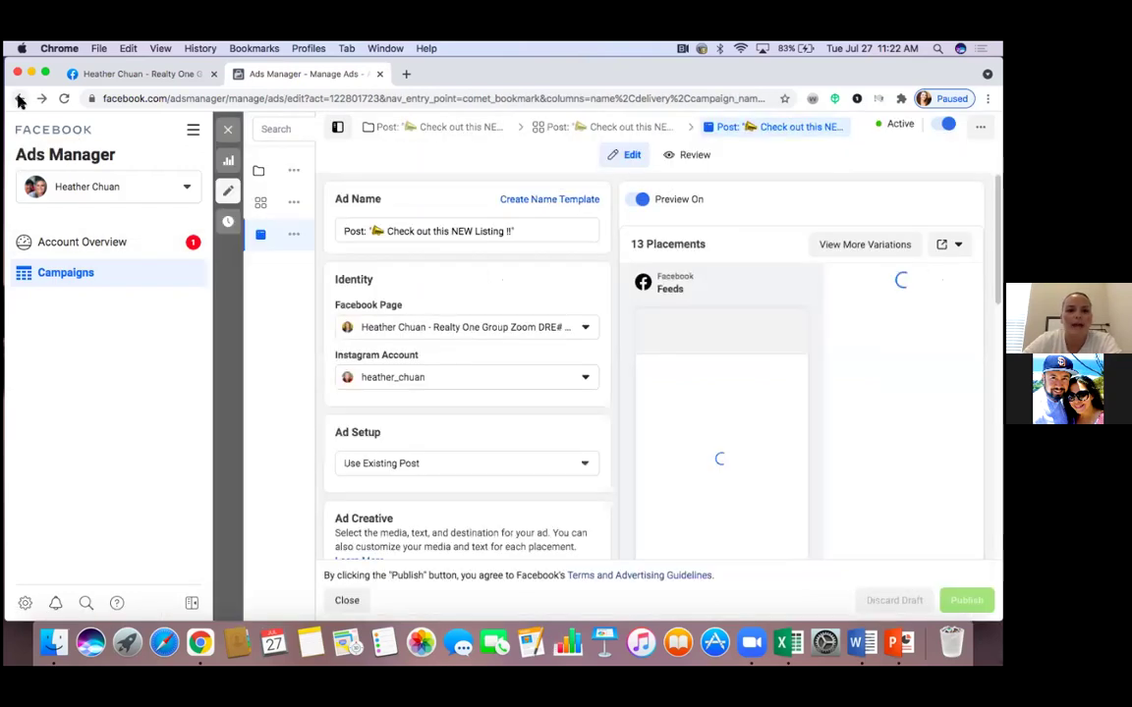
left_click(20, 100)
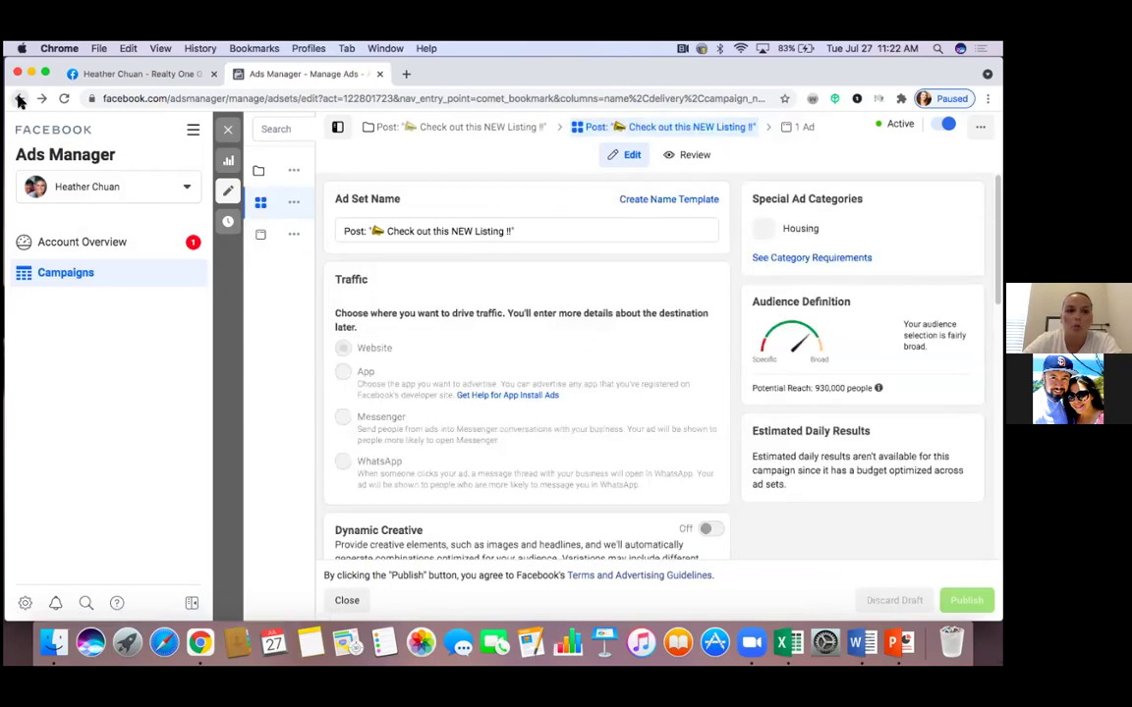
left_click(20, 101)
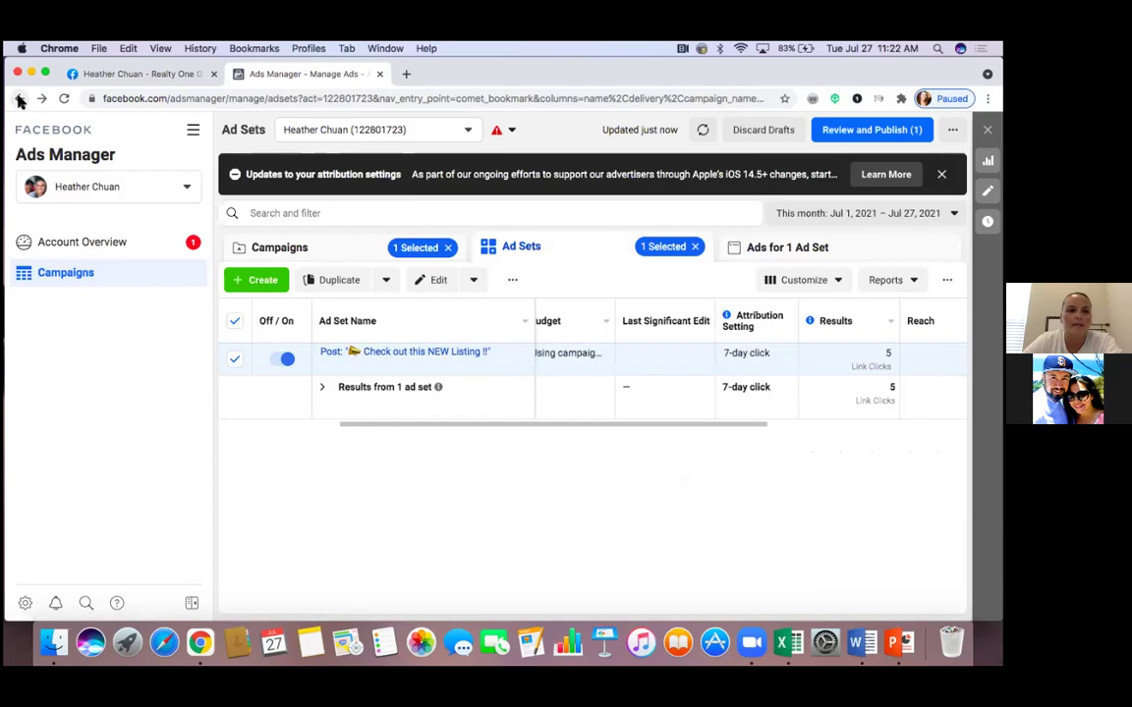
left_click(19, 102)
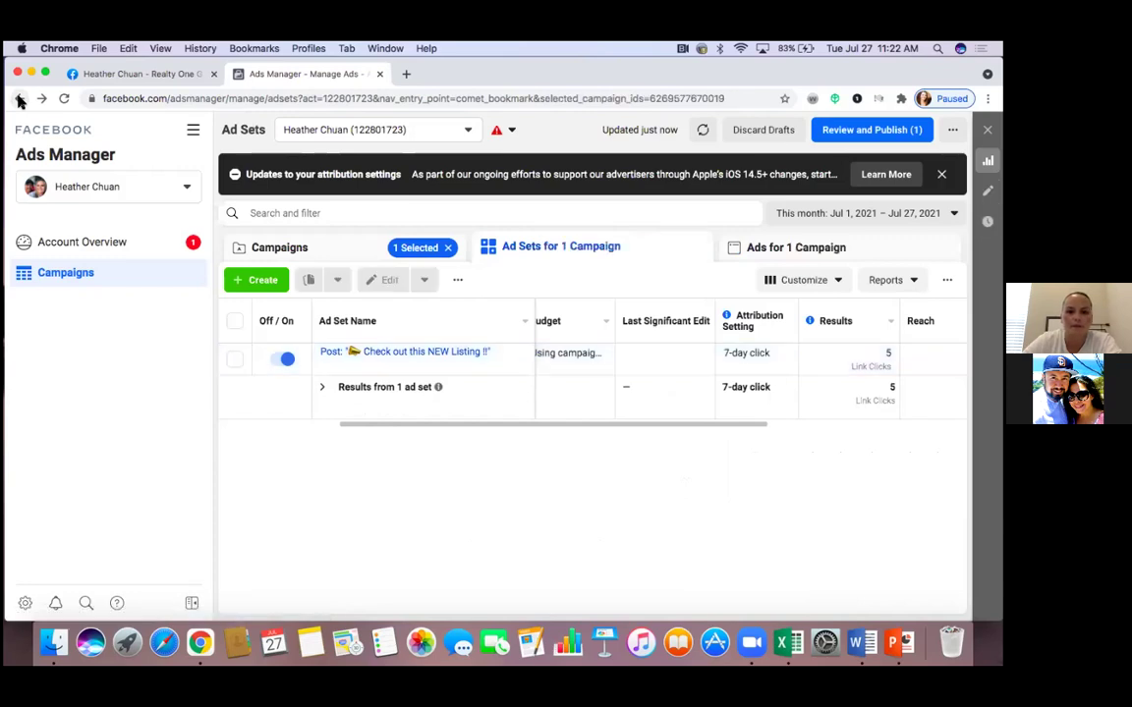
left_click(19, 101)
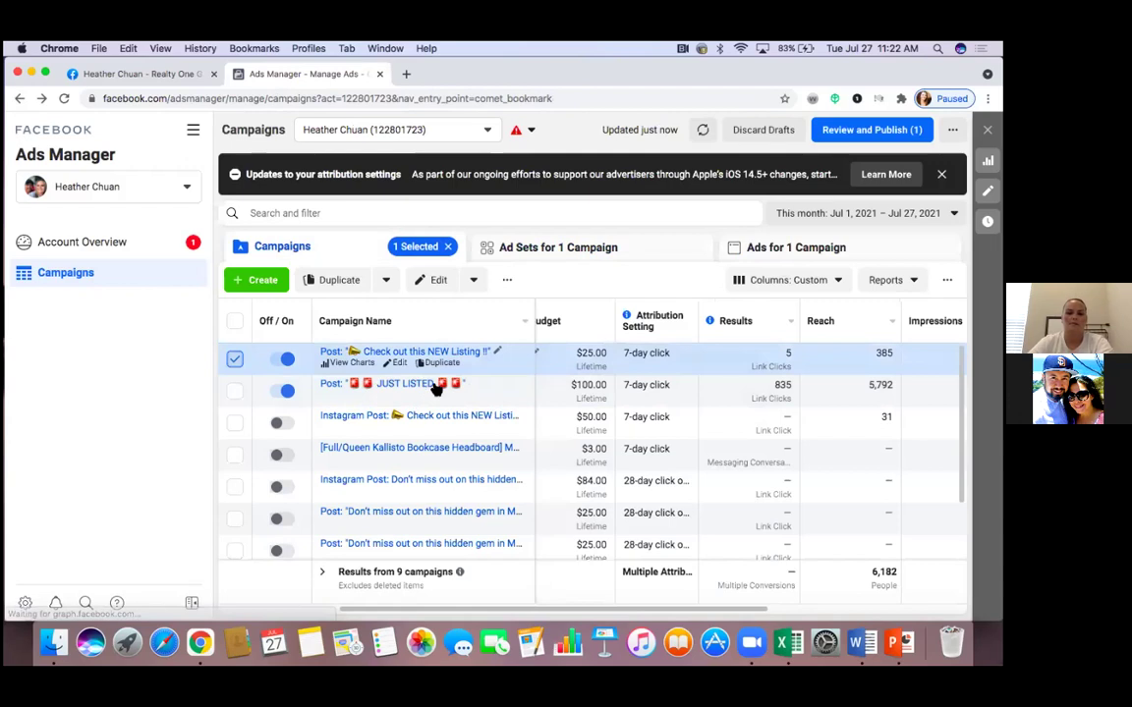
left_click(425, 386)
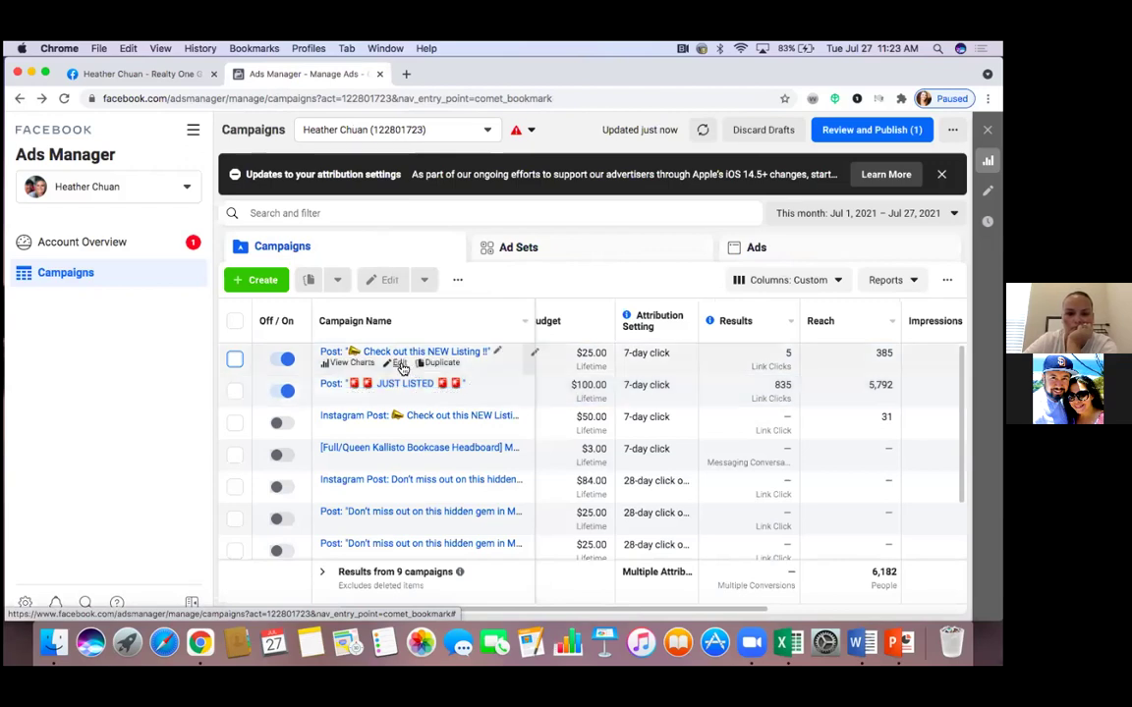
Open the 'Check out this NEW Listing !!' campaign editor and scroll down to its budget and back
left_click(399, 364)
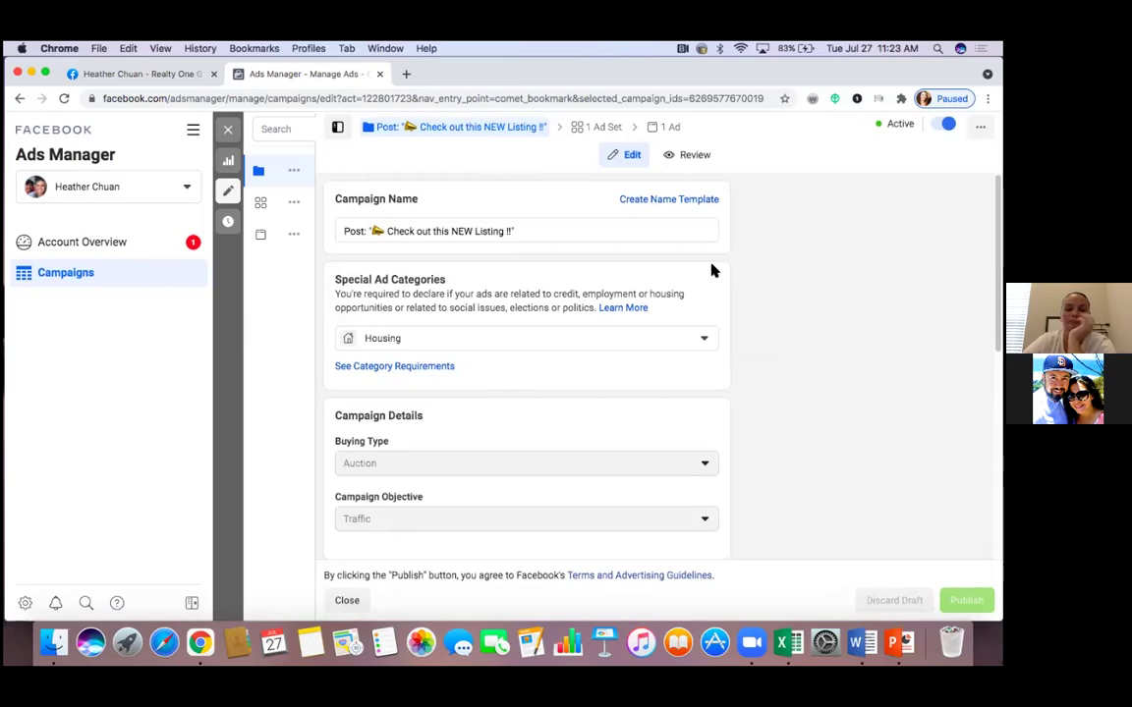
scroll(712, 270, "down", 3)
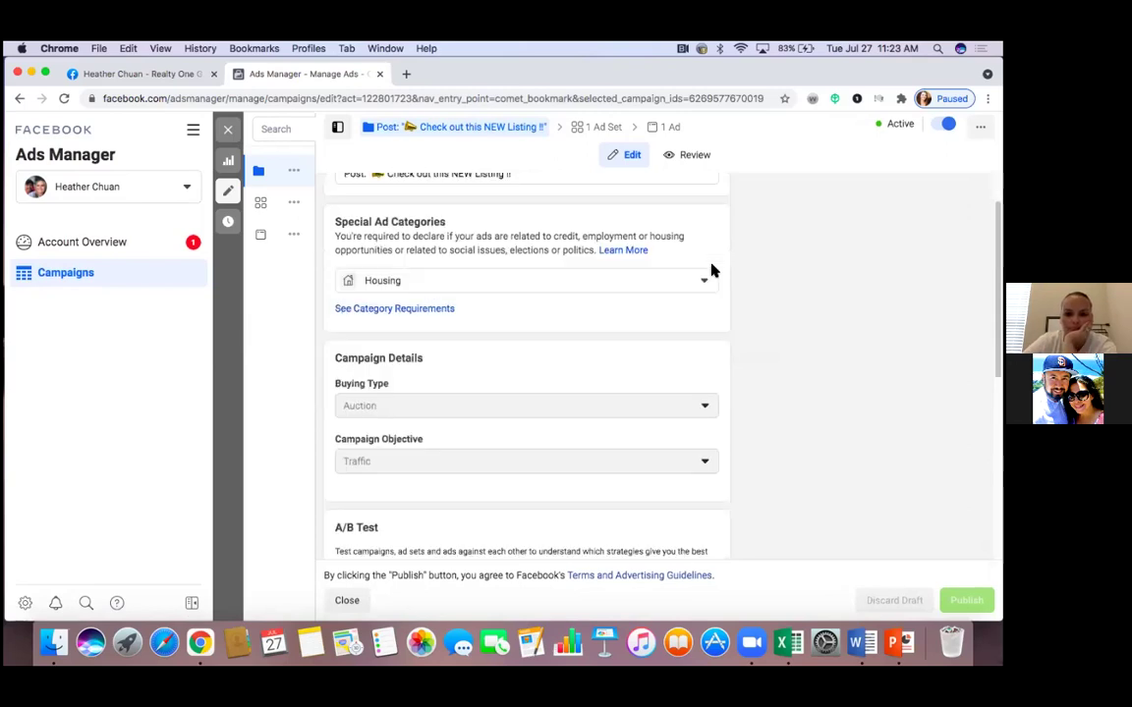
scroll(717, 331, "down", 1)
scroll(717, 334, "down", 2)
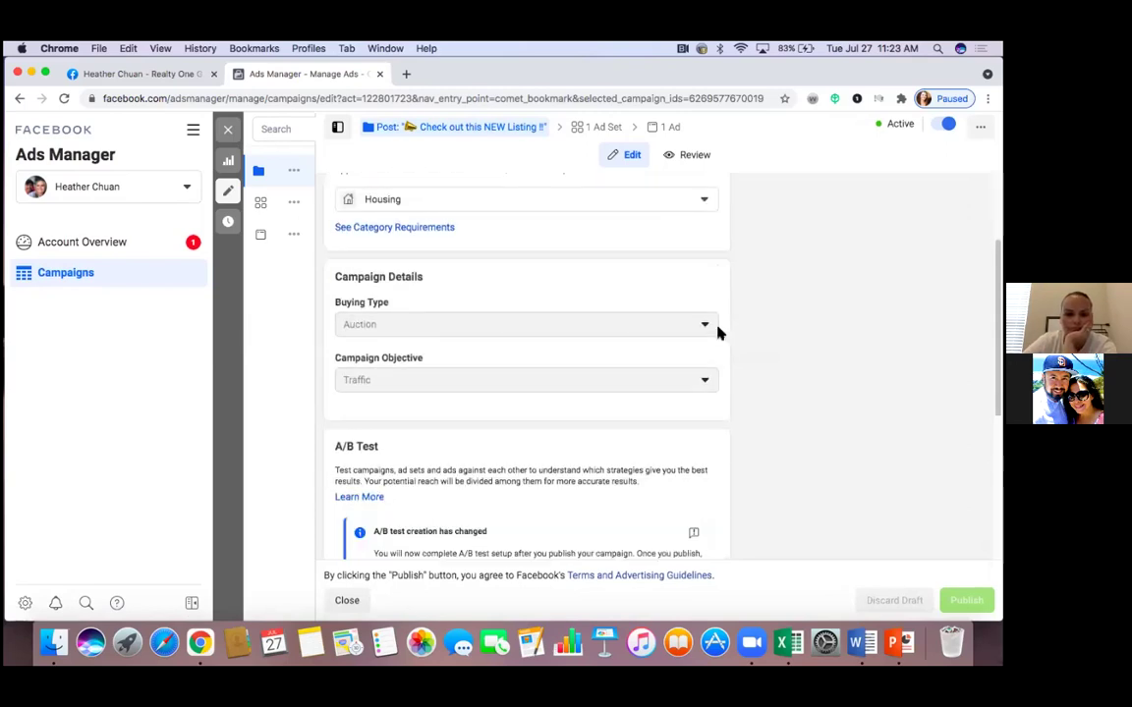
scroll(718, 334, "down", 1)
scroll(717, 334, "down", 2)
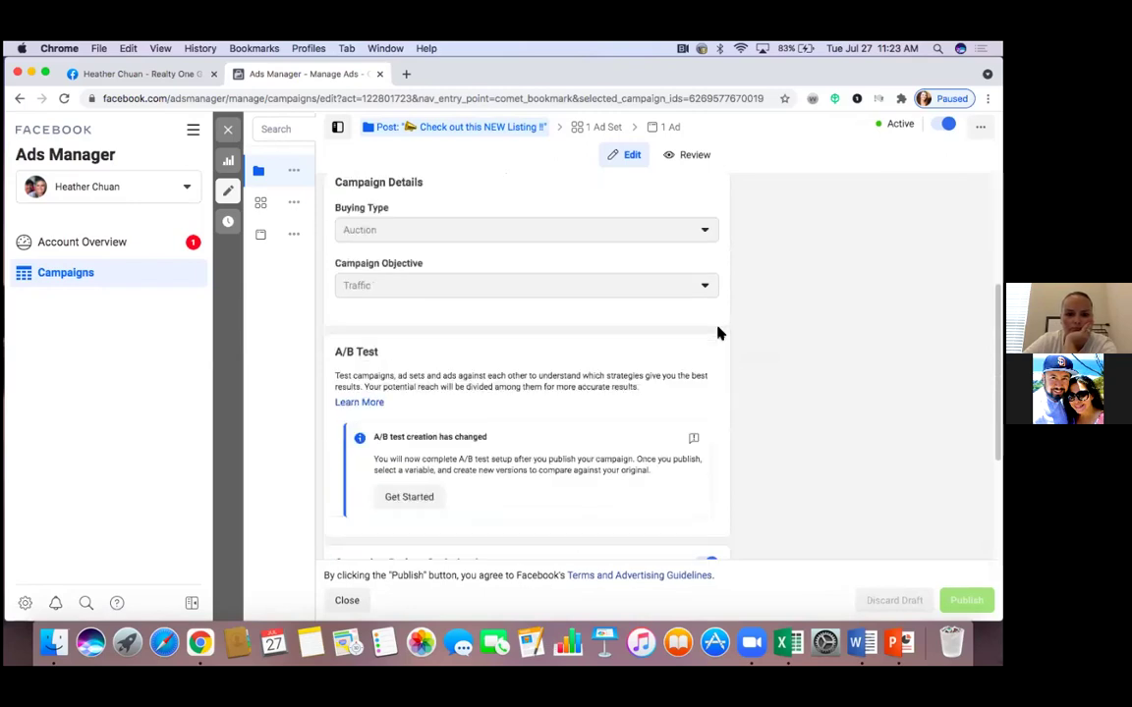
scroll(717, 334, "down", 3)
scroll(718, 334, "down", 3)
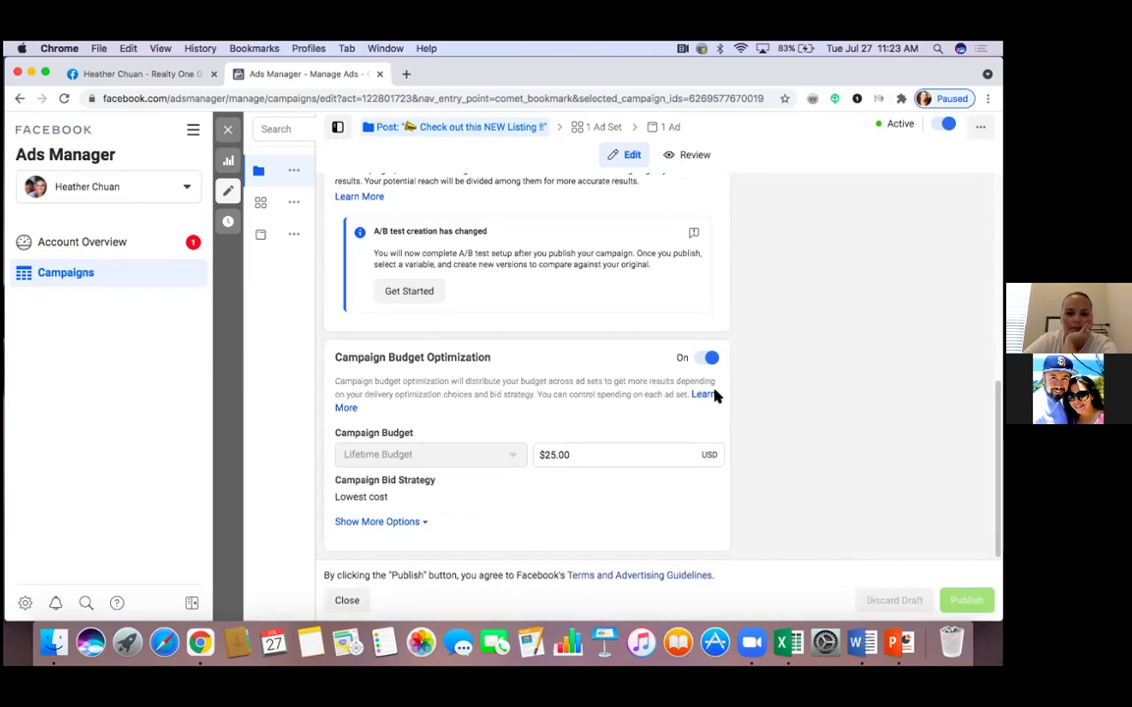
scroll(711, 398, "up", 1)
scroll(711, 399, "up", 2)
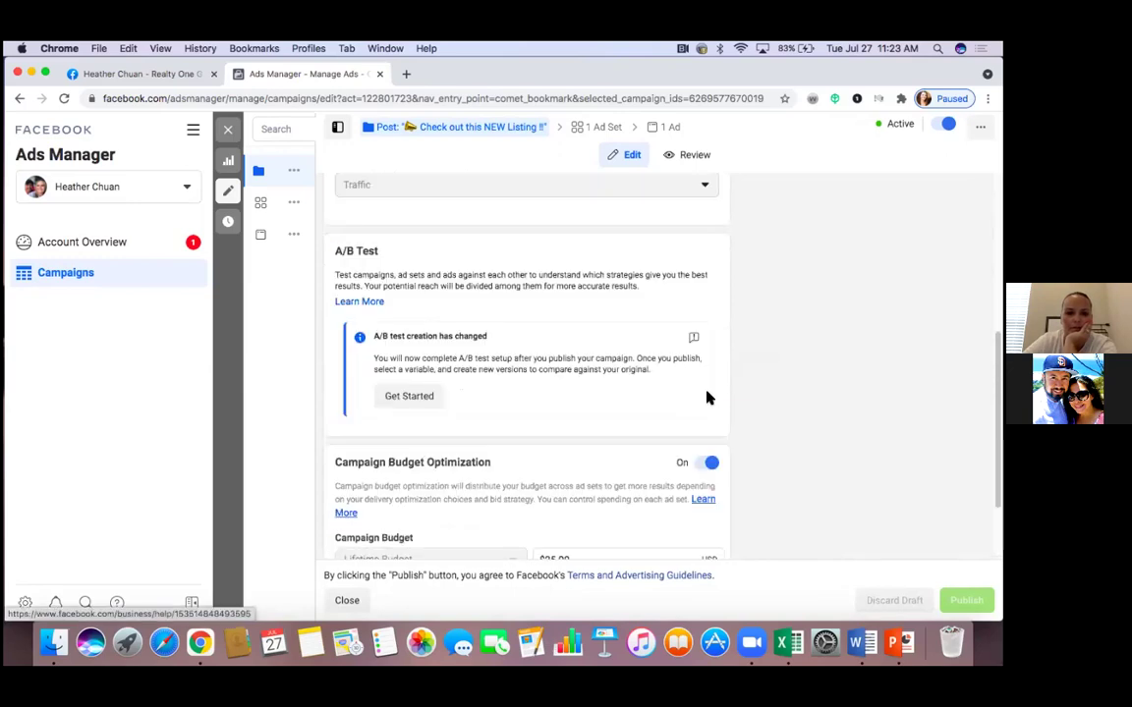
scroll(709, 397, "up", 2)
scroll(707, 397, "up", 1)
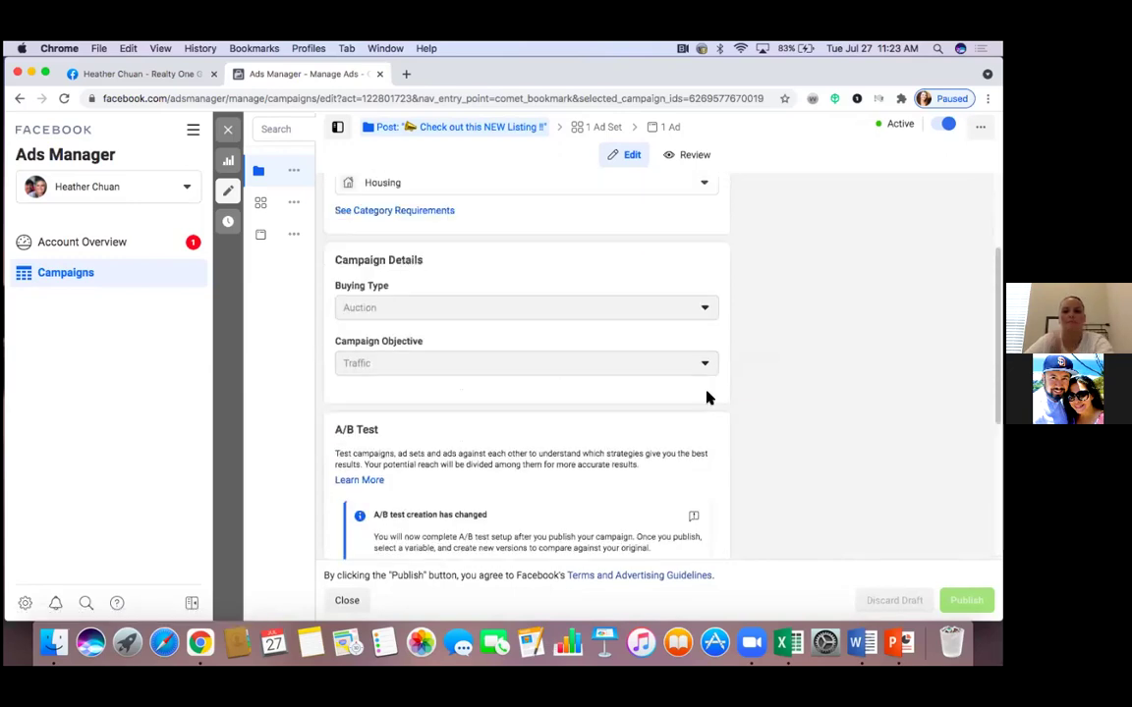
scroll(718, 262, "up", 3)
scroll(712, 262, "up", 1)
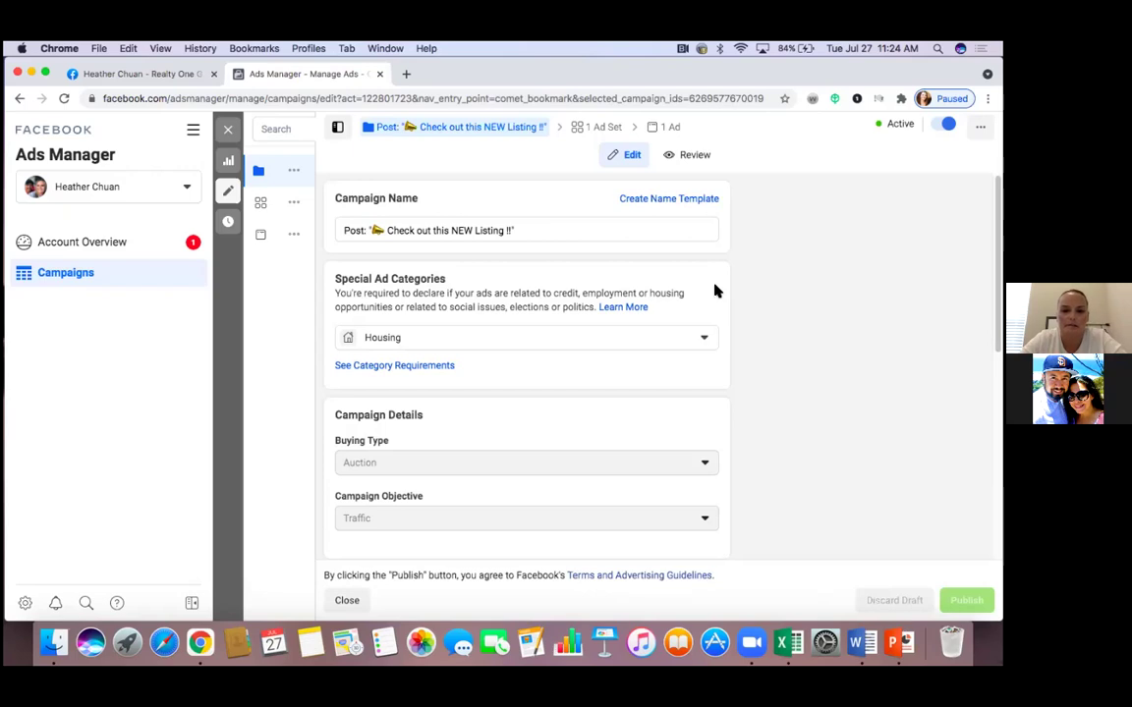
Close the campaign editor and switch off the NEW Listing campaign and its ad
left_click(228, 130)
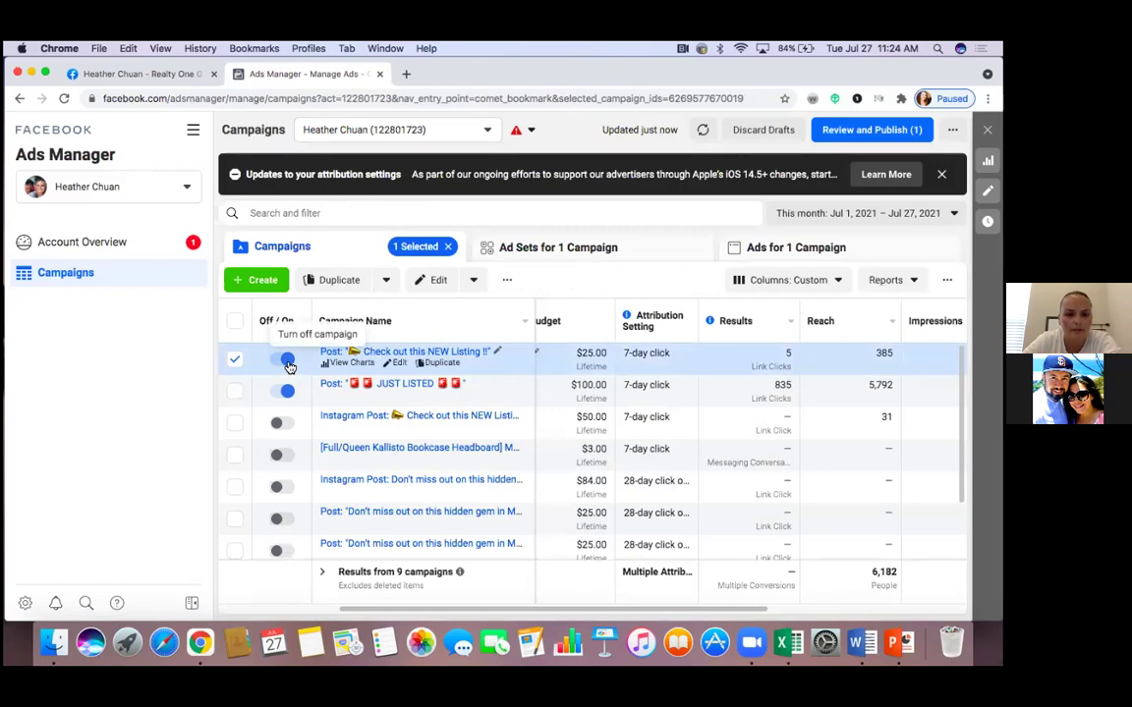
left_click(288, 363)
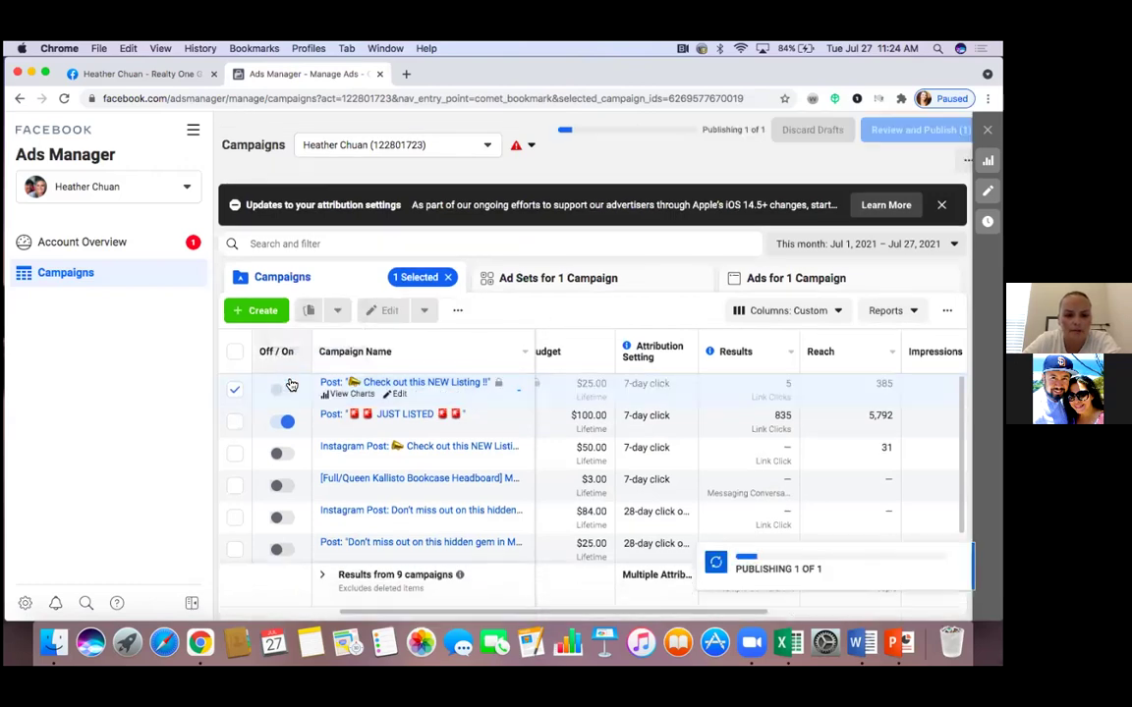
scroll(291, 379, "down", 2)
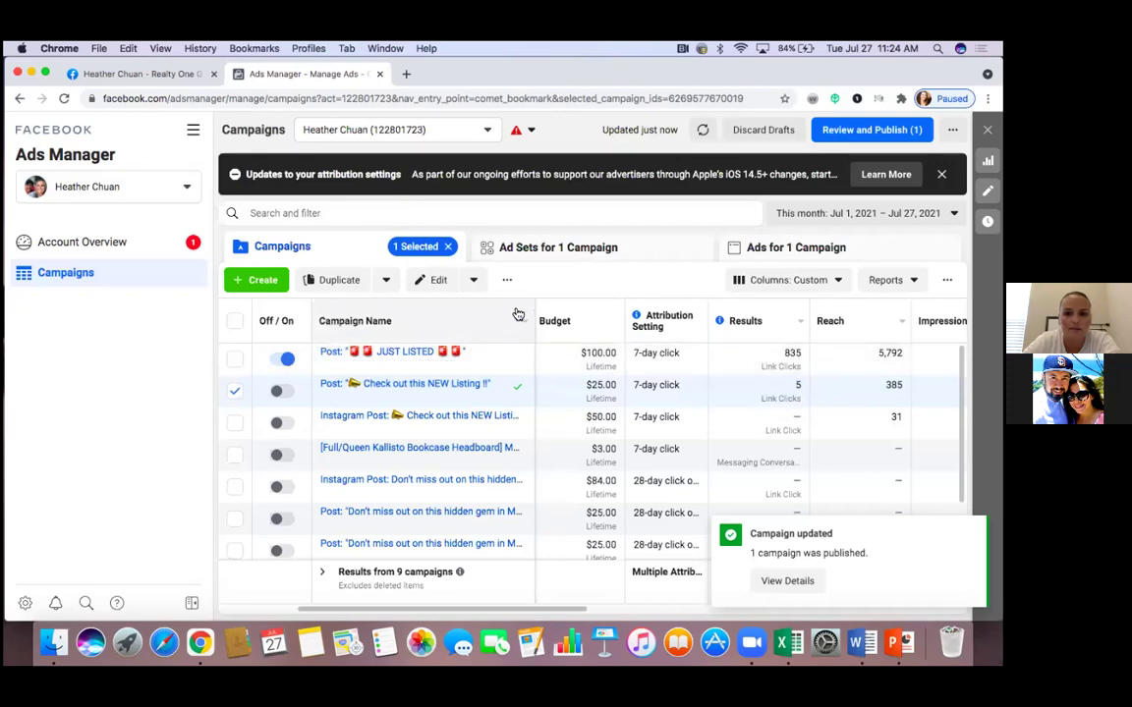
left_click(560, 259)
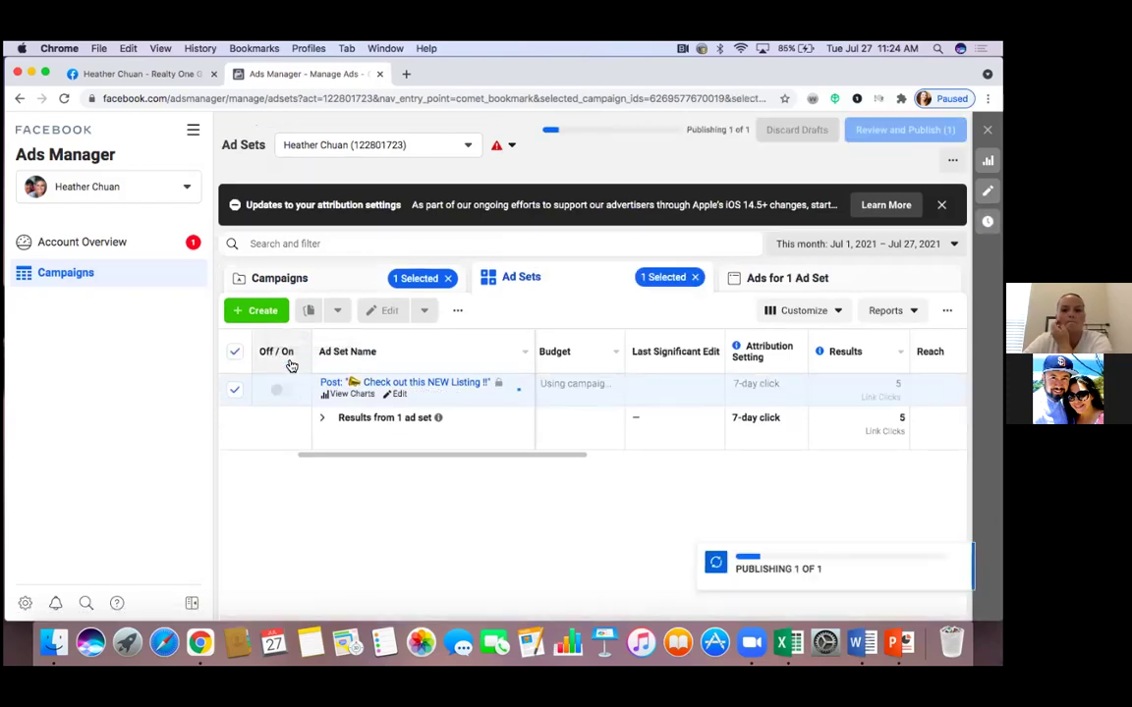
left_click(828, 281)
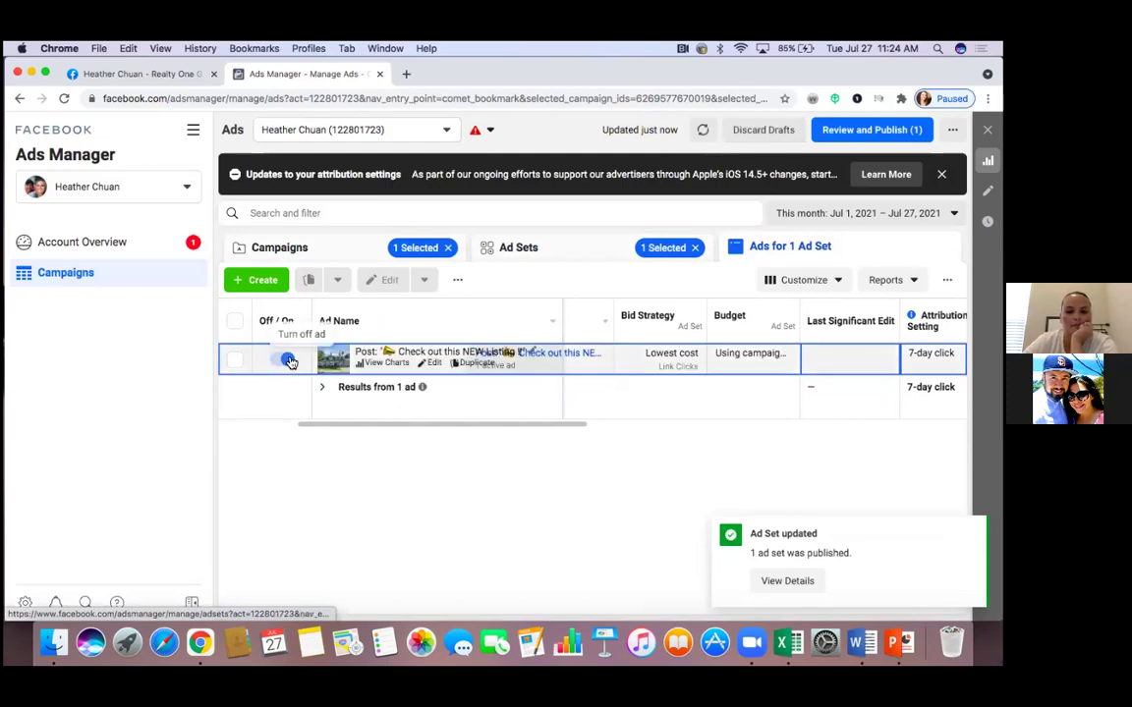
left_click(290, 364)
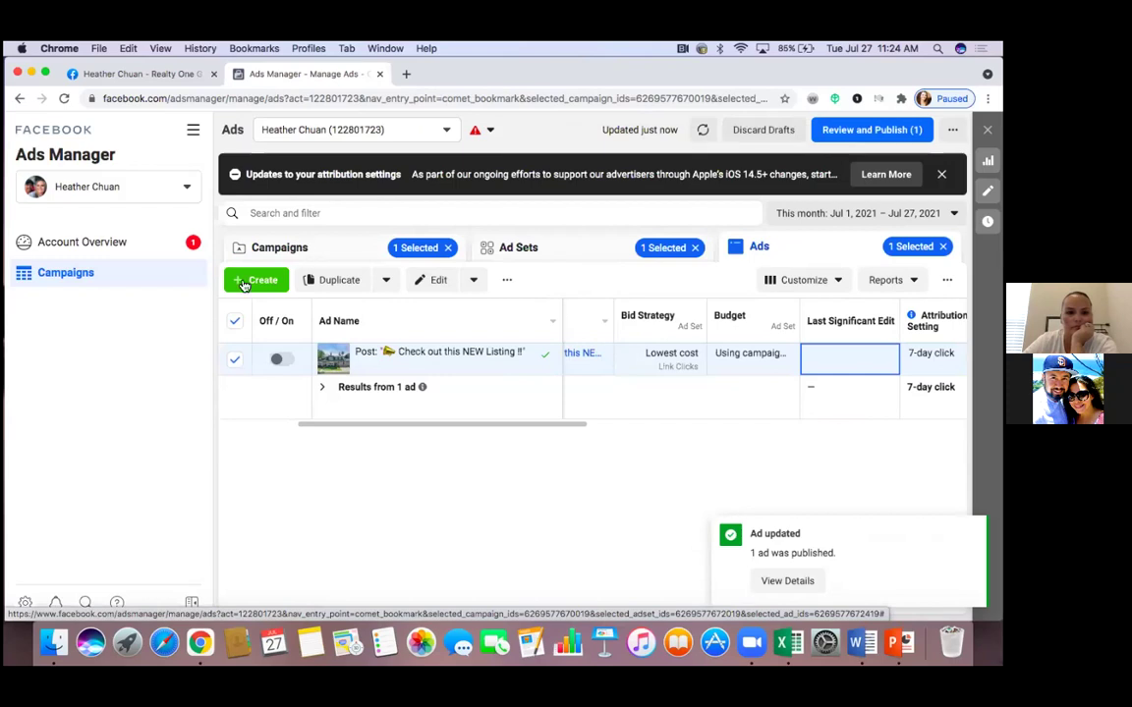
left_click(235, 322)
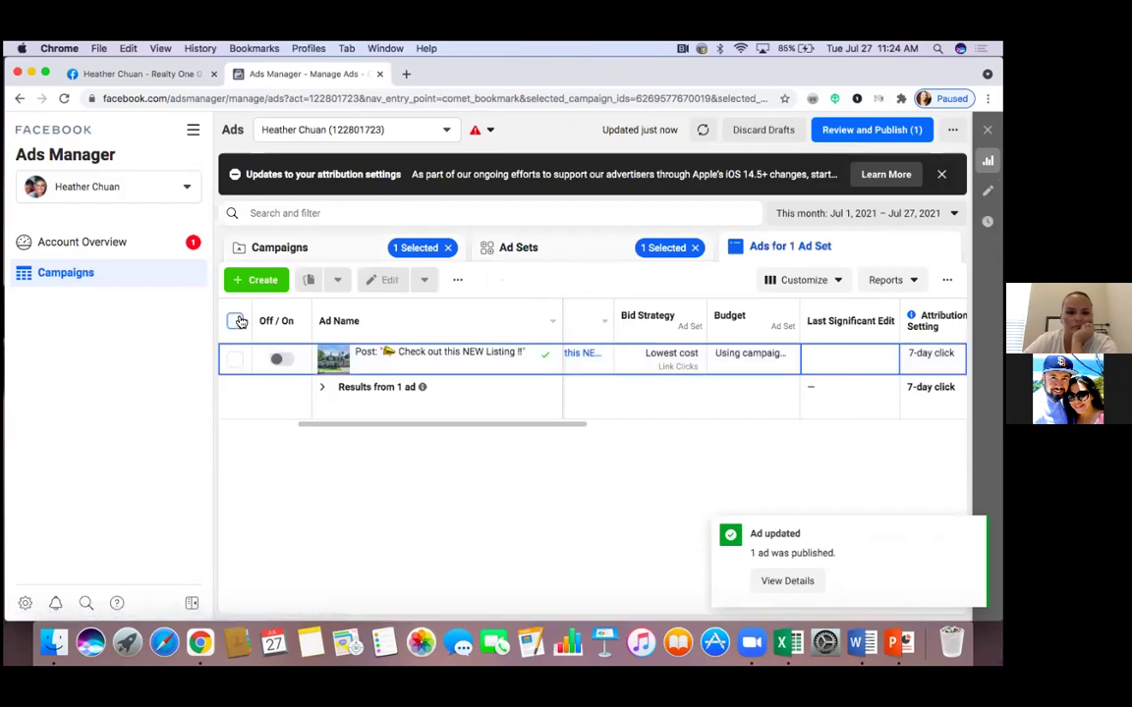
left_click(521, 249)
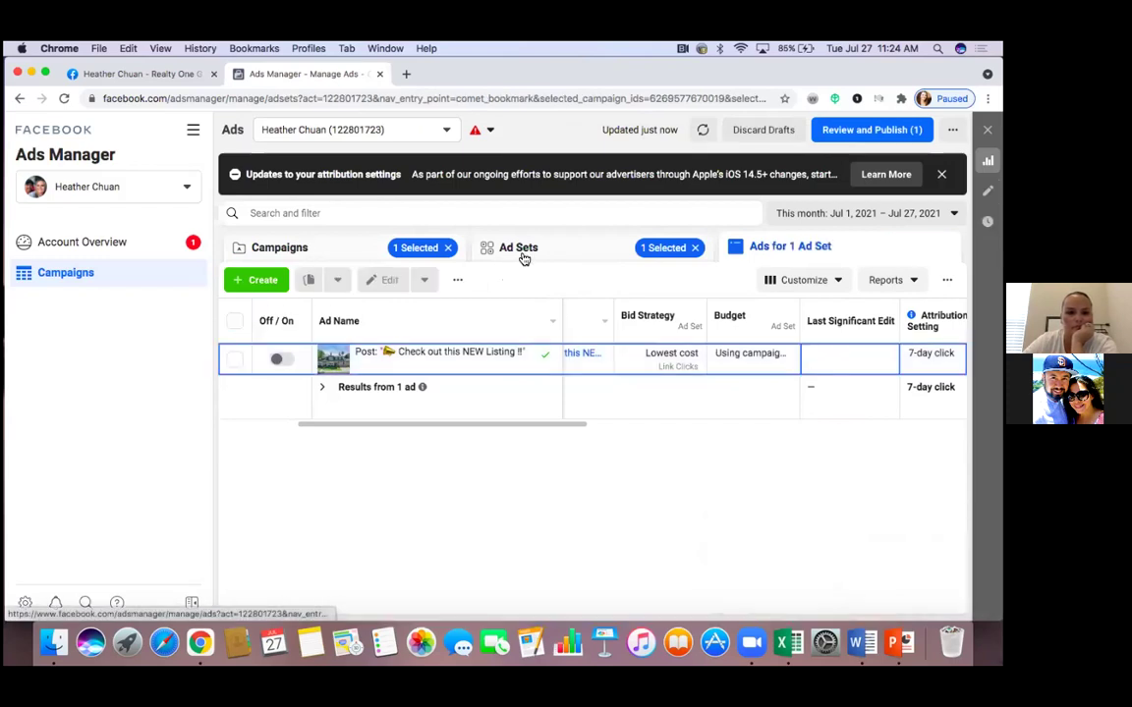
left_click(236, 324)
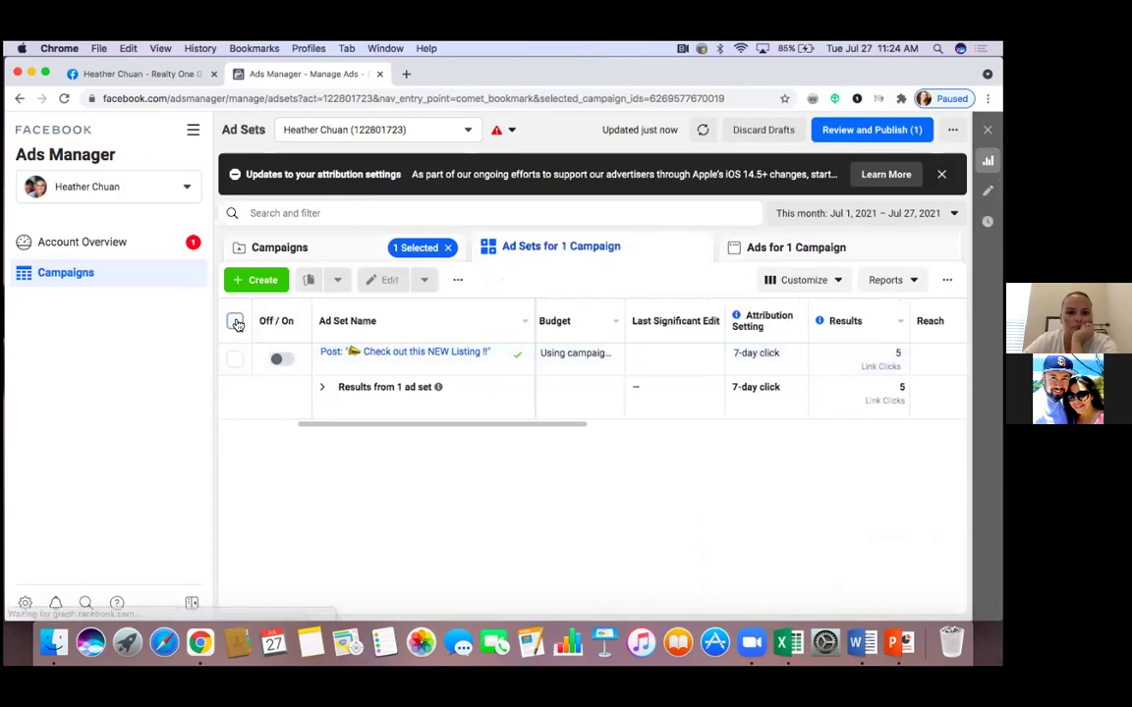
left_click(363, 252)
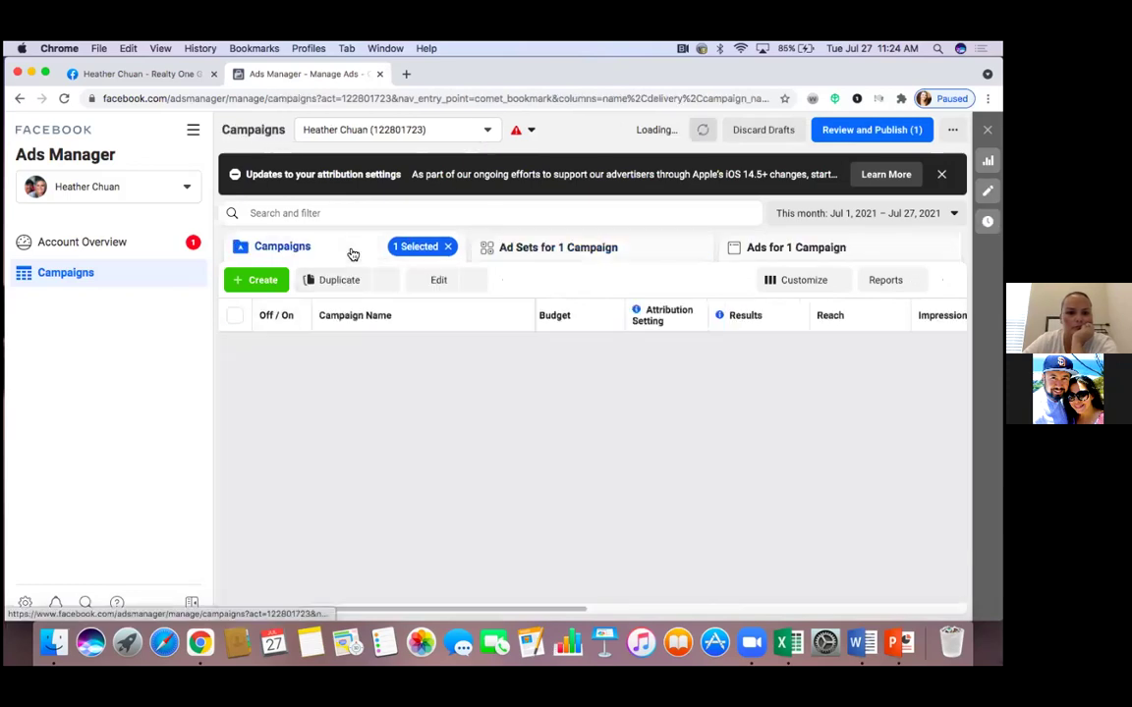
left_click(235, 383)
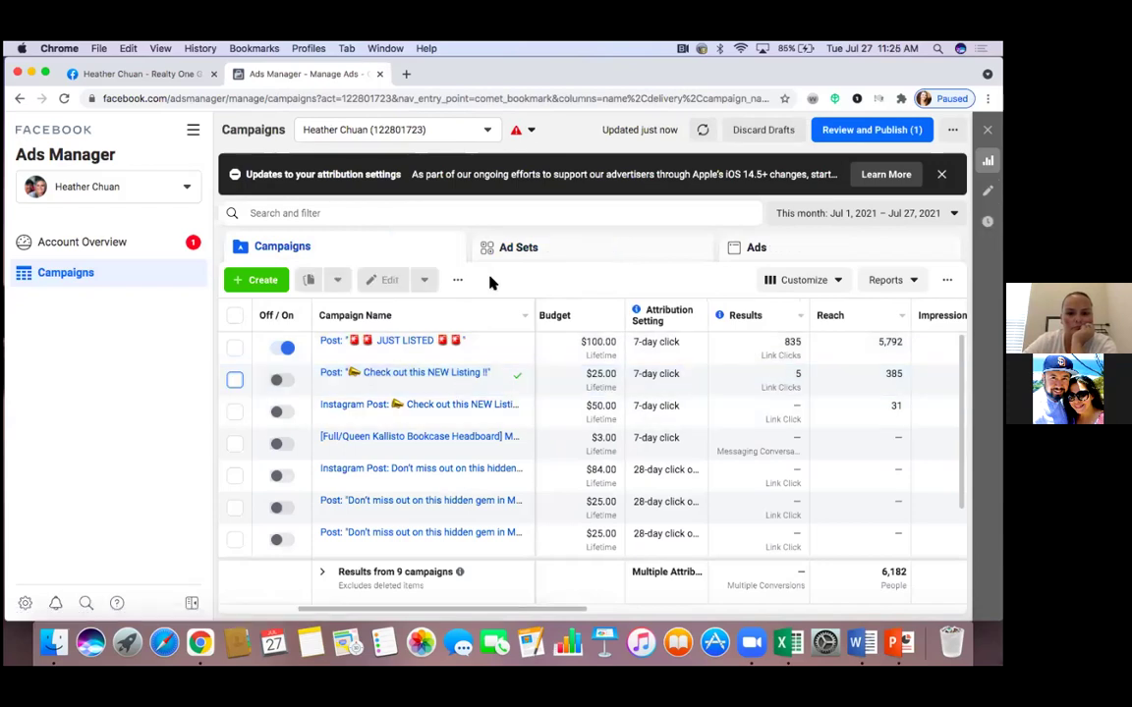
Switch off the JUST LISTED campaign, its ad set and its ad
left_click(286, 349)
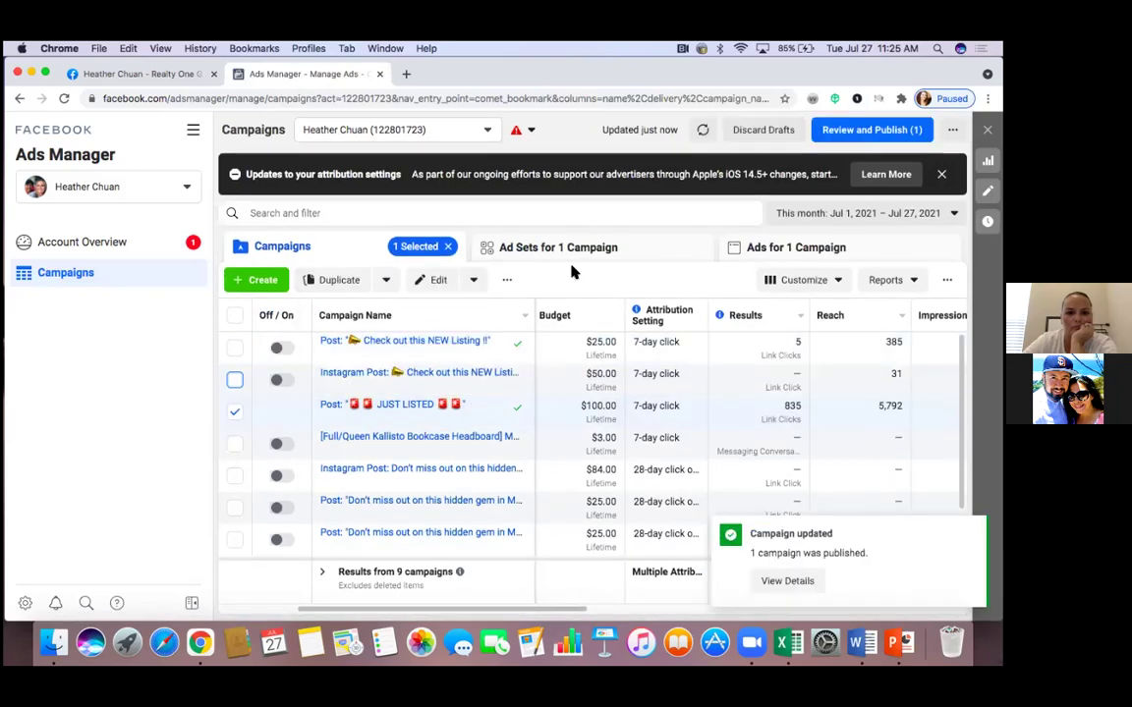
left_click(572, 258)
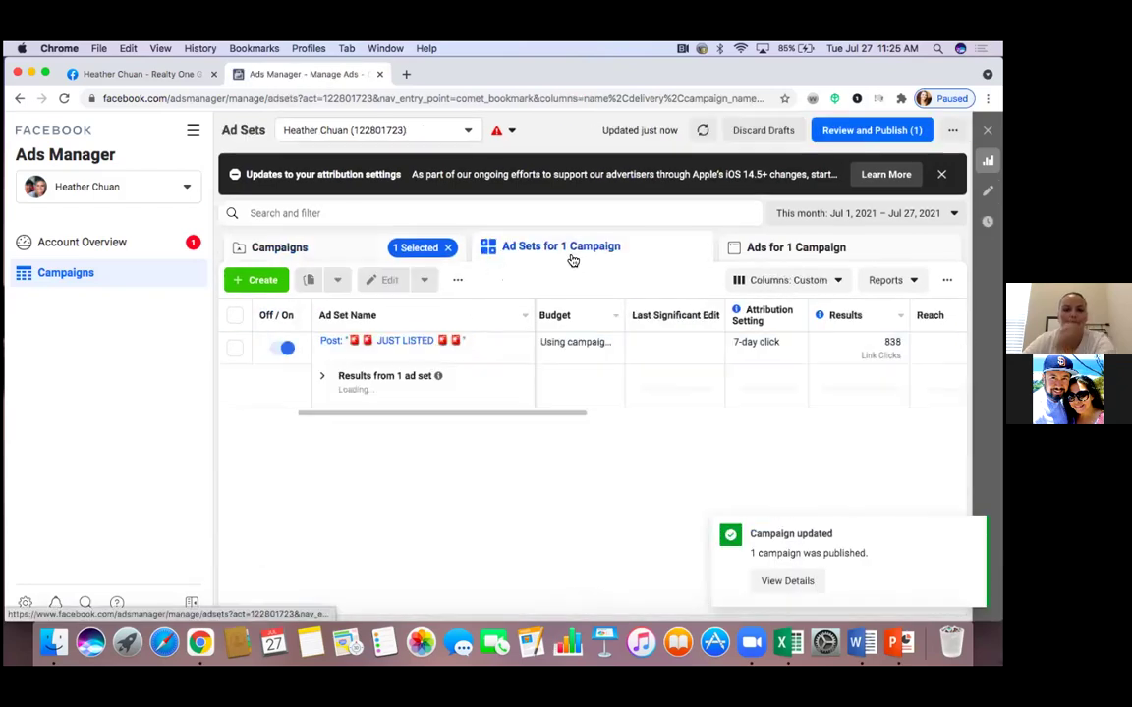
left_click(287, 350)
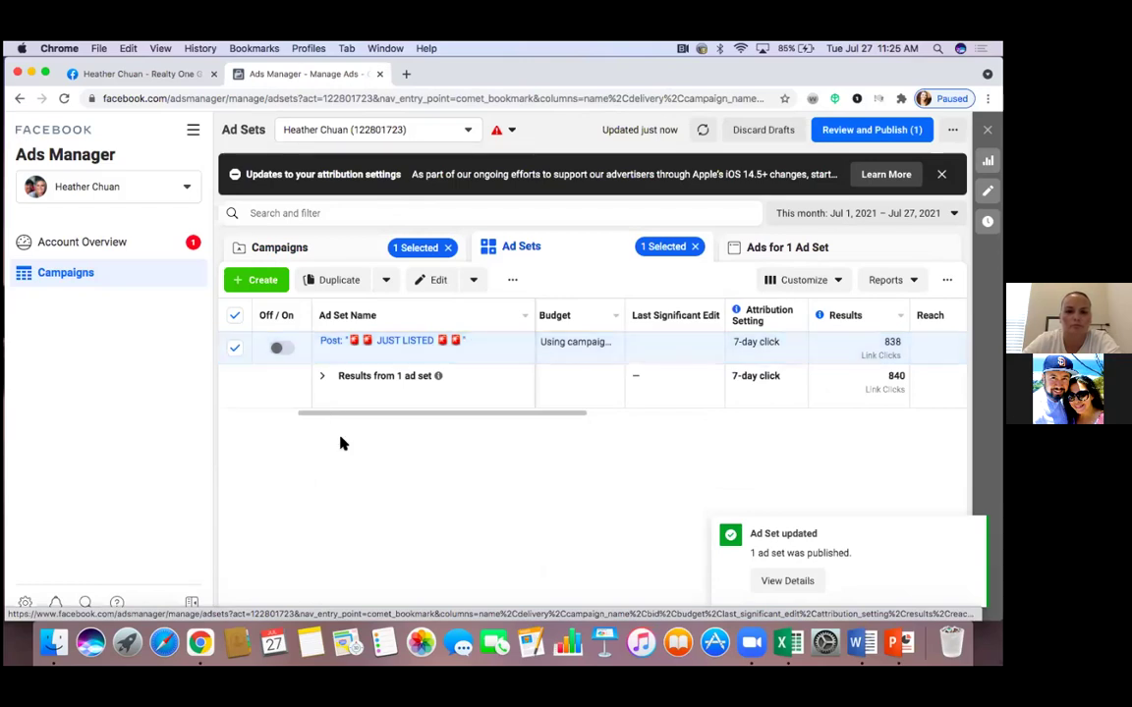
left_click(236, 317)
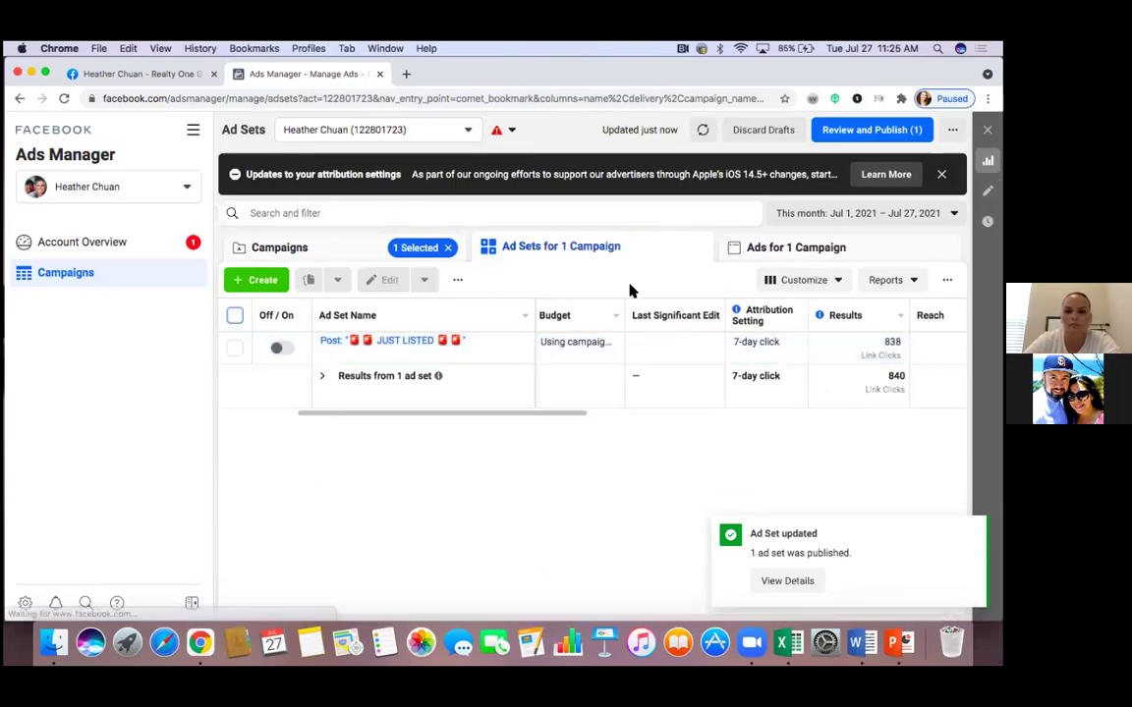
left_click(764, 248)
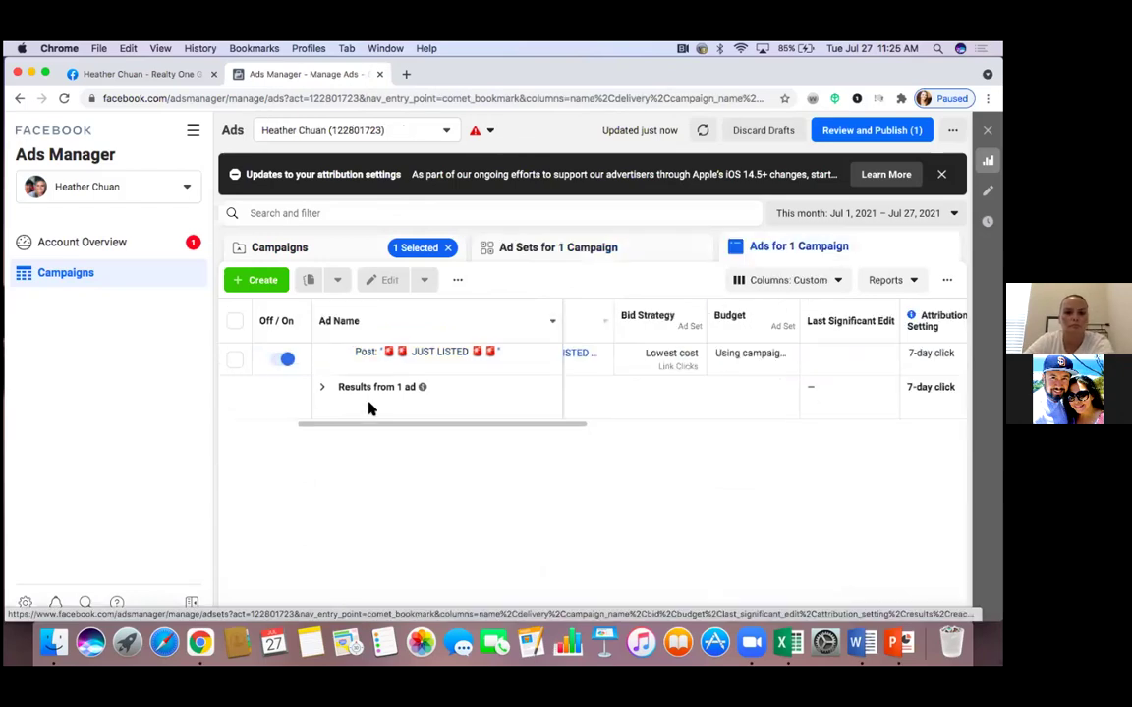
left_click(287, 361)
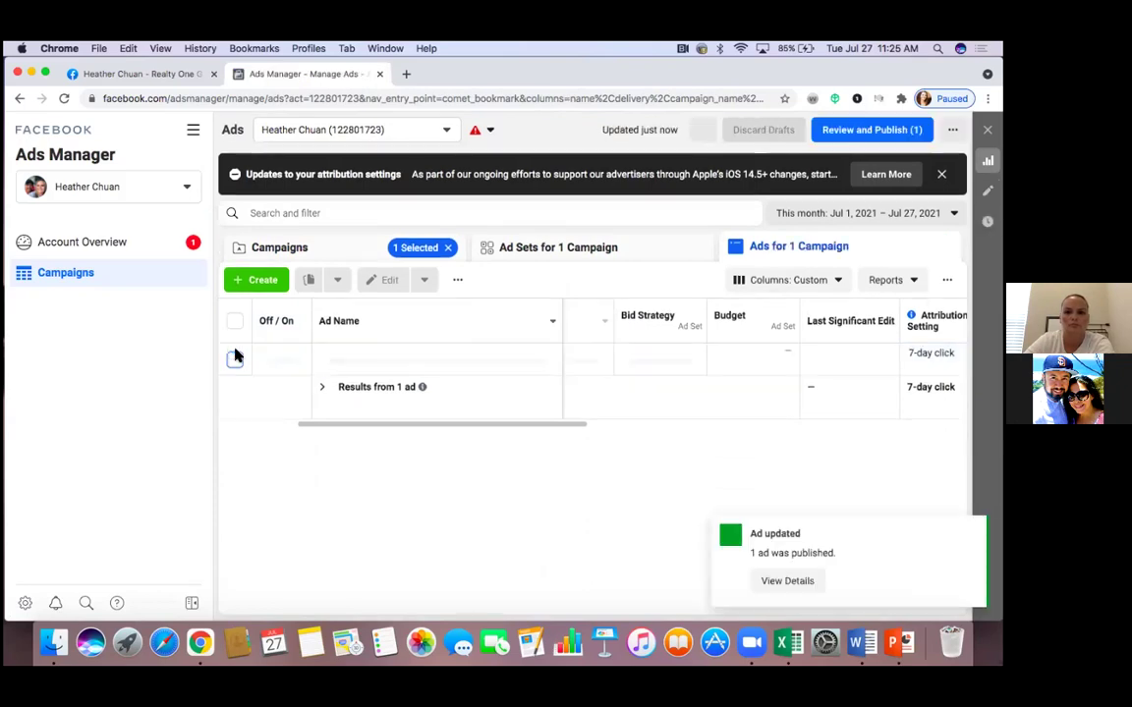
left_click(339, 256)
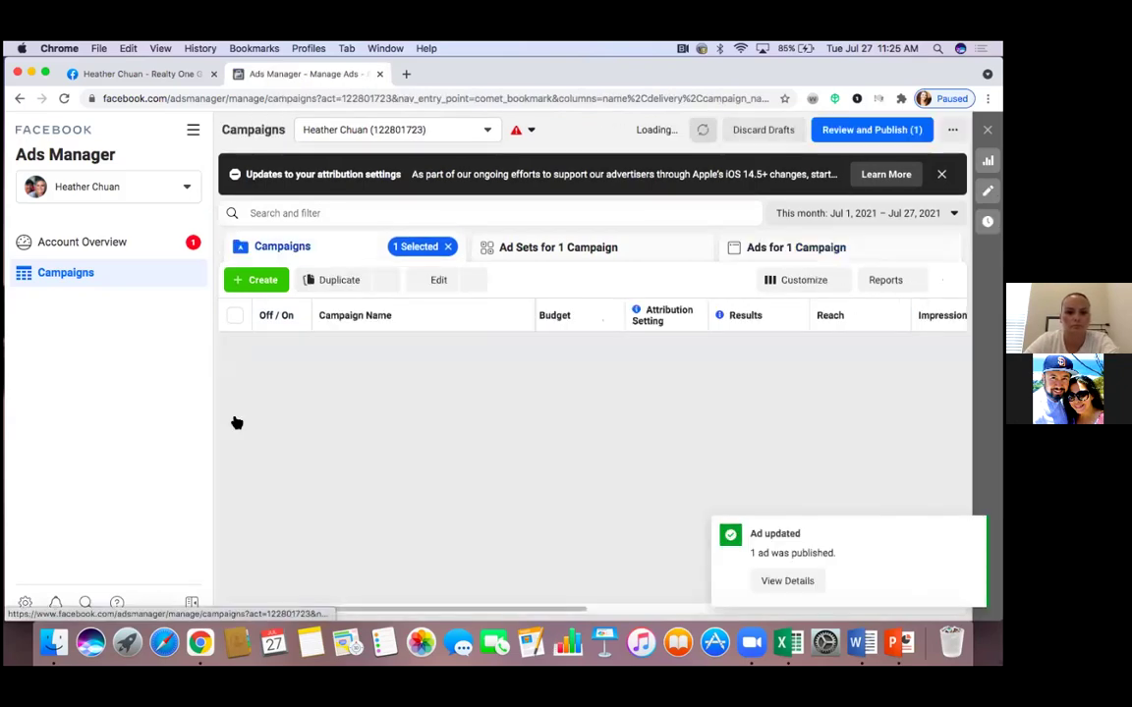
Deselect JUST LISTED, start a new campaign with + Create, then switch to the Facebook page tab
left_click(235, 412)
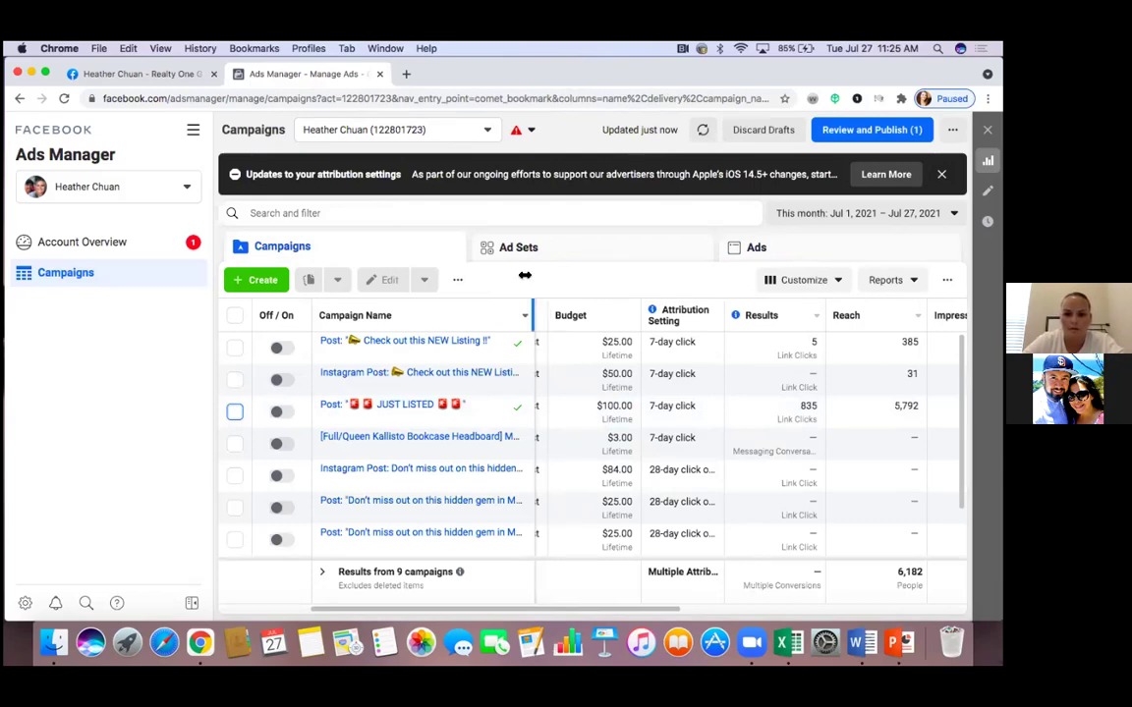
mouse_move(461, 393)
scroll(460, 391, "left", 2)
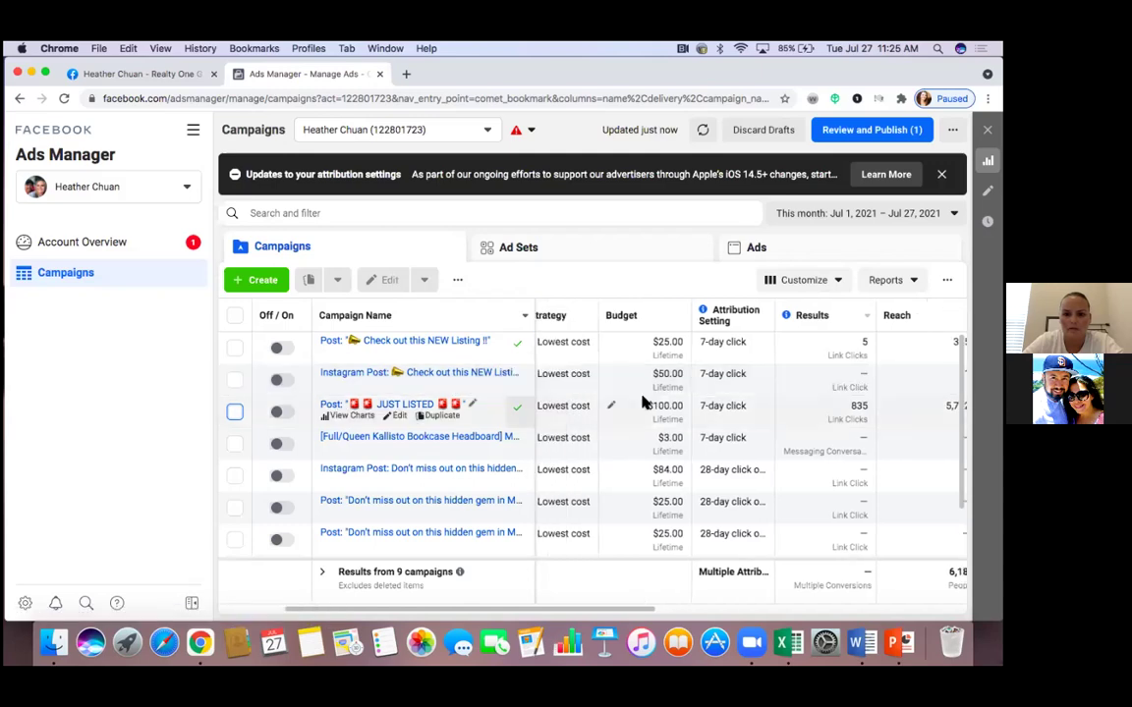
scroll(565, 410, "left", 3)
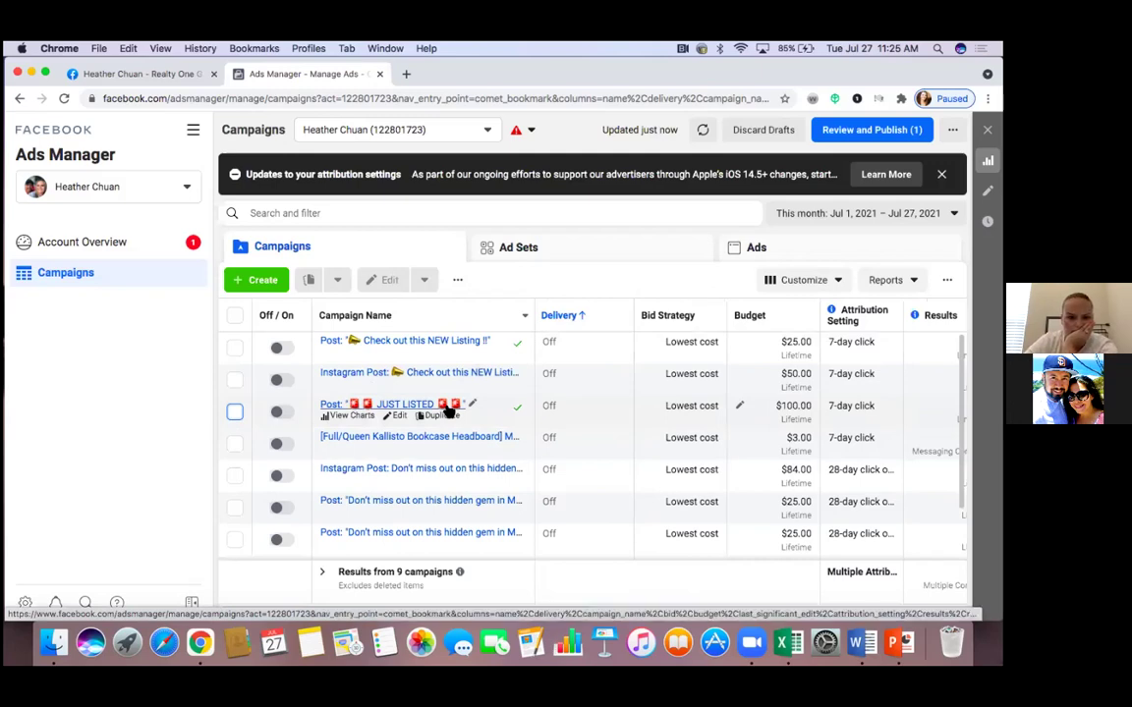
left_click(263, 281)
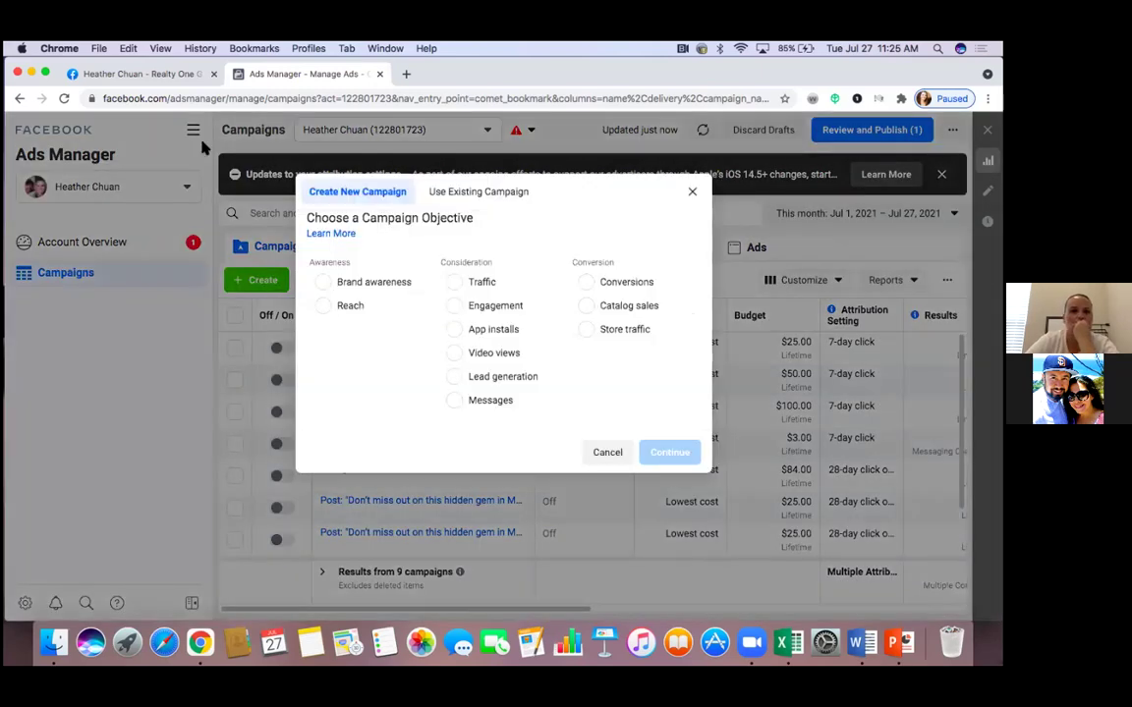
left_click(147, 76)
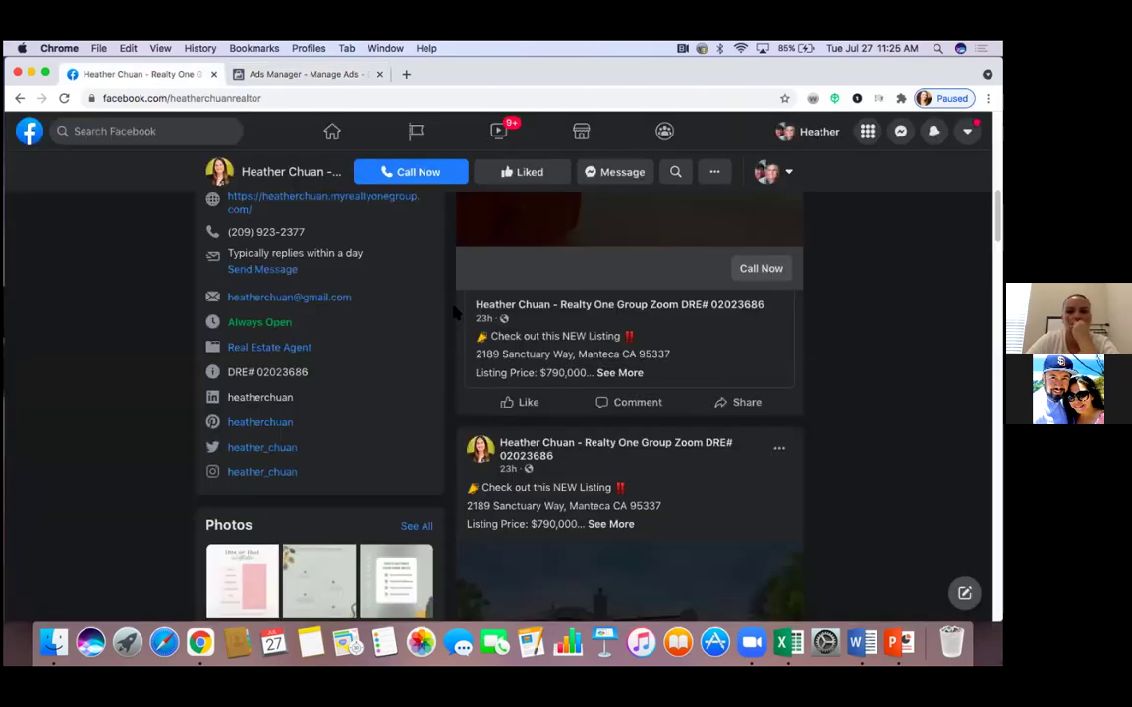
scroll(266, 232, "up", 5)
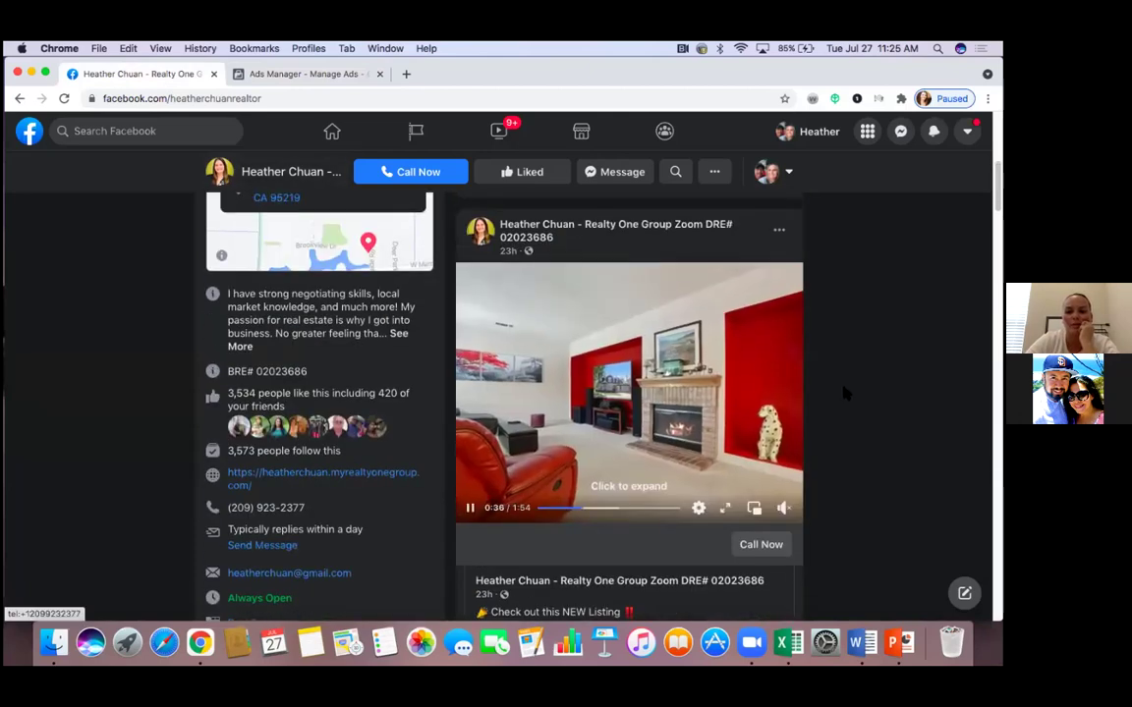
scroll(843, 393, "up", 3)
scroll(843, 392, "down", 8)
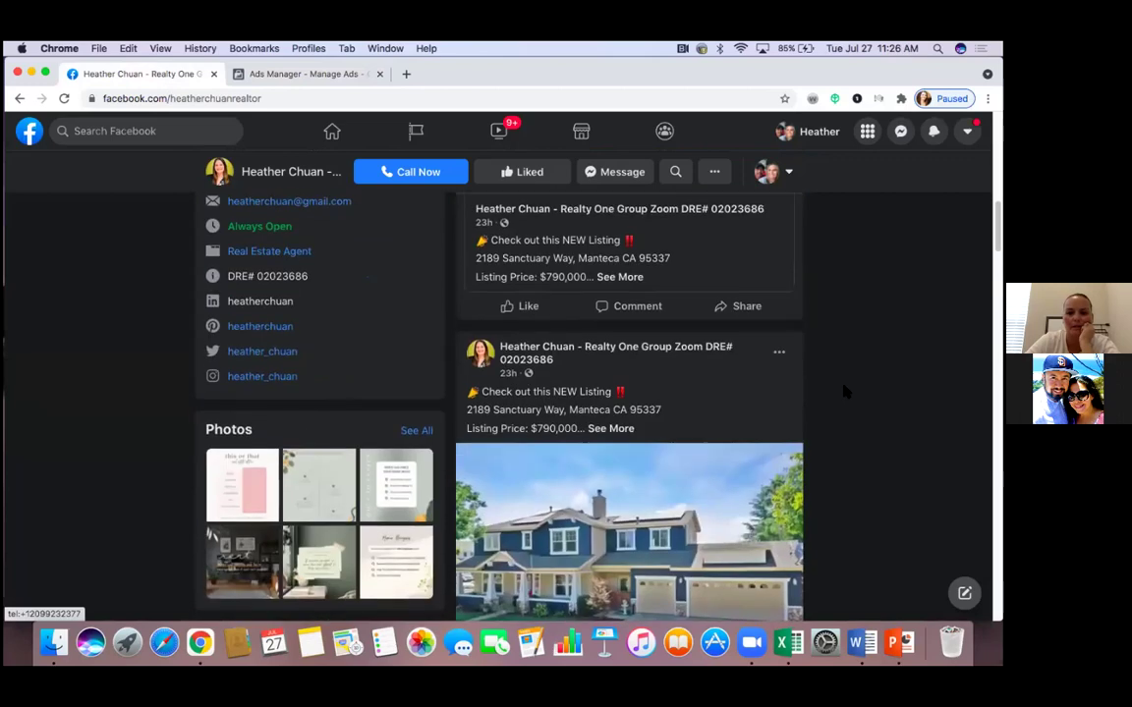
scroll(843, 392, "down", 2)
scroll(843, 392, "down", 3)
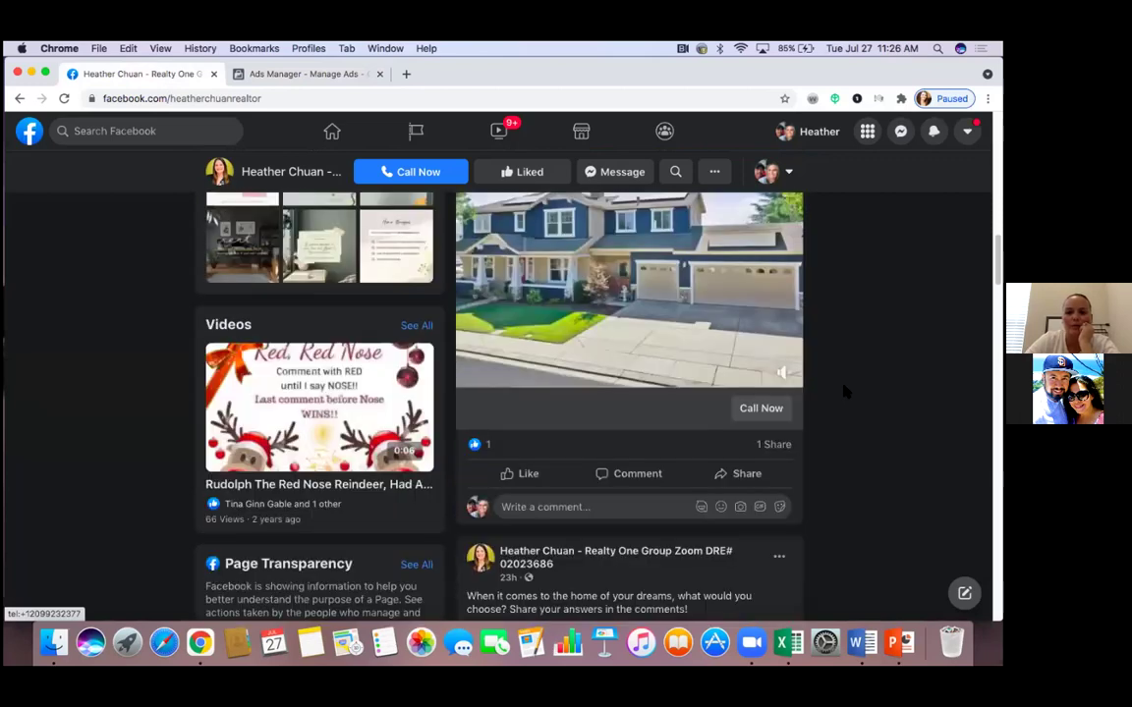
scroll(843, 392, "down", 3)
scroll(843, 392, "down", 3)
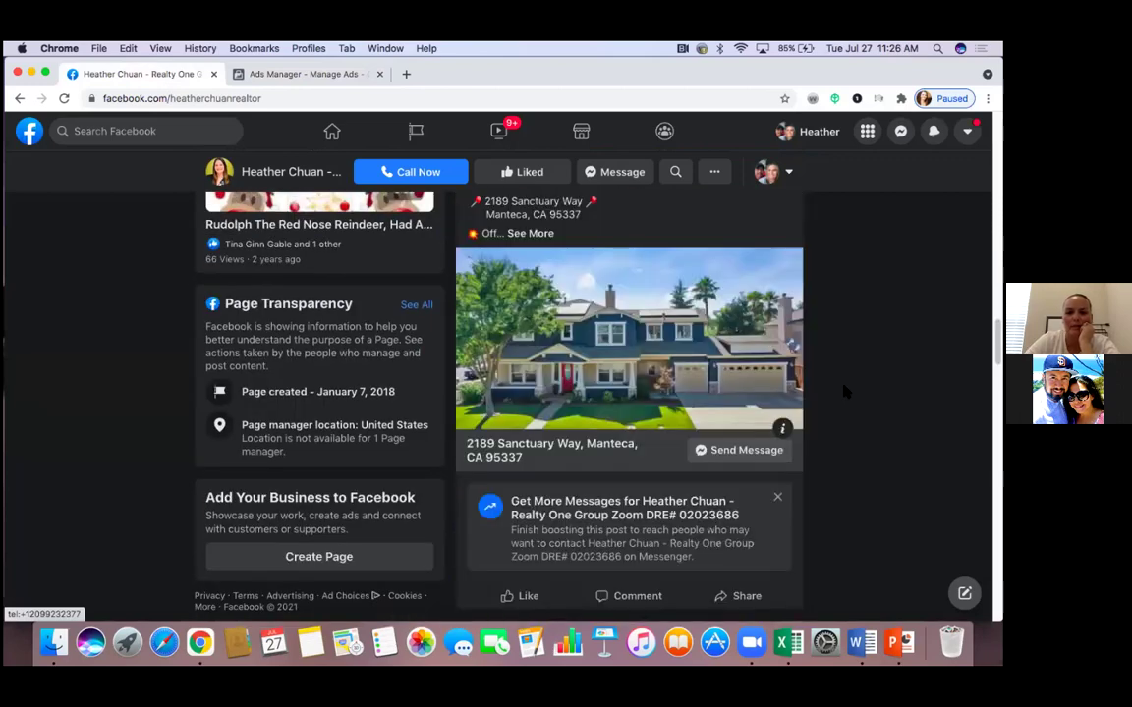
scroll(843, 392, "up", 1)
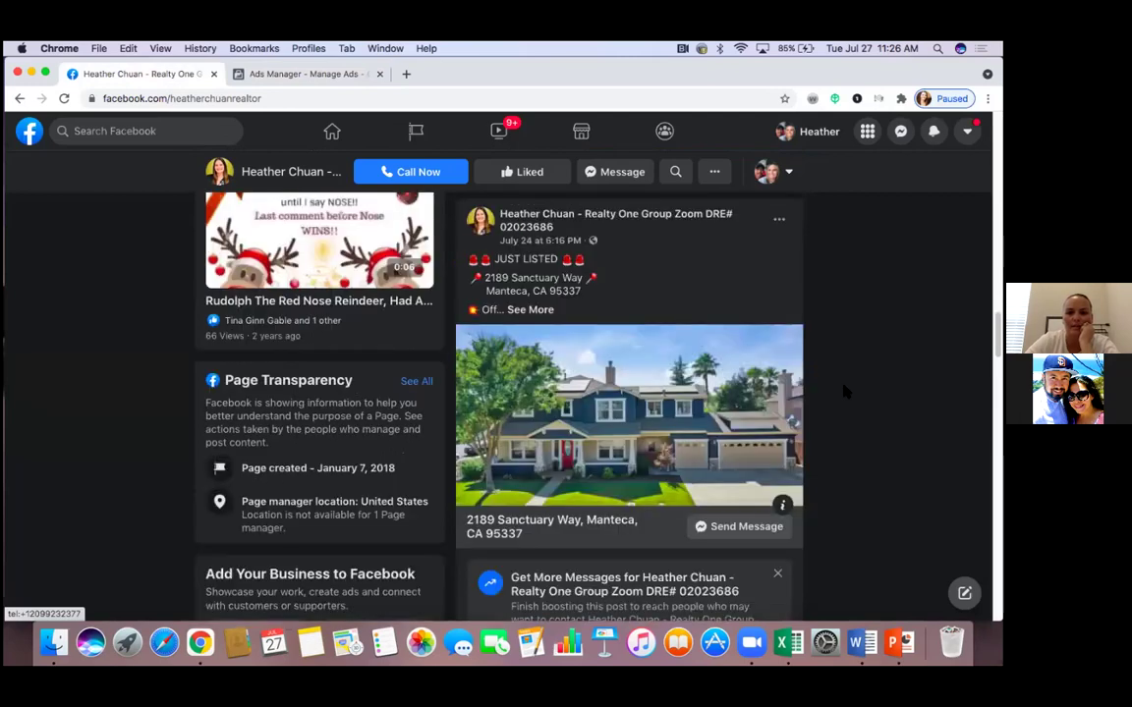
scroll(843, 391, "down", 1)
scroll(843, 392, "down", 1)
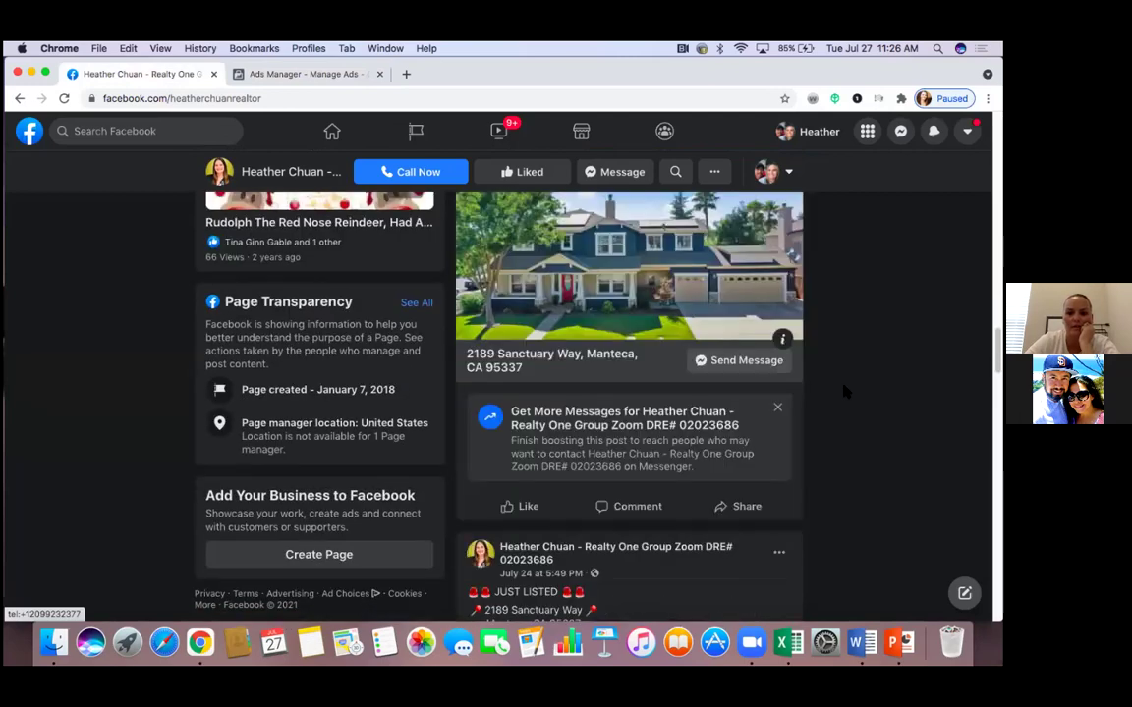
scroll(843, 392, "up", 1)
scroll(843, 392, "up", 4)
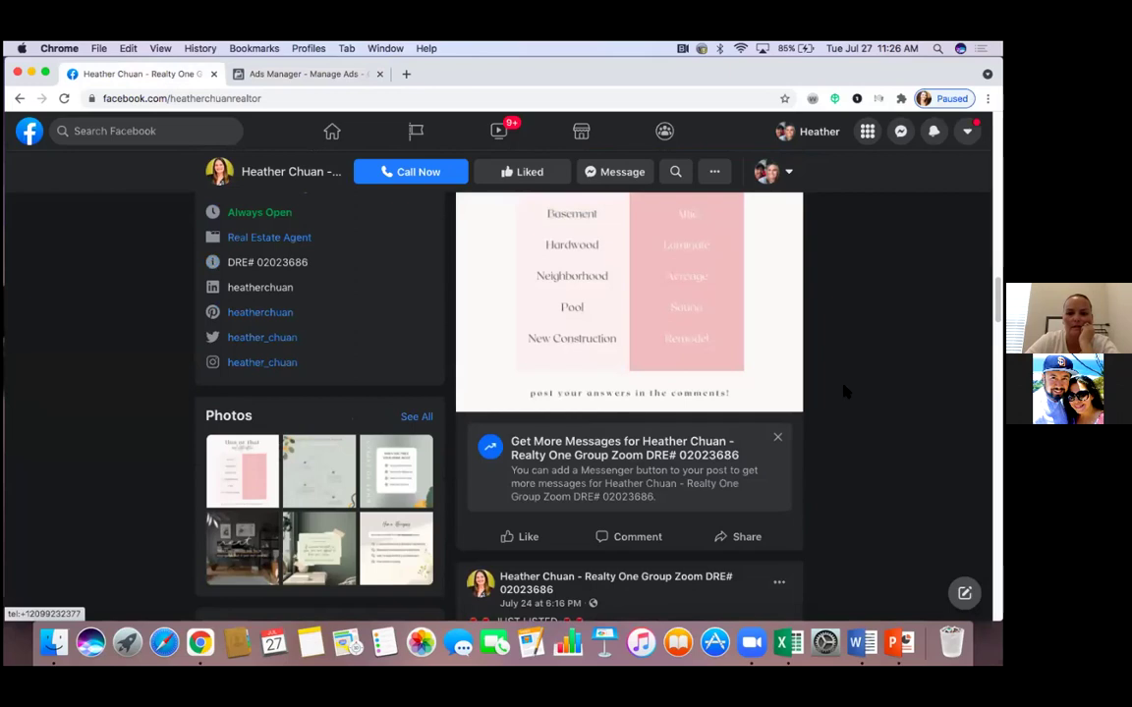
scroll(843, 391, "up", 3)
scroll(826, 383, "up", 3)
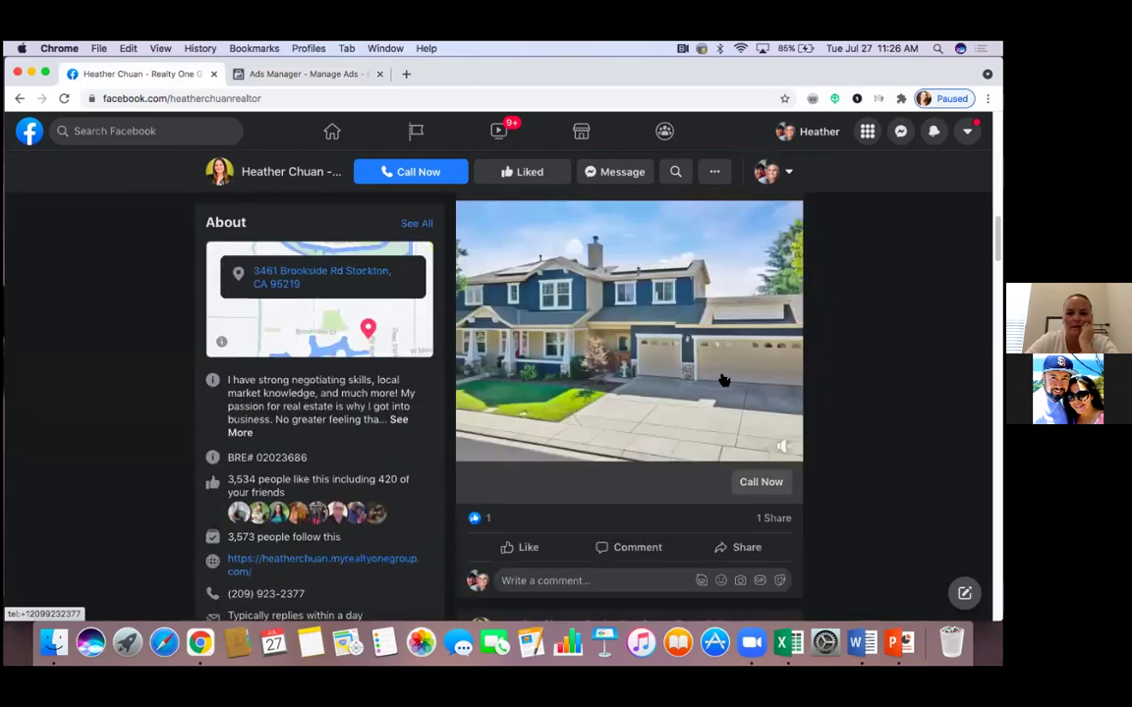
left_click(722, 380)
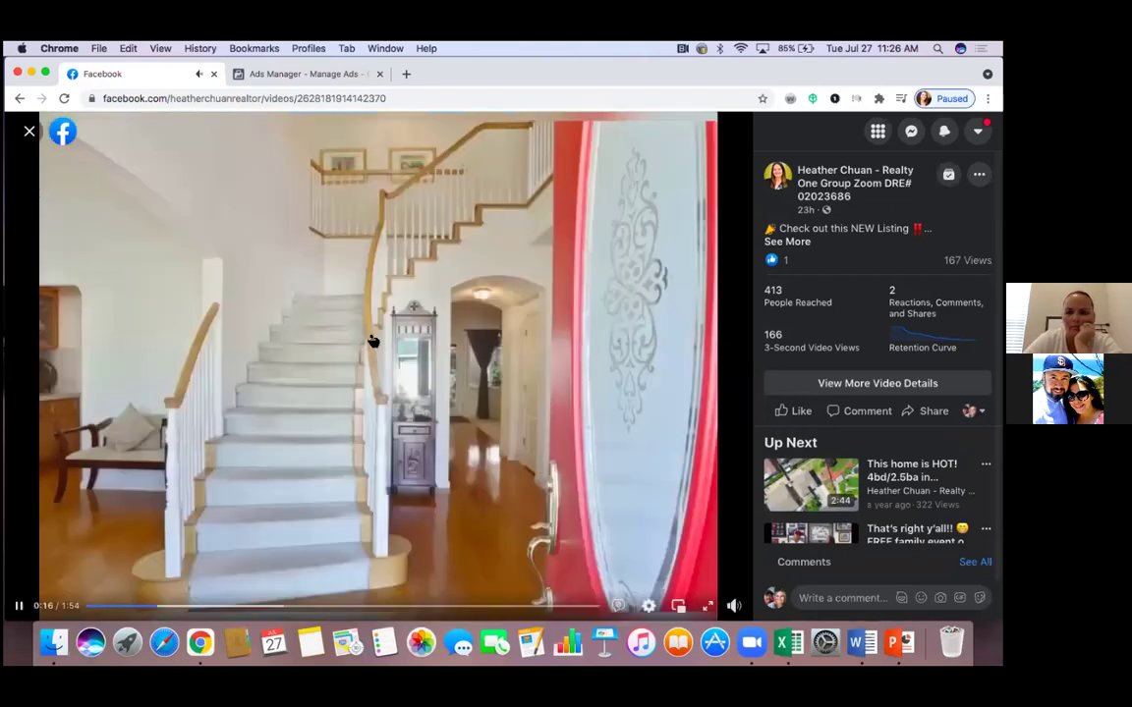
left_click(373, 341)
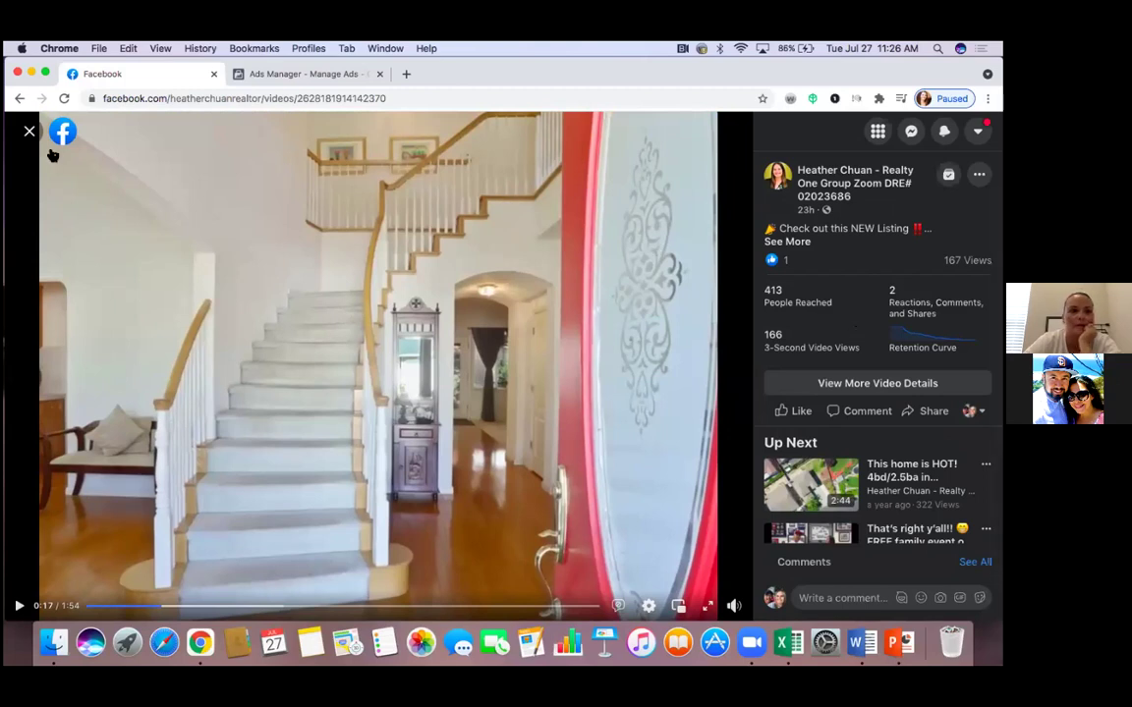
left_click(28, 131)
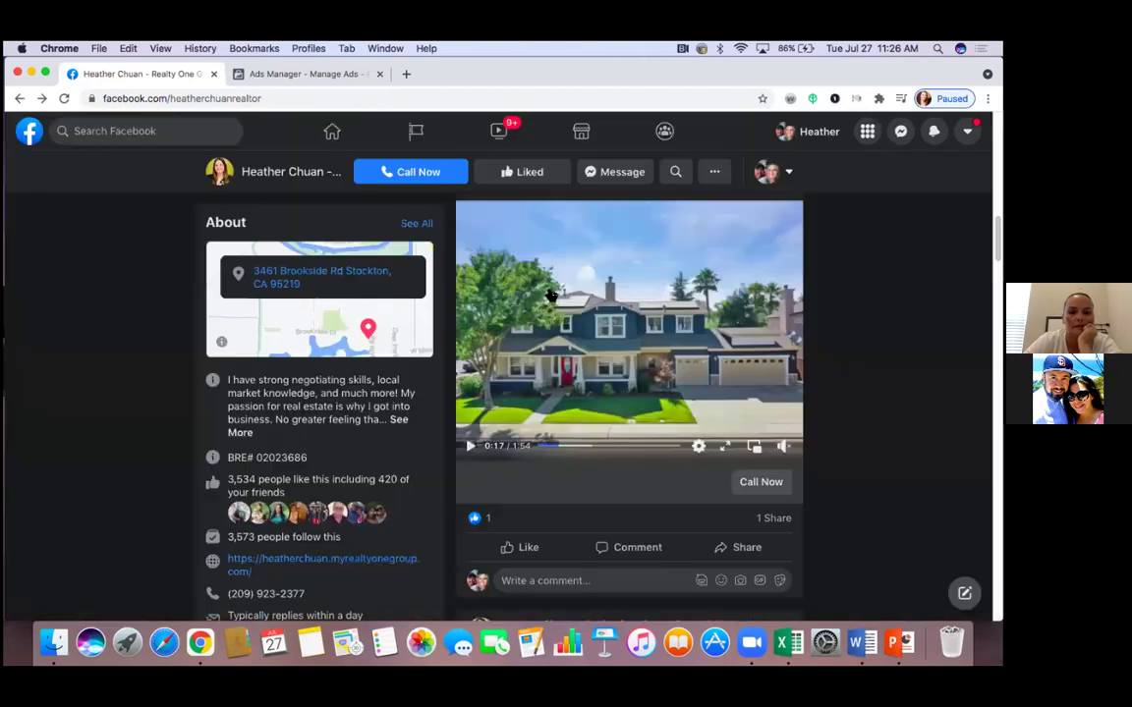
Open a Messenger chat from the JUST LISTED post's Send Message, then close it after the greeting
scroll(798, 352, "down", 10)
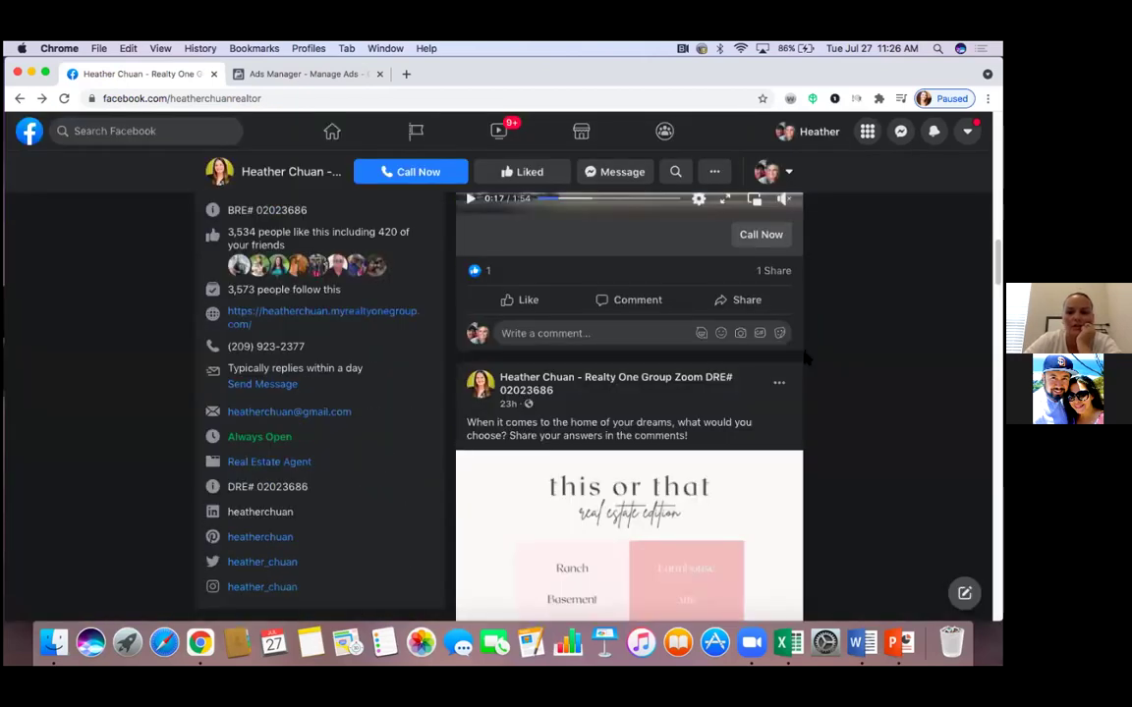
scroll(804, 357, "down", 3)
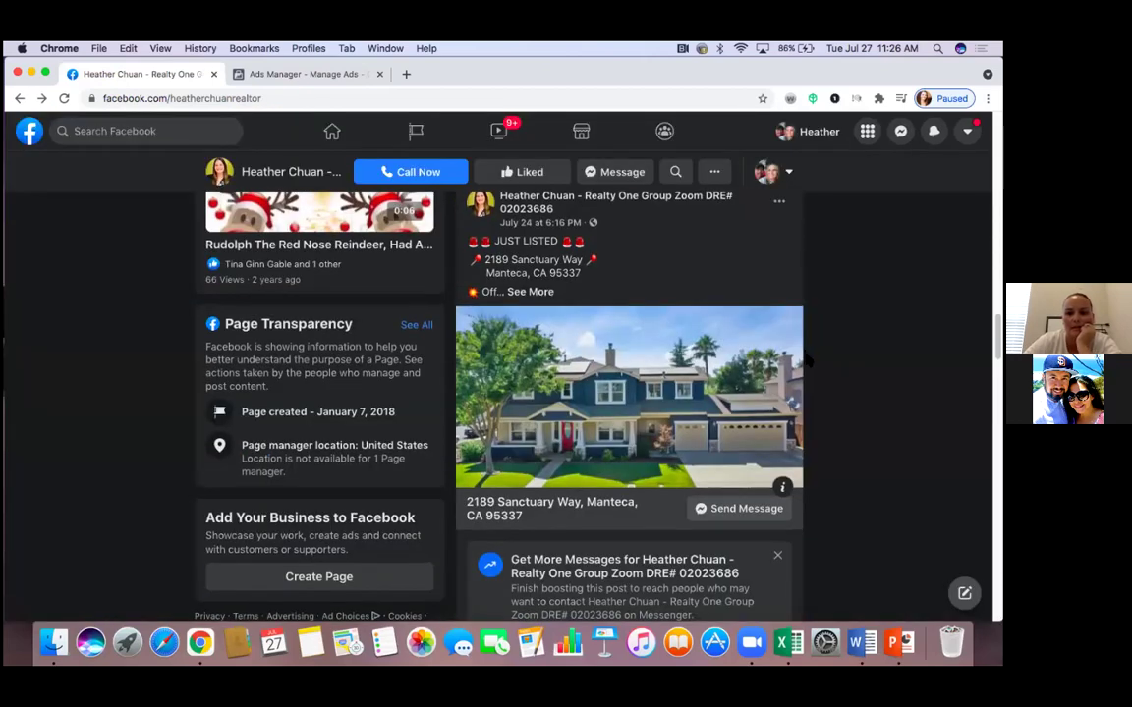
scroll(678, 385, "up", 1)
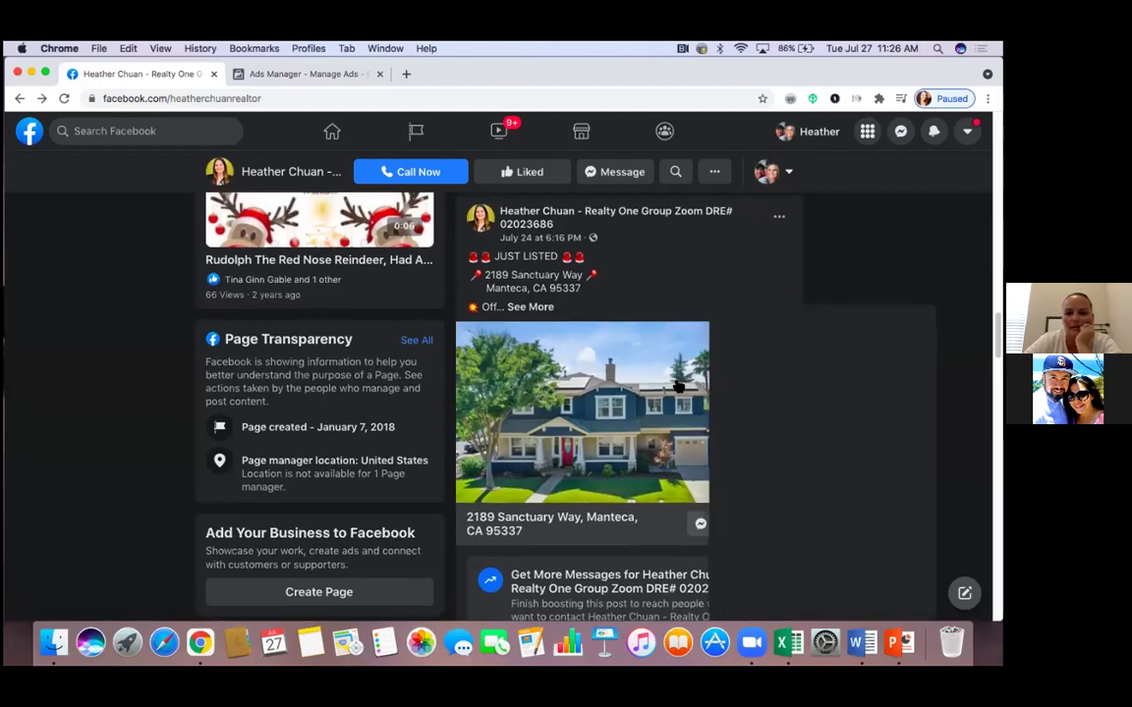
left_click(739, 524)
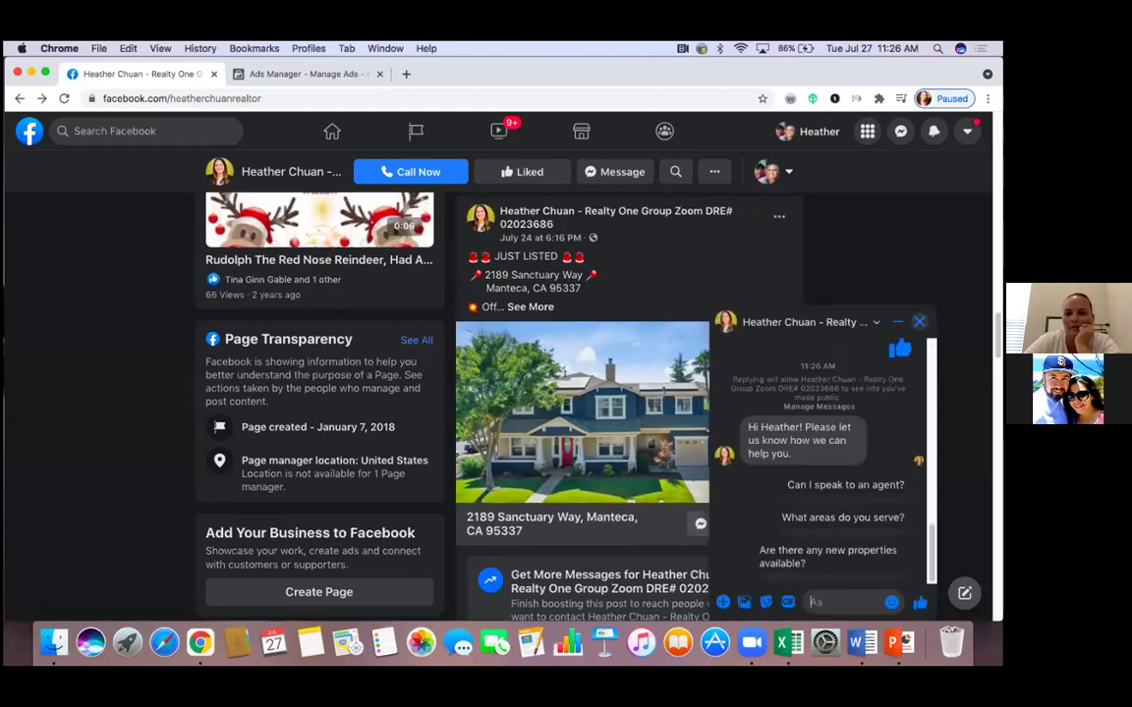
left_click(918, 321)
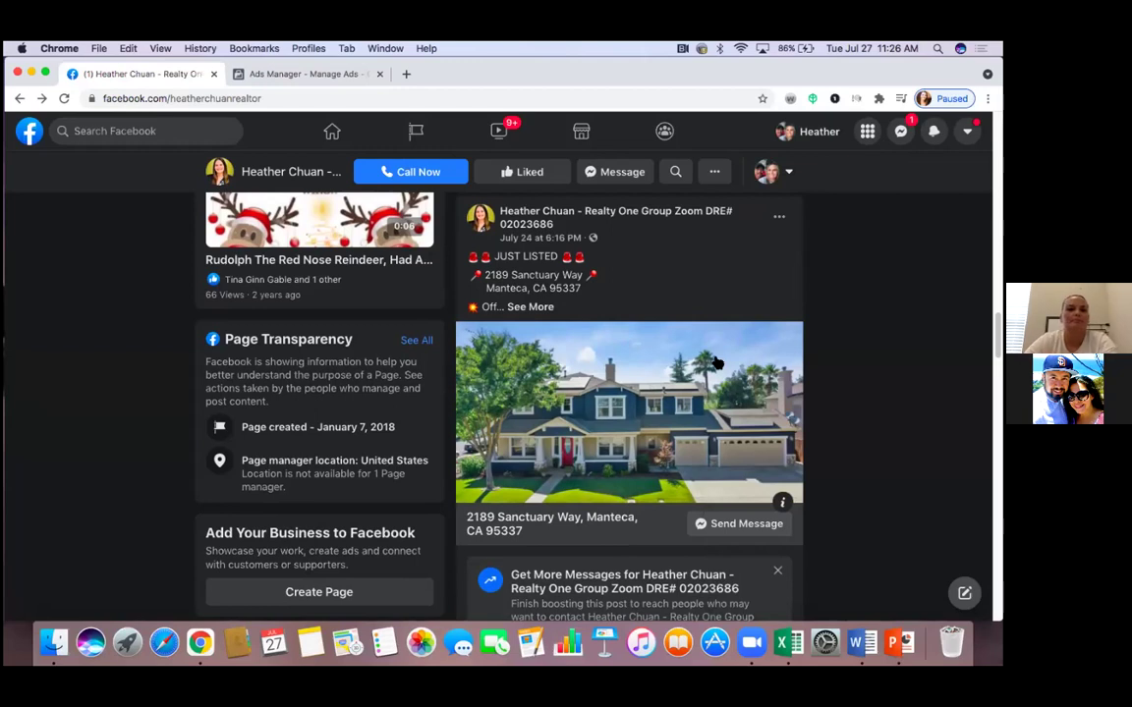
Scroll the page feed down to the July 24 post's comments
scroll(659, 330, "up", 3)
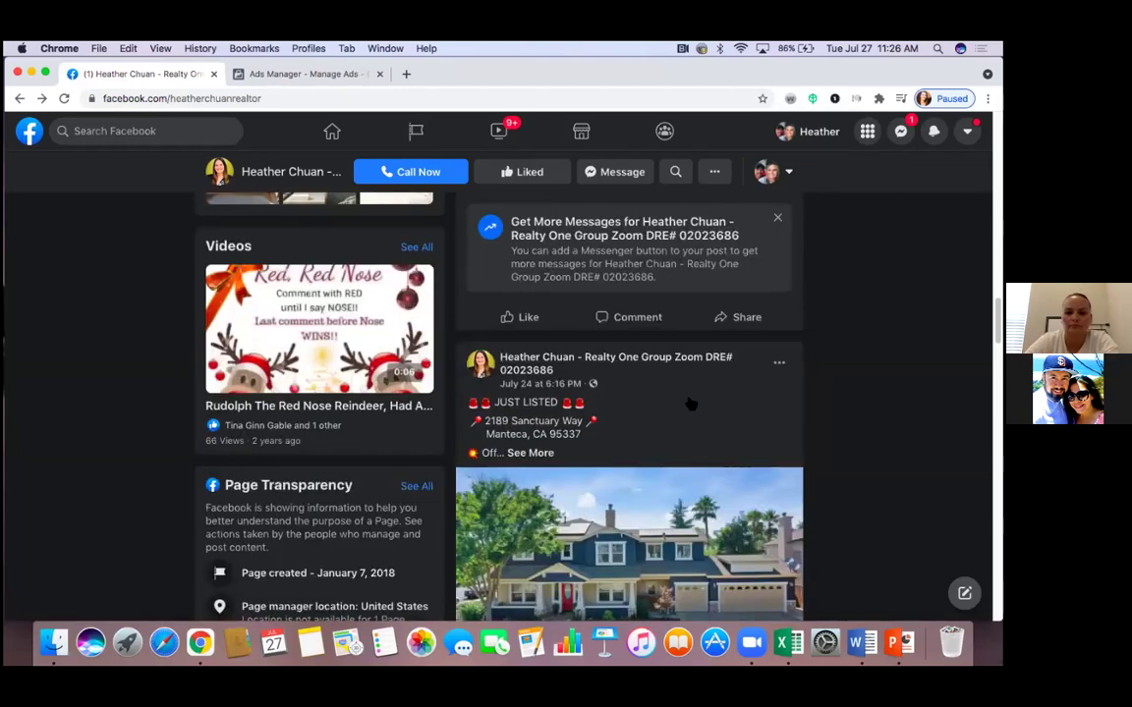
scroll(688, 402, "down", 4)
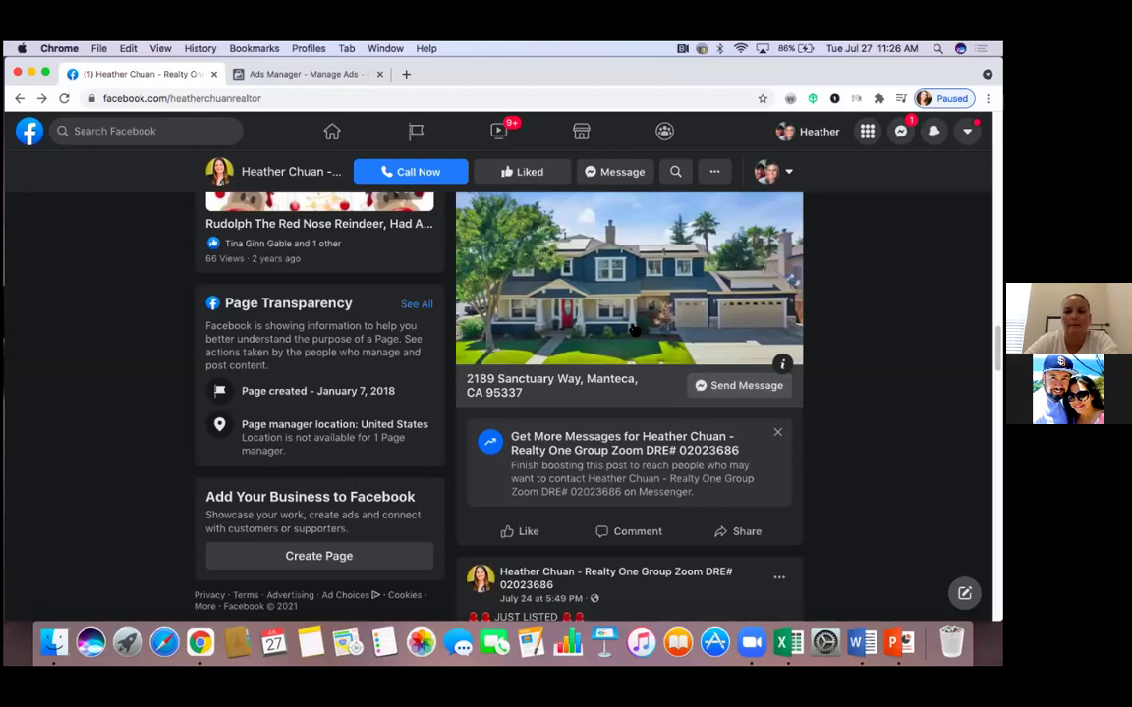
scroll(632, 328, "up", 6)
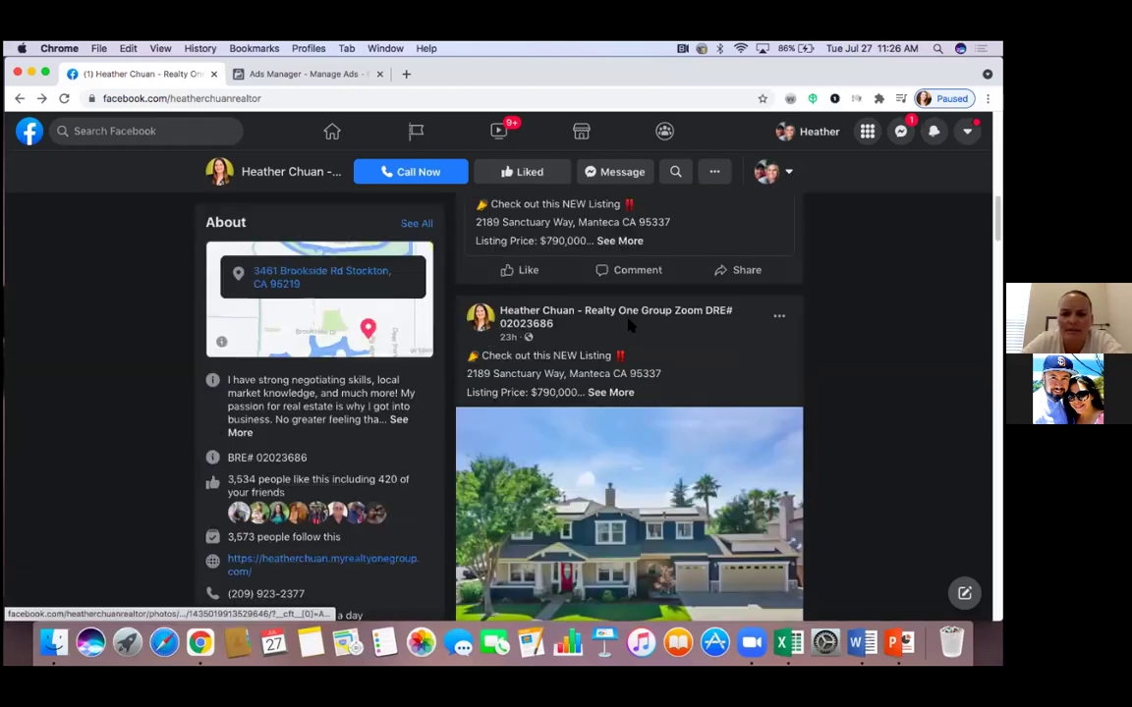
scroll(630, 325, "up", 4)
scroll(796, 416, "down", 3)
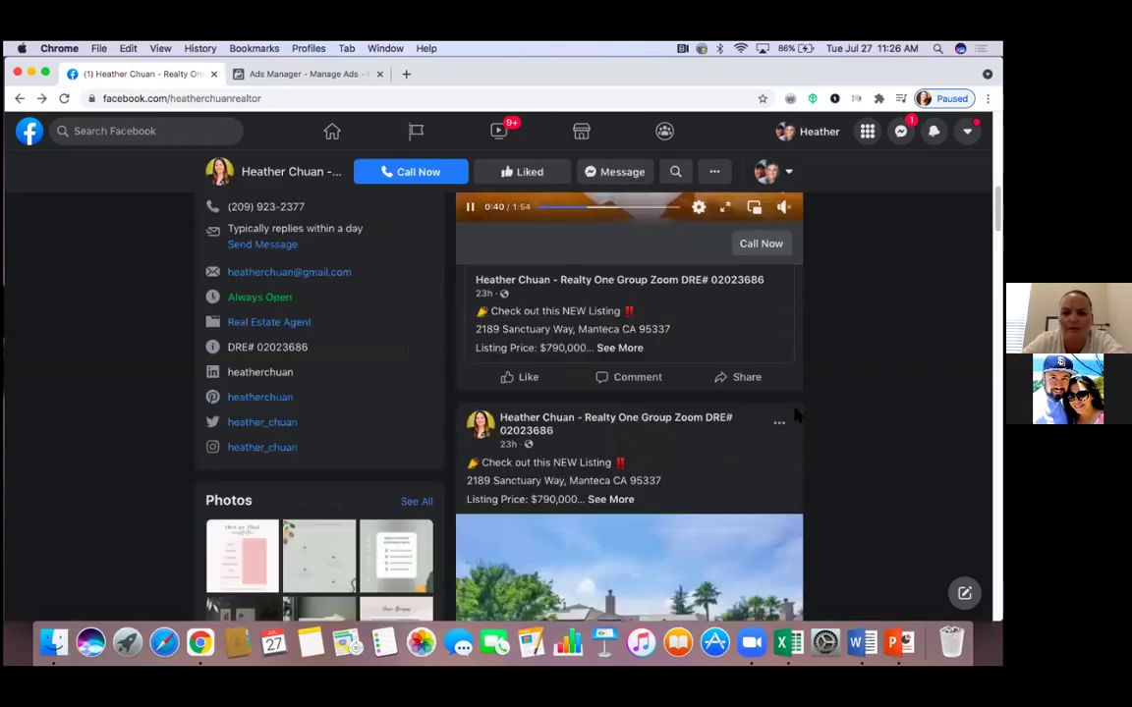
scroll(843, 488, "down", 4)
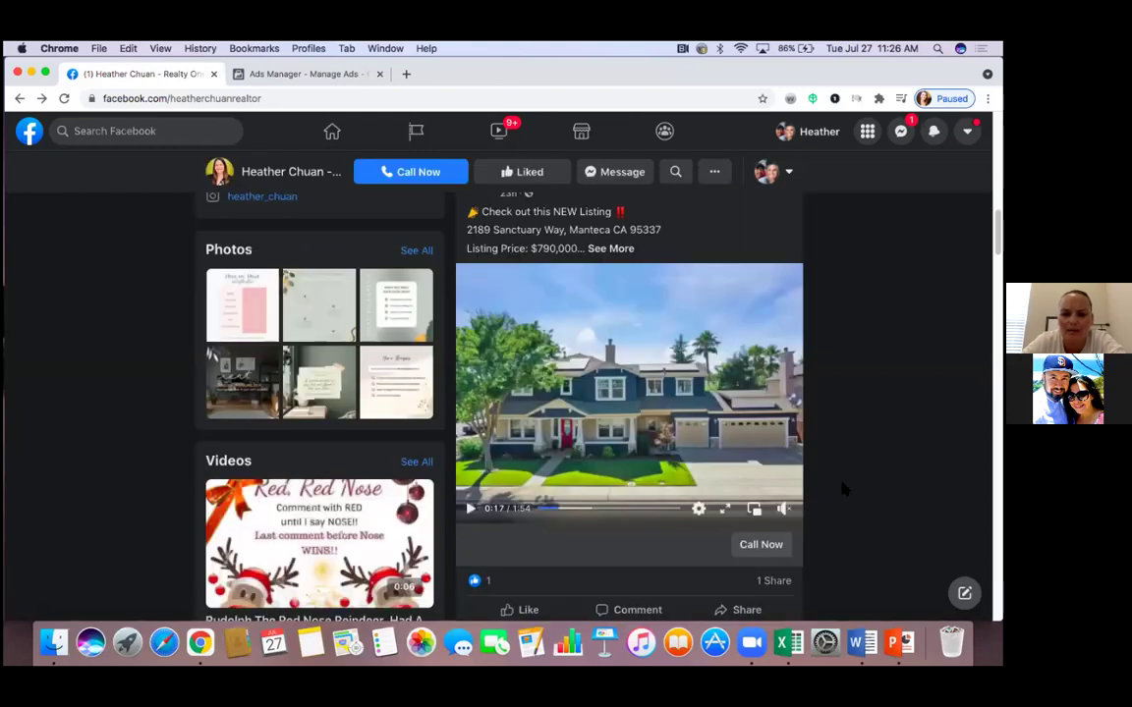
scroll(843, 489, "down", 6)
scroll(842, 488, "down", 8)
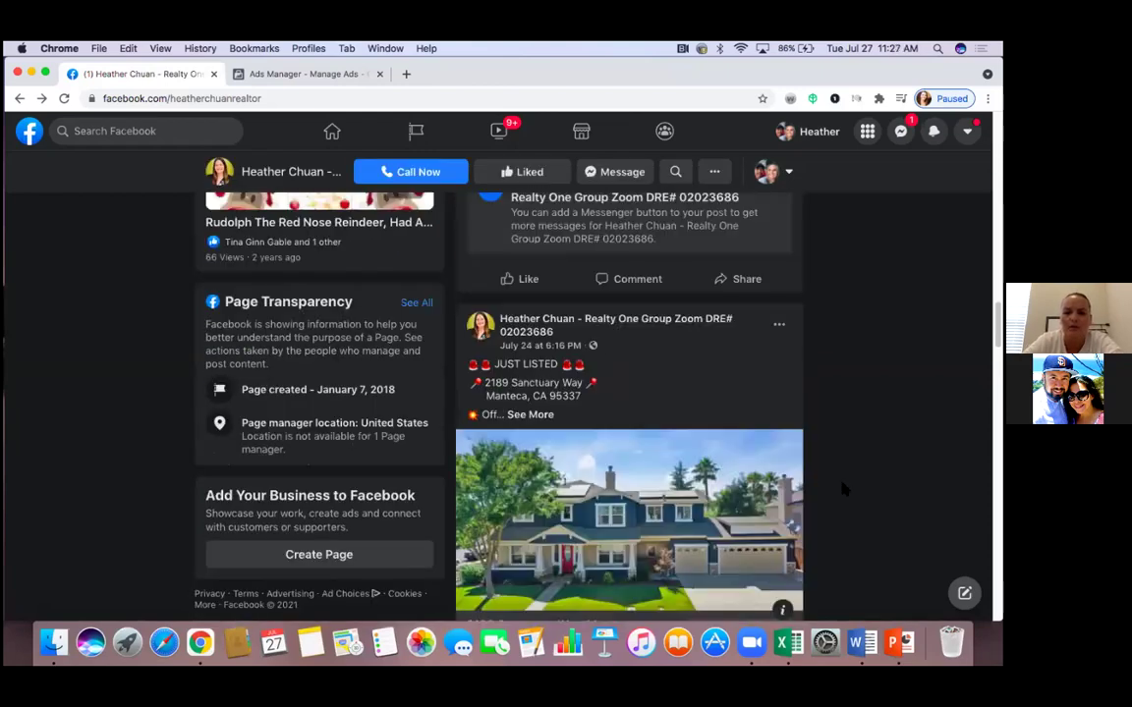
scroll(843, 488, "down", 2)
scroll(843, 488, "down", 1)
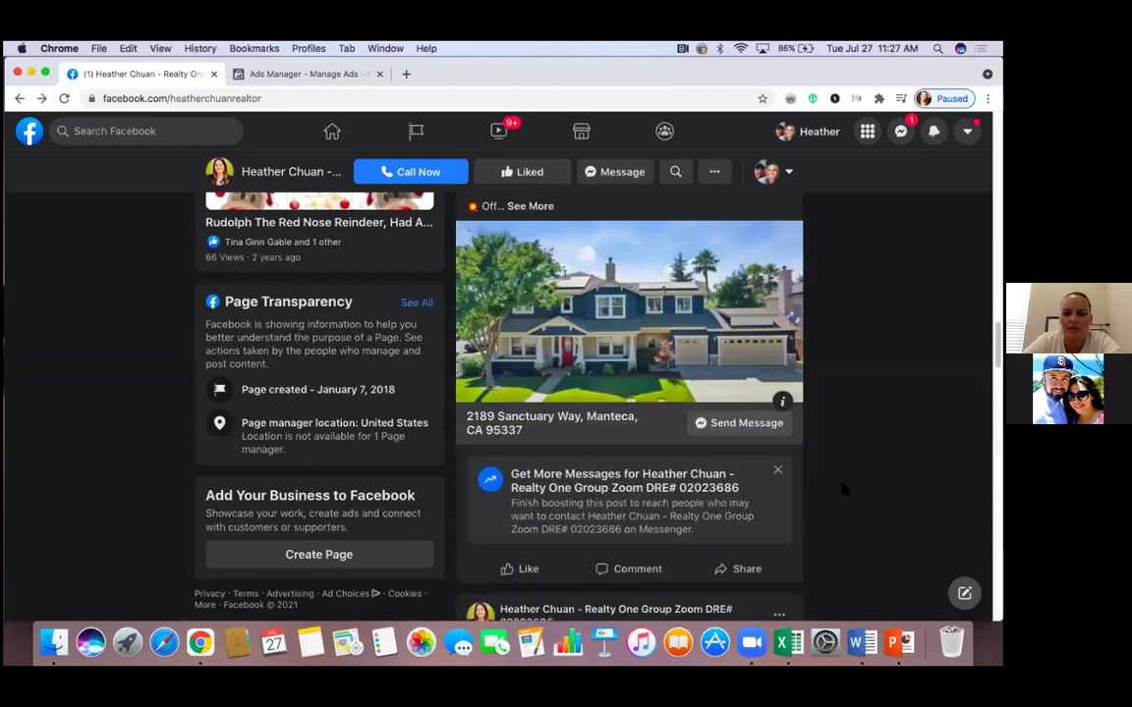
scroll(843, 488, "down", 3)
scroll(843, 489, "down", 5)
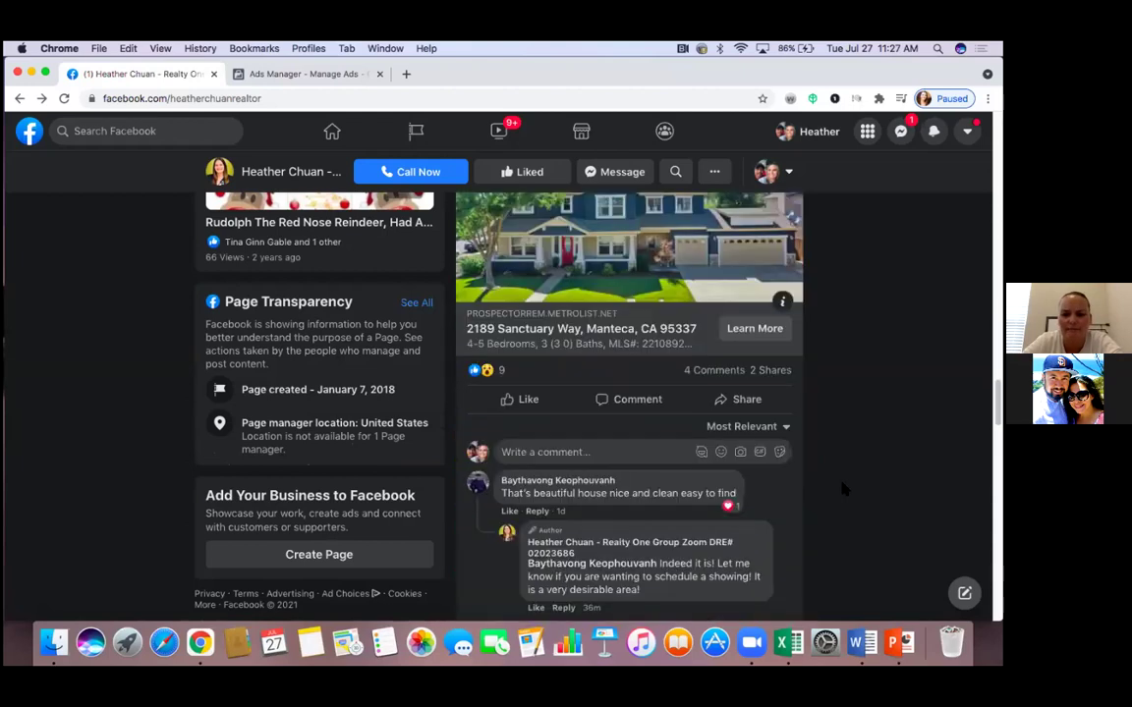
scroll(843, 488, "up", 2)
left_click(609, 422)
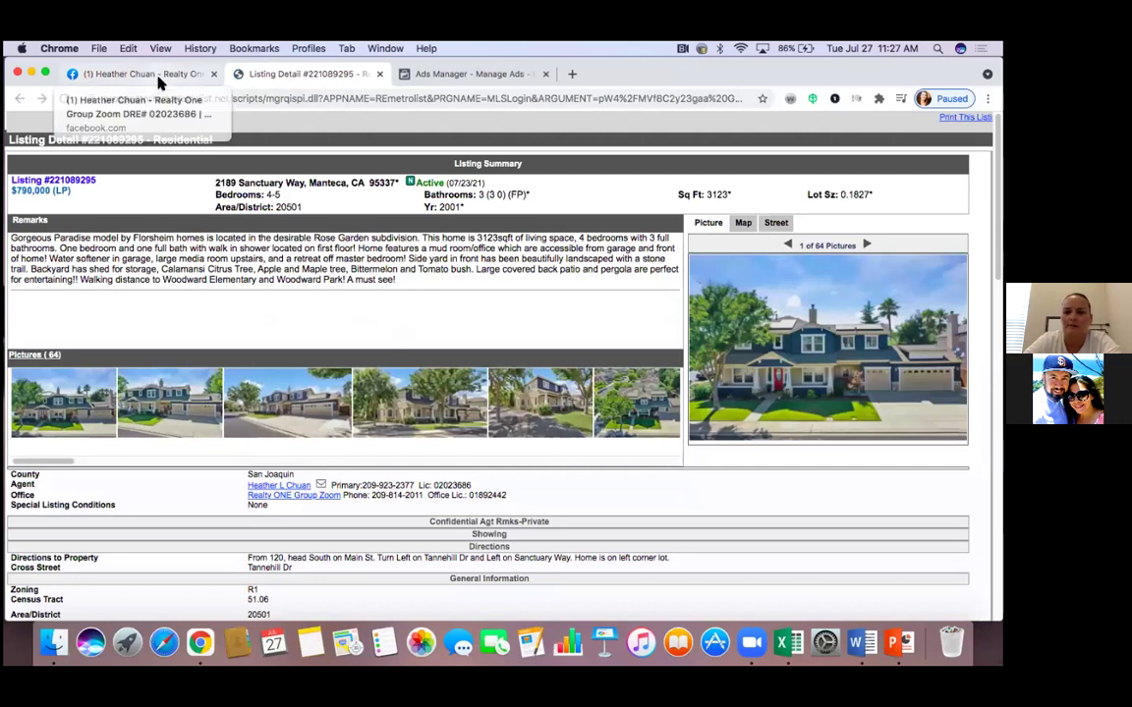
left_click(157, 82)
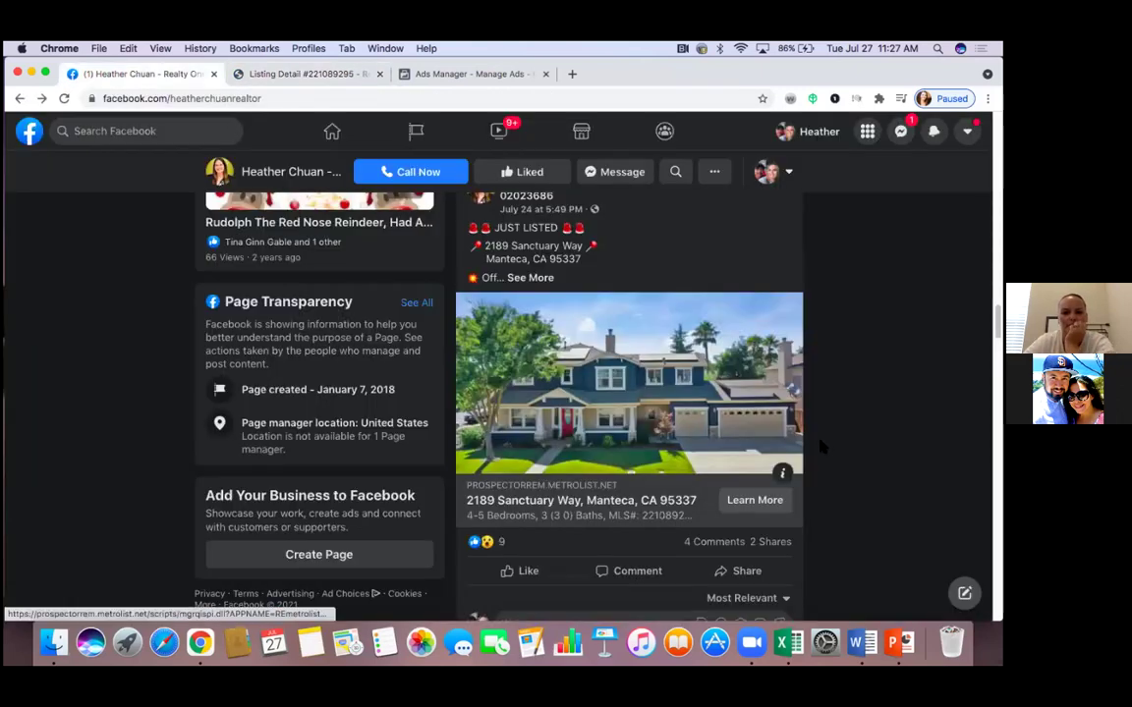
scroll(819, 446, "down", 2)
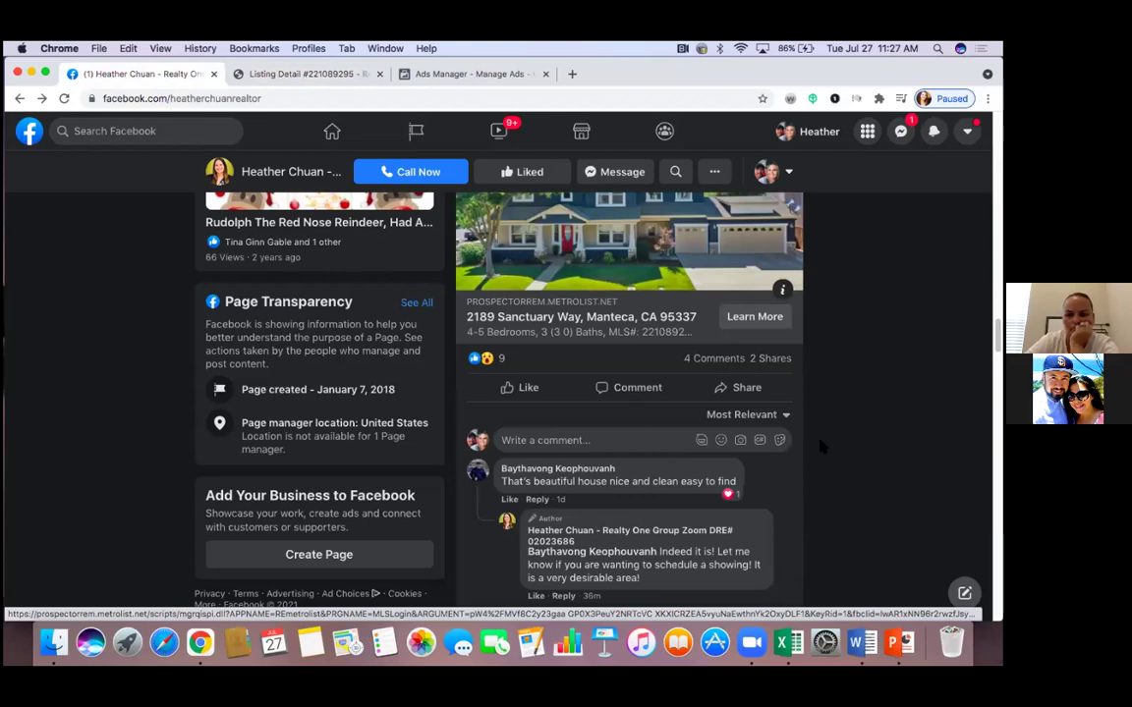
scroll(750, 244, "up", 2)
scroll(750, 244, "down", 1)
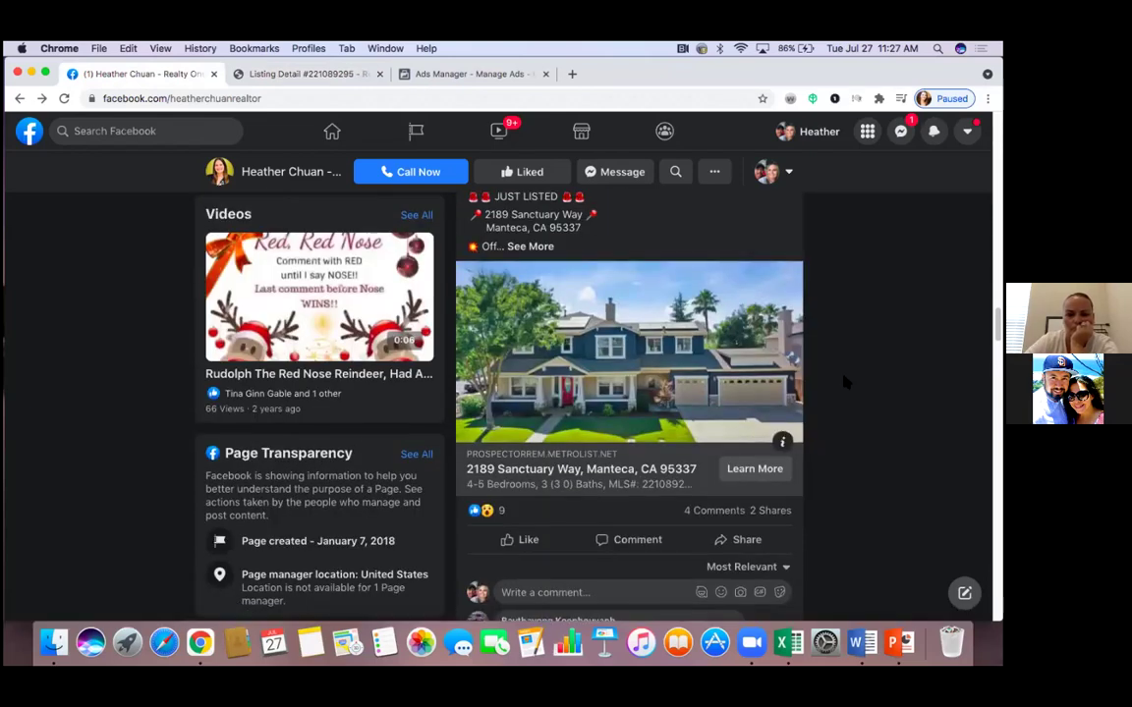
scroll(844, 382, "down", 2)
scroll(844, 383, "up", 1)
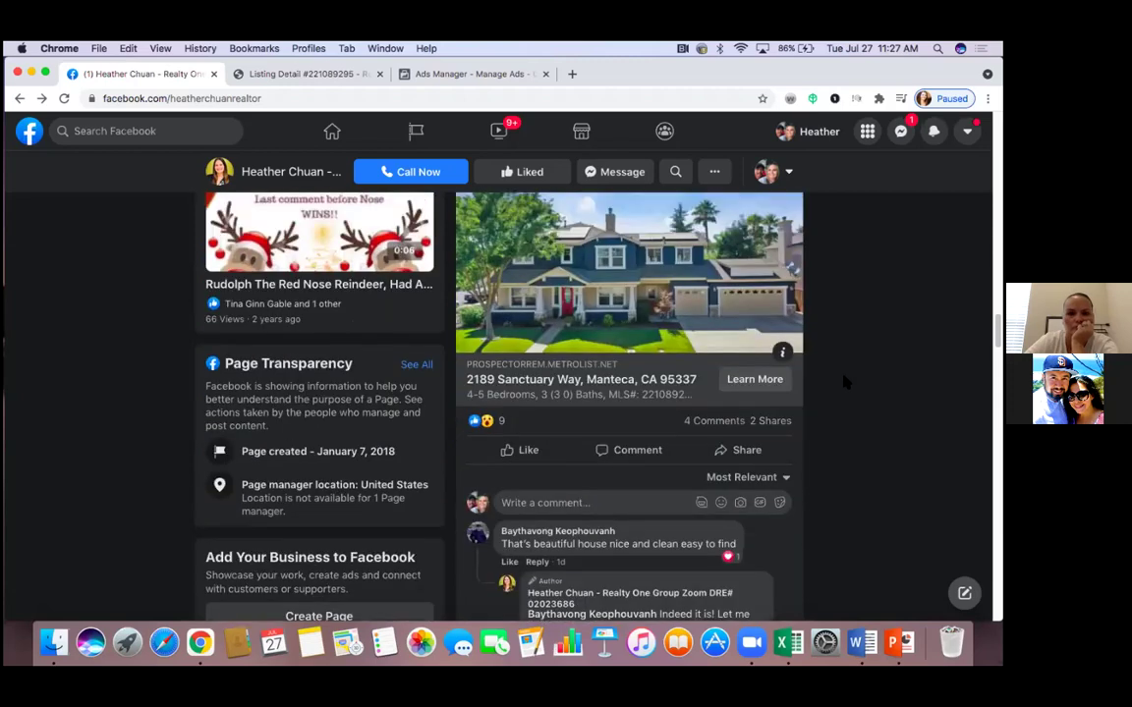
scroll(844, 382, "up", 4)
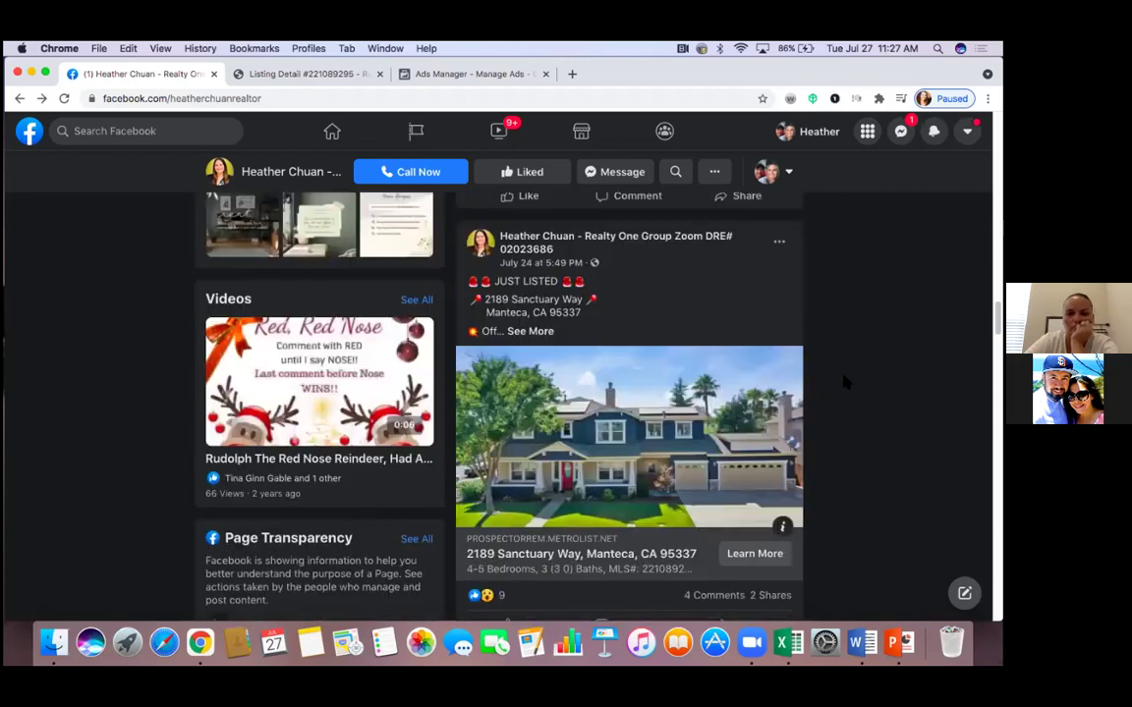
scroll(844, 382, "up", 1)
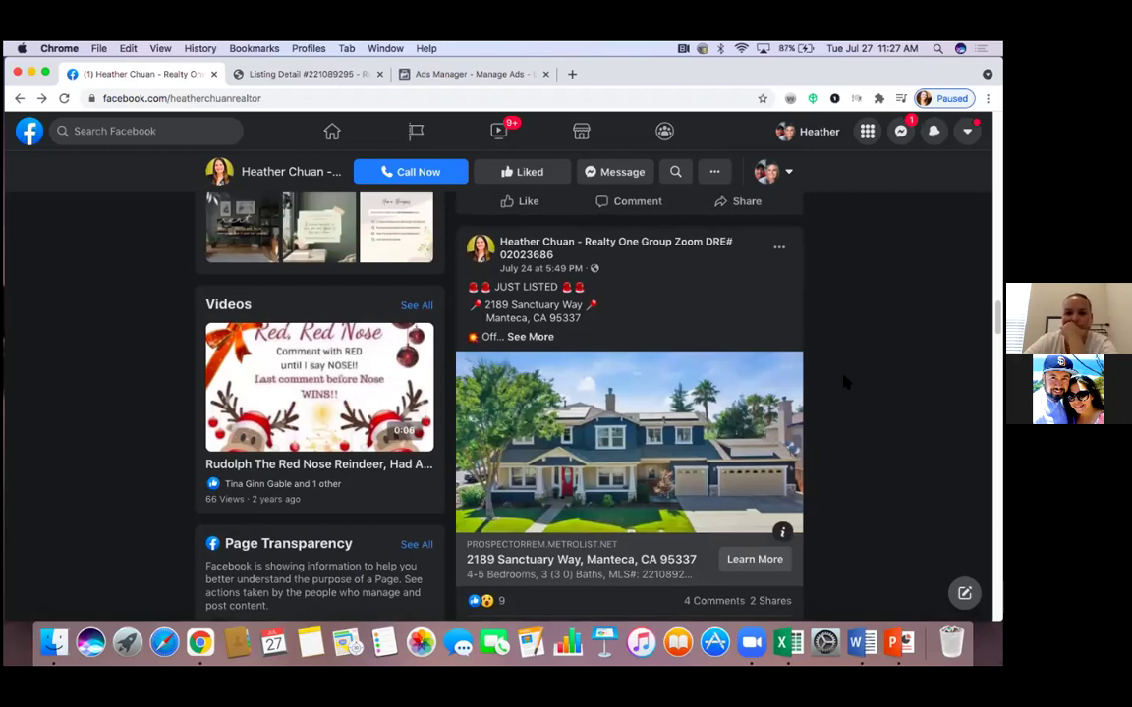
scroll(844, 382, "up", 2)
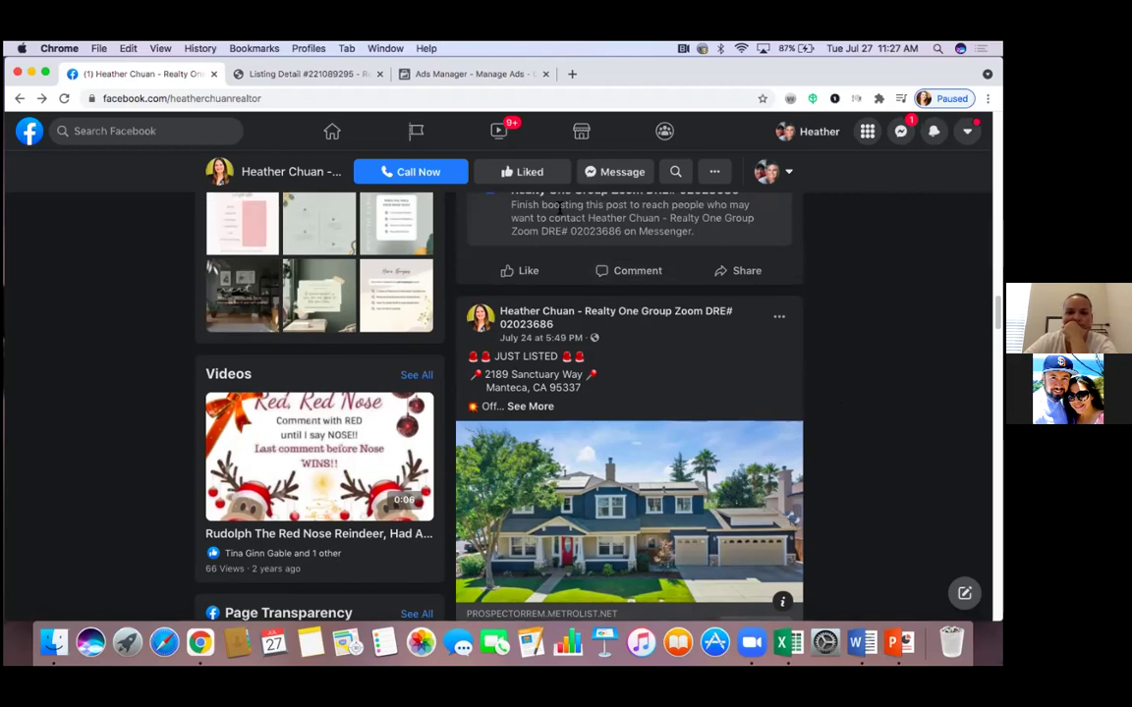
Return to Ads Manager, close the Campaign Objective dialog, and scroll the Campaigns table right to the results
left_click(486, 76)
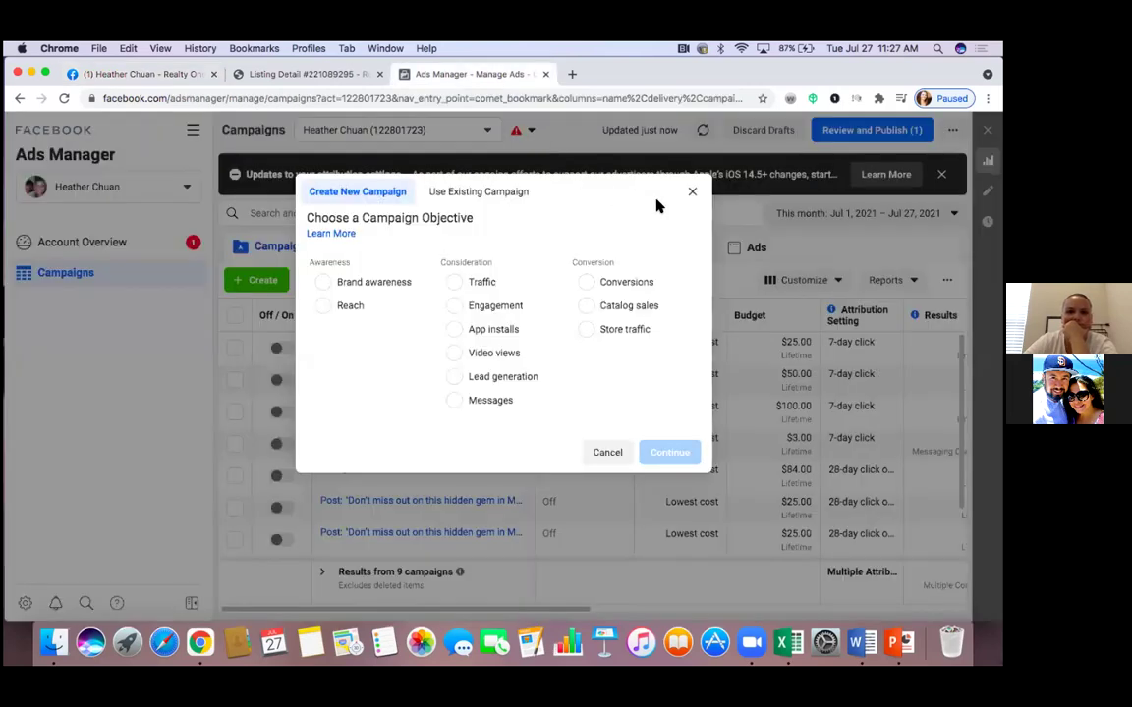
left_click(692, 195)
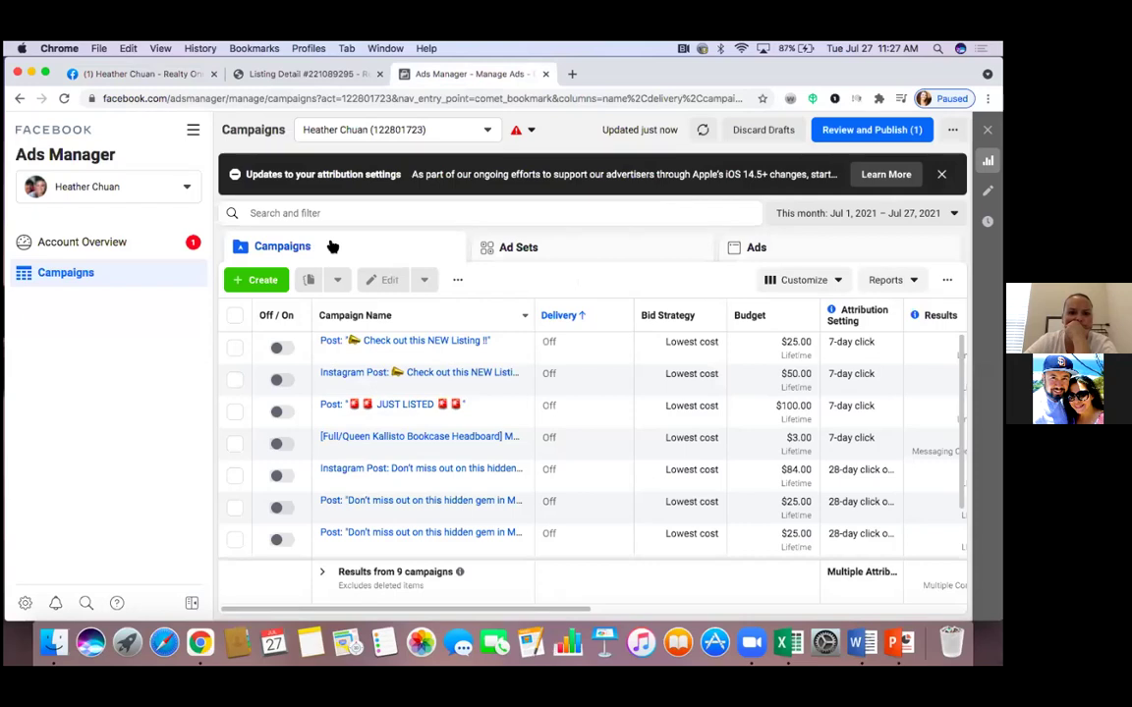
mouse_move(468, 374)
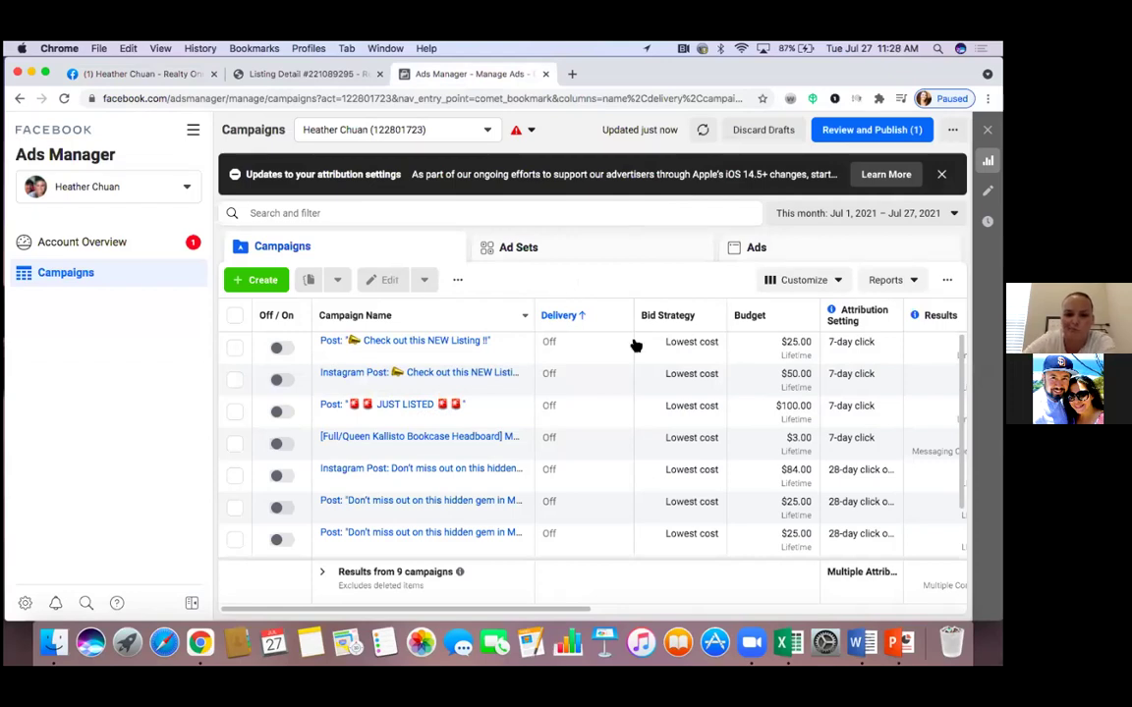
scroll(691, 410, "right", 3)
scroll(690, 411, "right", 2)
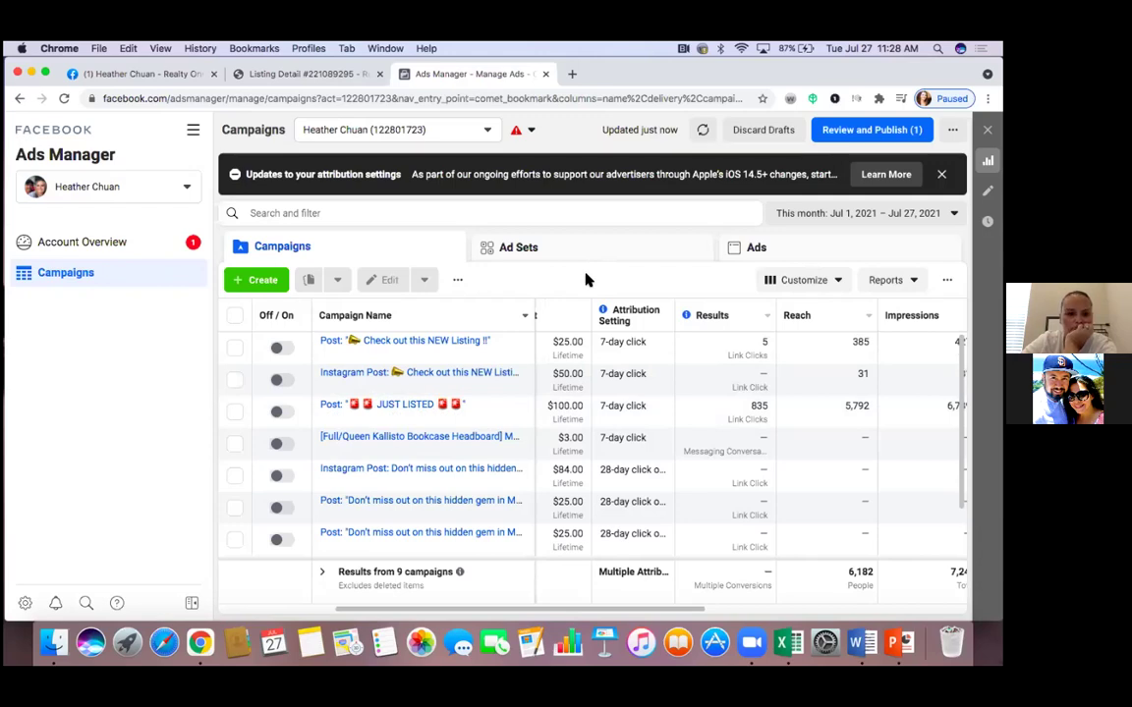
Create a new campaign with the Engagement objective and Post engagement type
left_click(263, 283)
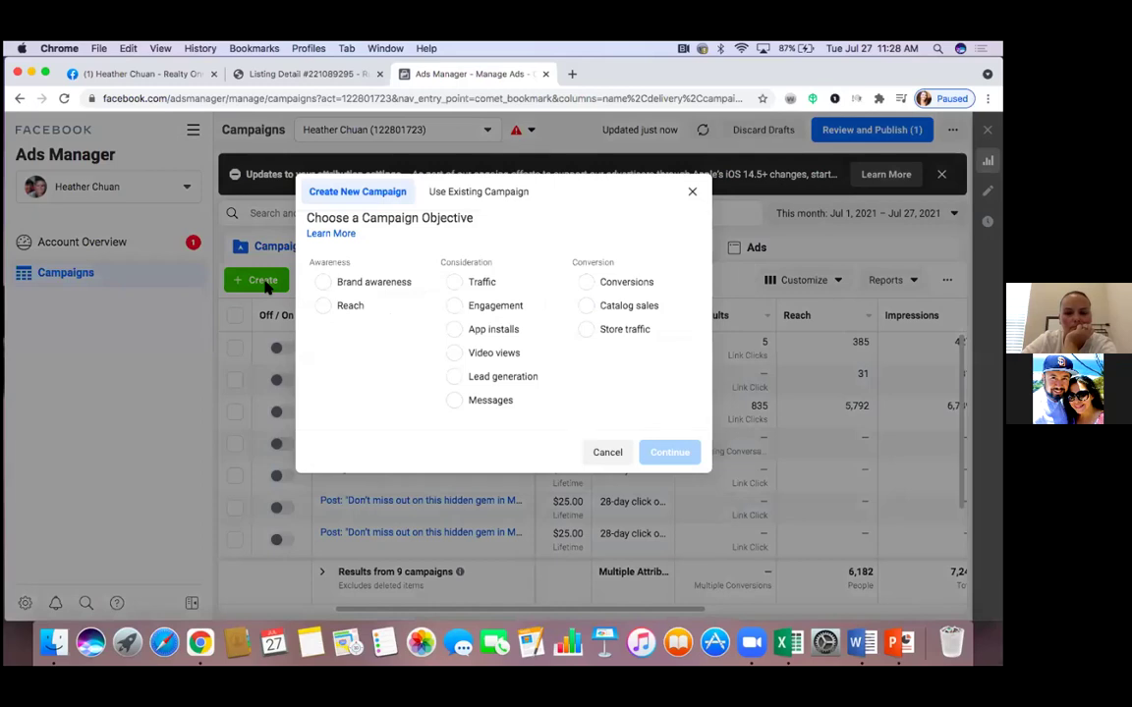
left_click(457, 311)
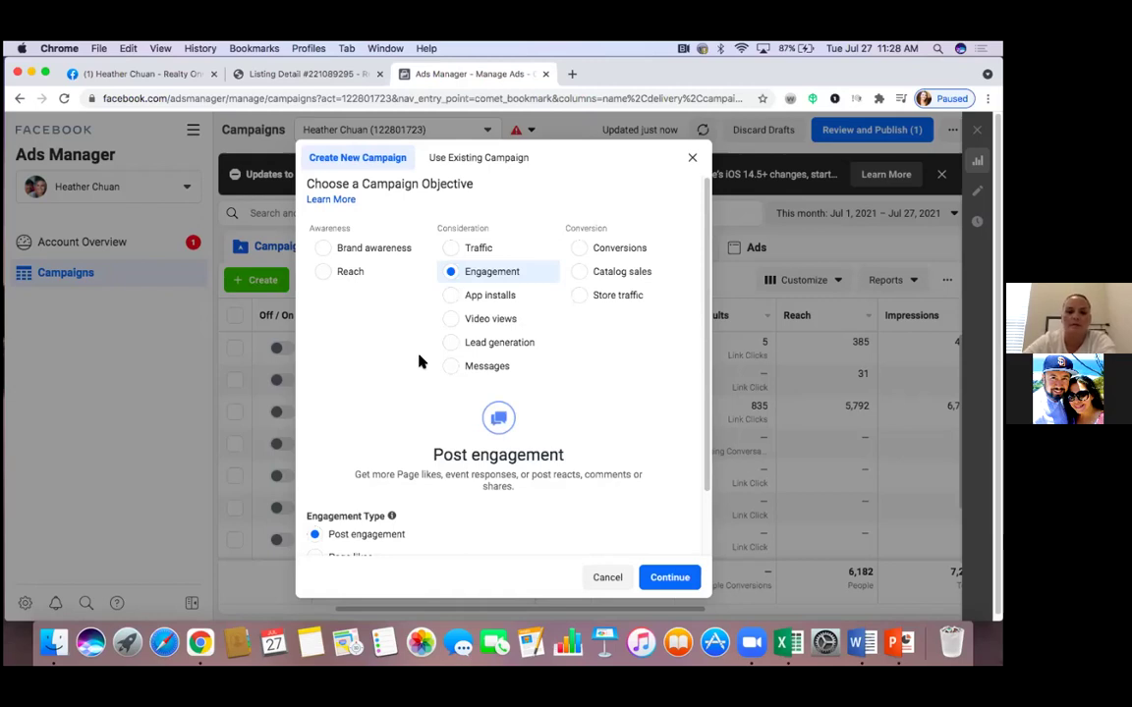
scroll(419, 361, "down", 3)
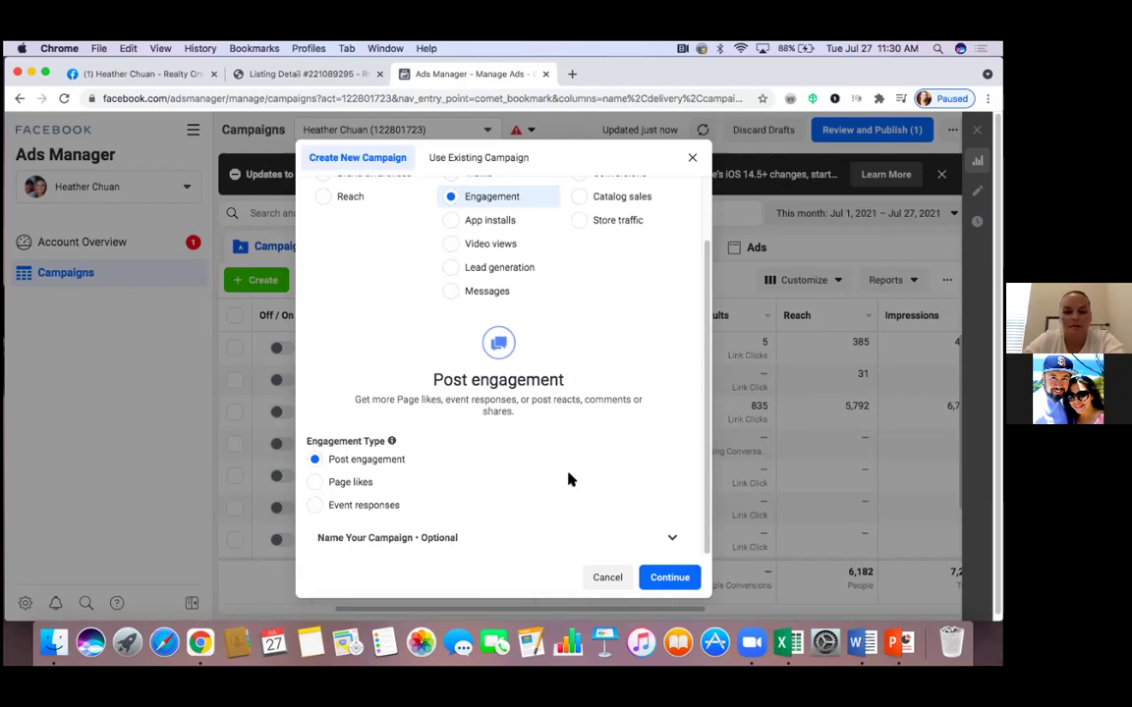
left_click(671, 579)
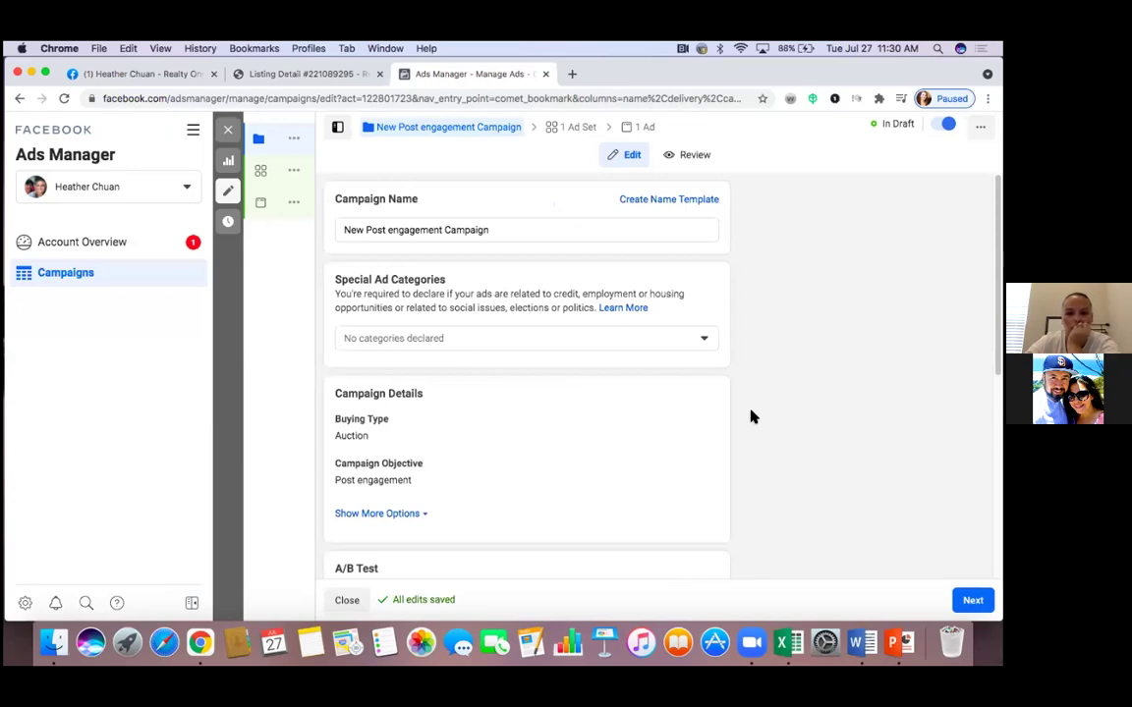
Mark the campaign's special ad category as Housing, then review the campaign settings
left_click(705, 339)
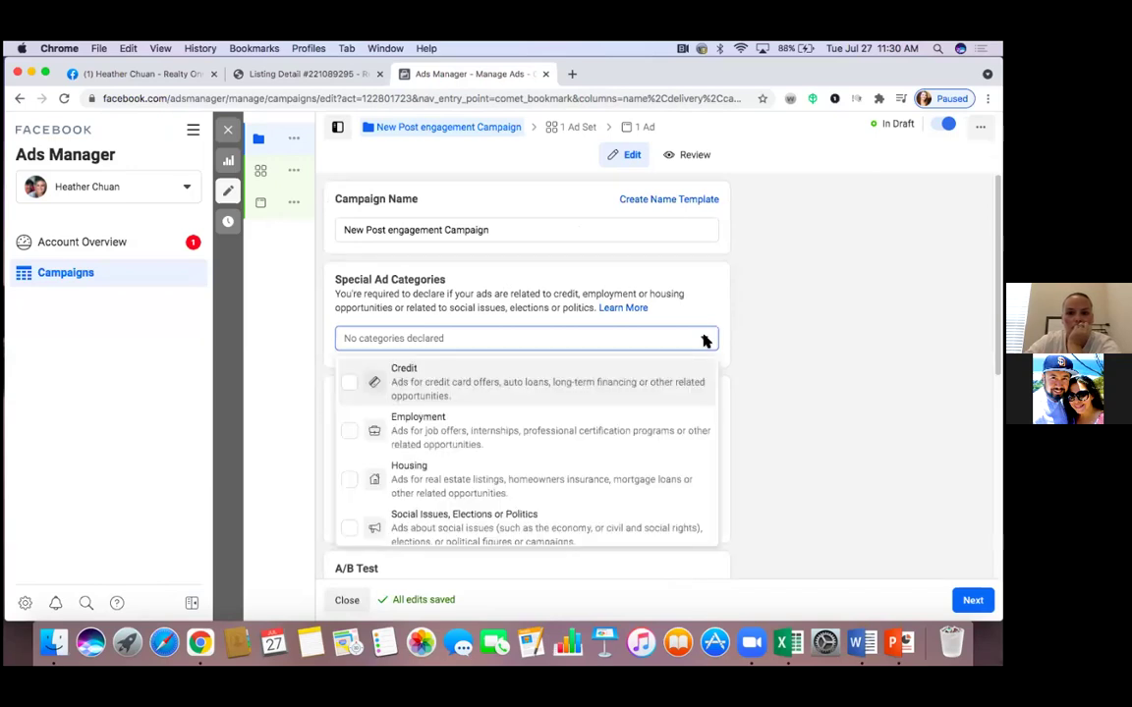
left_click(355, 480)
left_click(750, 454)
scroll(700, 469, "down", 4)
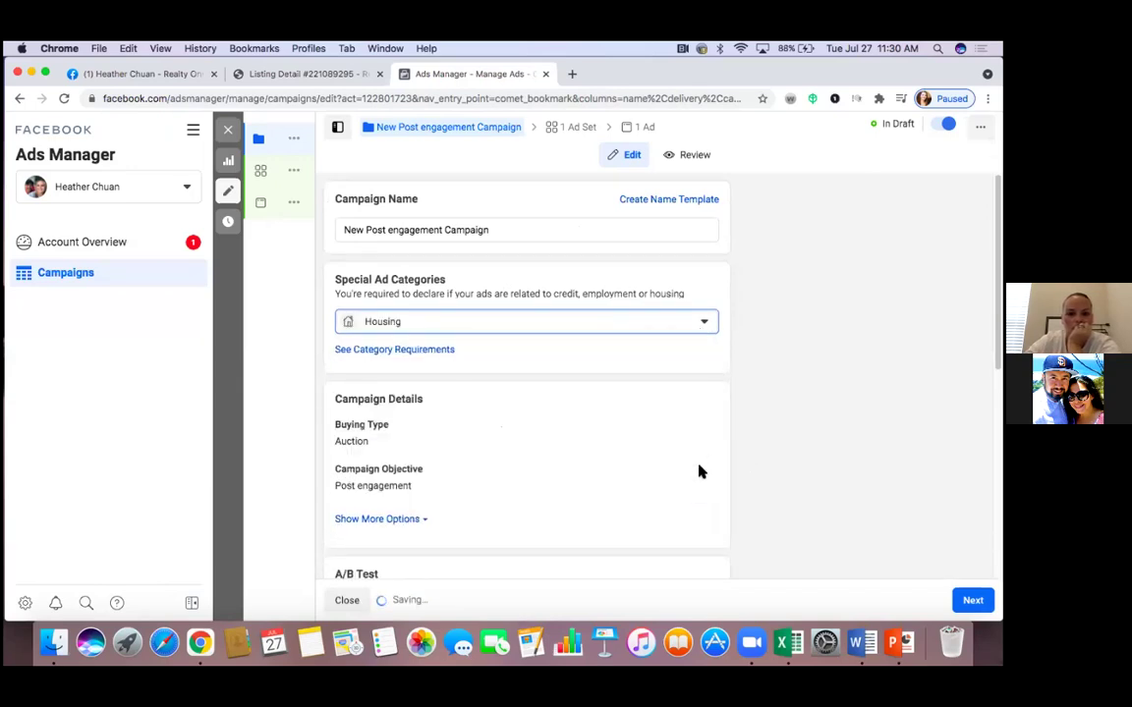
scroll(700, 470, "down", 2)
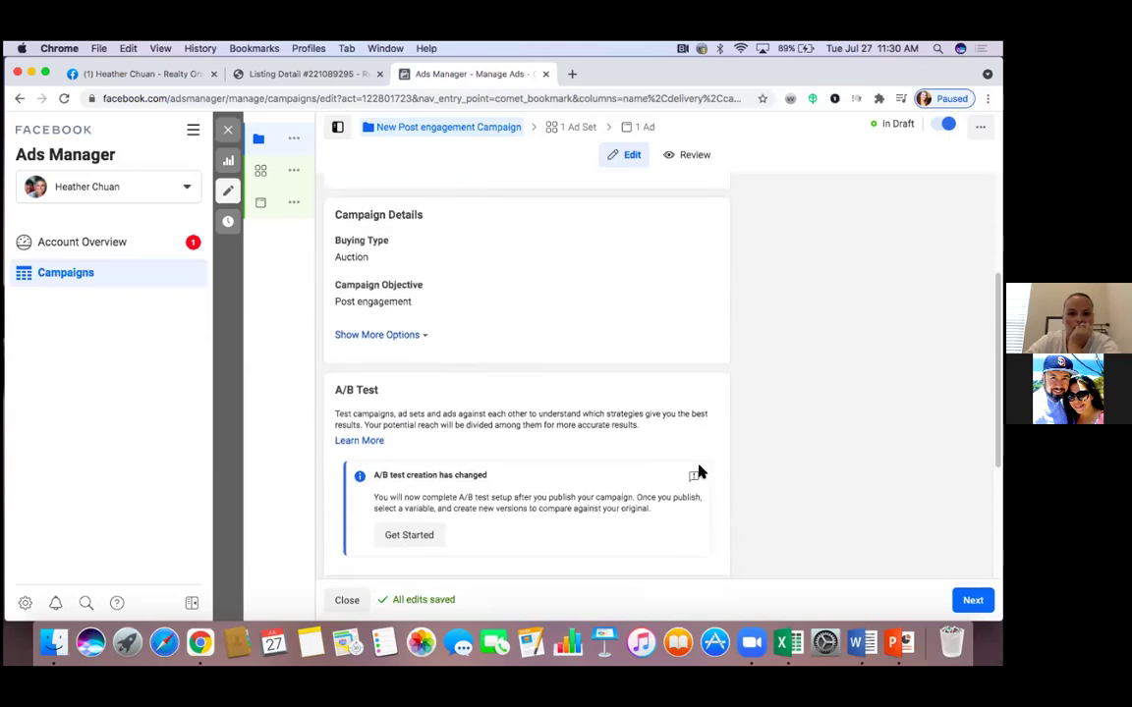
scroll(700, 472, "down", 5)
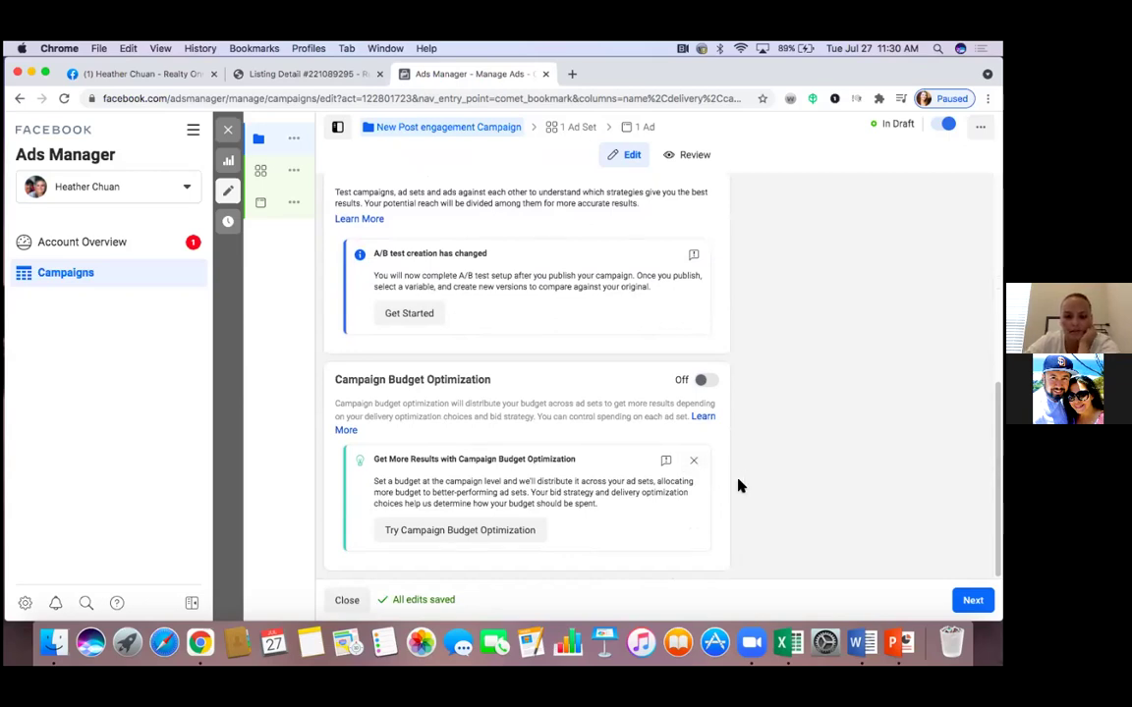
scroll(740, 485, "up", 2)
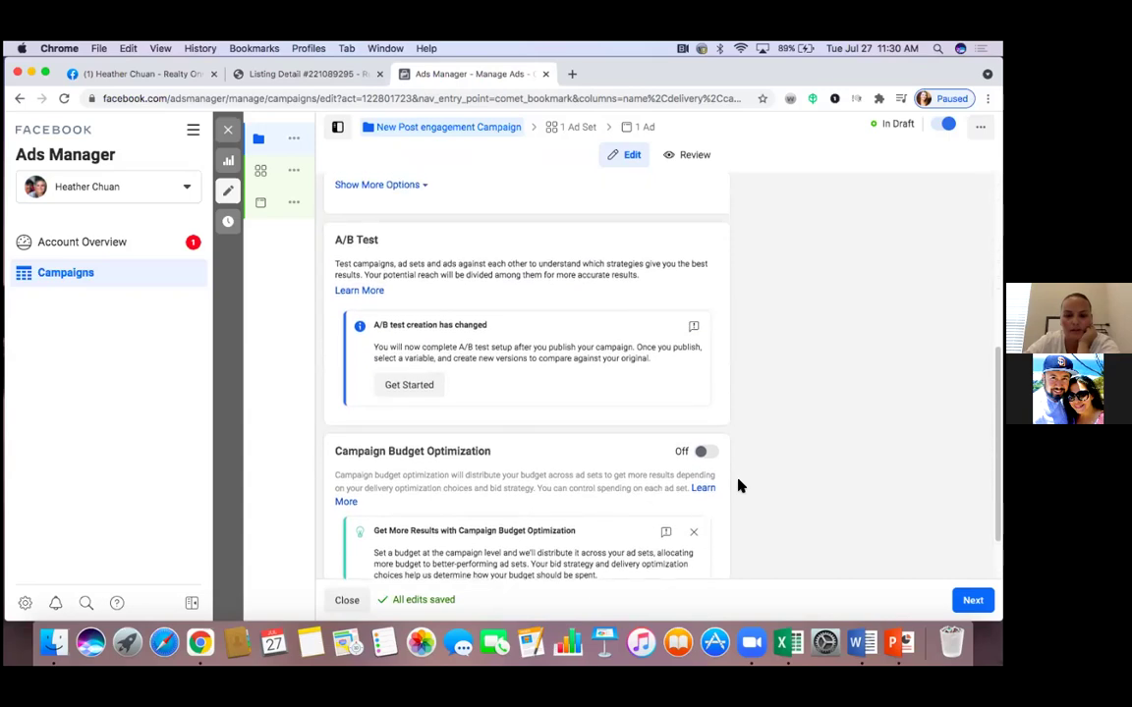
scroll(740, 486, "up", 8)
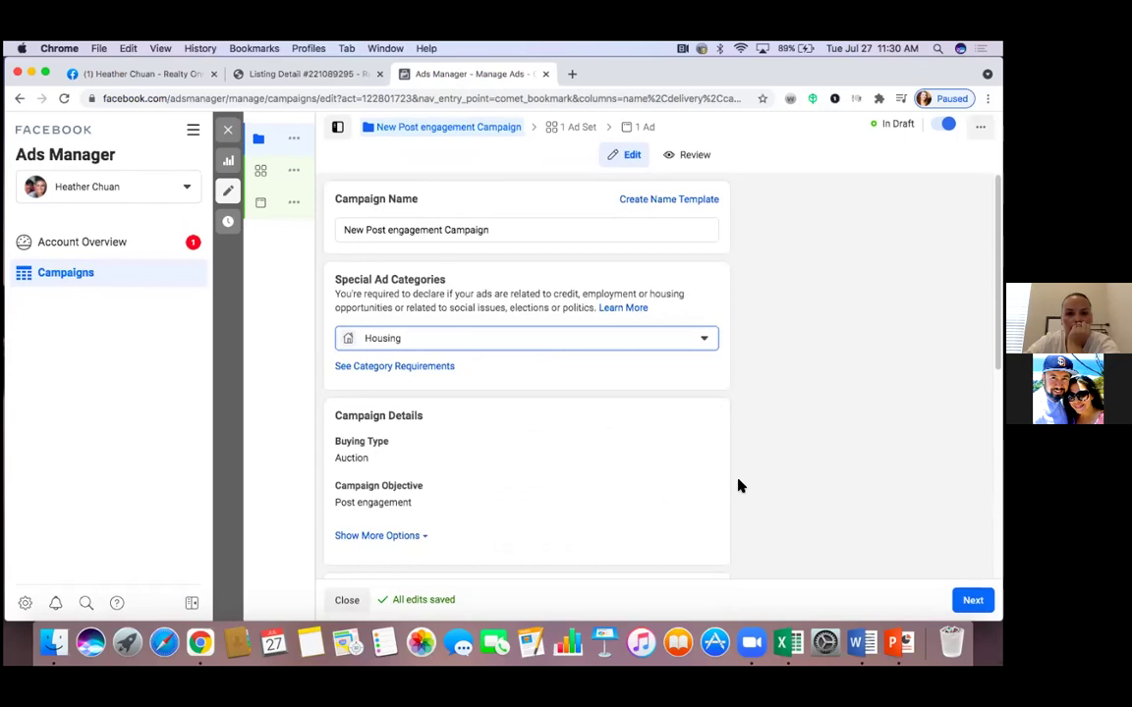
left_click(530, 230)
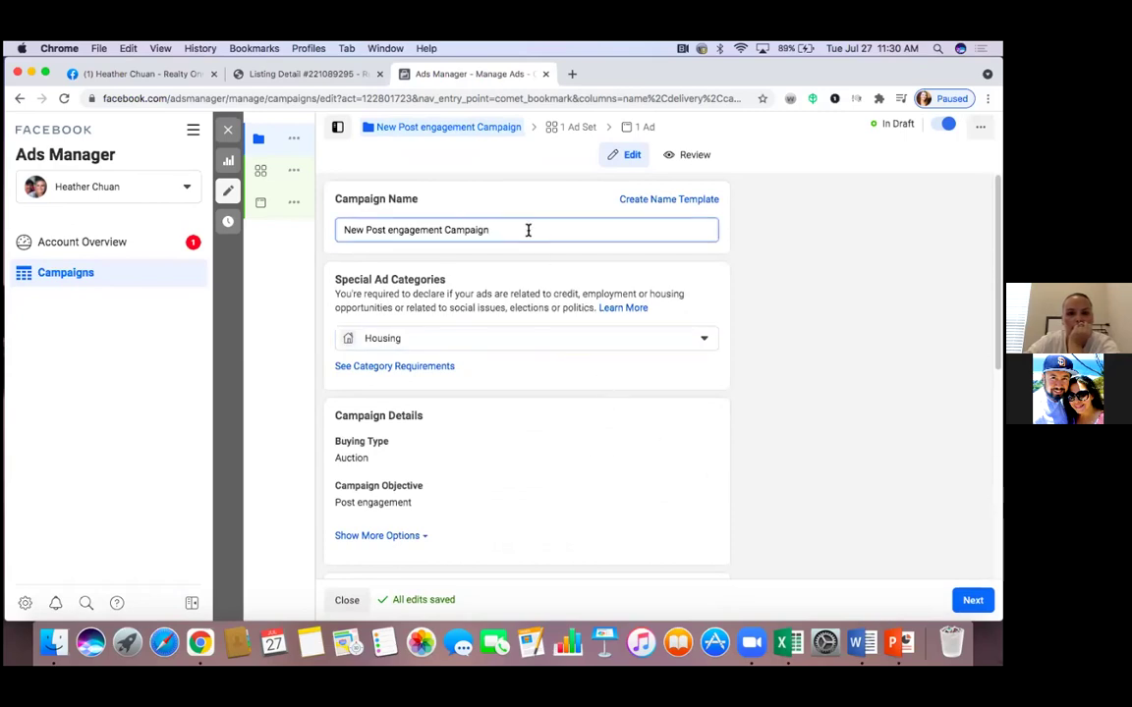
key("BackSpace")
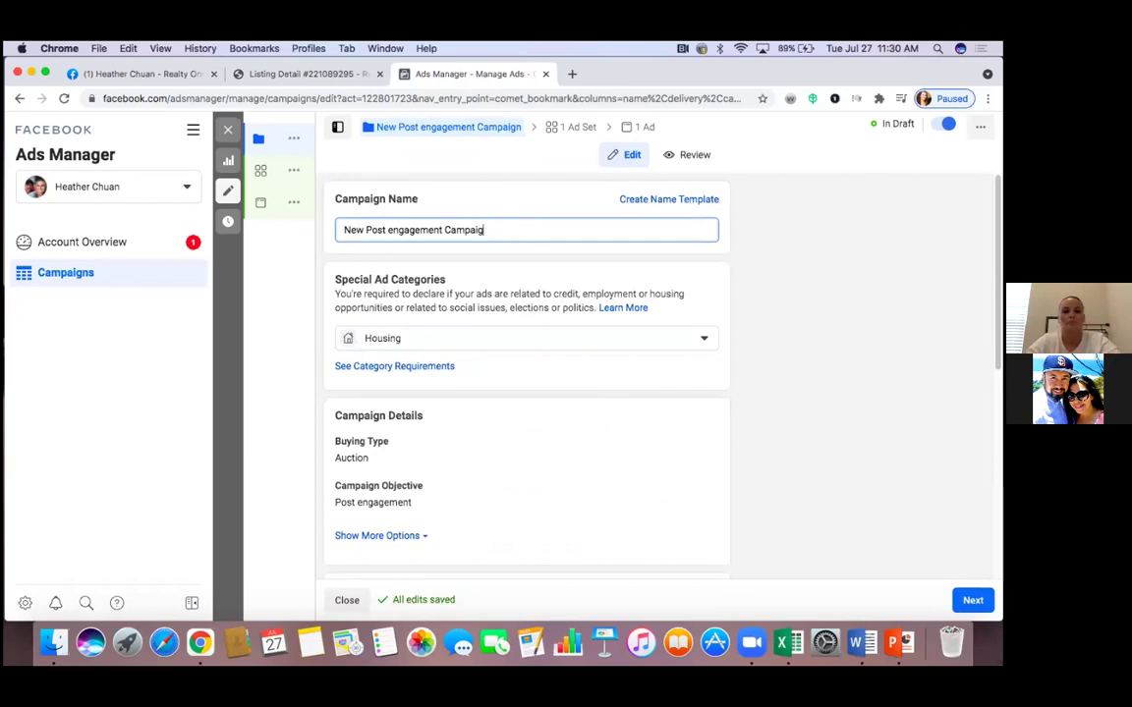
key("BackSpace")
key("BackSpace")
key("BackSpace")
key("BackSpace")
key("BackSpace")
key("BackSpace")
key("BackSpace")
key("BackSpace")
key("BackSpace")
key("BackSpace")
key("BackSpace")
key("BackSpace")
key("BackSpace")
key("BackSpace")
key("BackSpace")
key("BackSpace")
key("BackSpace")
key("BackSpace")
key("BackSpace")
key("BackSpace")
key("BackSpace")
key("BackSpace")
key("BackSpace")
key("BackSpace")
key("BackSpace")
key("BackSpace")
key("BackSpace")
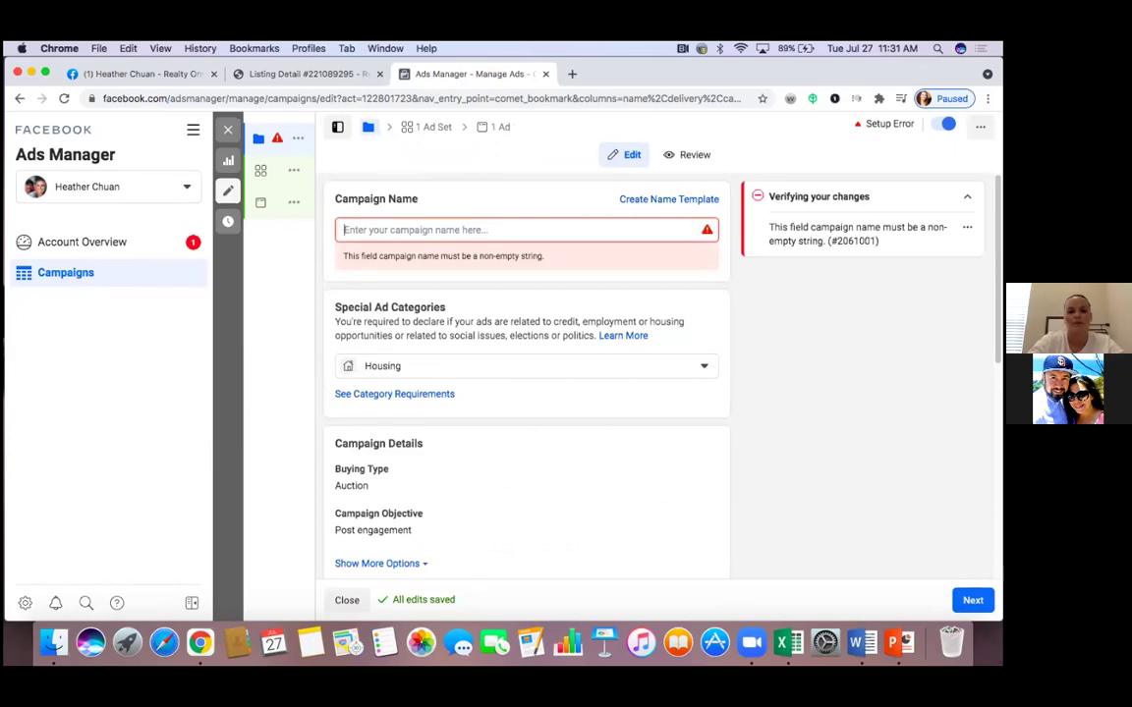
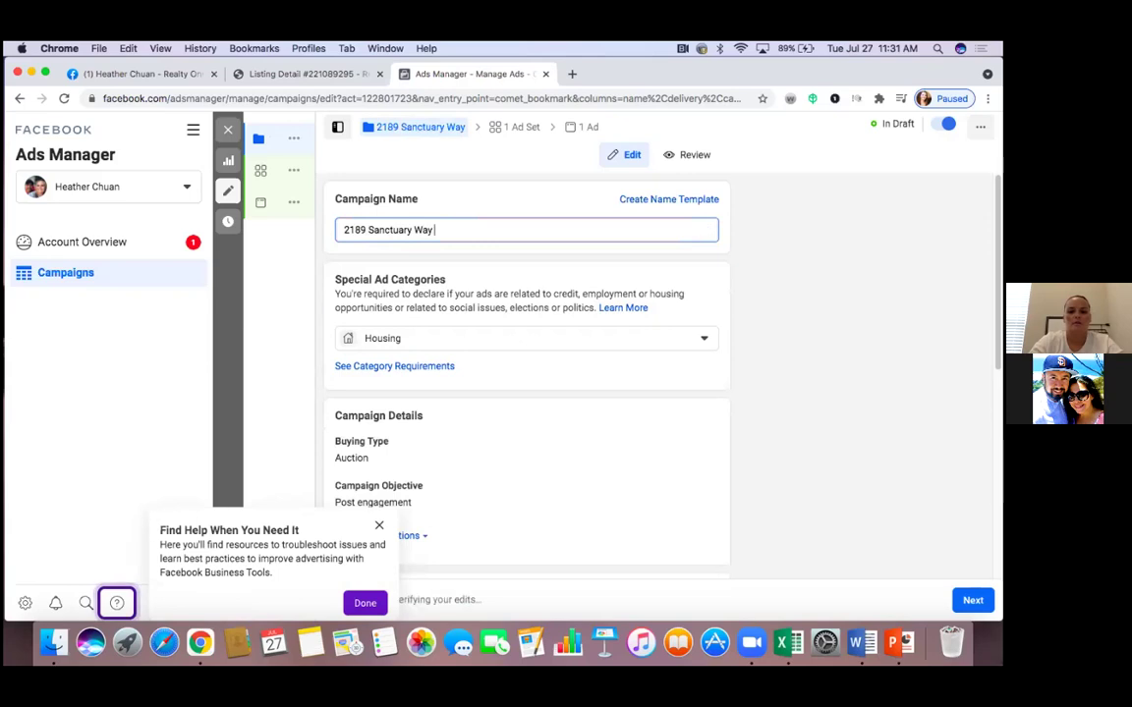
type("(E")
type("ngagement)")
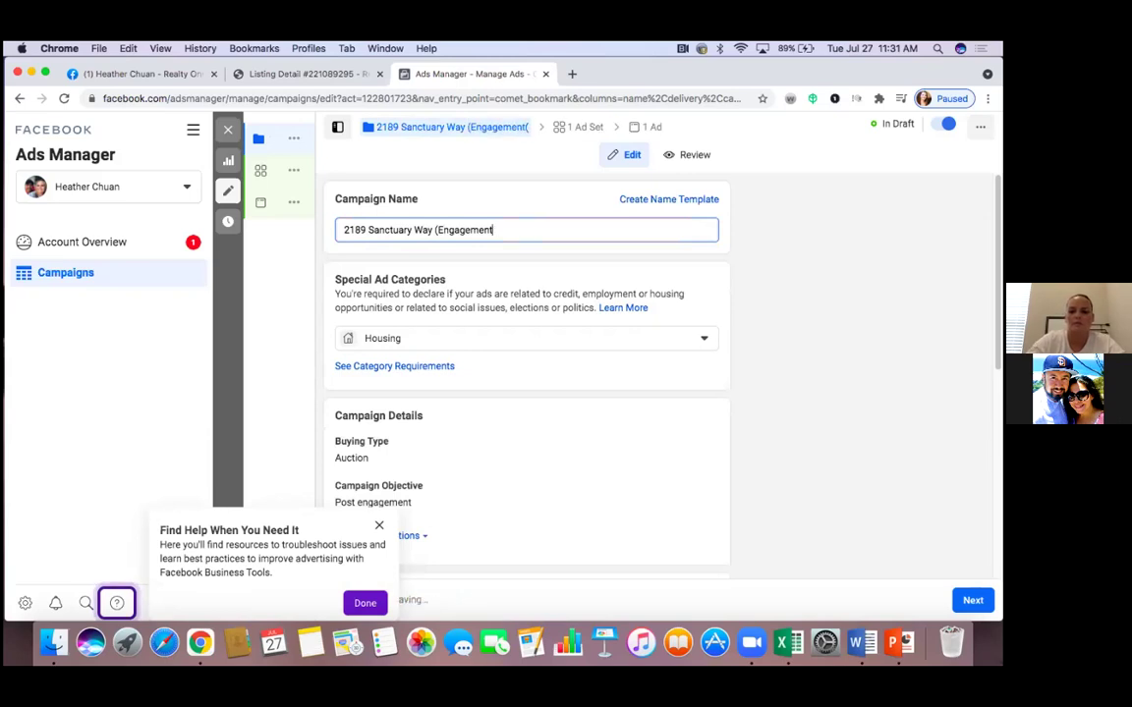
left_click(434, 229)
type("Image")
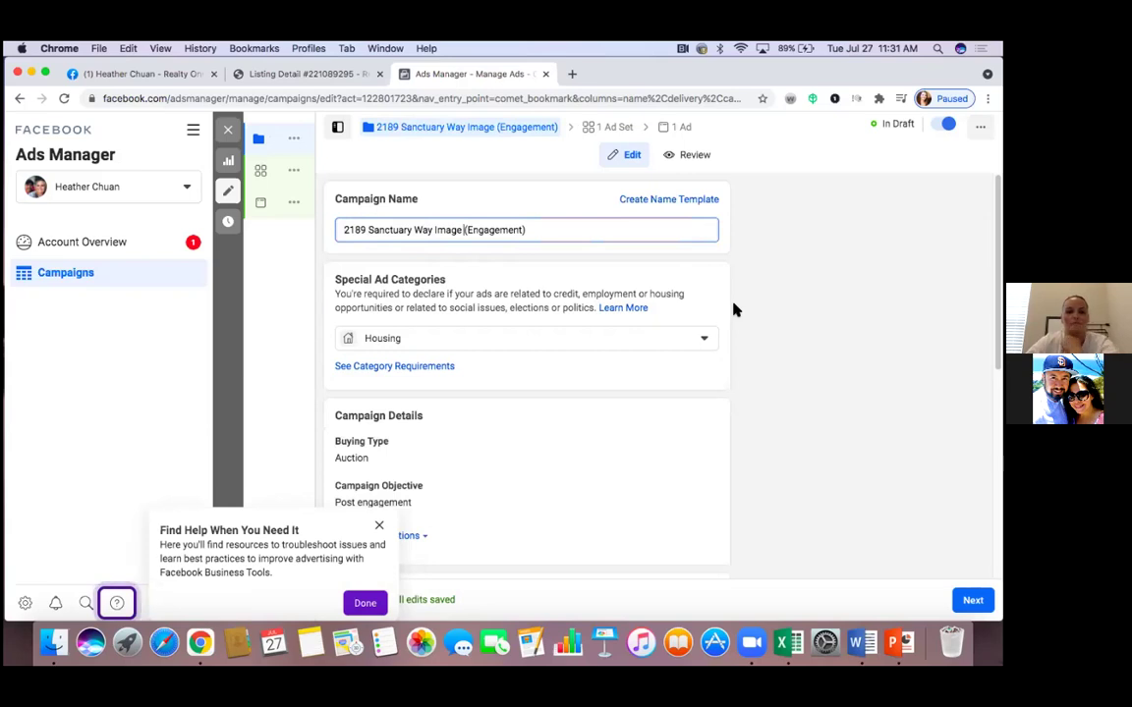
left_click(379, 528)
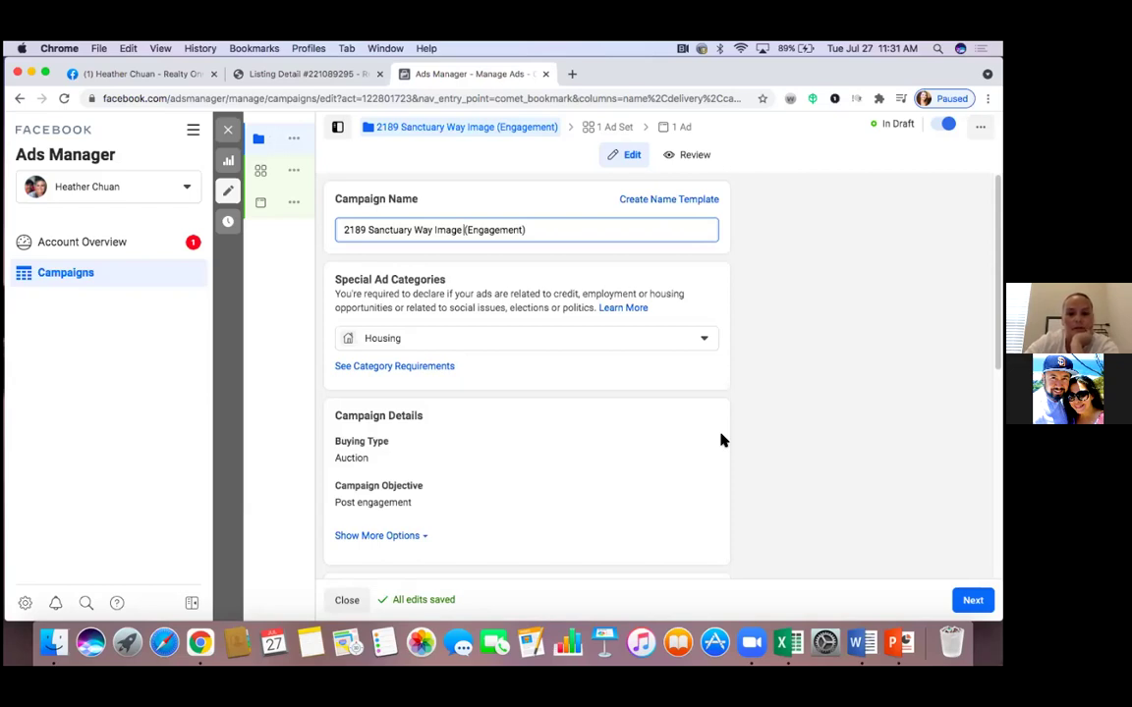
key("BackSpace")
key("BackSpace")
key("BackSpace")
key("BackSpace")
key("BackSpace")
key("BackSpace")
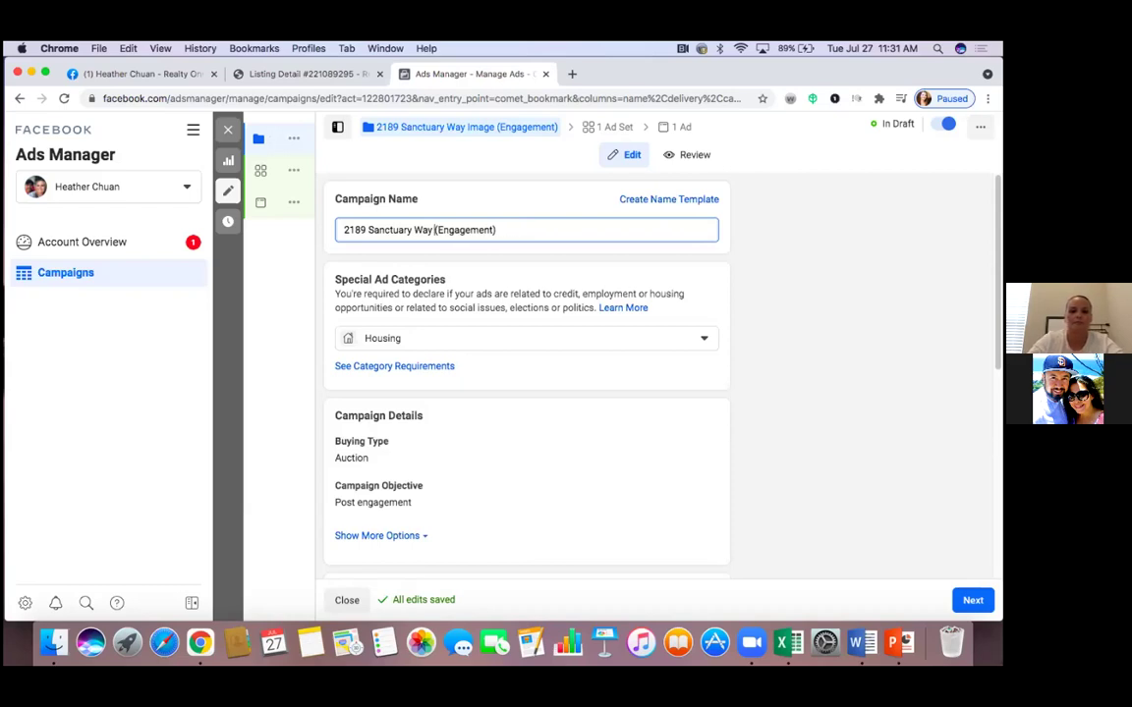
type("Slideshow")
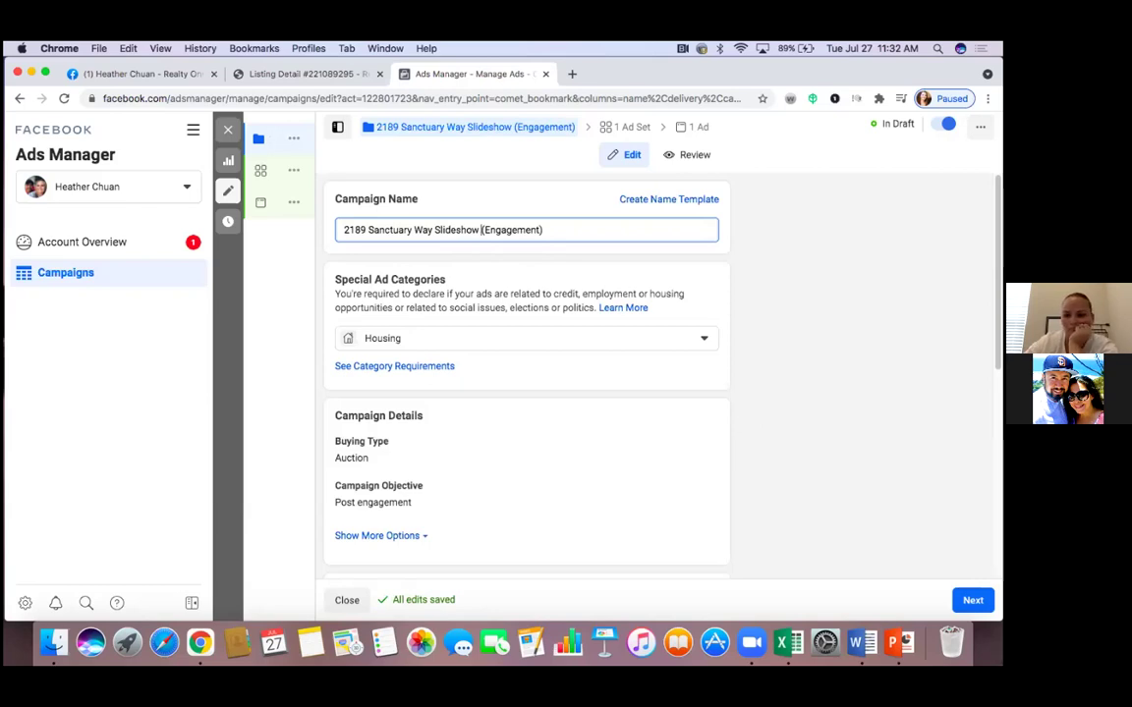
left_click(968, 600)
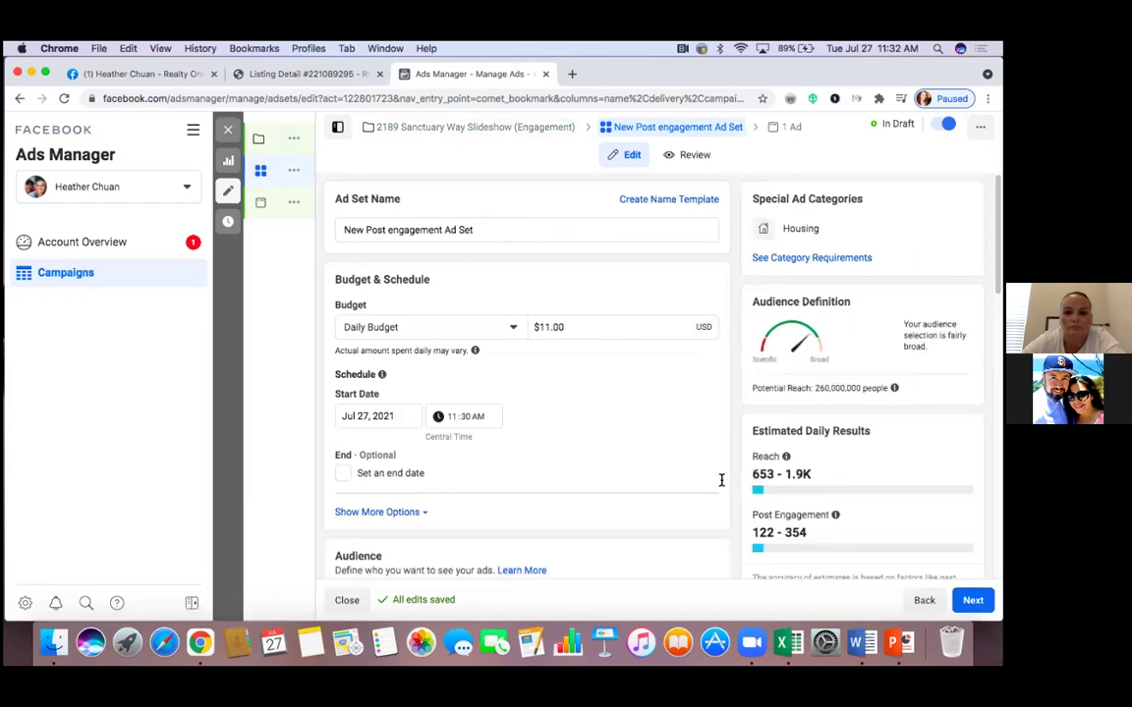
Switch the ad set from a $350.00 budget to a $100.00 lifetime budget
left_click(510, 331)
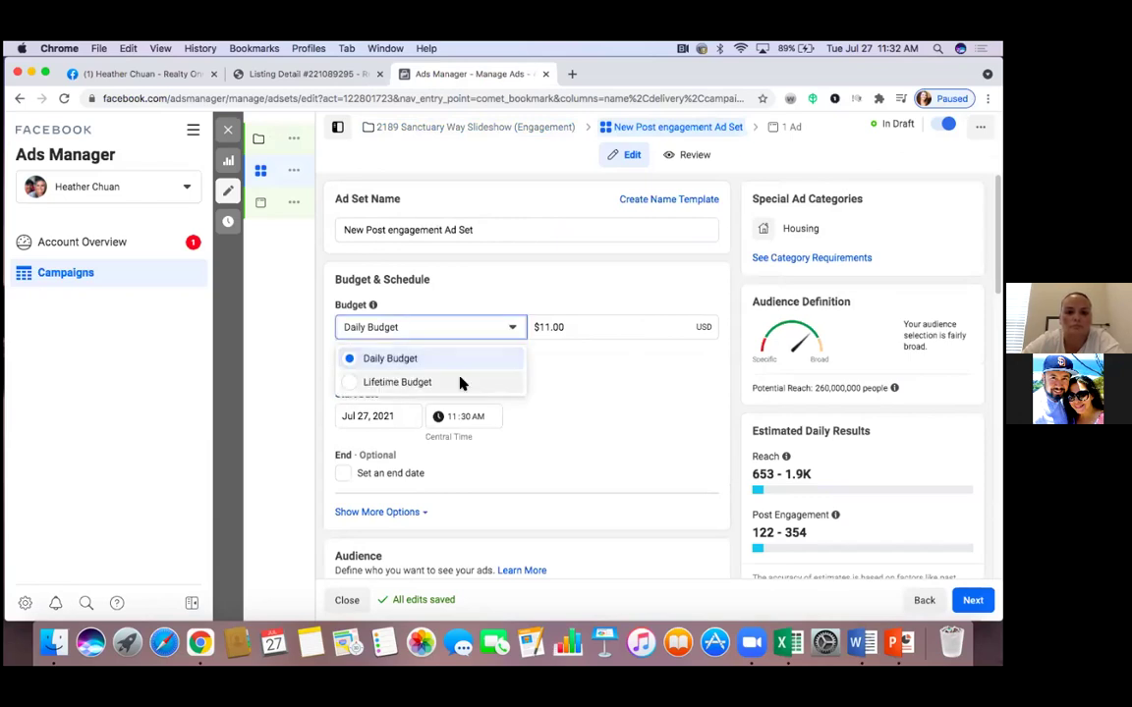
left_click(515, 382)
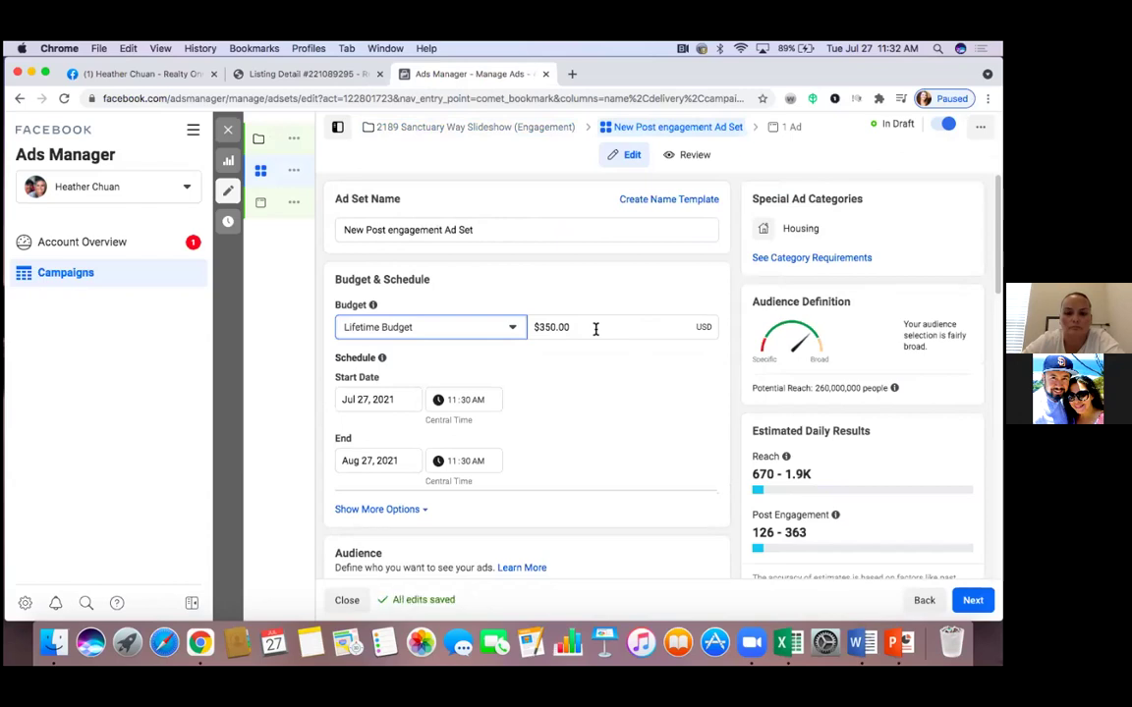
left_click(595, 329)
key("BackSpace")
key("BackSpace")
key("BackSpace")
key("BackSpace")
key("BackSpace")
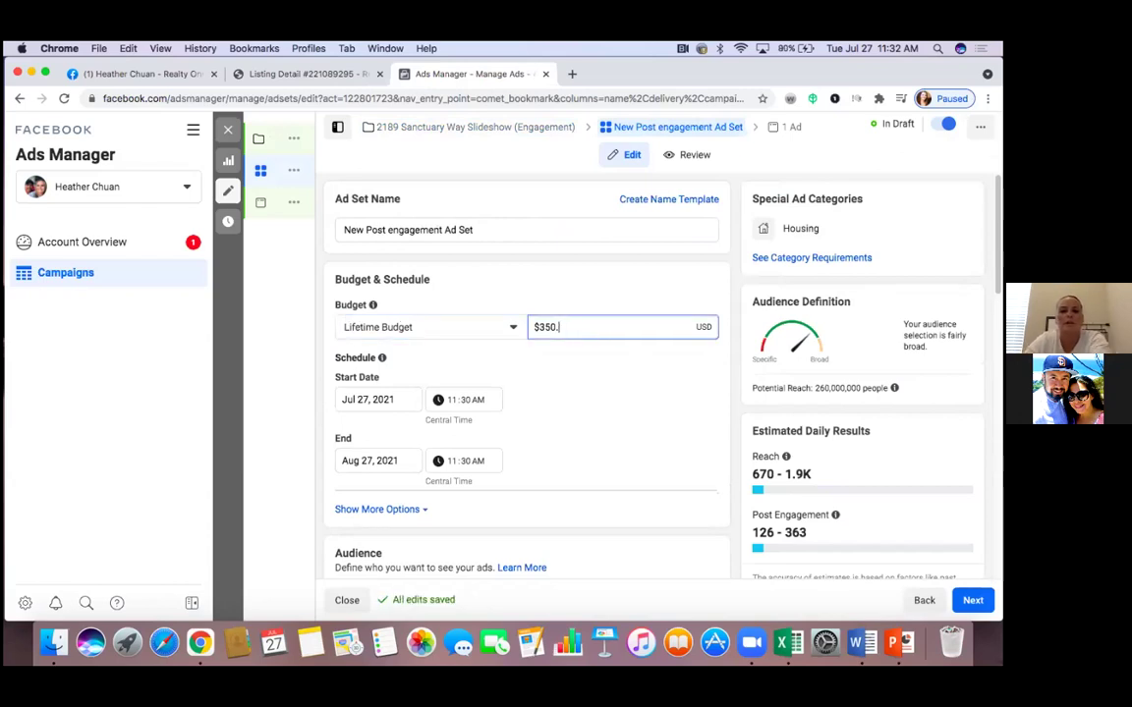
key("BackSpace")
type("1")
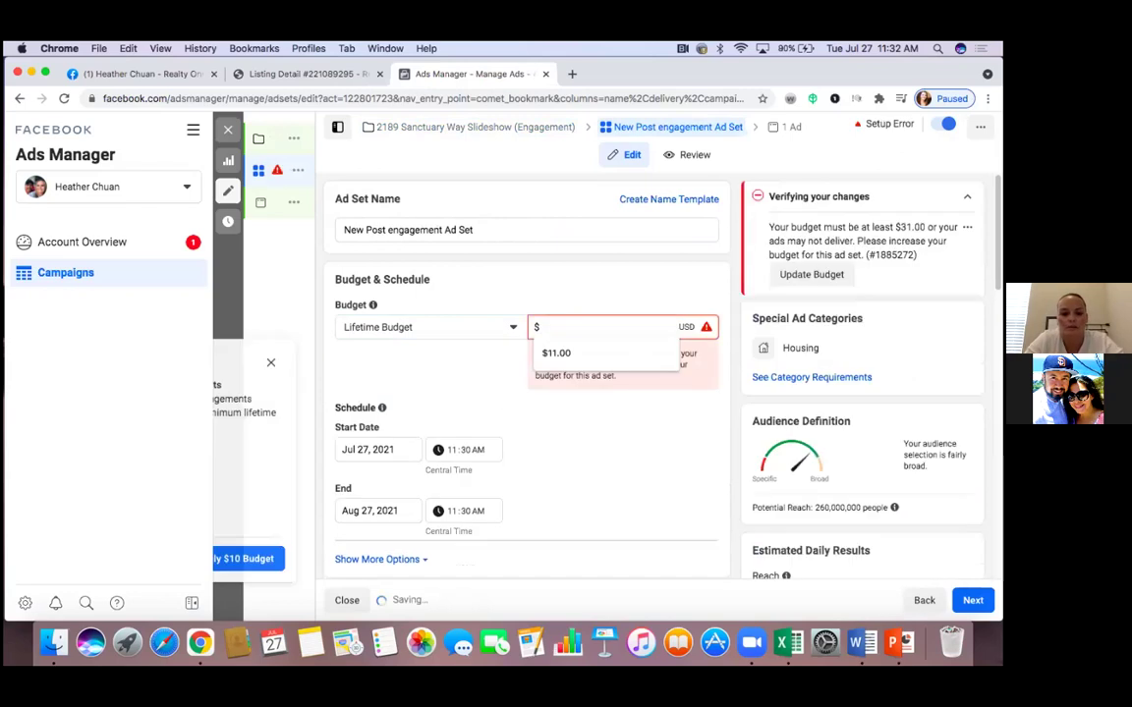
type("00.00")
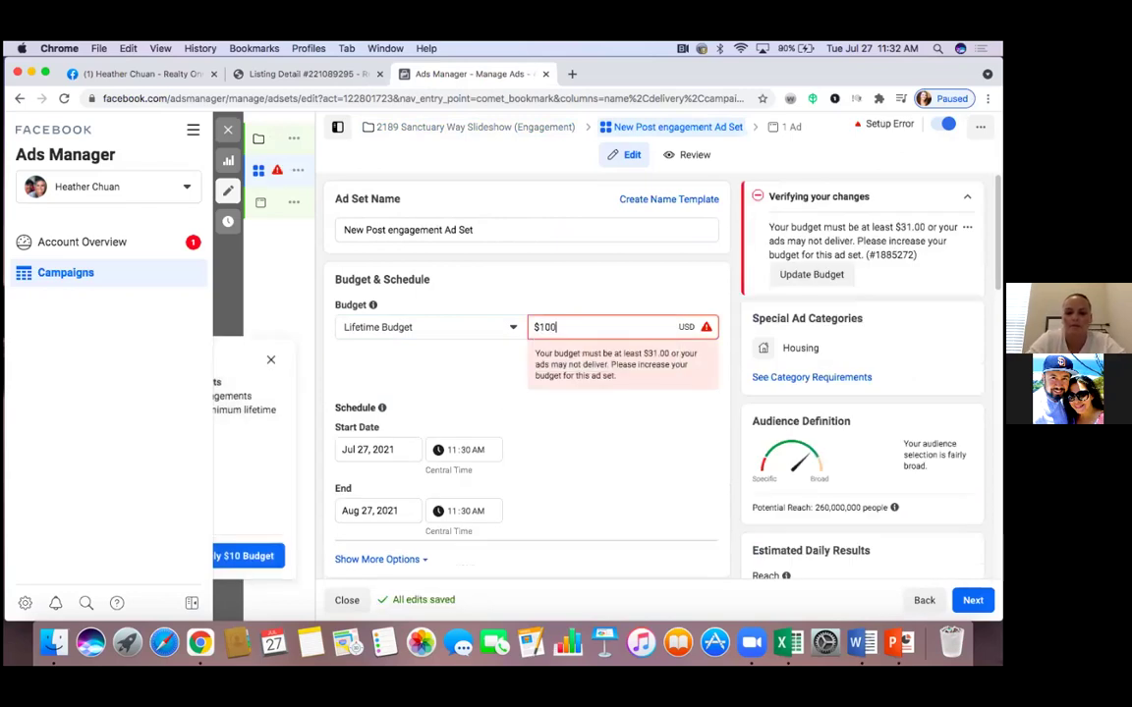
left_click(622, 402)
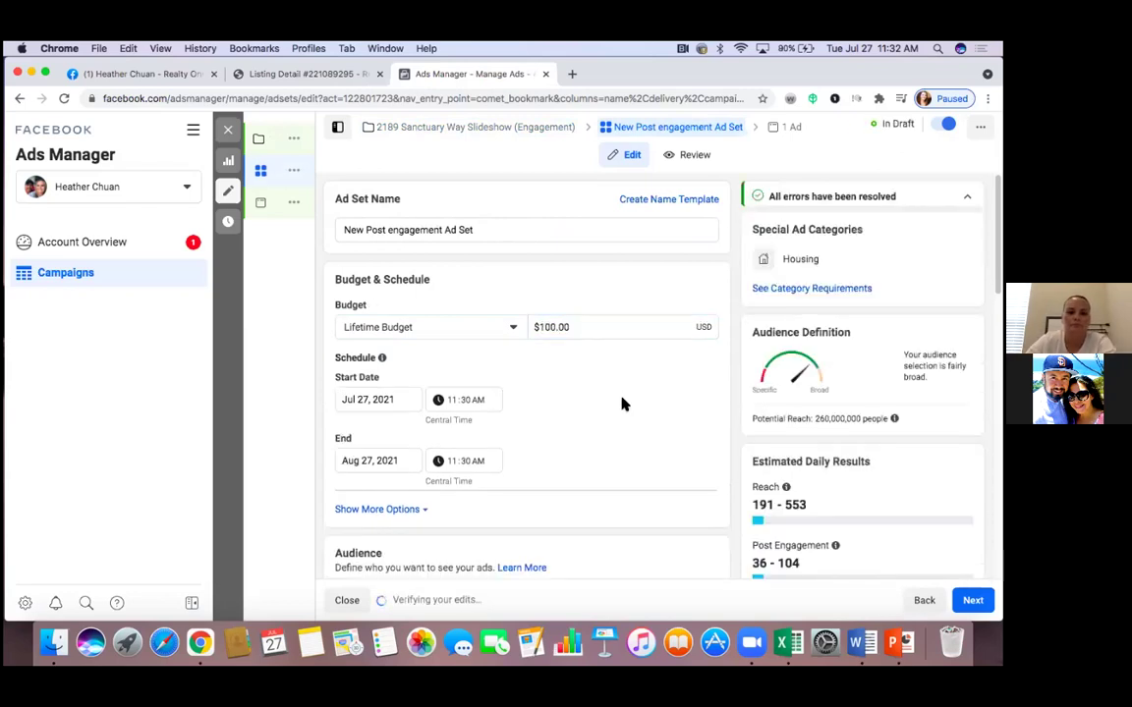
scroll(622, 402, "down", 2)
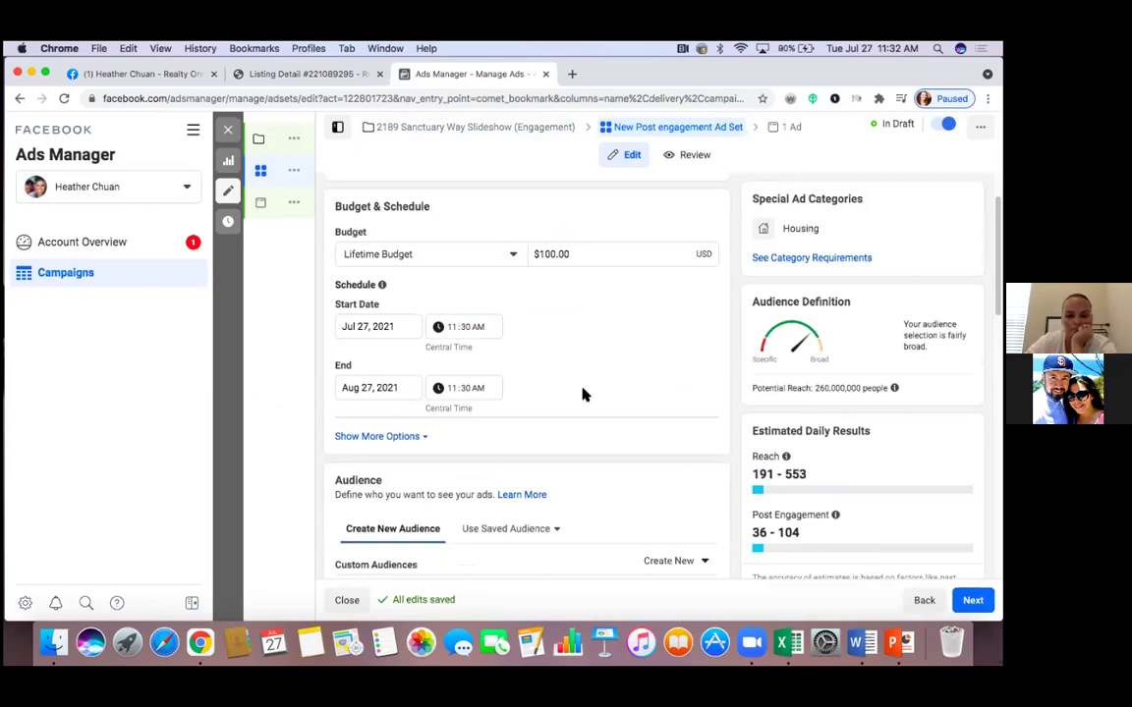
Set the ad set's end date to August 3, 2021
left_click(407, 391)
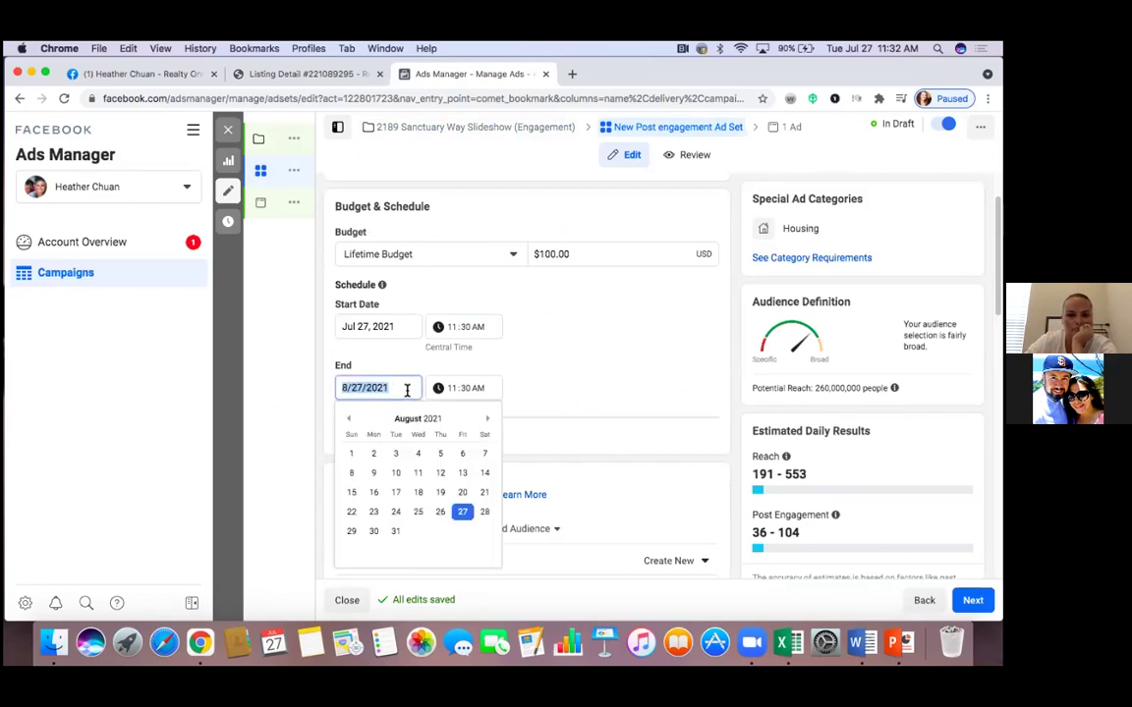
left_click(350, 420)
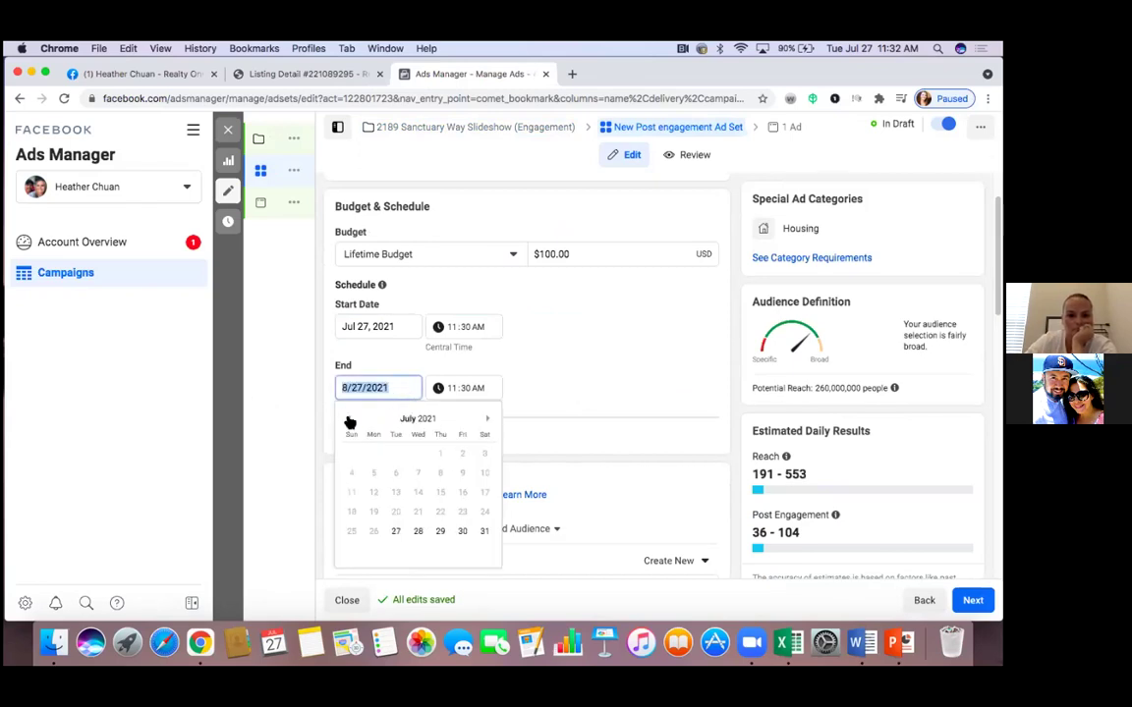
left_click(487, 420)
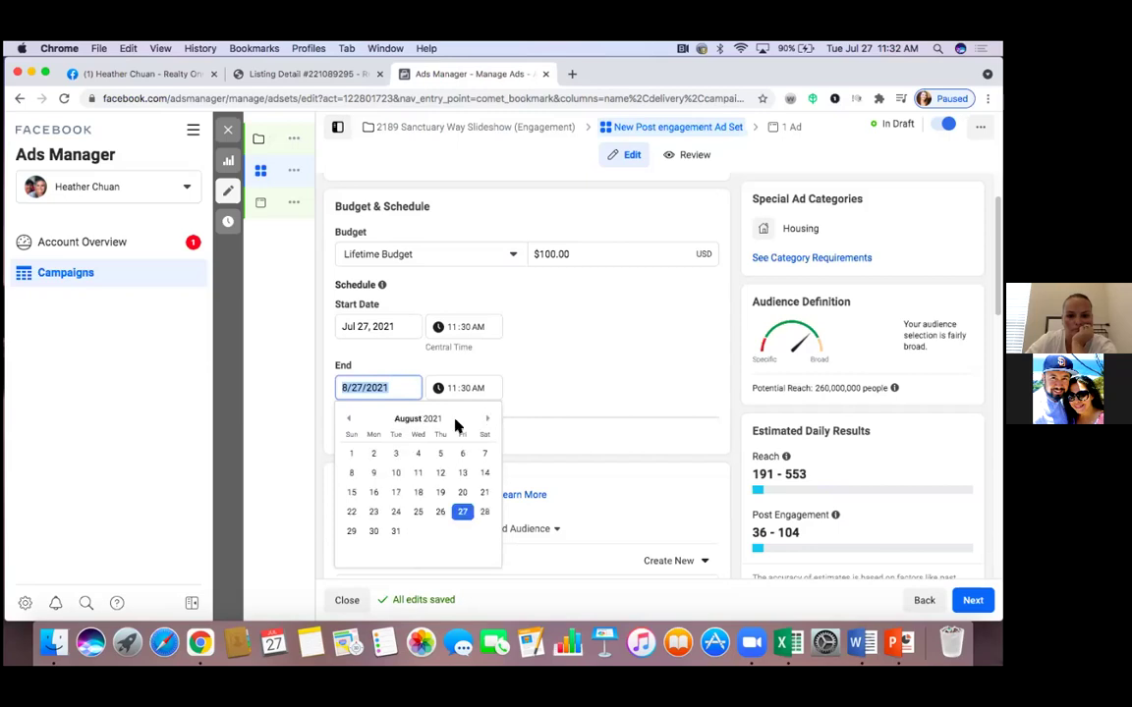
left_click(396, 454)
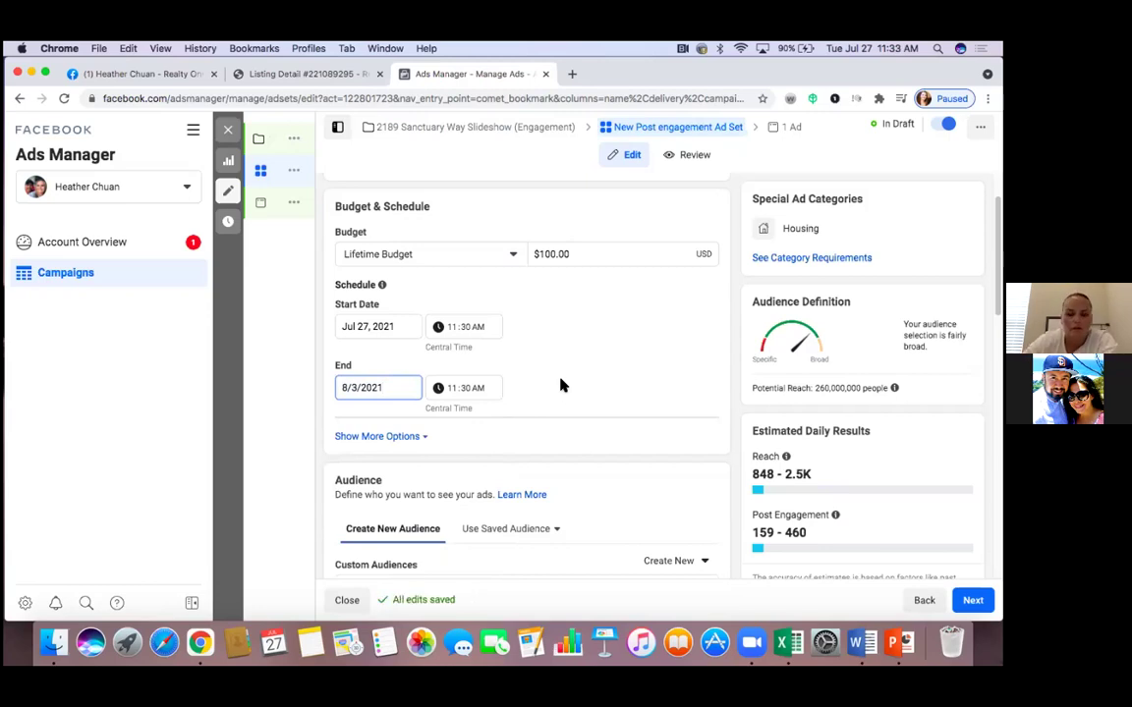
Set the schedule start to July 28, 2021 at 6:00 AM
left_click(394, 325)
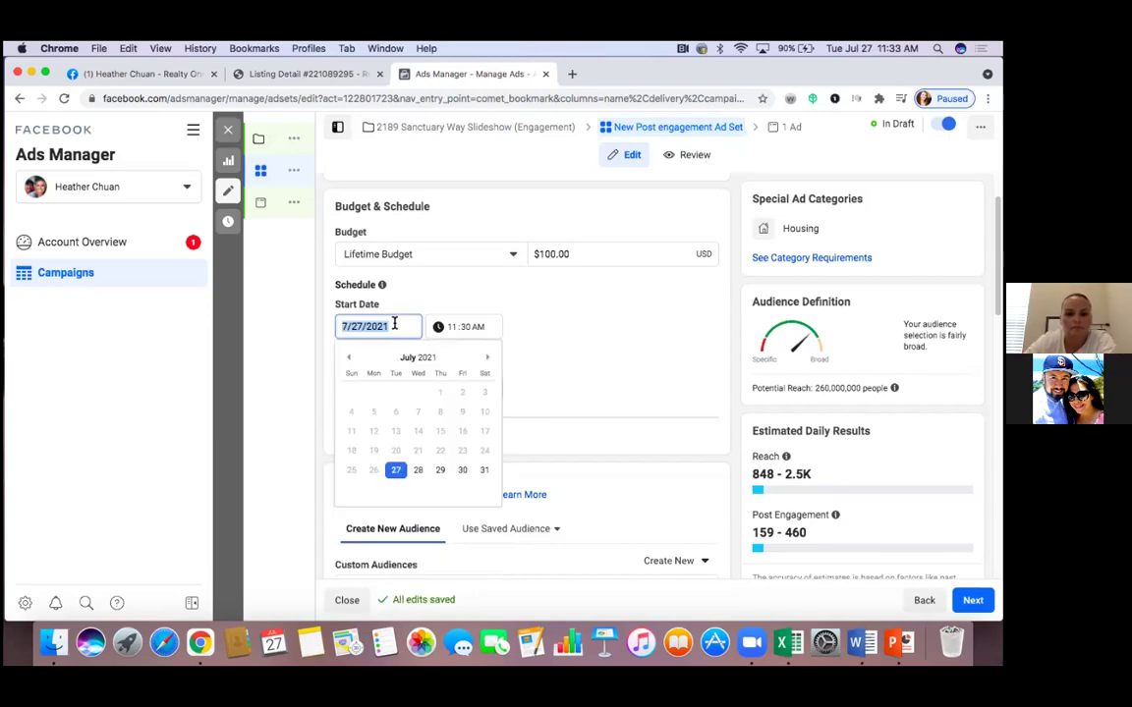
left_click(421, 470)
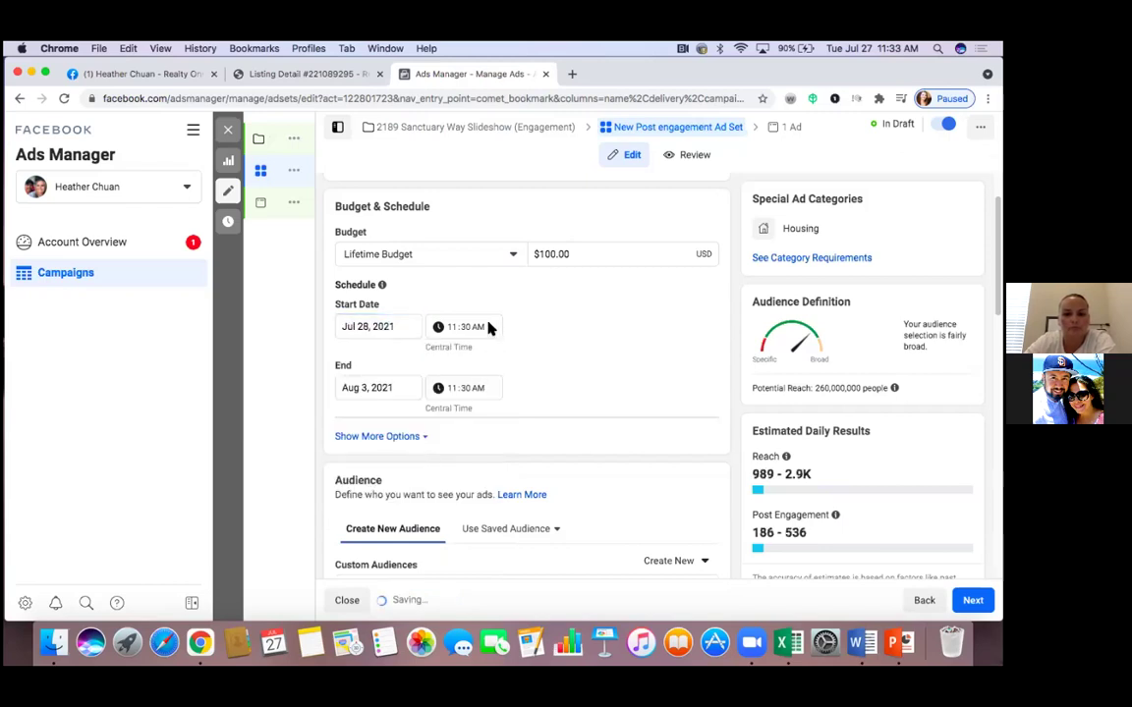
left_click(474, 327)
key("BackSpace")
key("BackSpace")
key("BackSpace")
key("BackSpace")
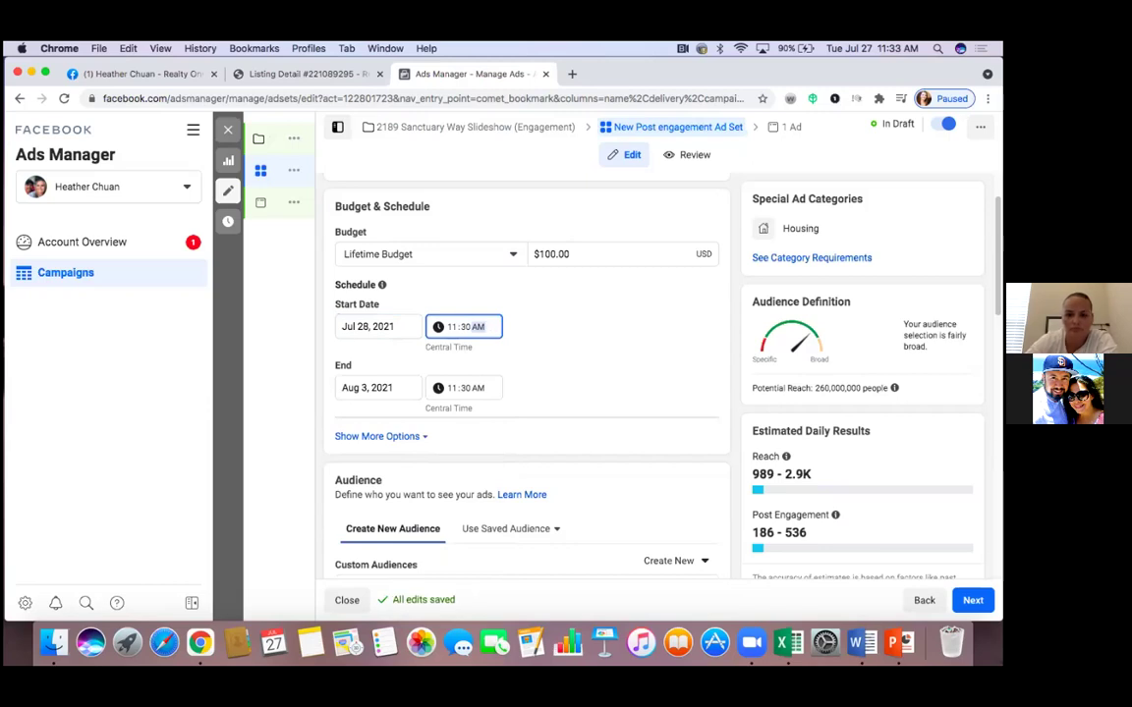
left_click(405, 327)
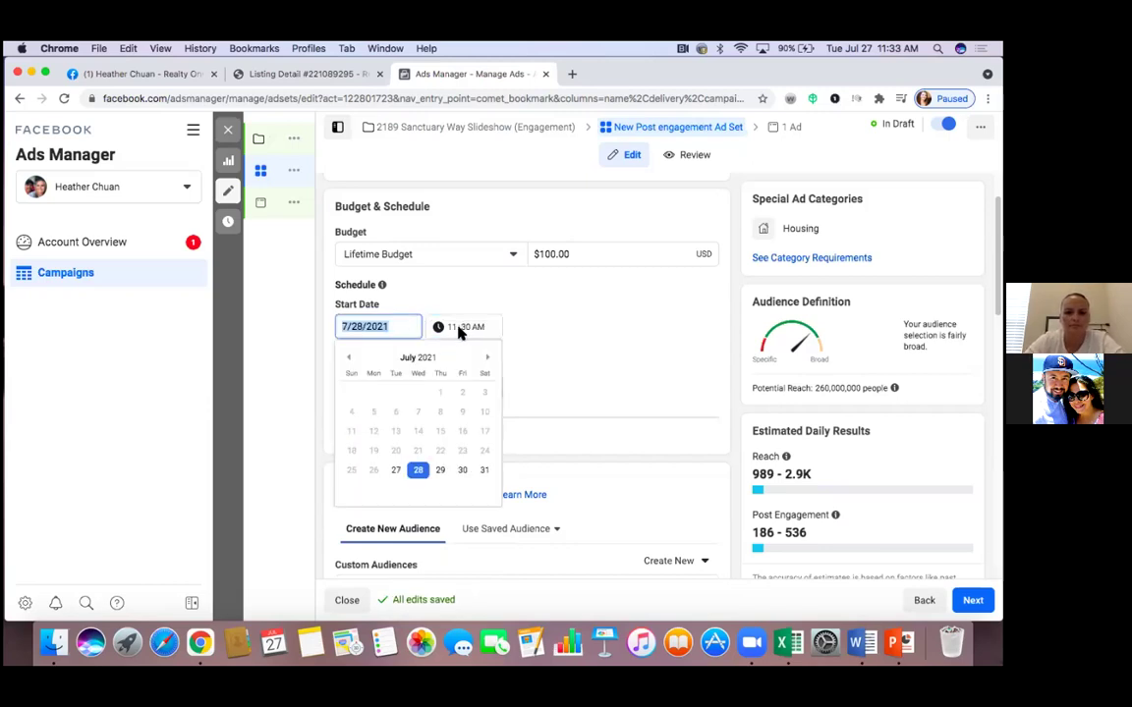
left_click(460, 330)
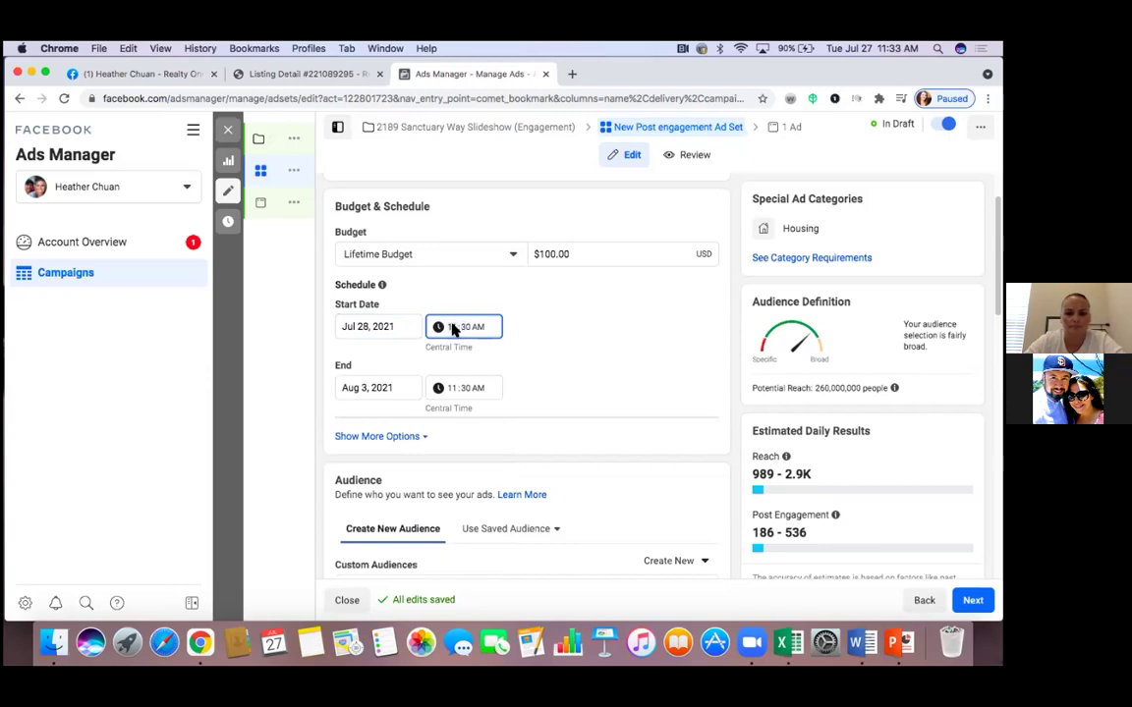
type("6:")
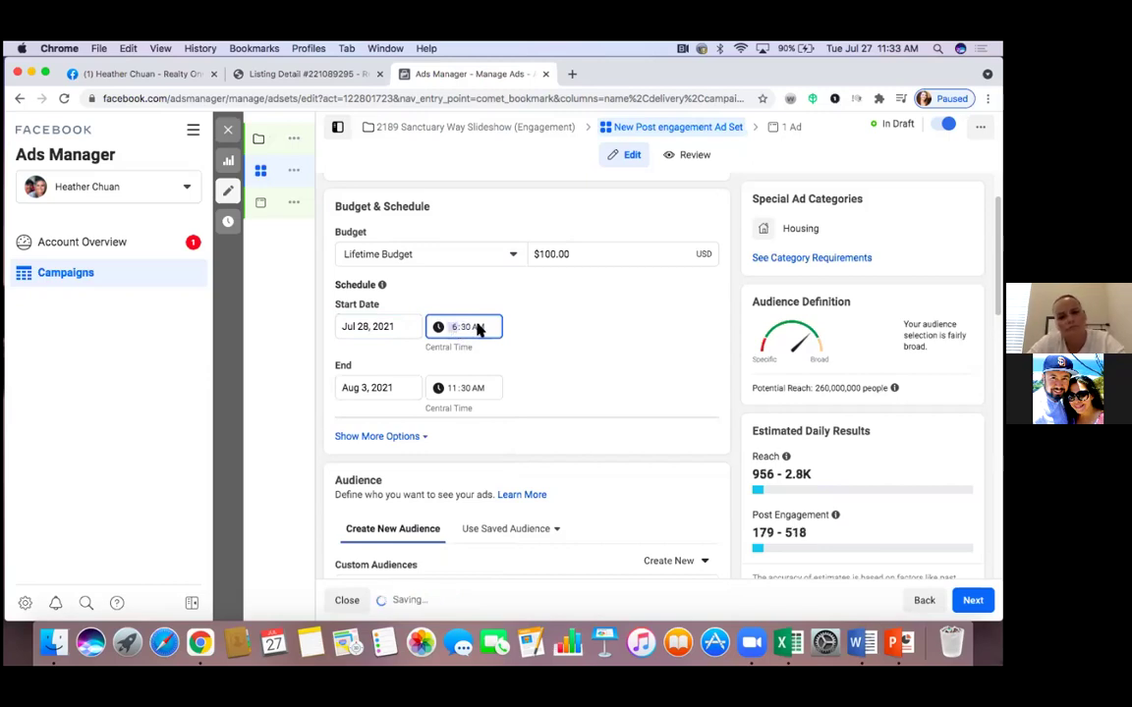
type("00")
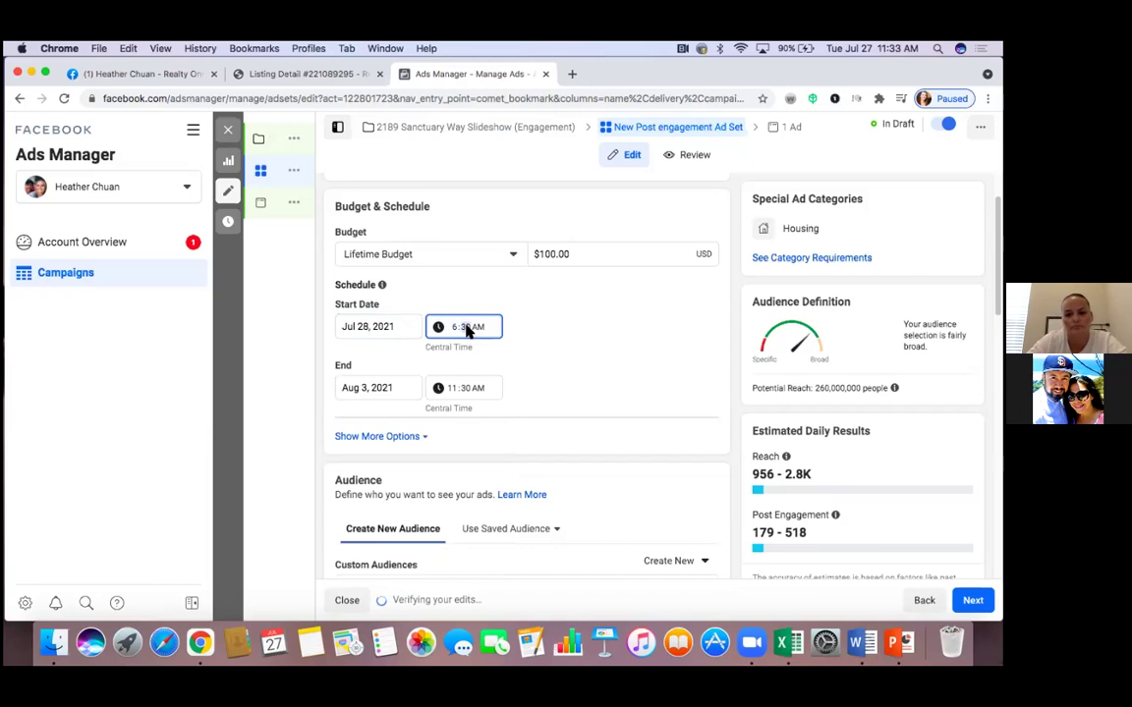
left_click(550, 337)
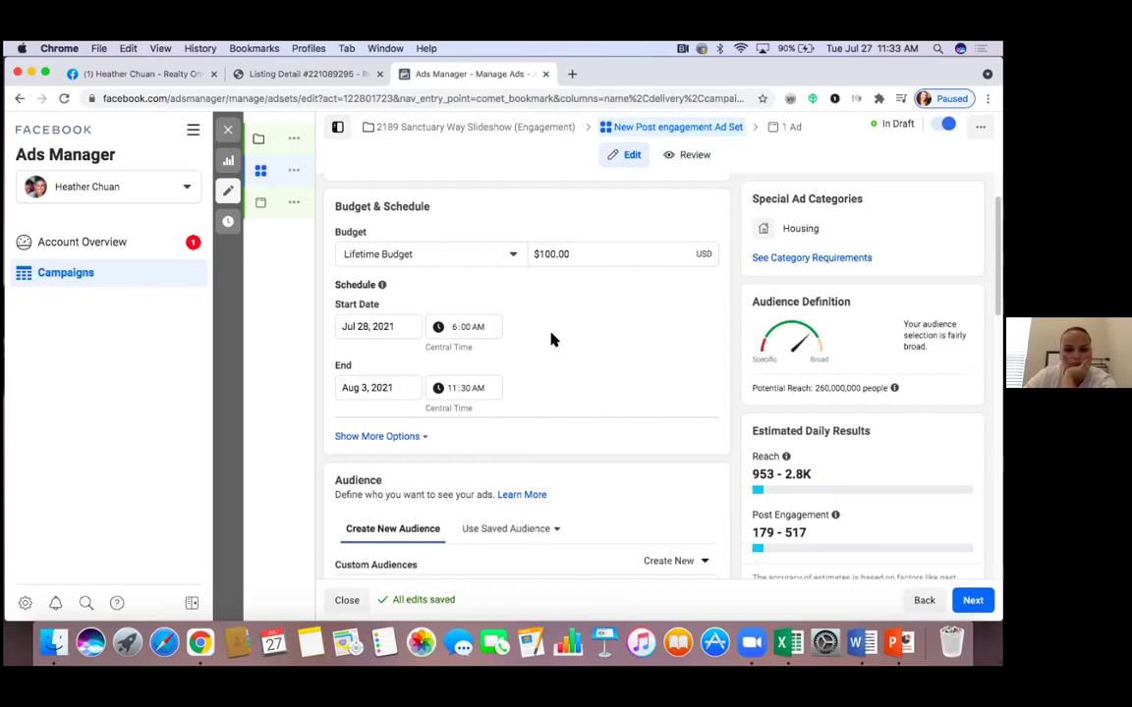
Change the schedule end to August 6, 2021 at 6:00 AM
left_click(394, 388)
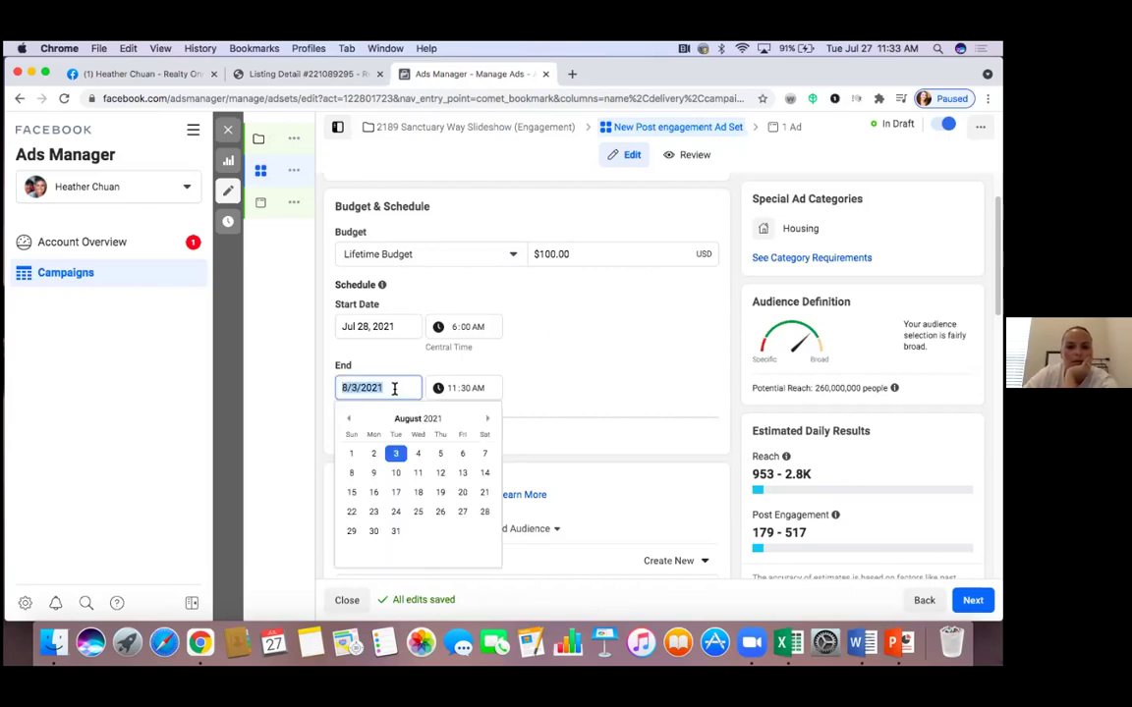
left_click(467, 456)
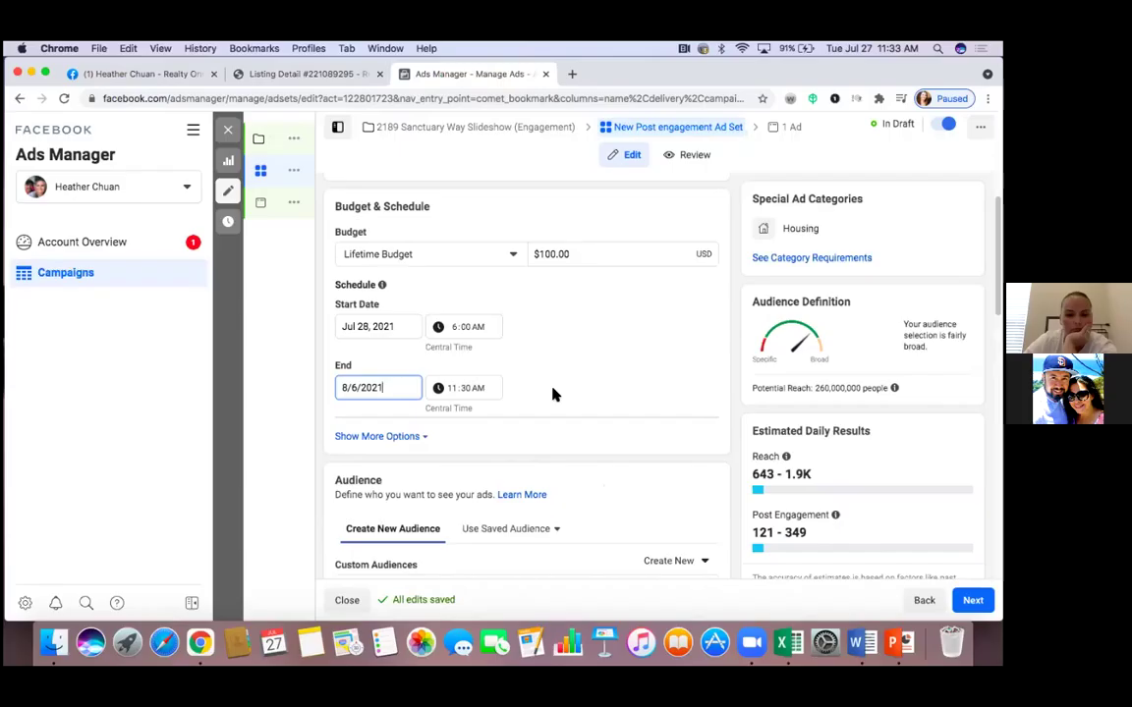
left_click(451, 389)
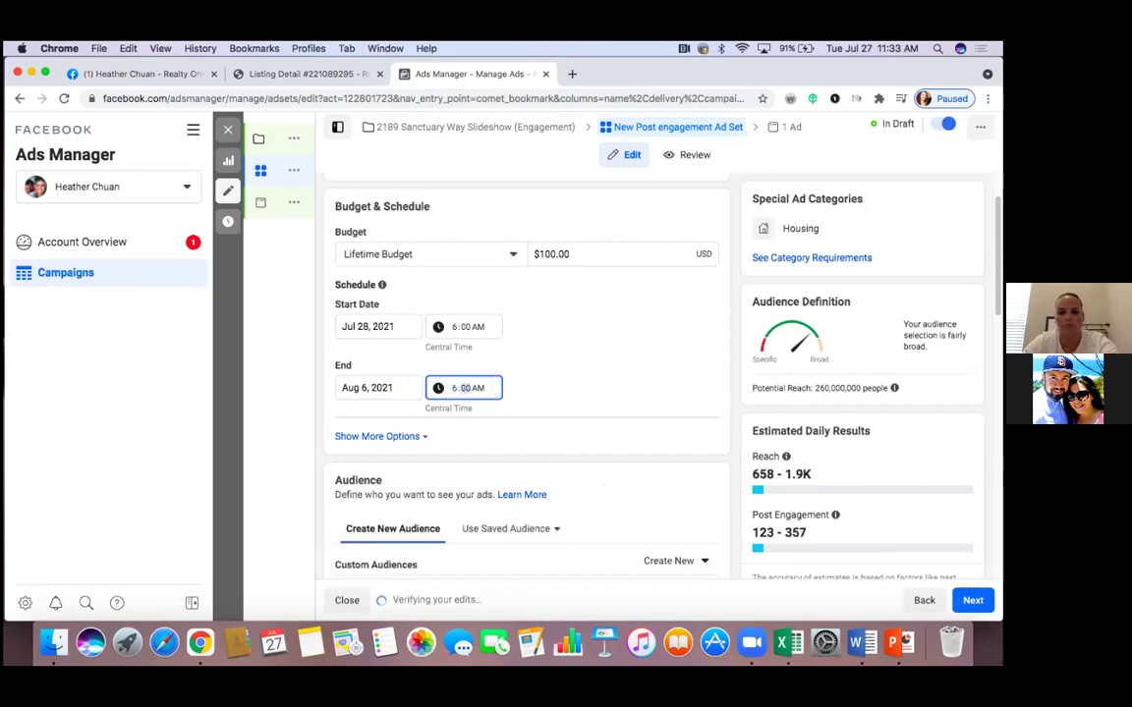
type("00")
left_click(550, 389)
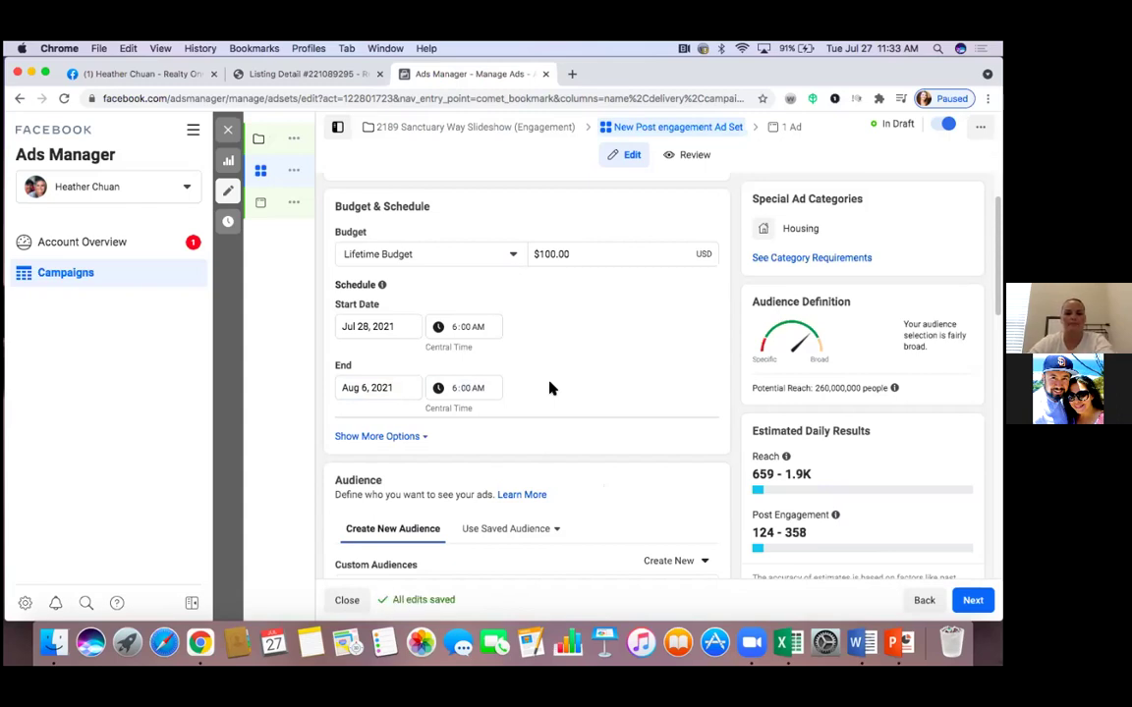
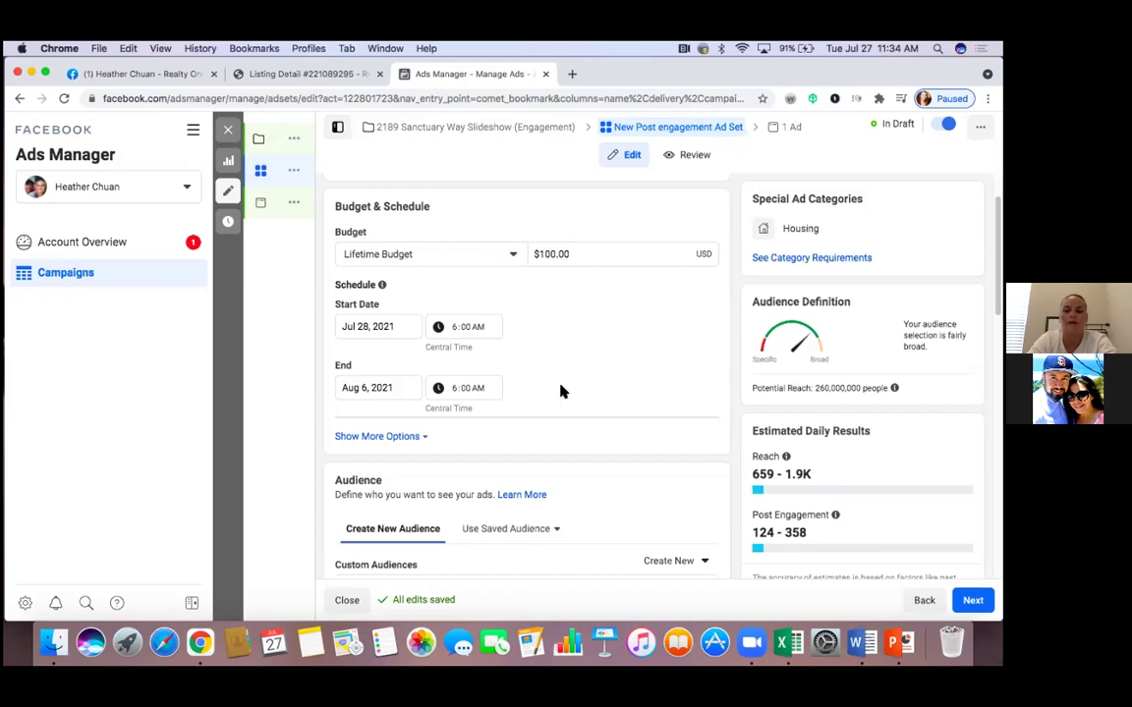
Open the ad set's Locations targeting and check the United States area-inclusion options without changing them
scroll(560, 391, "down", 5)
scroll(561, 386, "down", 2)
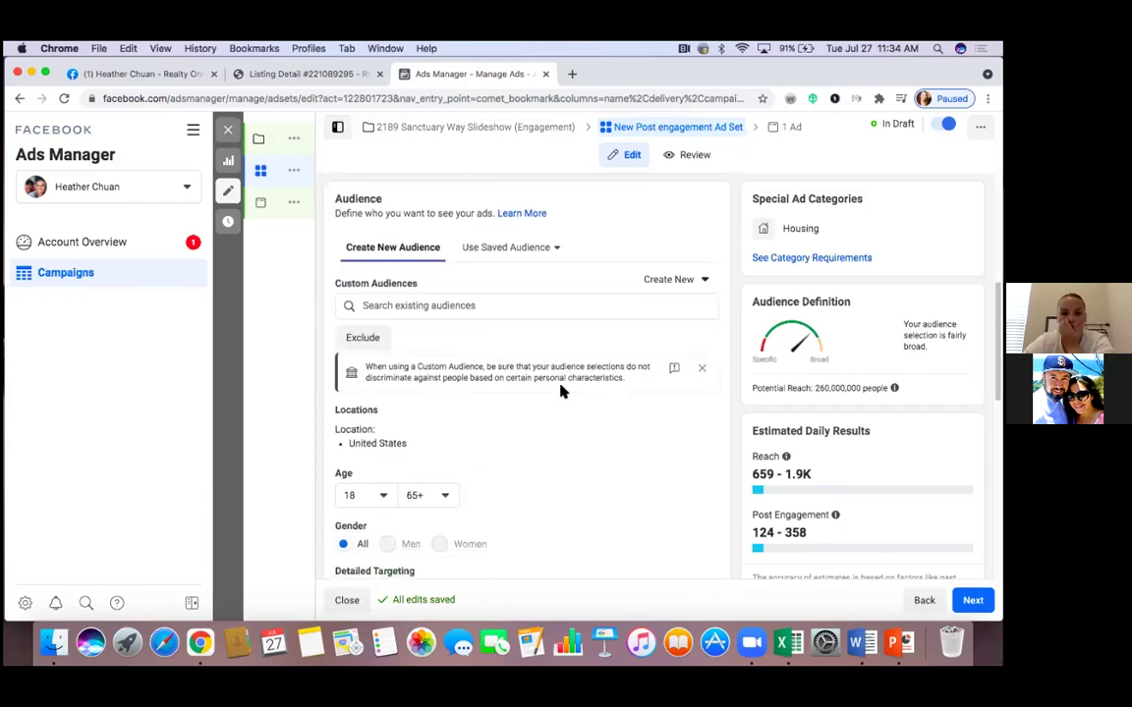
scroll(561, 391, "down", 1)
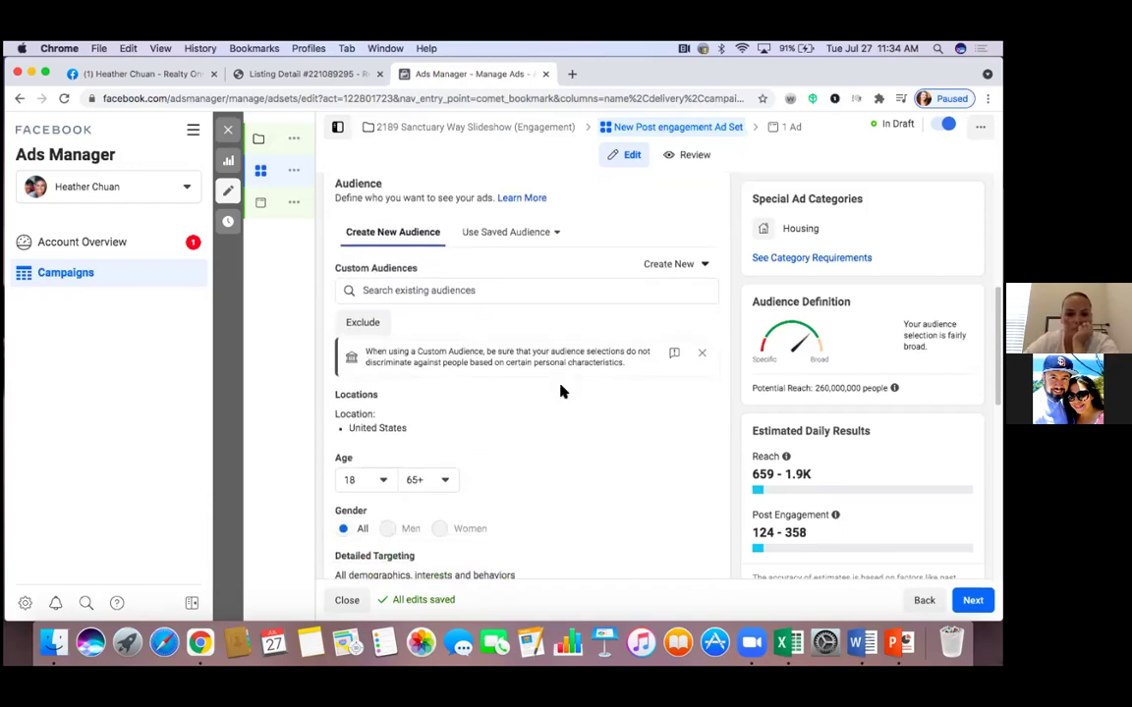
scroll(561, 391, "down", 2)
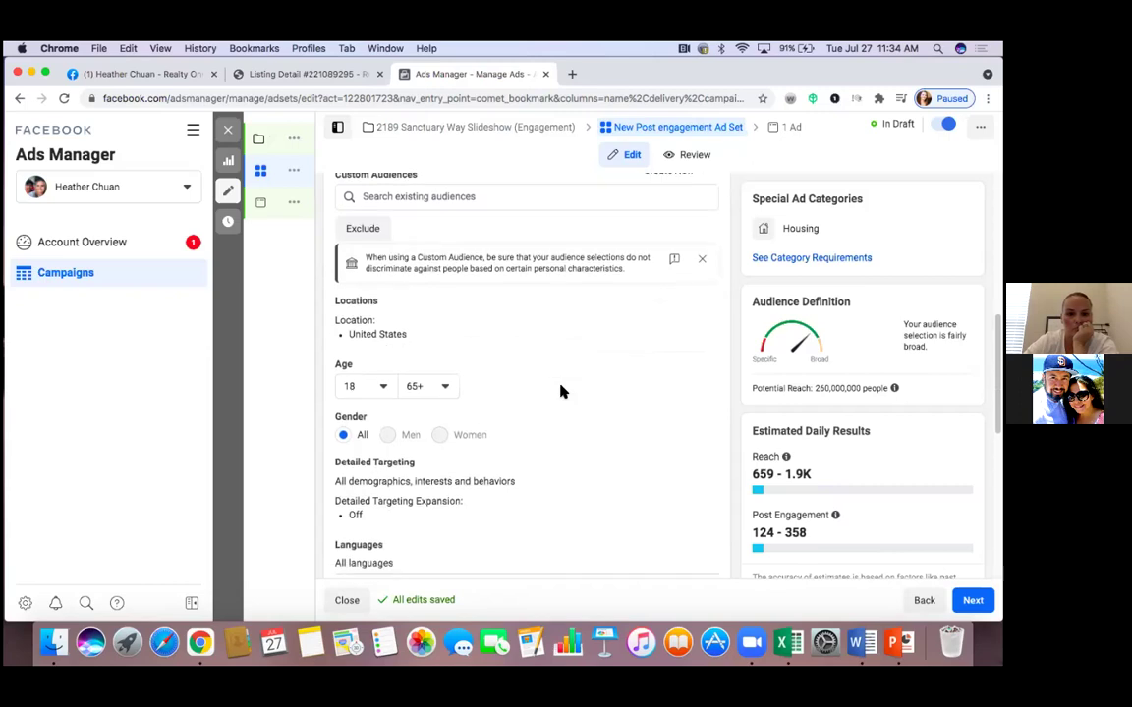
left_click(701, 308)
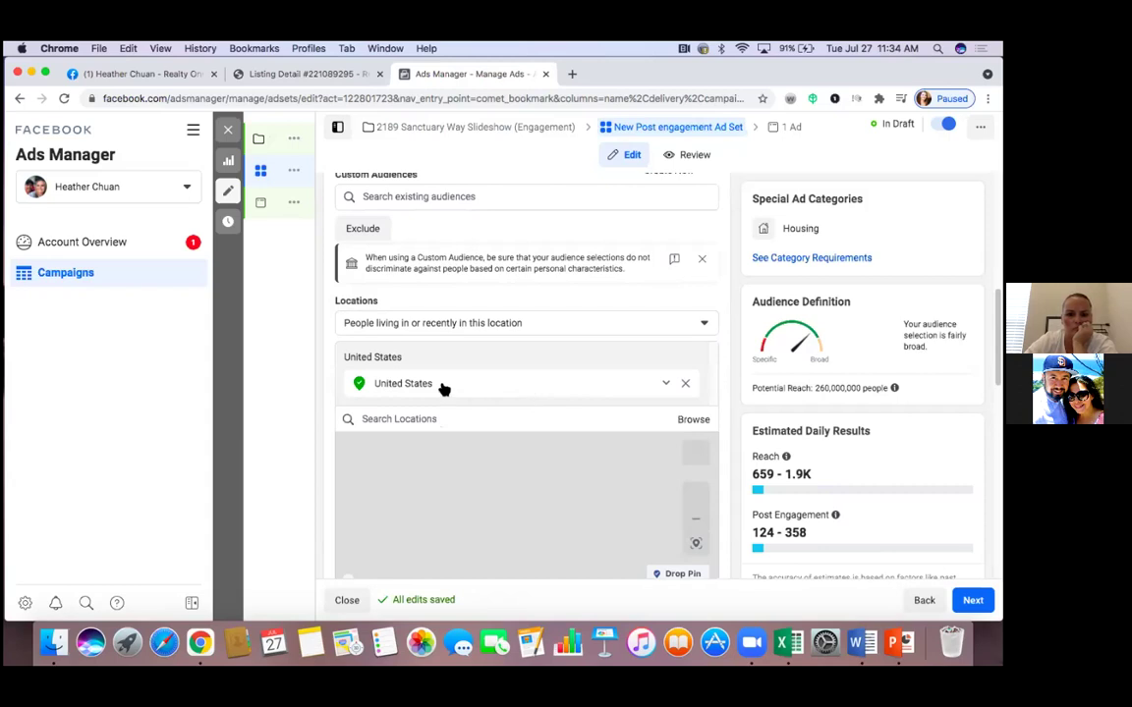
left_click(665, 384)
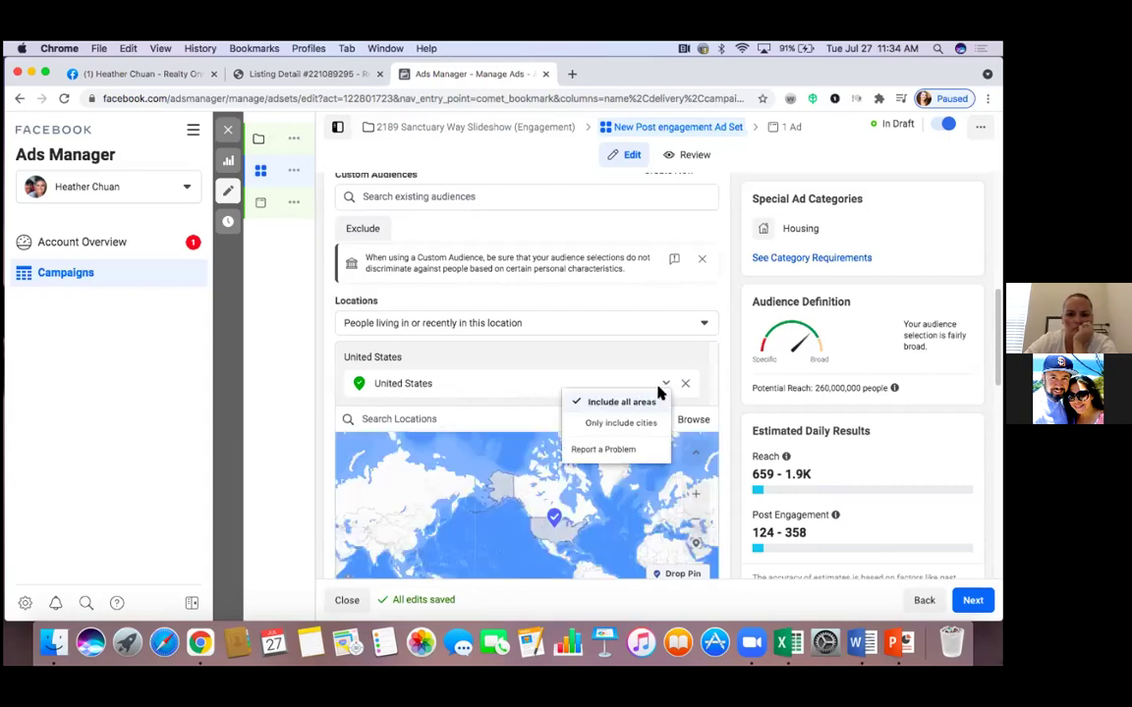
left_click(560, 368)
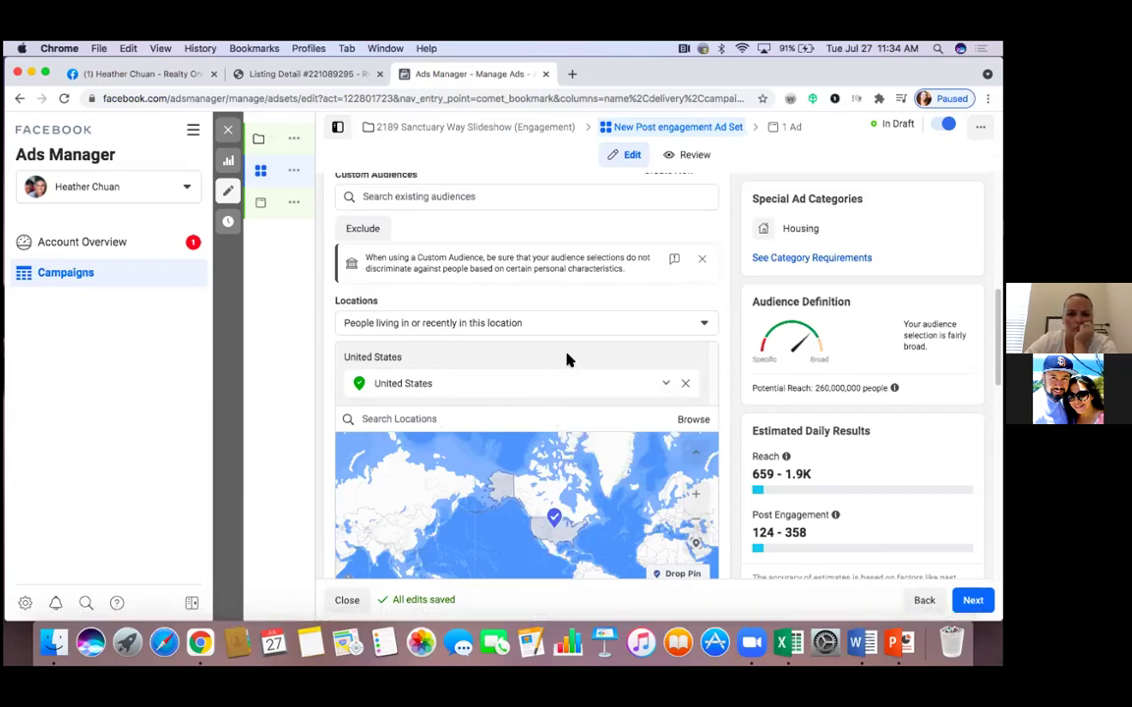
scroll(566, 359, "down", 3)
scroll(569, 356, "down", 1)
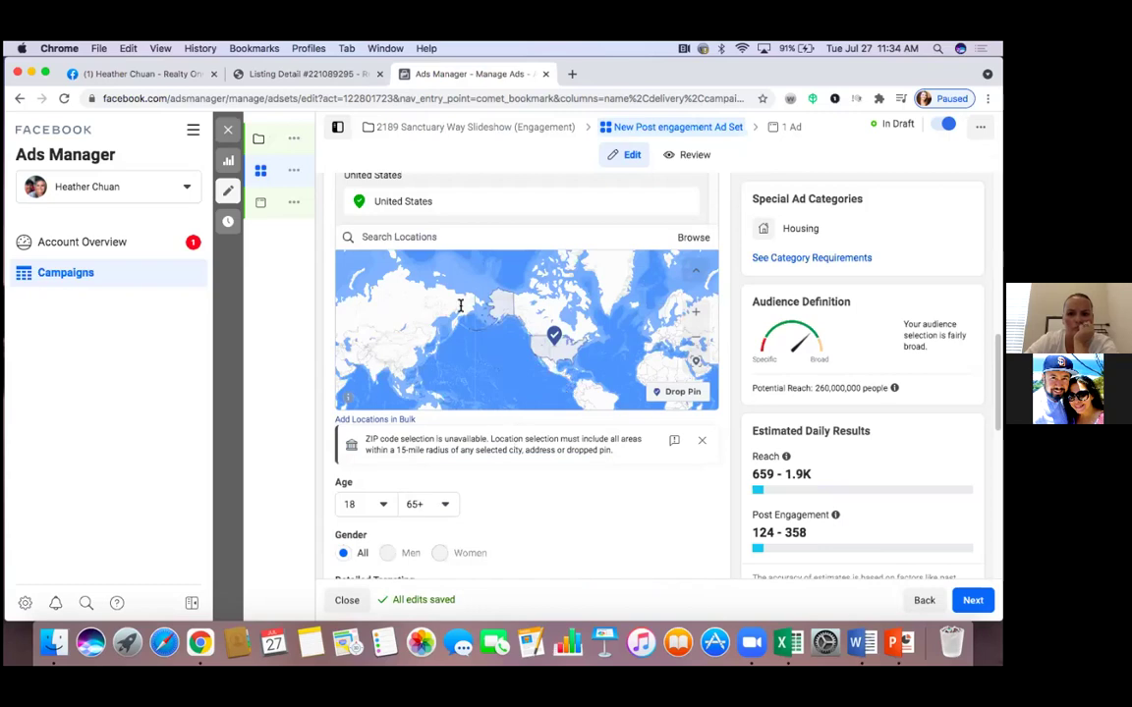
scroll(447, 270, "up", 1)
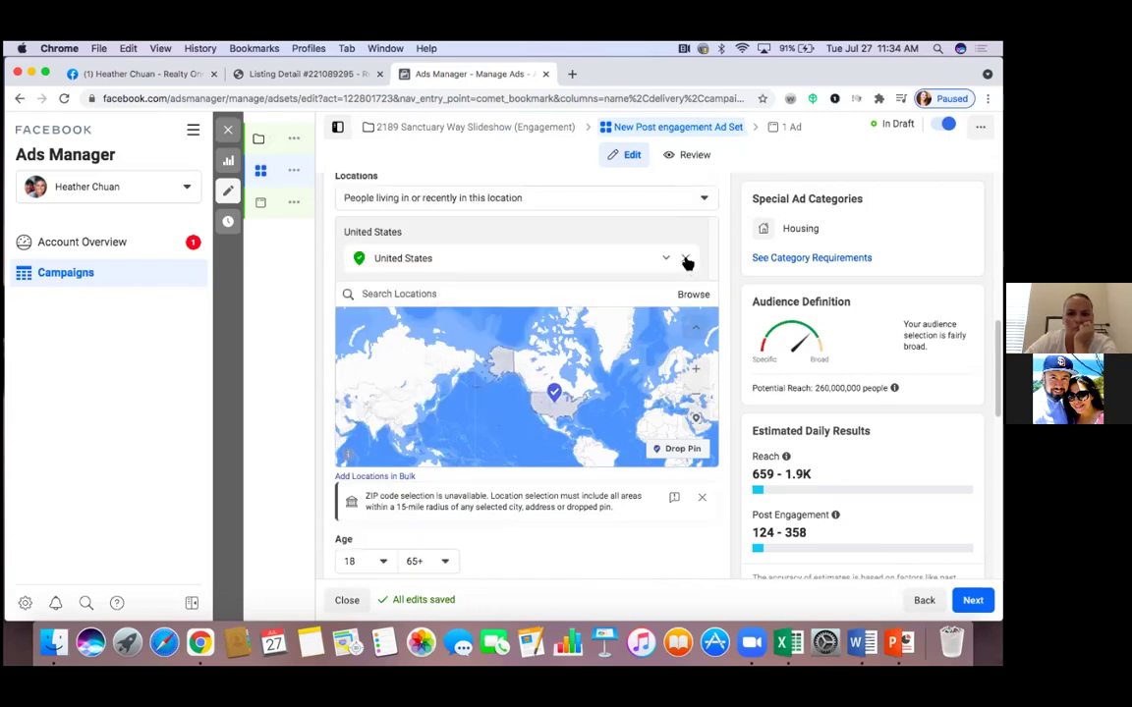
Remove United States from locations, keeping 'People living in or recently in this location'
left_click(685, 260)
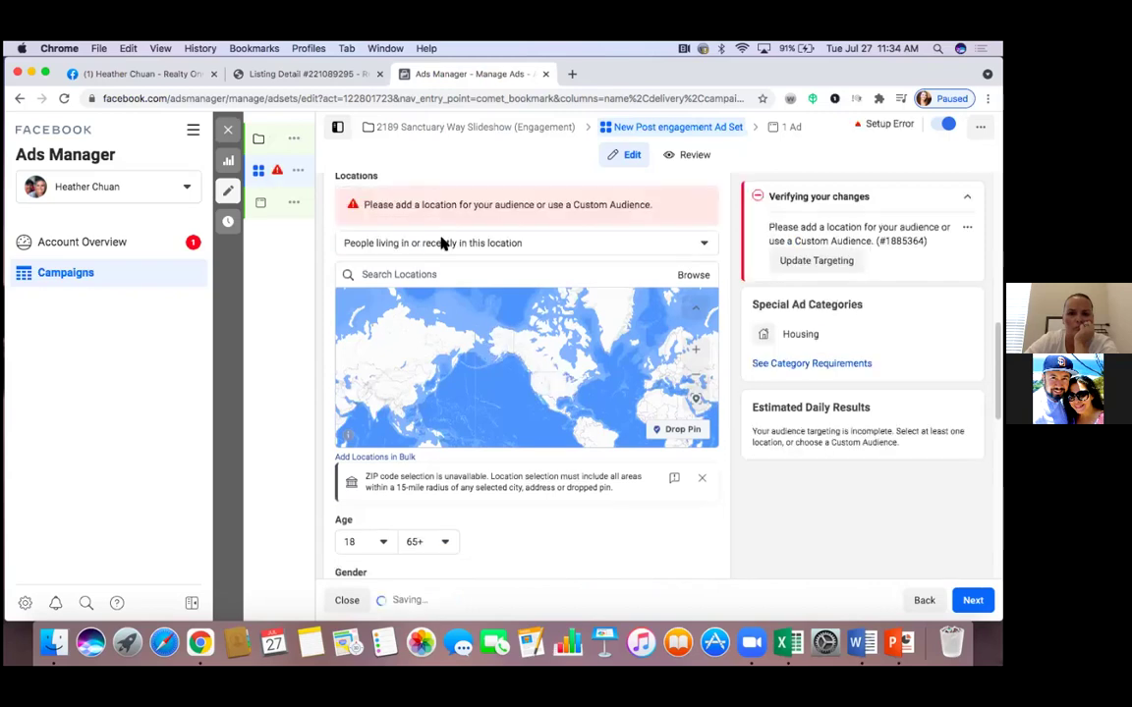
left_click(439, 245)
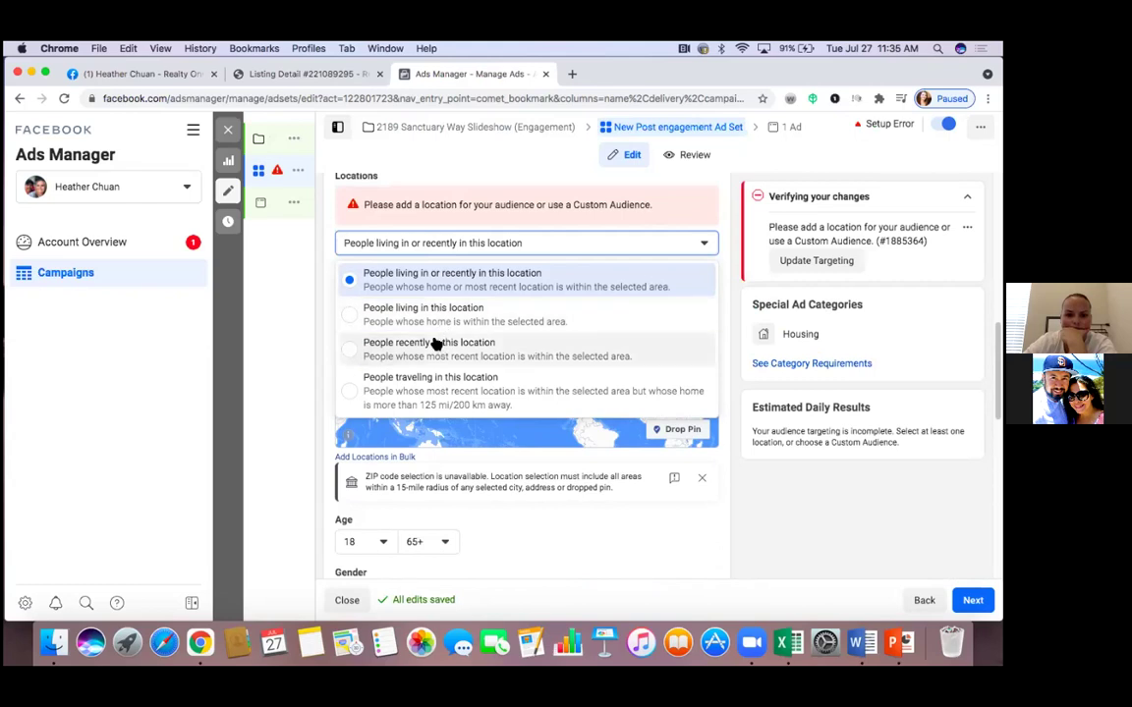
left_click(431, 280)
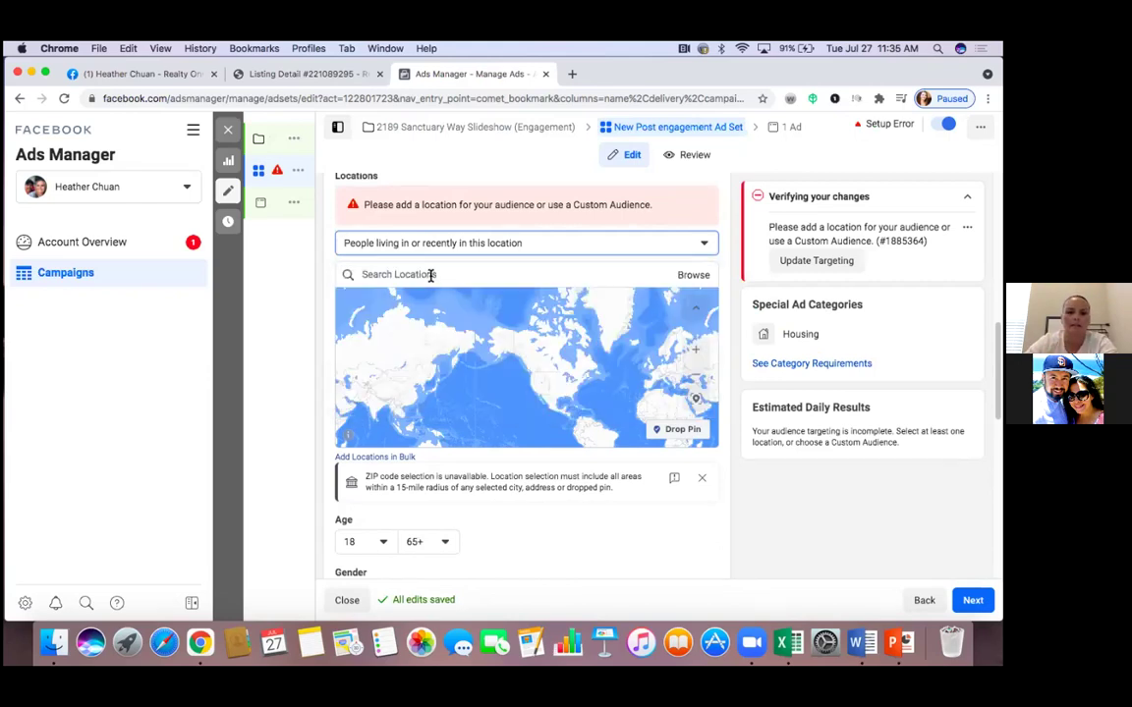
left_click(430, 276)
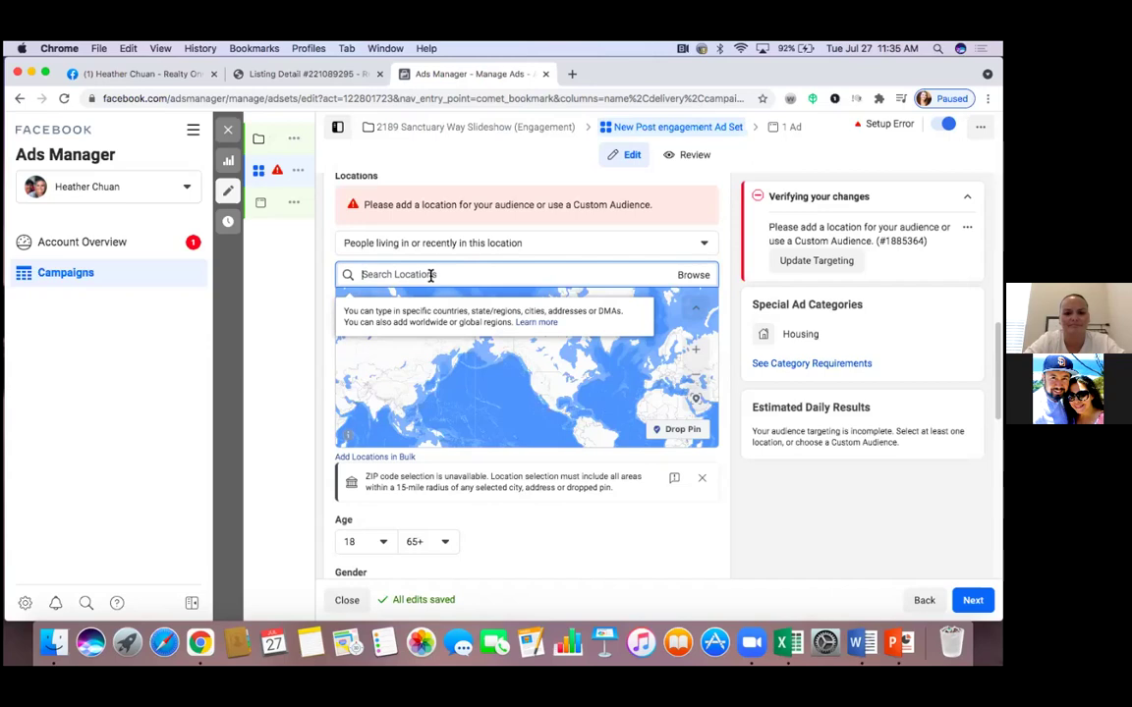
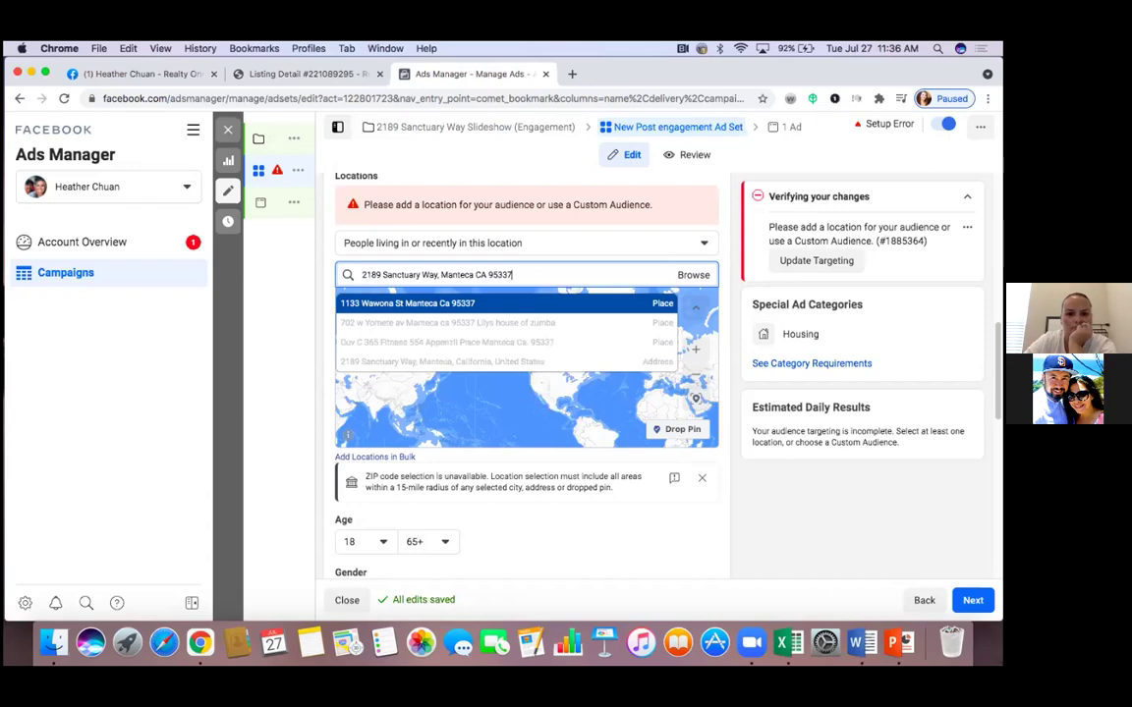
Search for the listing's Manteca, CA 95337 street address and add it as a location
left_click(511, 363)
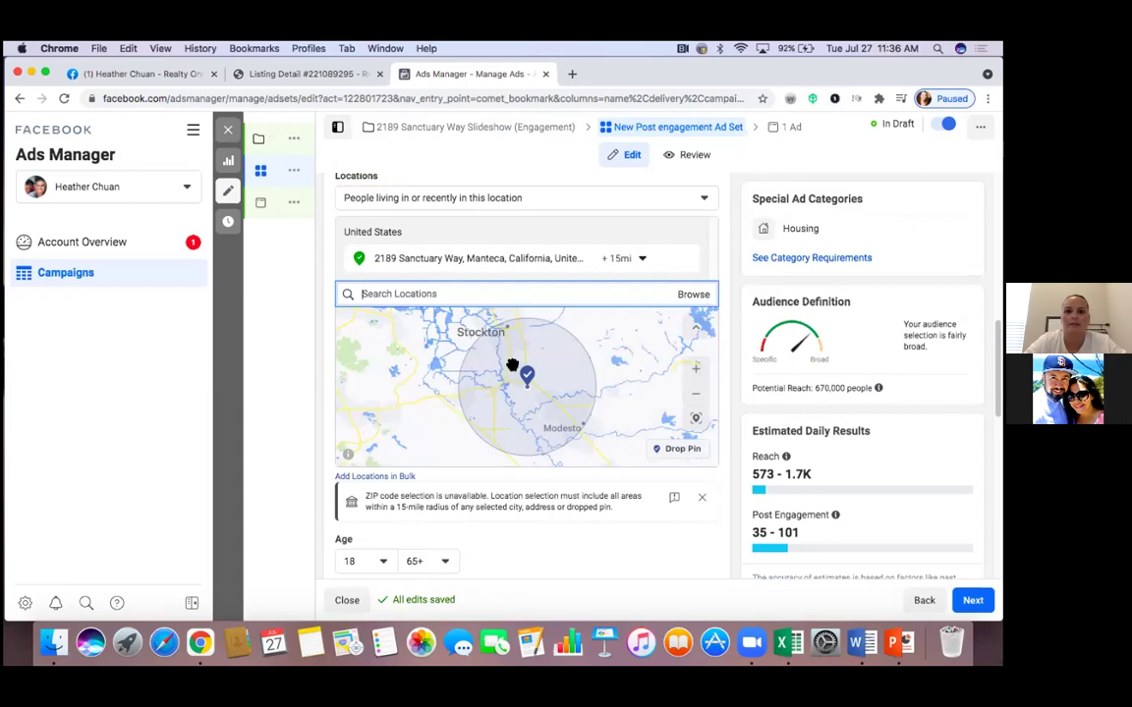
Add San Jose, California and Fremont, California as targeted locations, fixing the Fremont misspelling
type("San Jose")
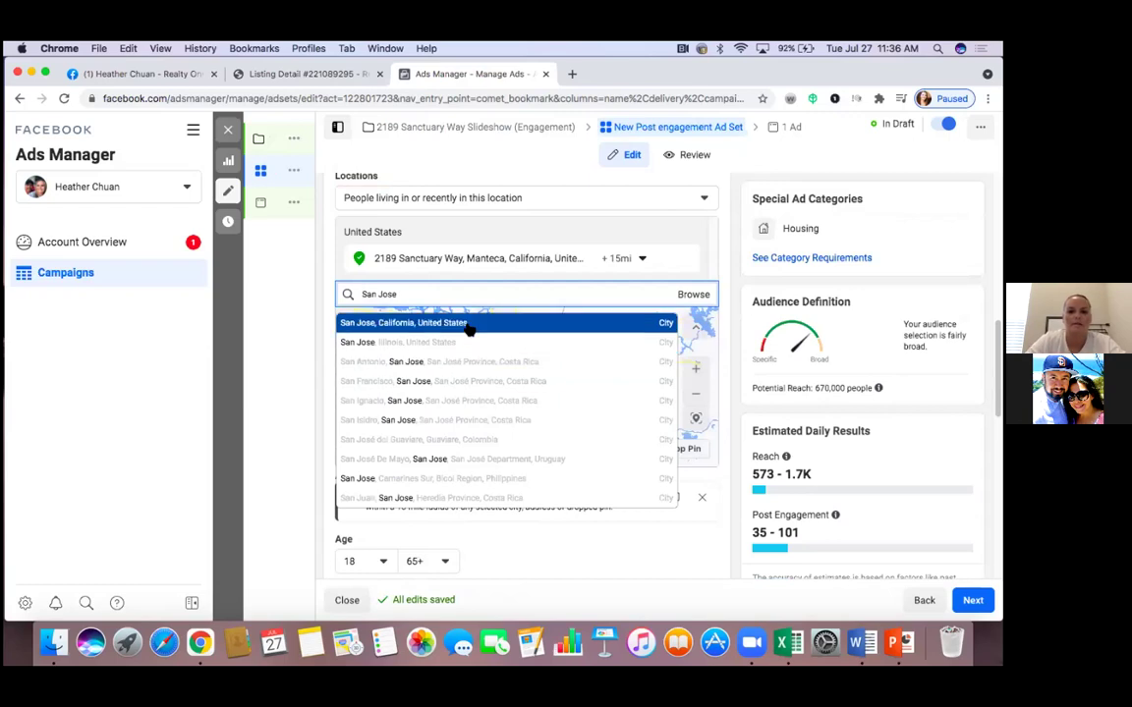
left_click(470, 331)
type("R")
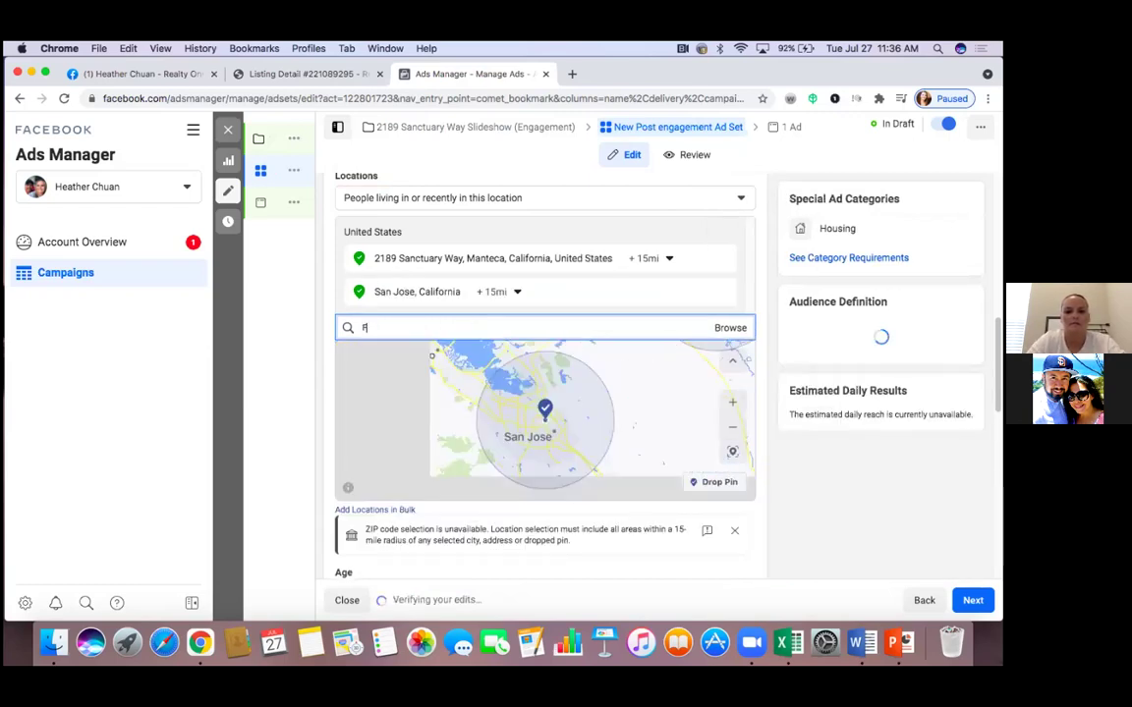
type("reemont")
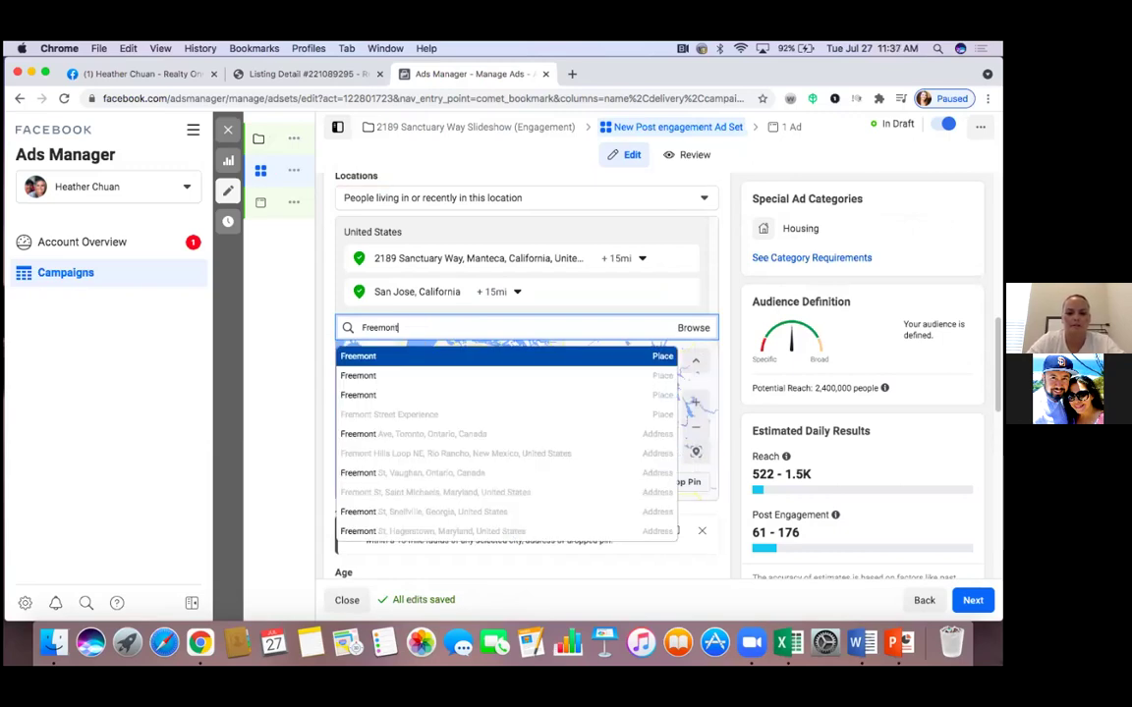
type(" CA")
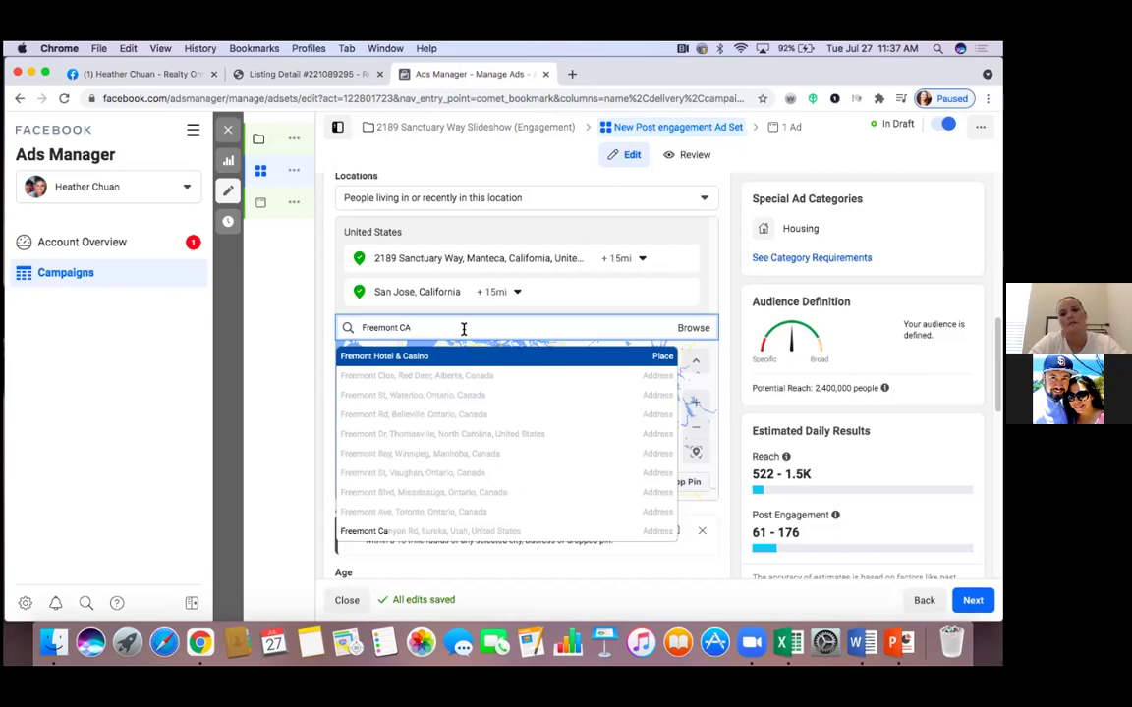
key("BackSpace")
key("BackSpace")
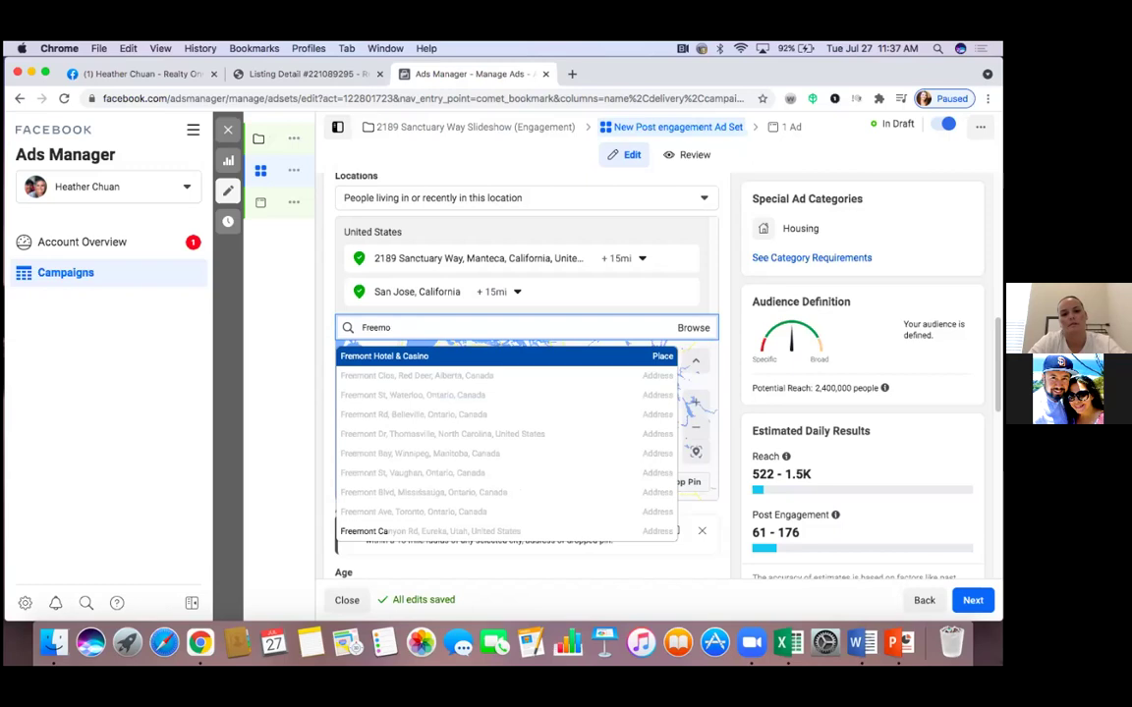
key("BackSpace")
key("BackSpace")
key("BackSpace")
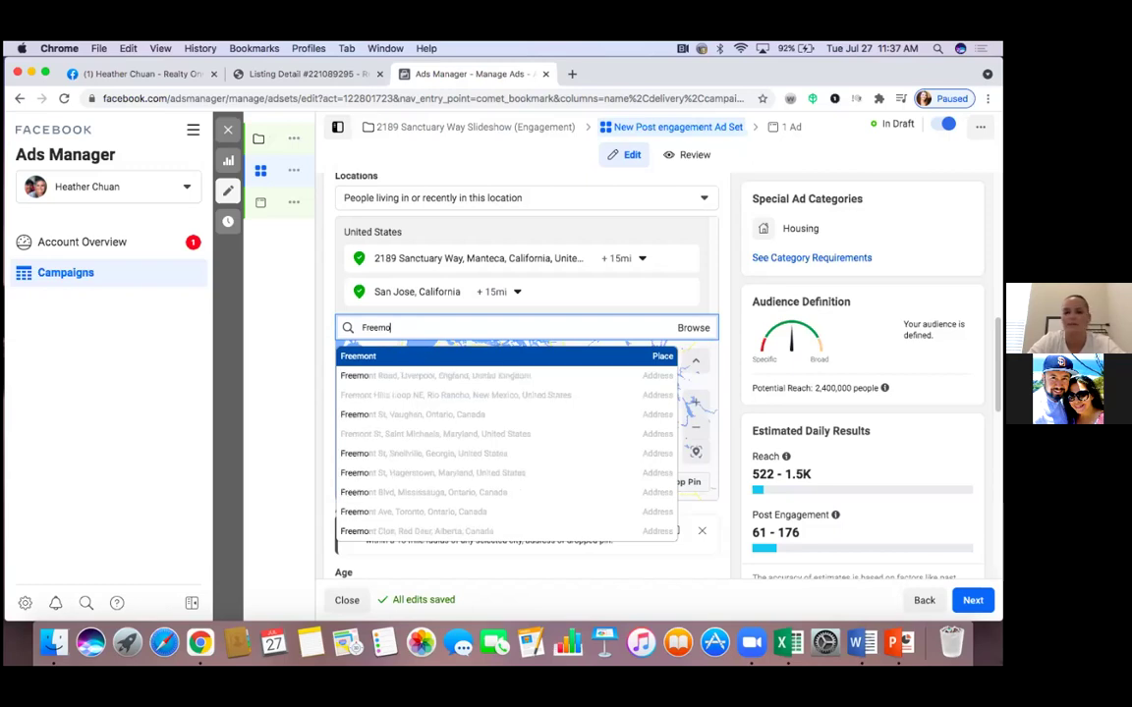
key("BackSpace")
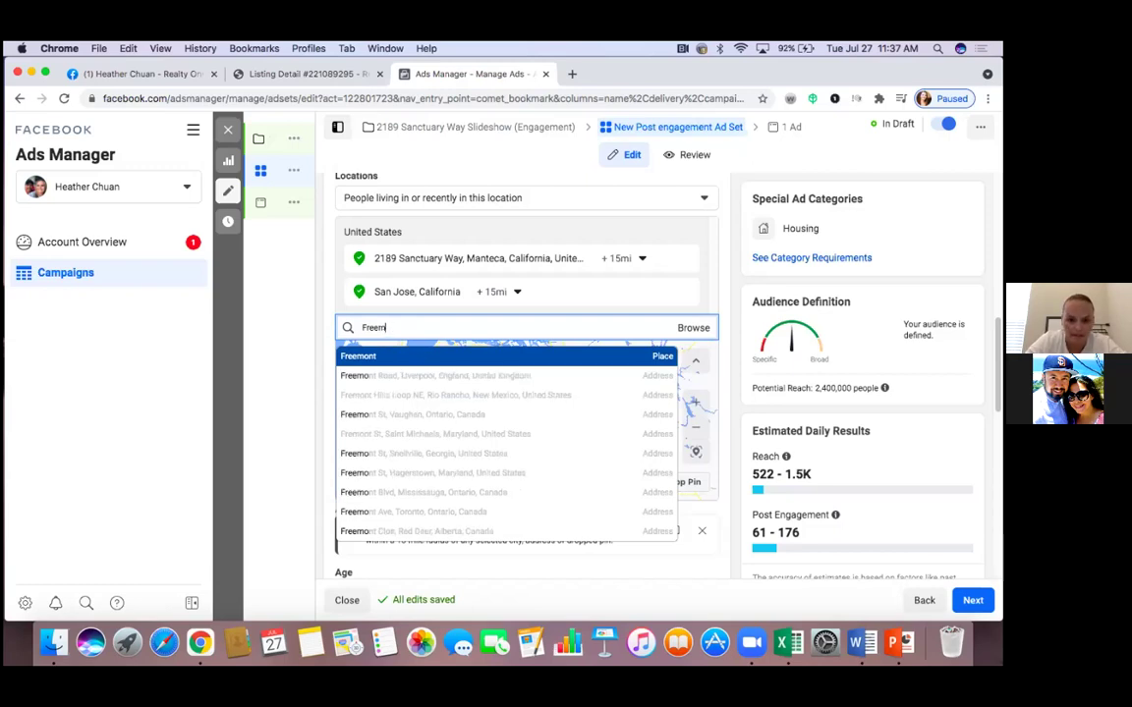
key("BackSpace")
key("BackSpace")
type("mont")
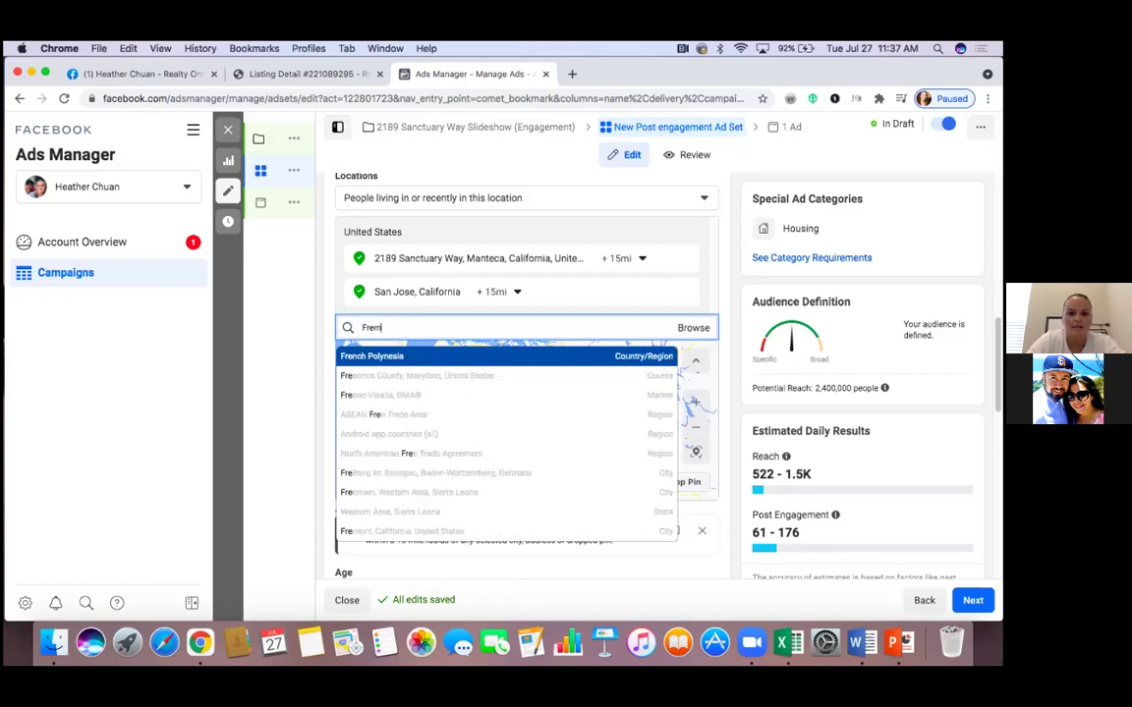
type(" CA")
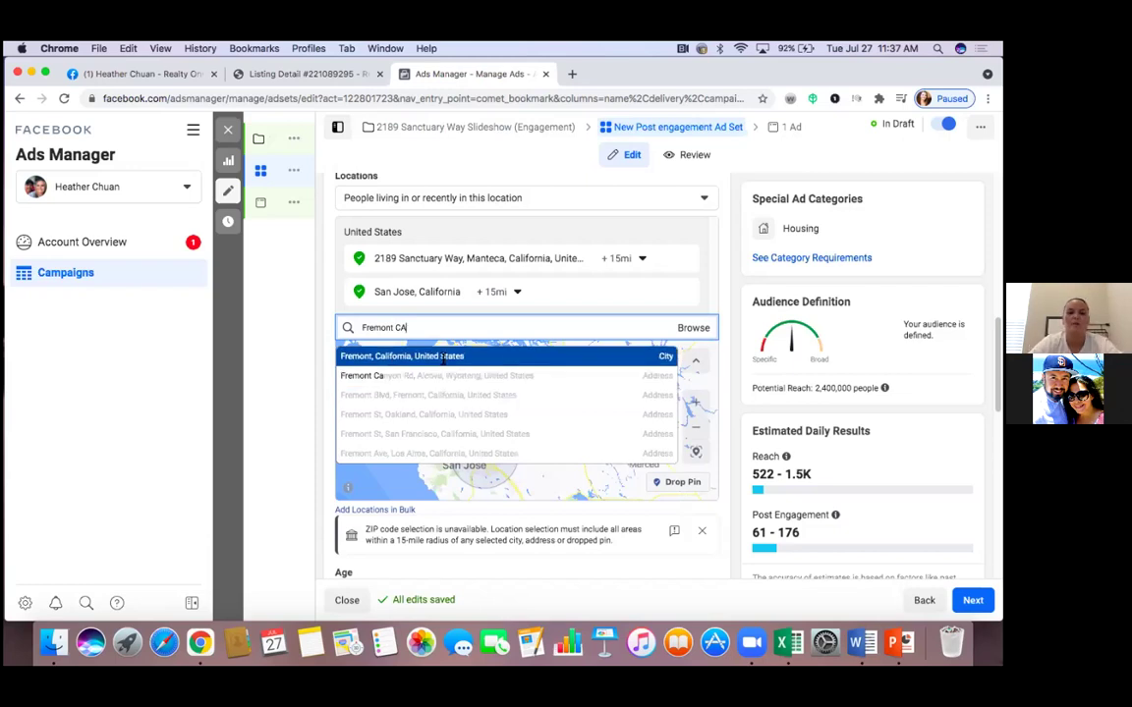
left_click(442, 356)
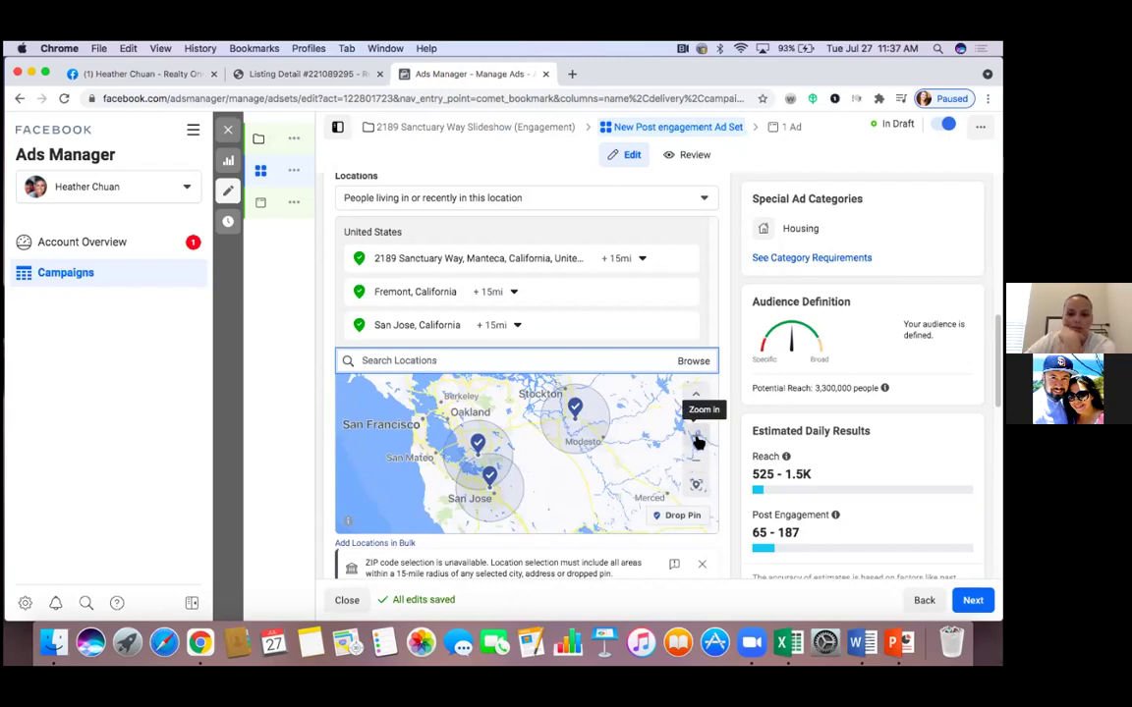
Widen Fremont's radius and set the Manteca address radius to 50 miles
left_click(514, 294)
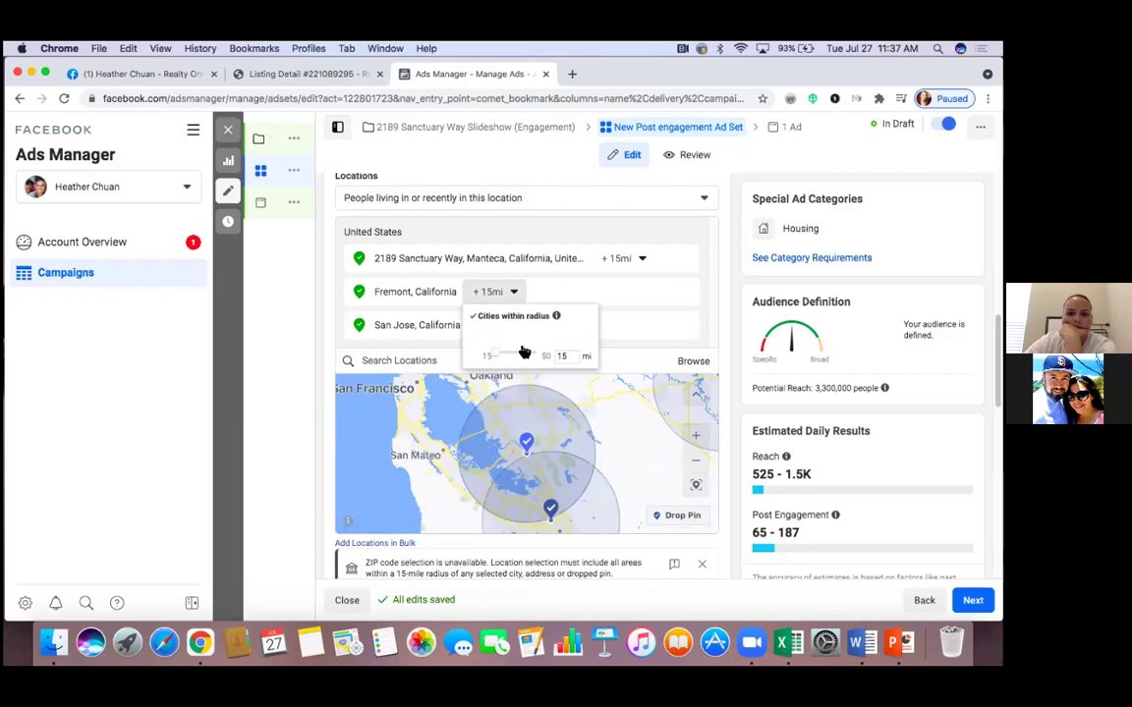
left_click_drag(509, 357, 539, 357)
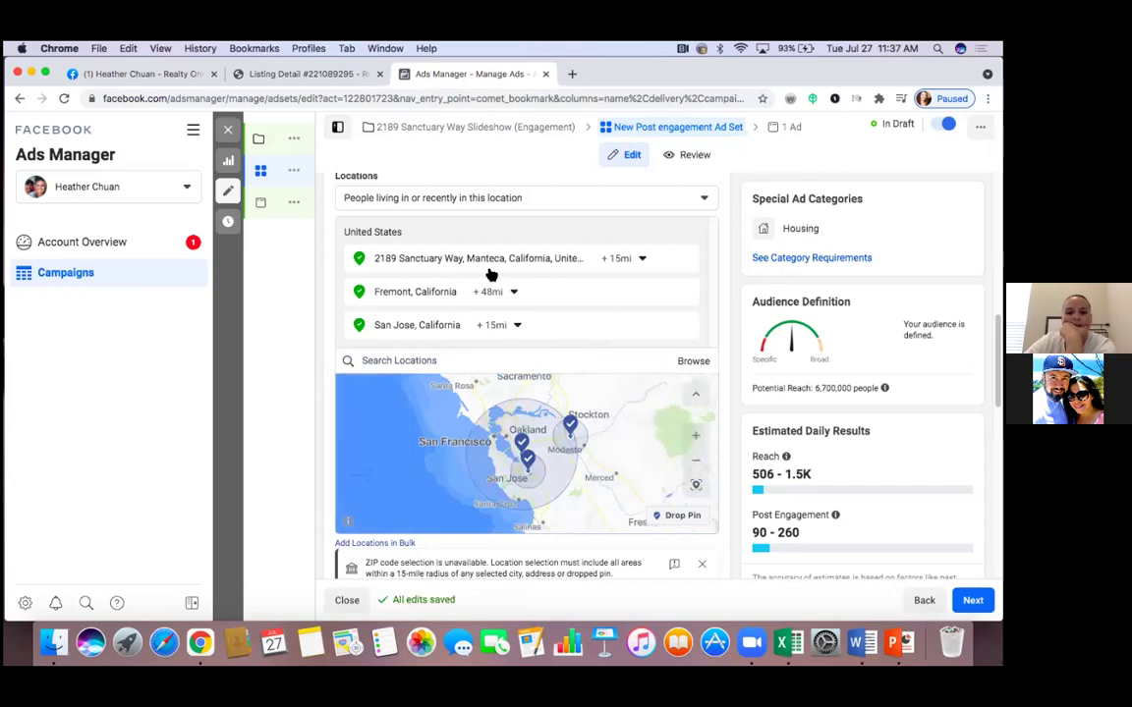
left_click(642, 259)
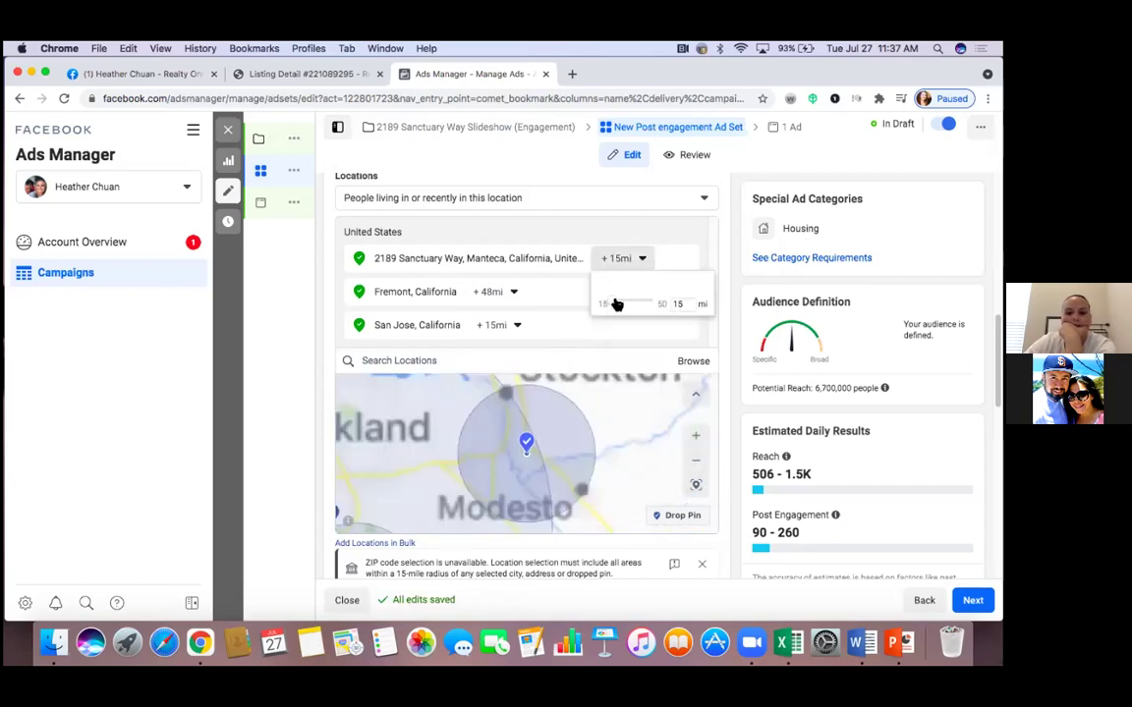
left_click(663, 303)
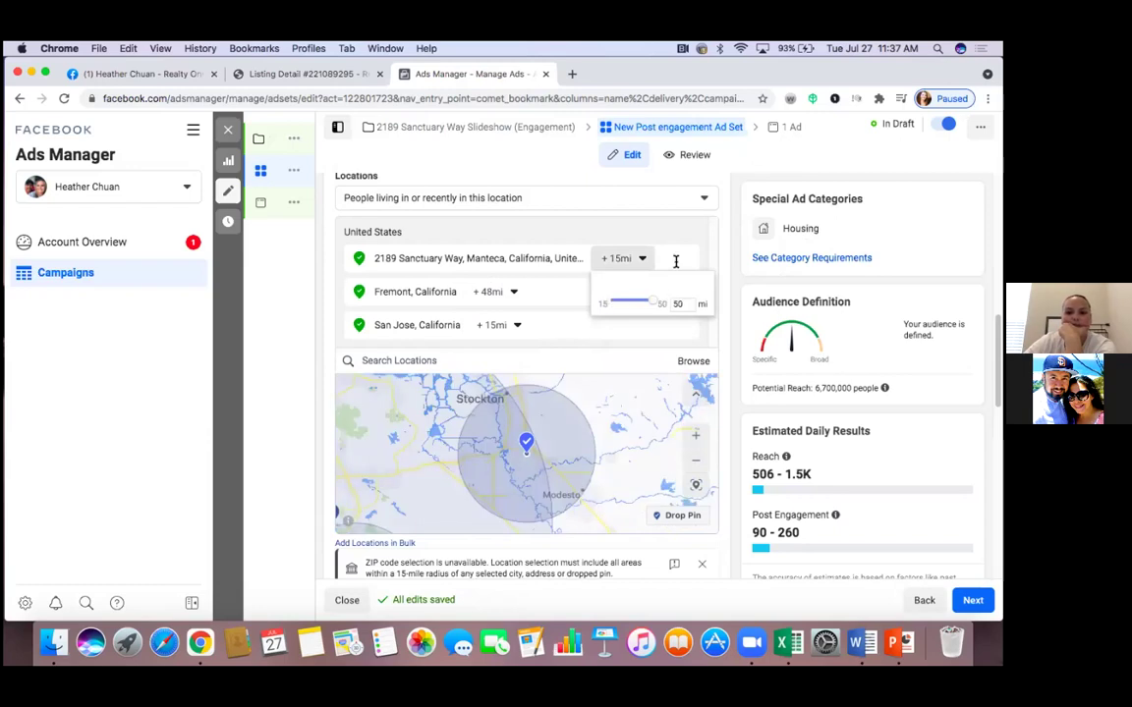
left_click(674, 258)
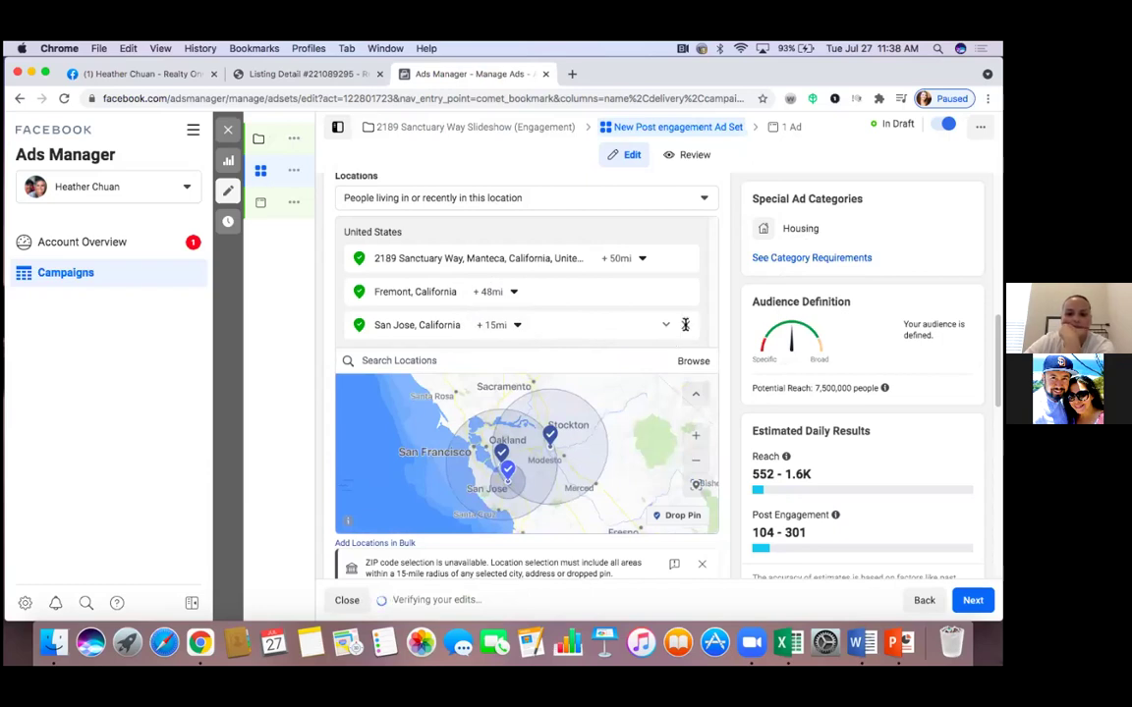
Remove San Jose from the locations and pan the map toward Sacramento
left_click(685, 324)
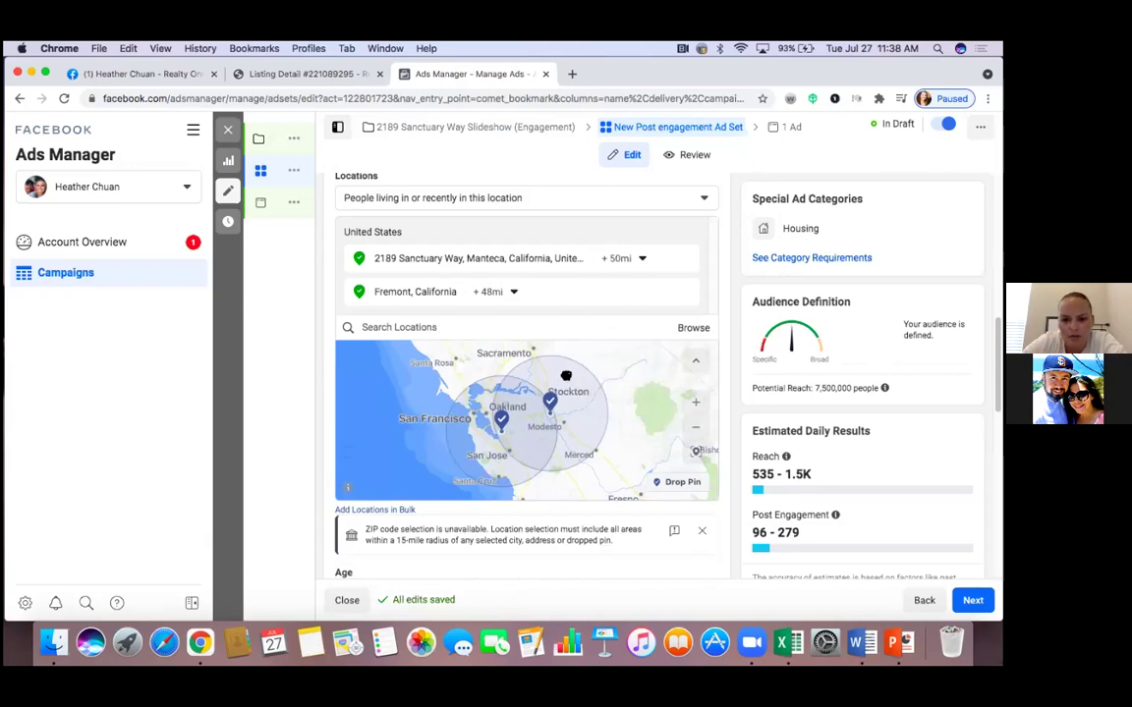
left_click_drag(582, 394, 595, 420)
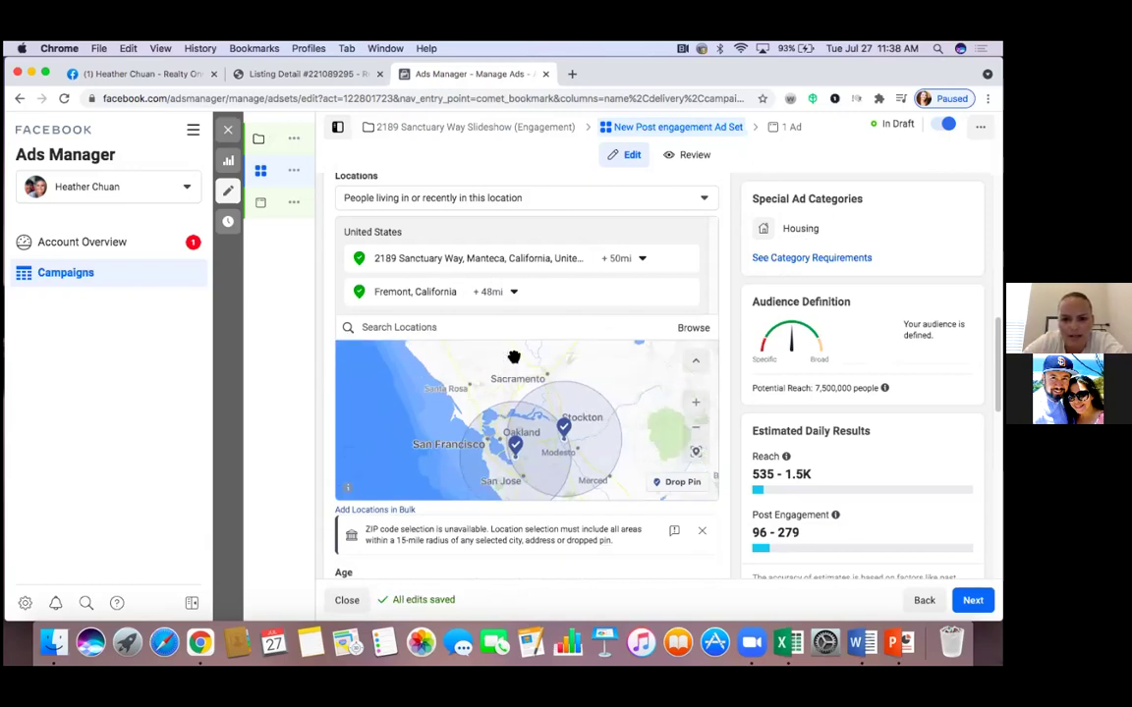
left_click(475, 327)
type("Sacra")
key("BackSpace")
key("BackSpace")
key("BackSpace")
key("BackSpace")
key("BackSpace")
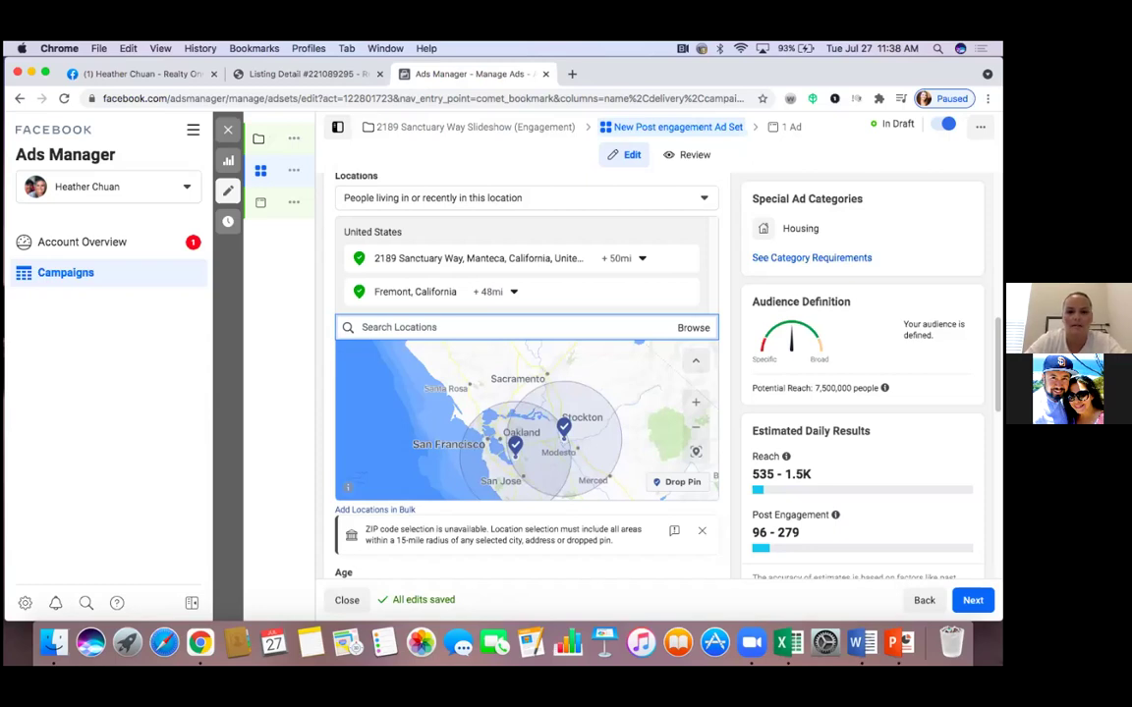
Drop a pin on Sacramento (38.5653, -121.7395) and set its radius to about 36 miles
left_click(674, 484)
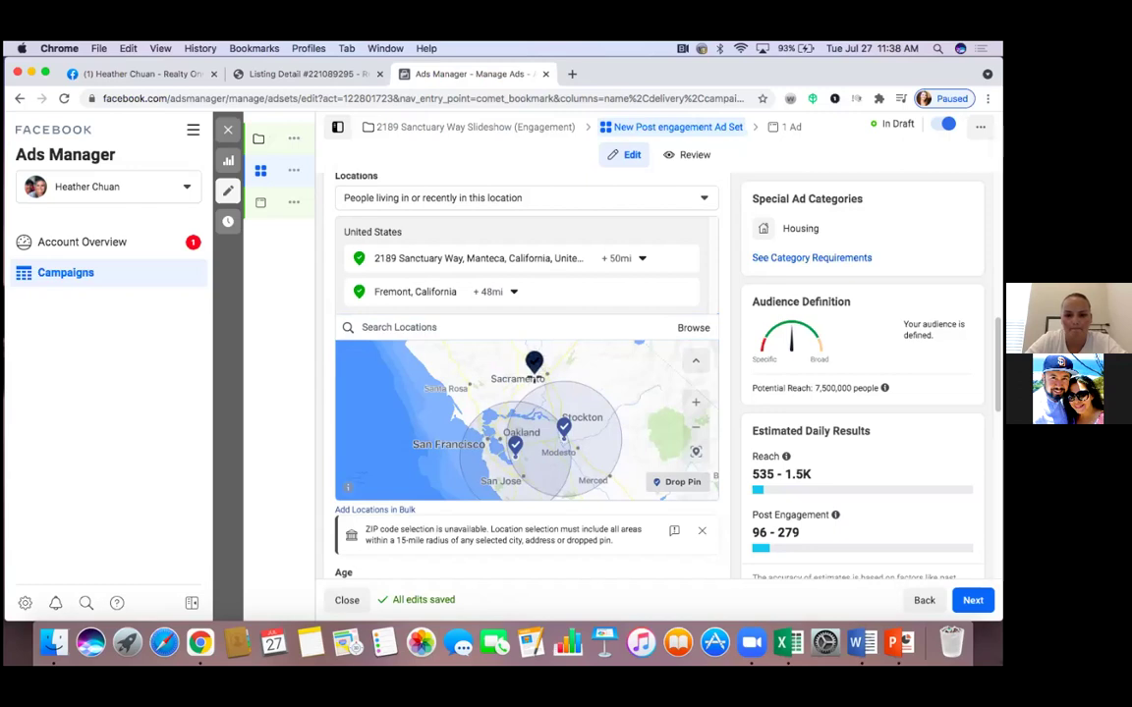
left_click(531, 376)
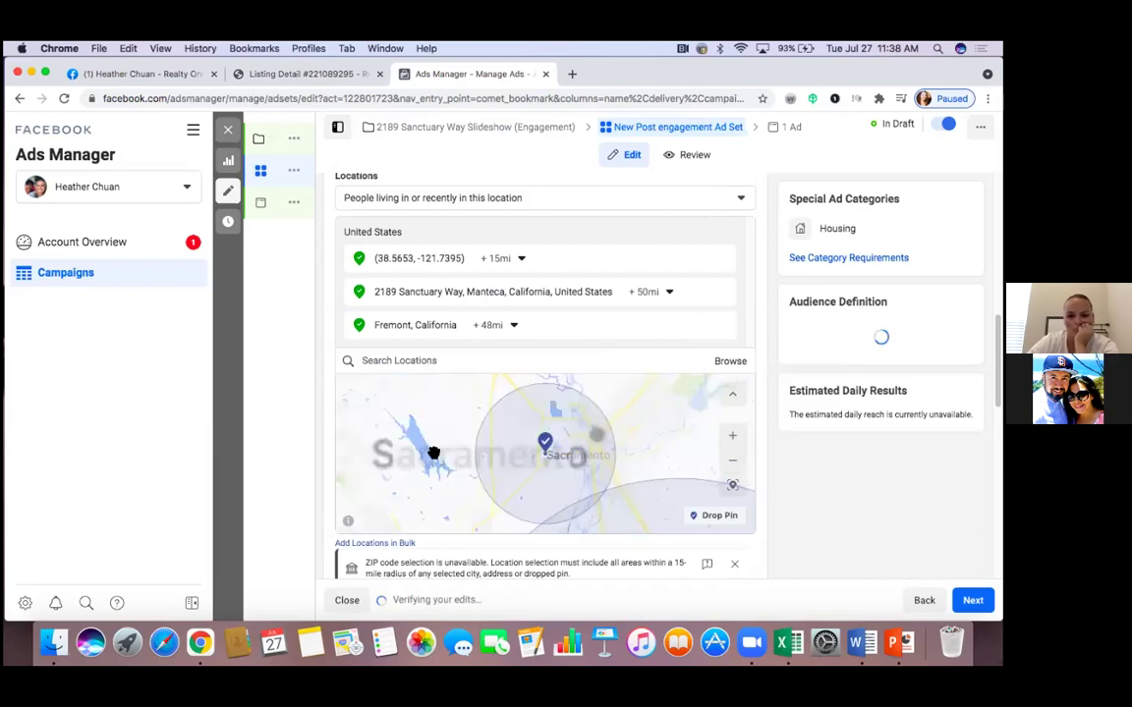
left_click(522, 259)
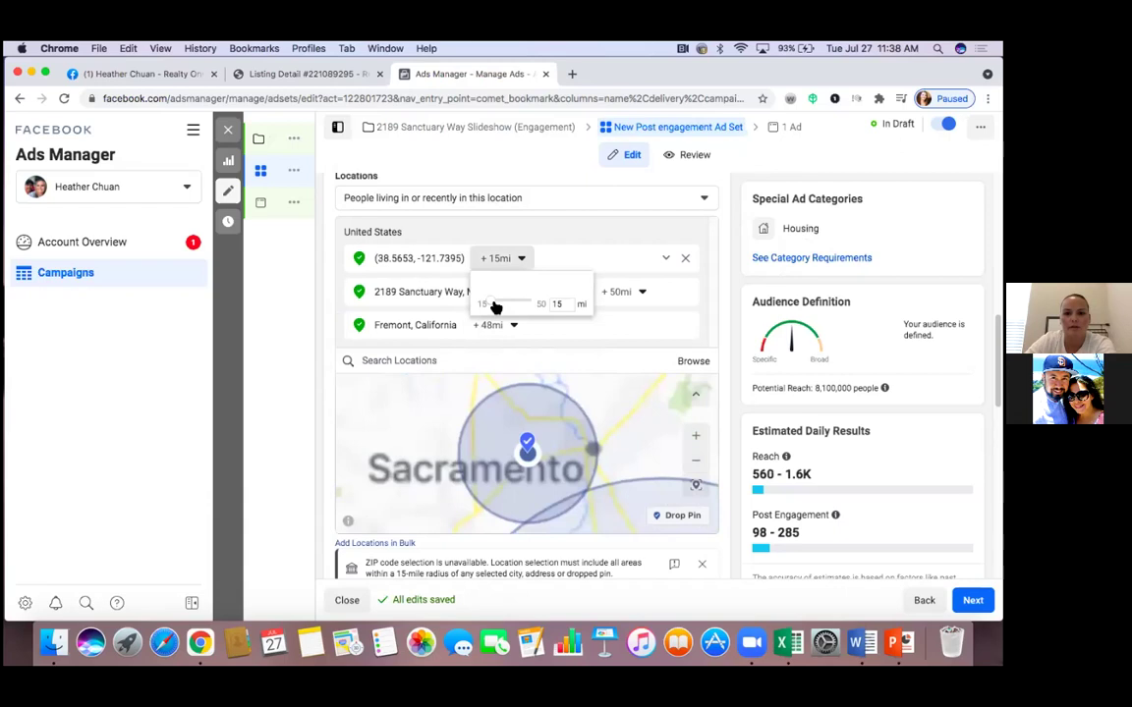
left_click_drag(535, 301, 550, 297)
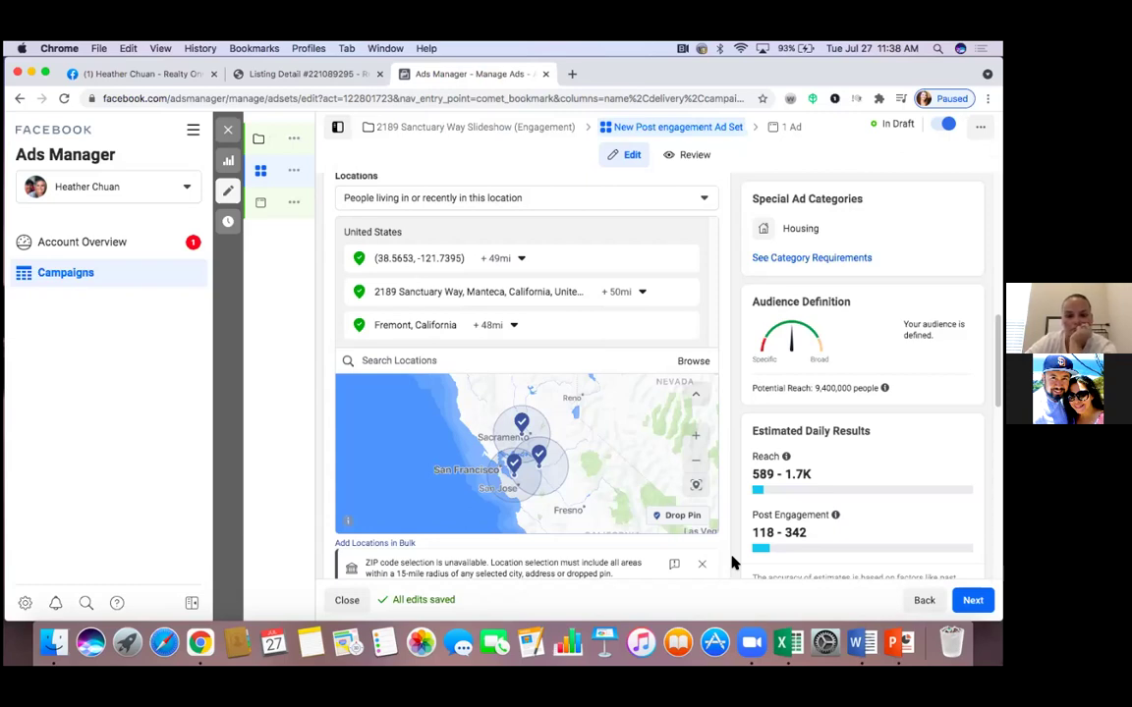
left_click(521, 258)
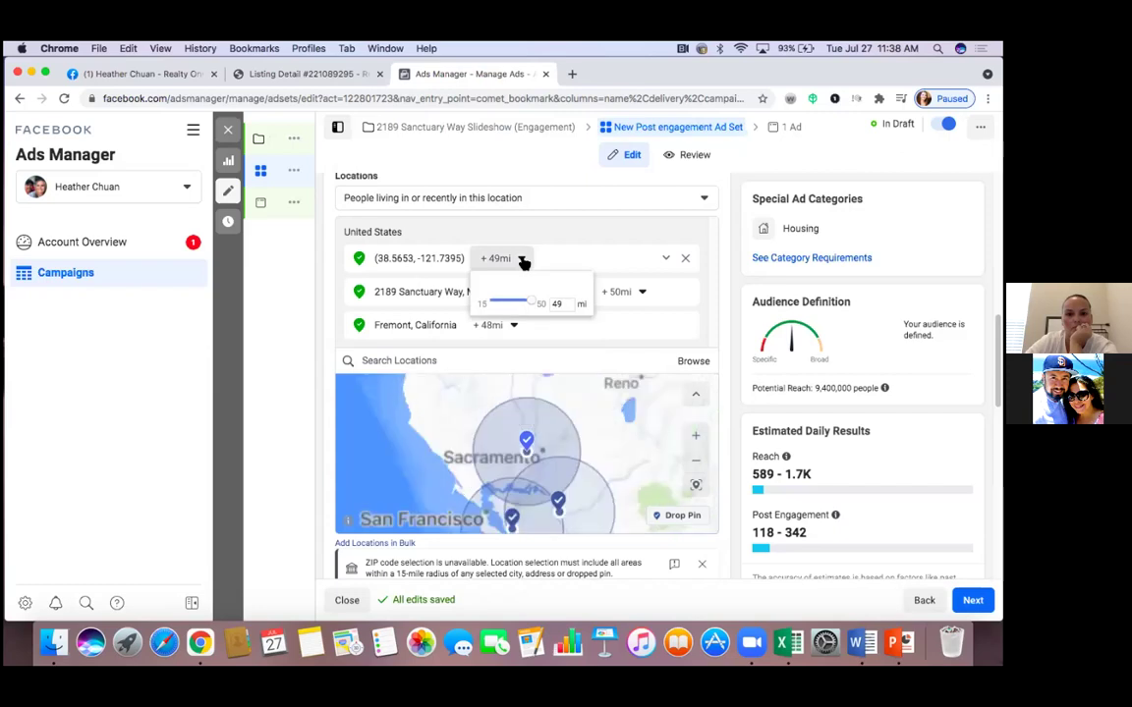
left_click_drag(534, 307, 517, 307)
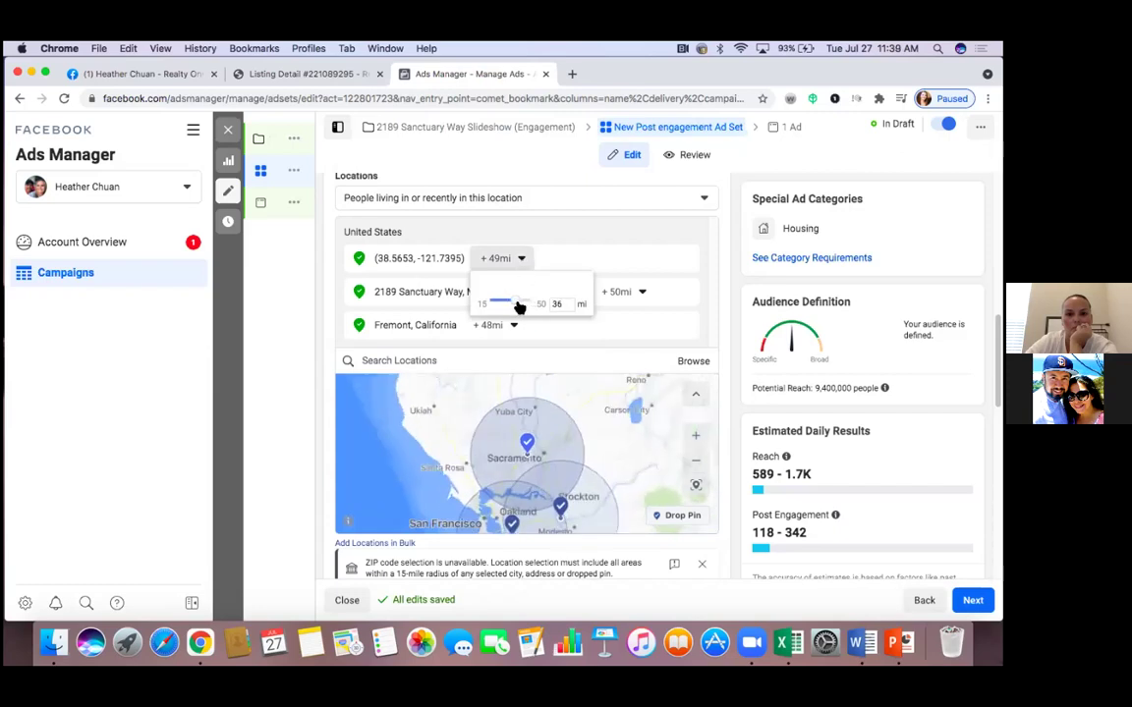
left_click(595, 258)
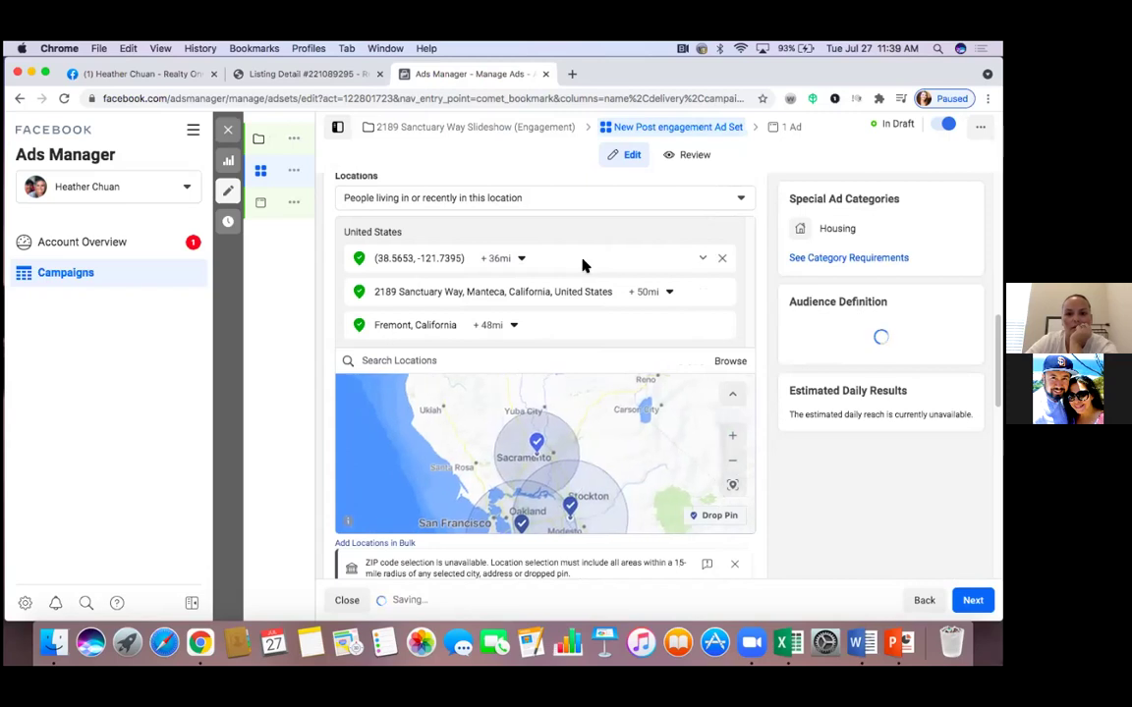
Shrink Fremont's radius to 31 miles and readjust the Manteca address radius, keeping it at 50 miles
left_click(670, 293)
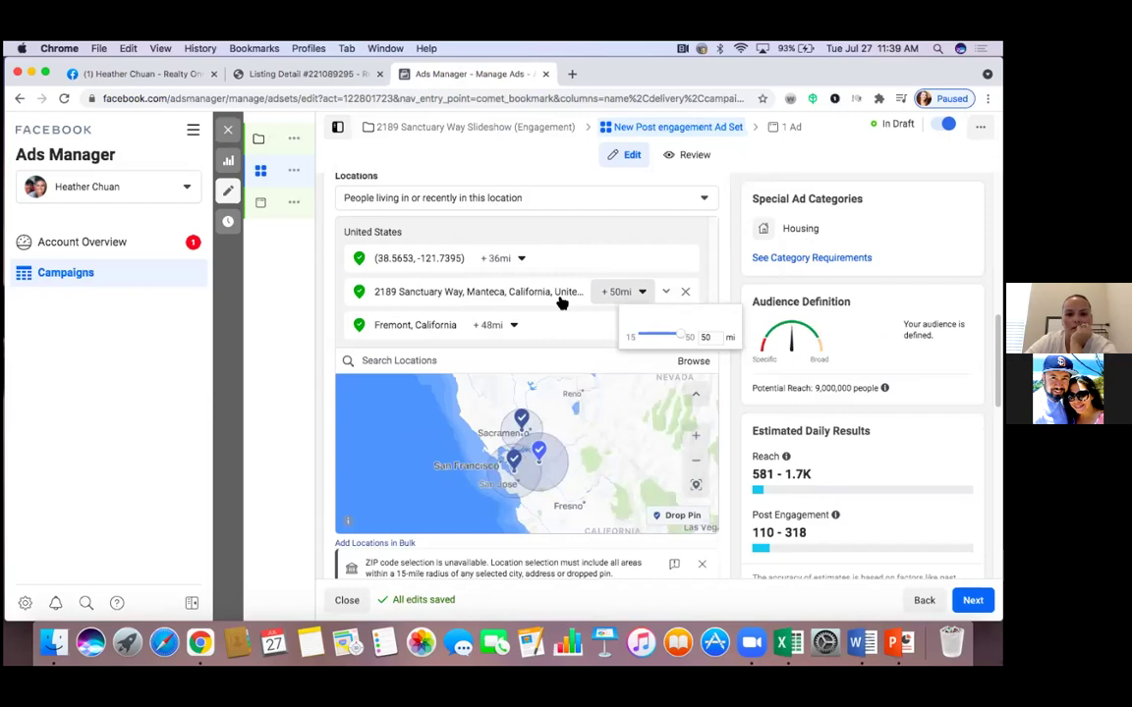
left_click(511, 325)
left_click_drag(526, 391, 517, 395)
left_click(623, 235)
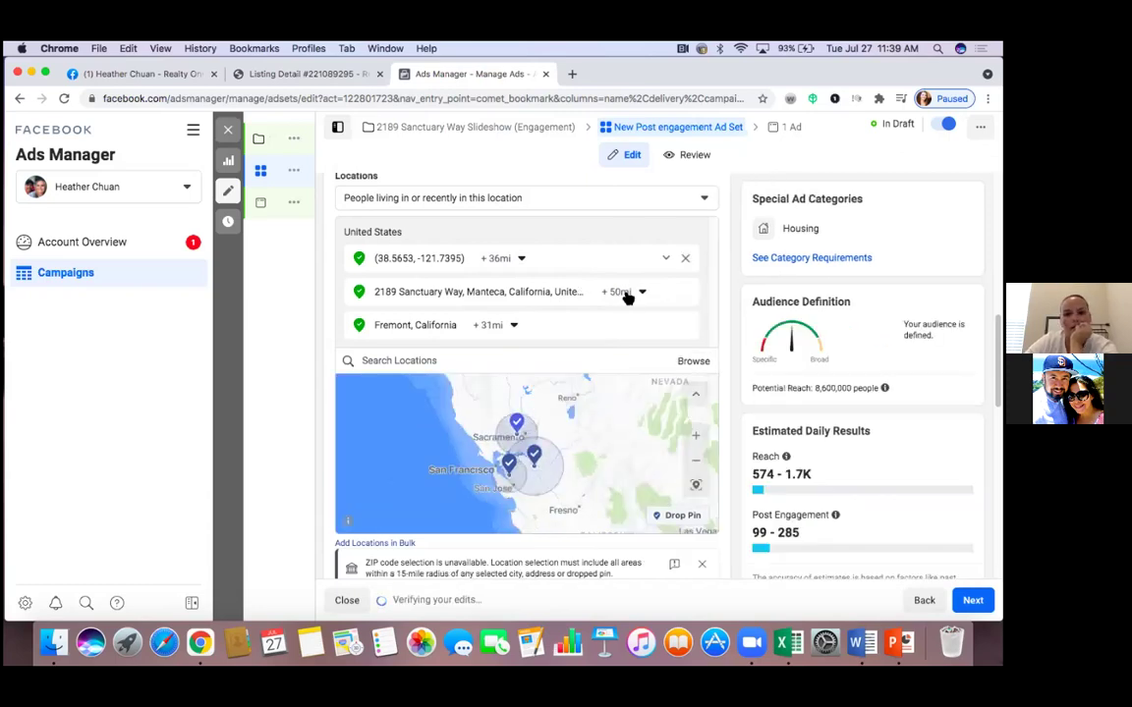
left_click(642, 293)
left_click_drag(654, 340, 642, 341)
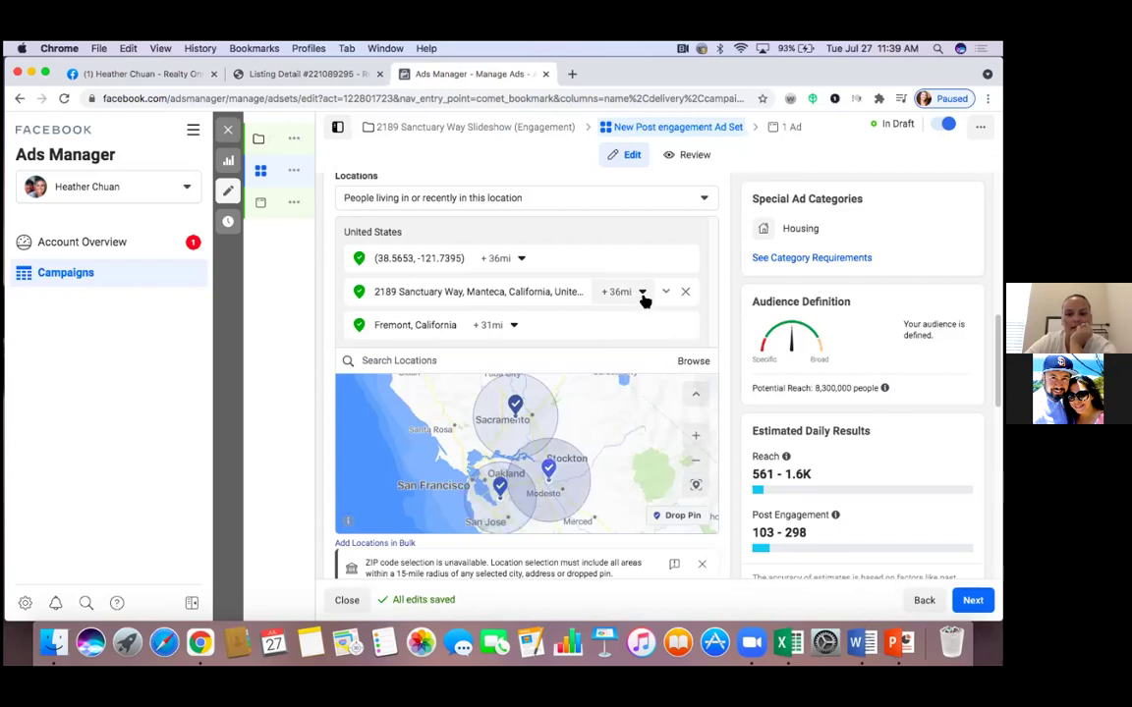
left_click(643, 293)
left_click_drag(644, 330, 659, 333)
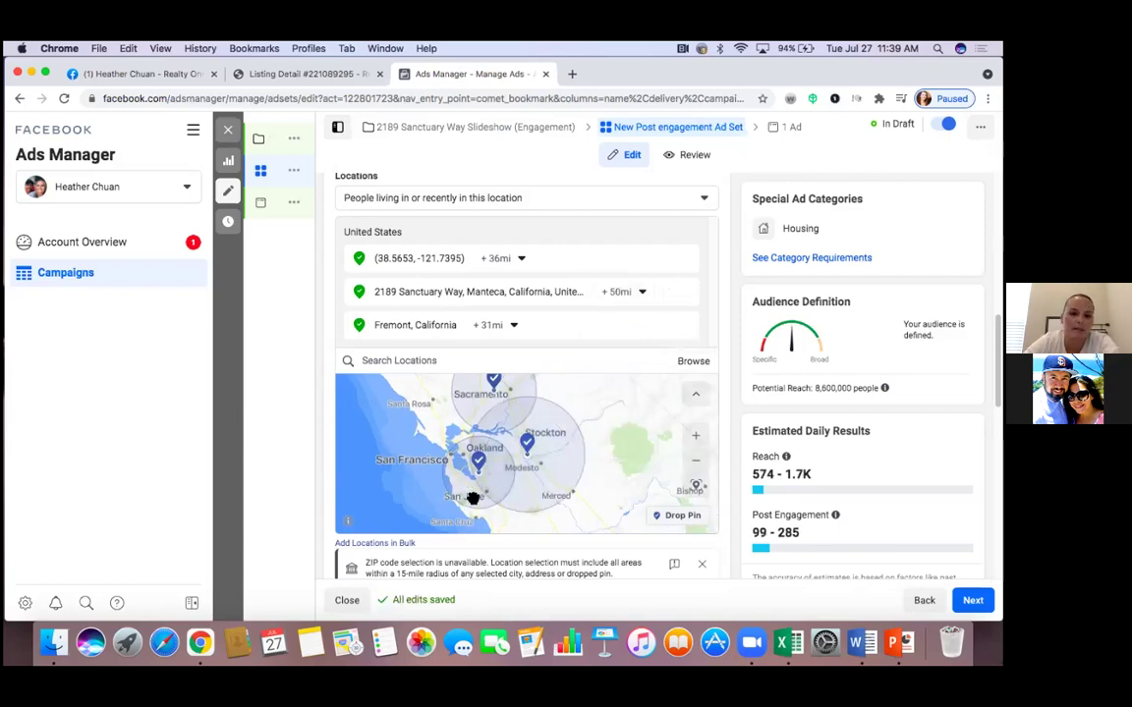
Narrow Fremont's radius further to 20 miles
left_click(512, 327)
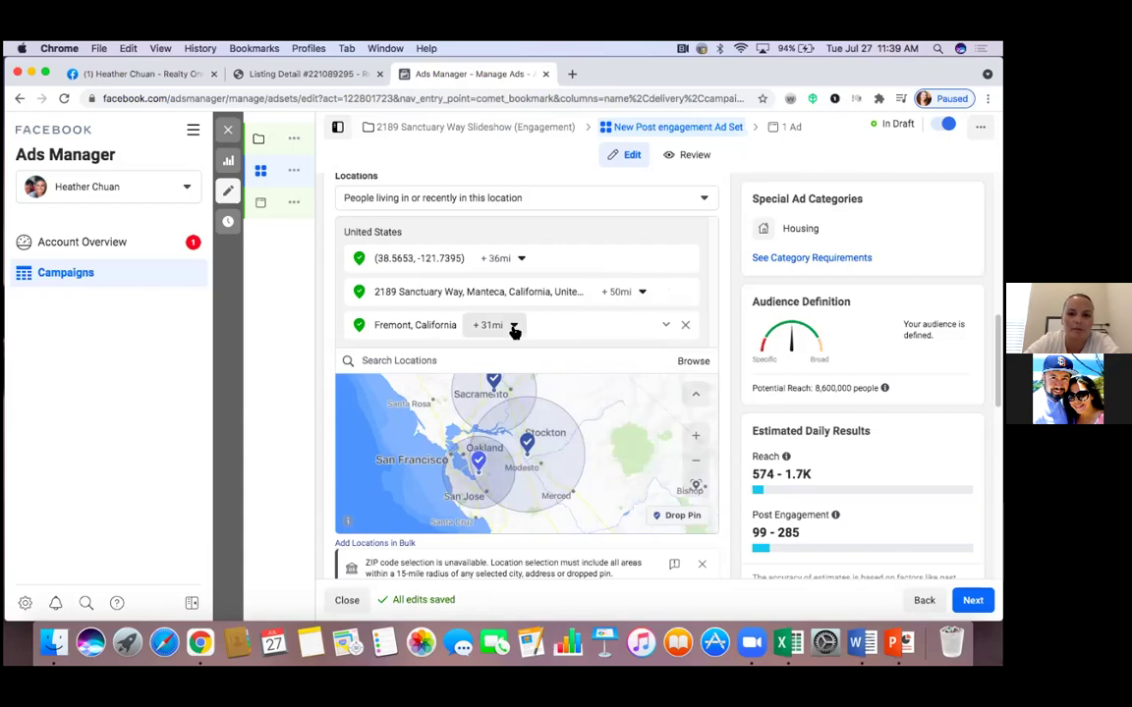
left_click_drag(512, 386, 502, 388)
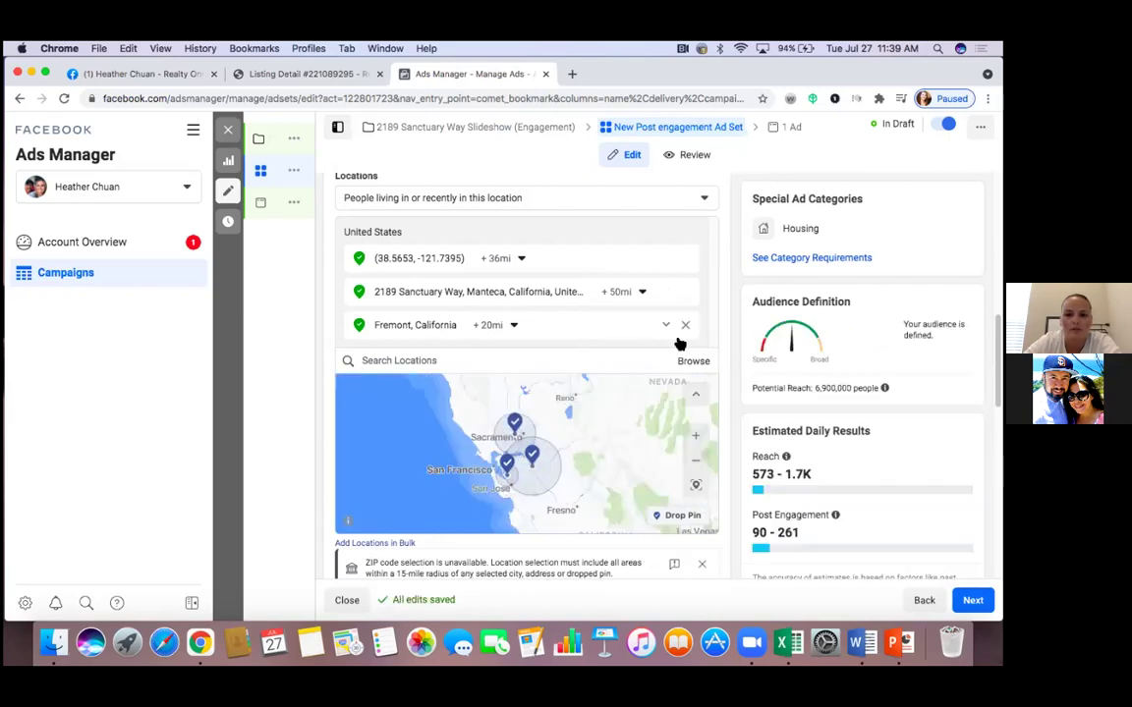
left_click(695, 439)
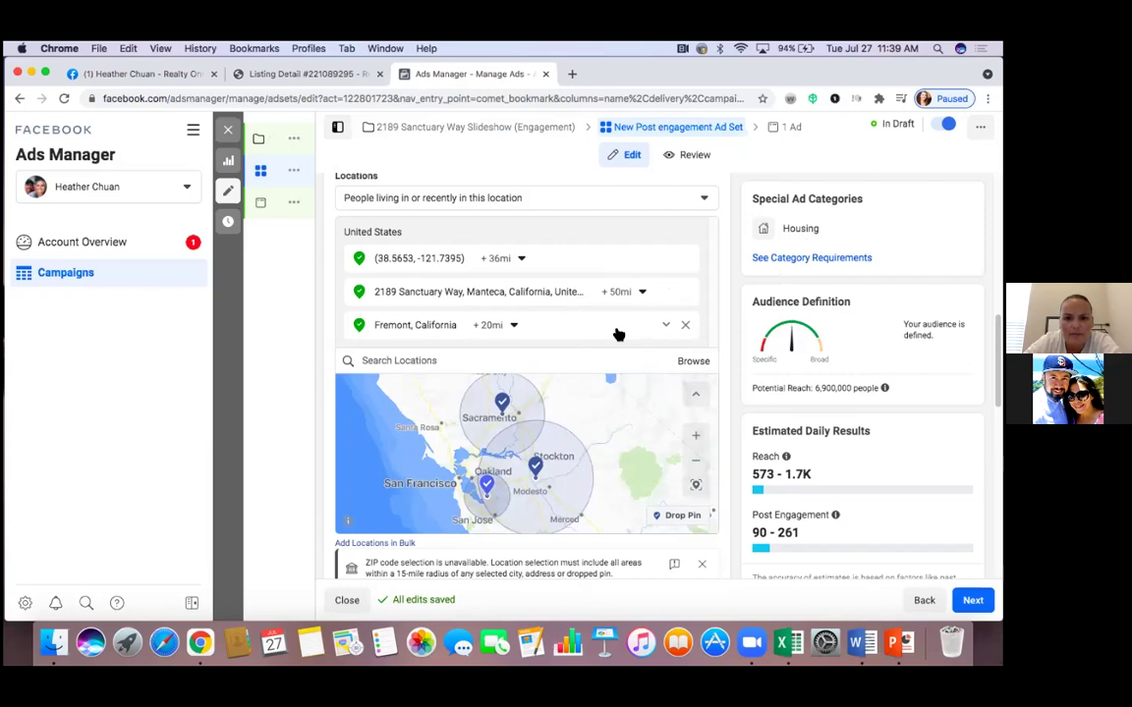
Remove Fremont and drop a pin near San Jose at (37.1691, -122.1790)
left_click(687, 328)
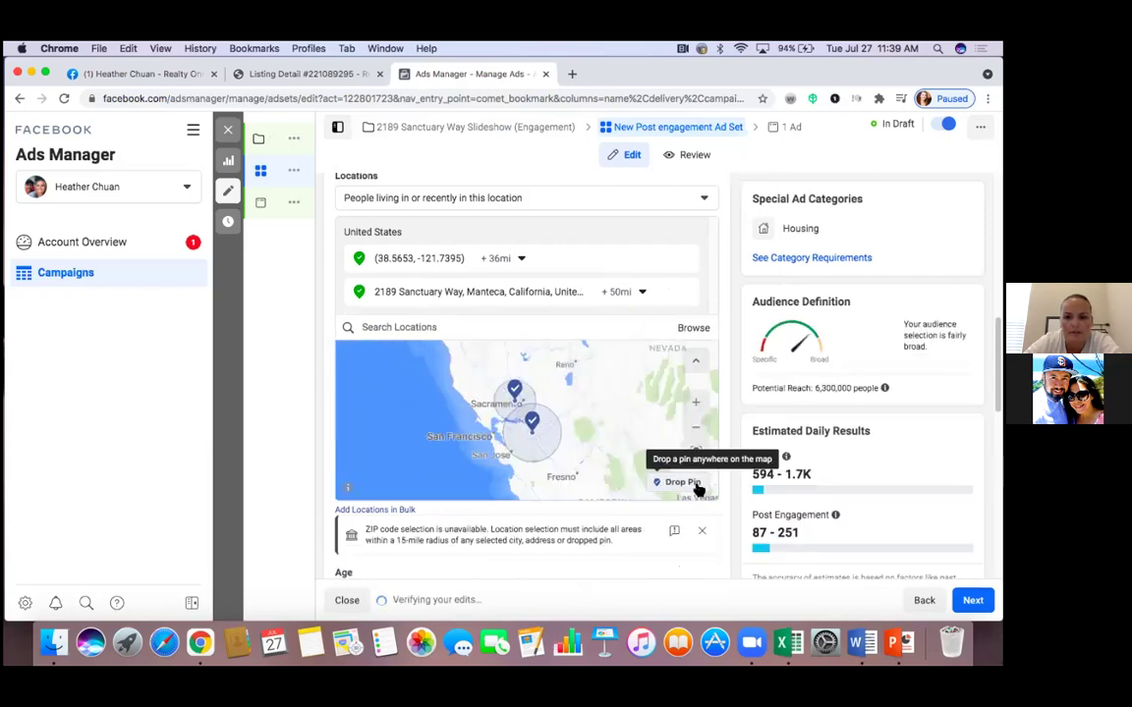
left_click(696, 402)
left_click_drag(633, 424, 684, 315)
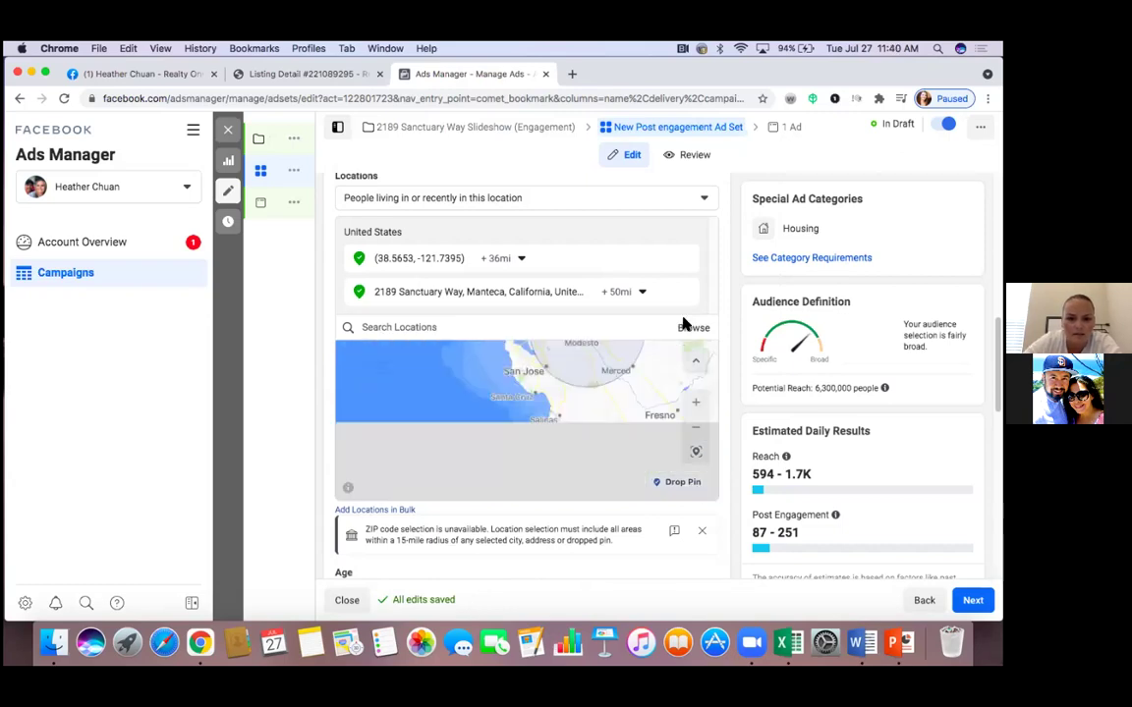
left_click(525, 380)
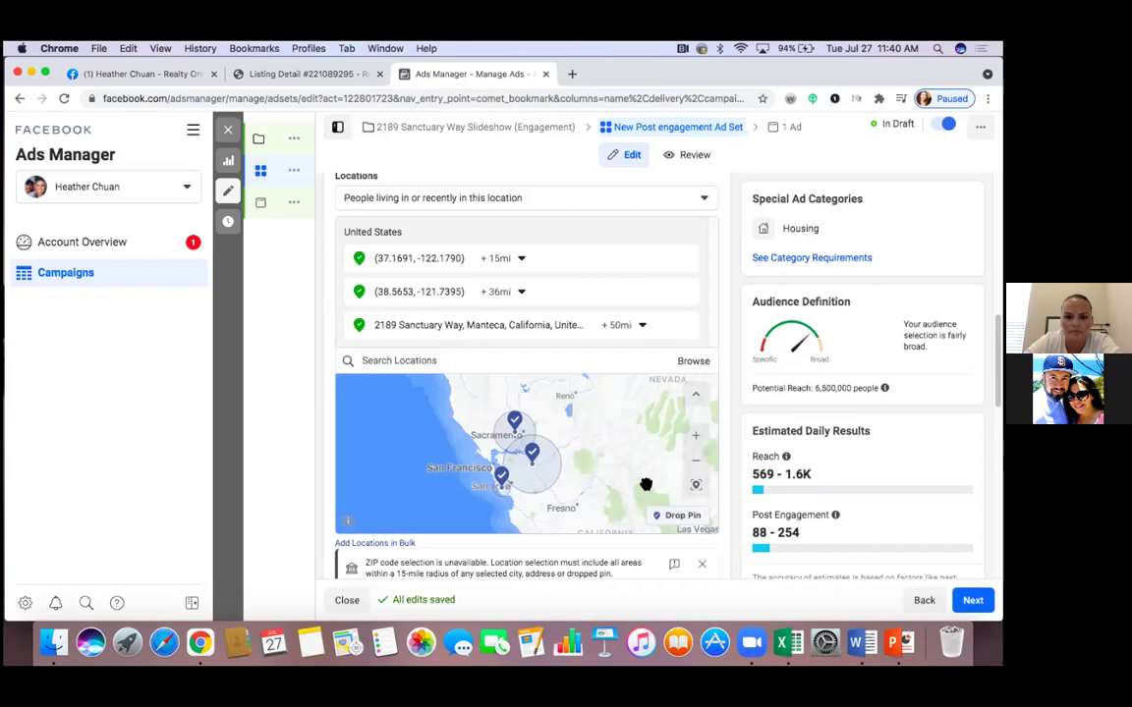
Set the San Jose pin's radius to about 22 miles
left_click(522, 260)
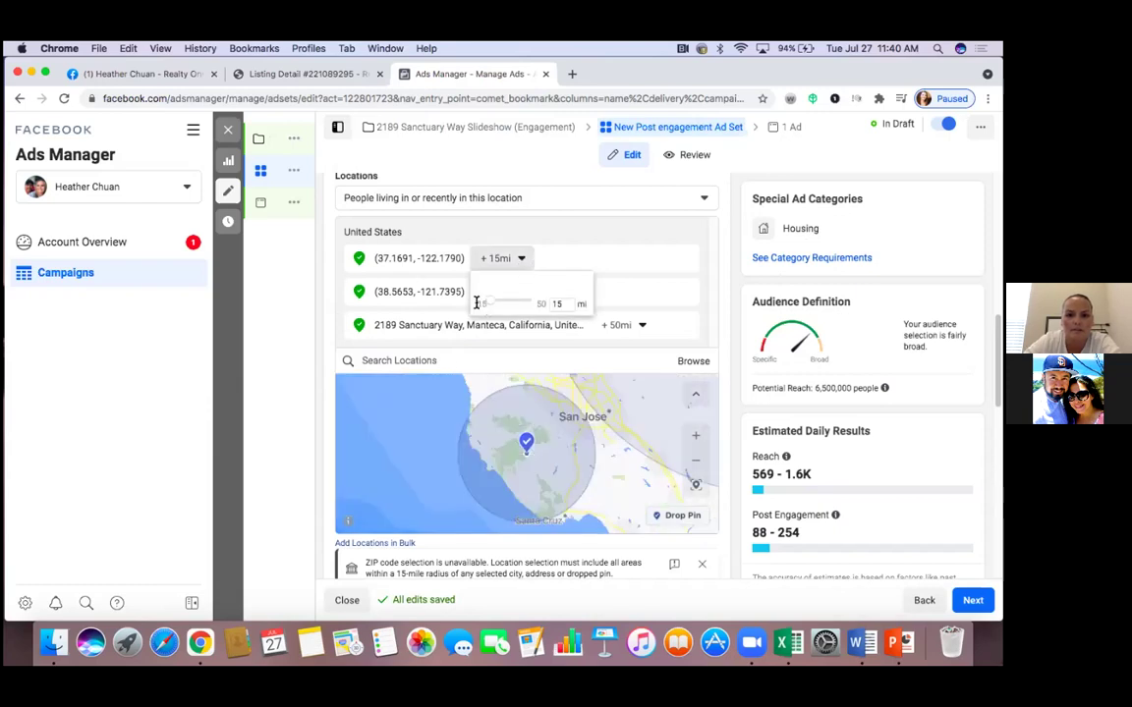
left_click(600, 236)
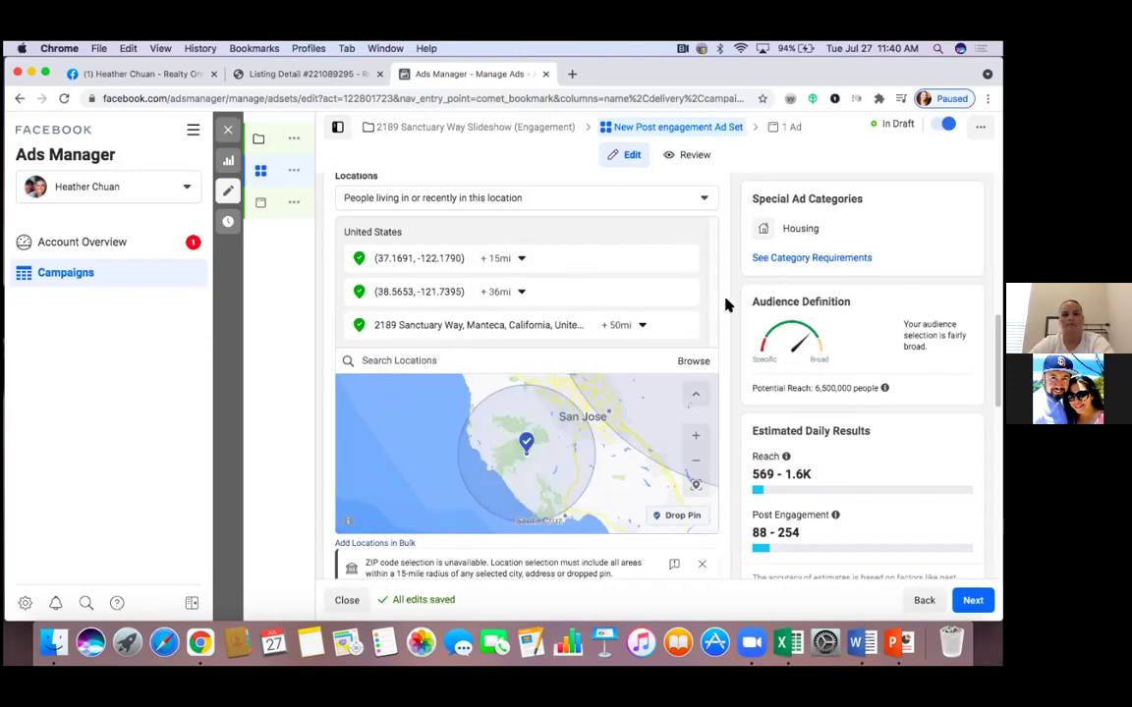
left_click(699, 468)
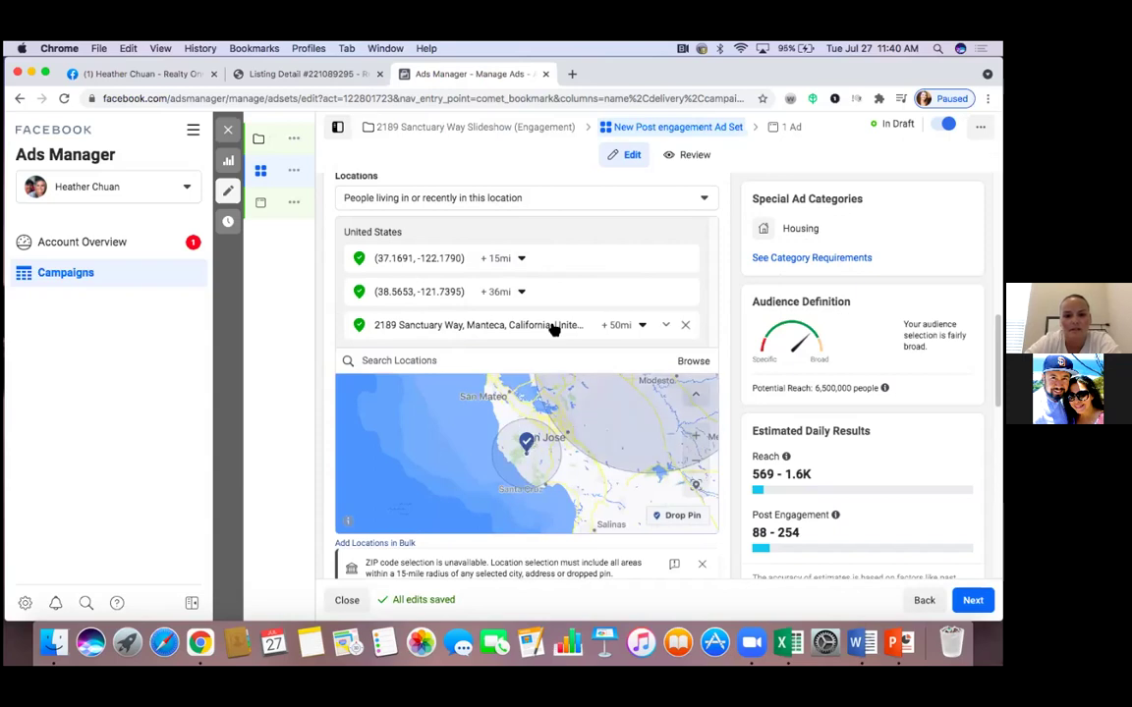
left_click(522, 260)
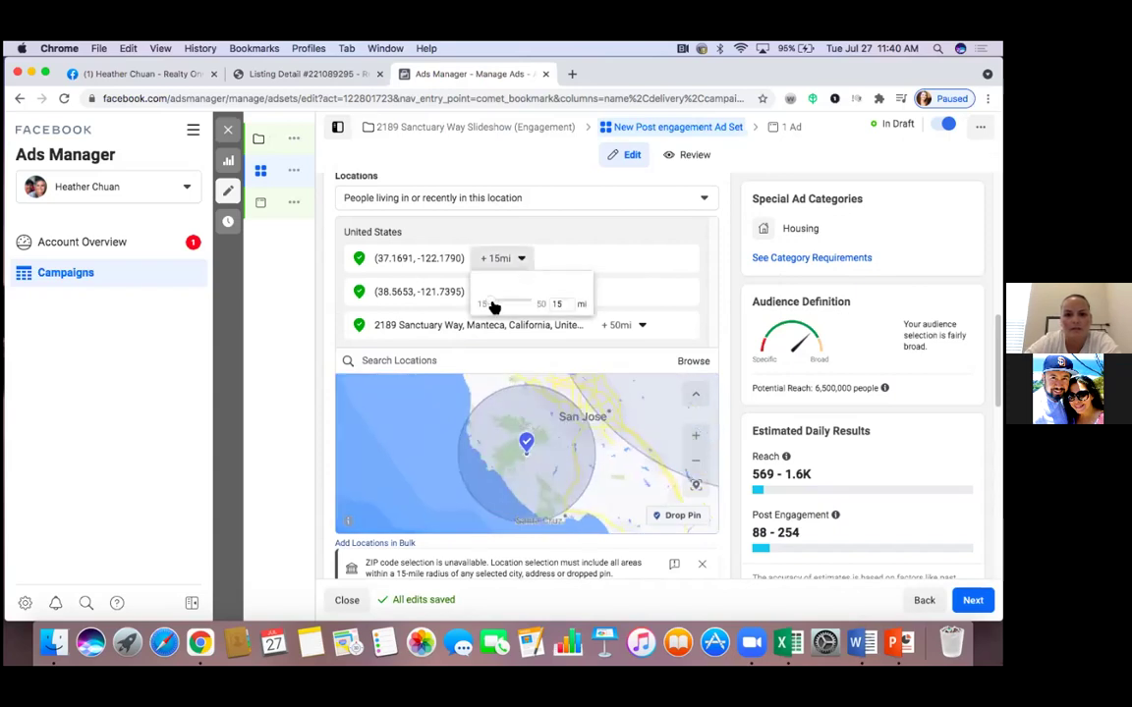
left_click_drag(498, 305, 503, 304)
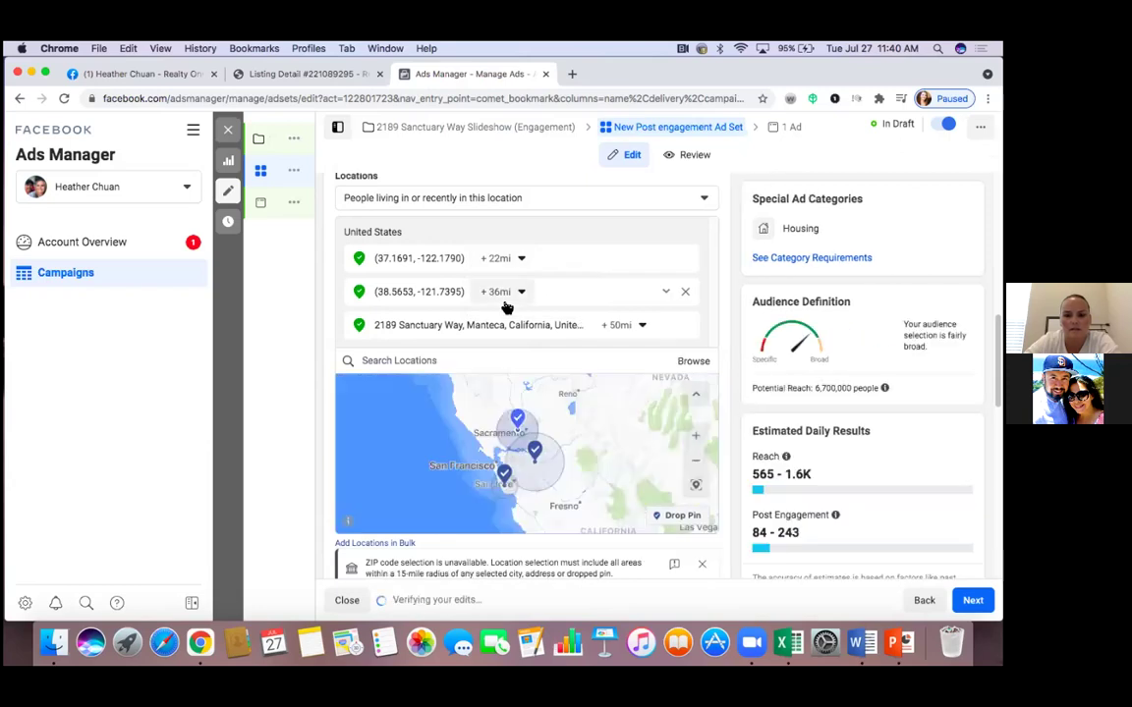
left_click(696, 440)
left_click(696, 439)
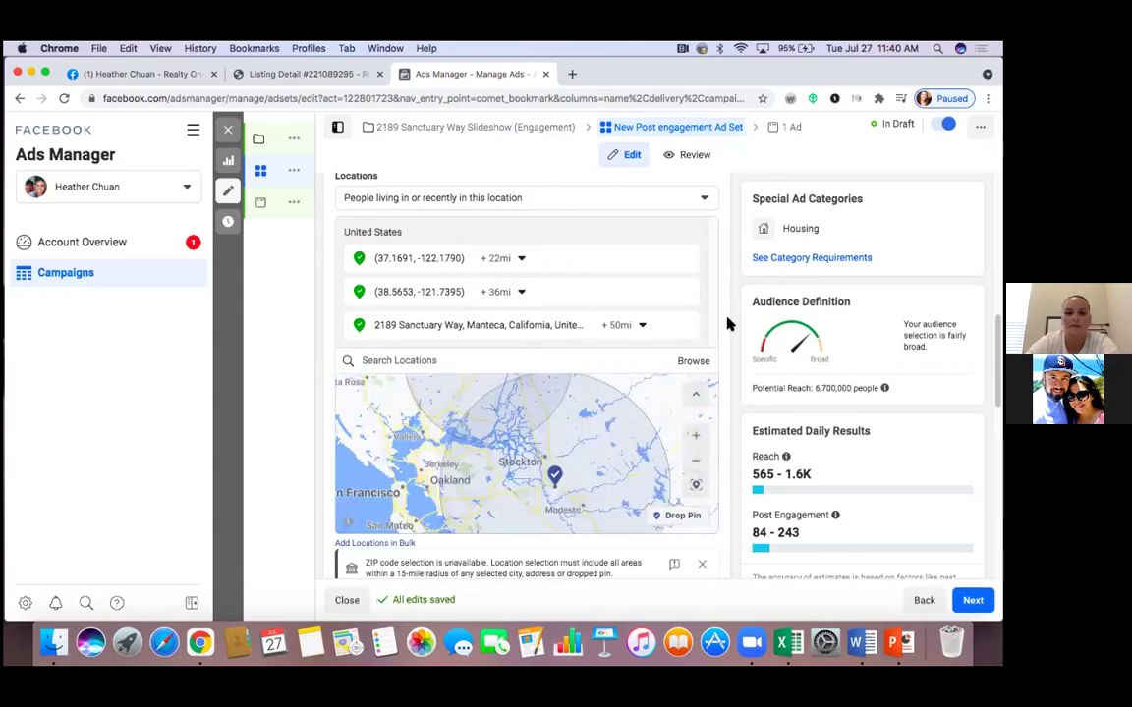
Search 'San Francisco' and add San Francisco, California, United States to the target locations
scroll(727, 323, "down", 3)
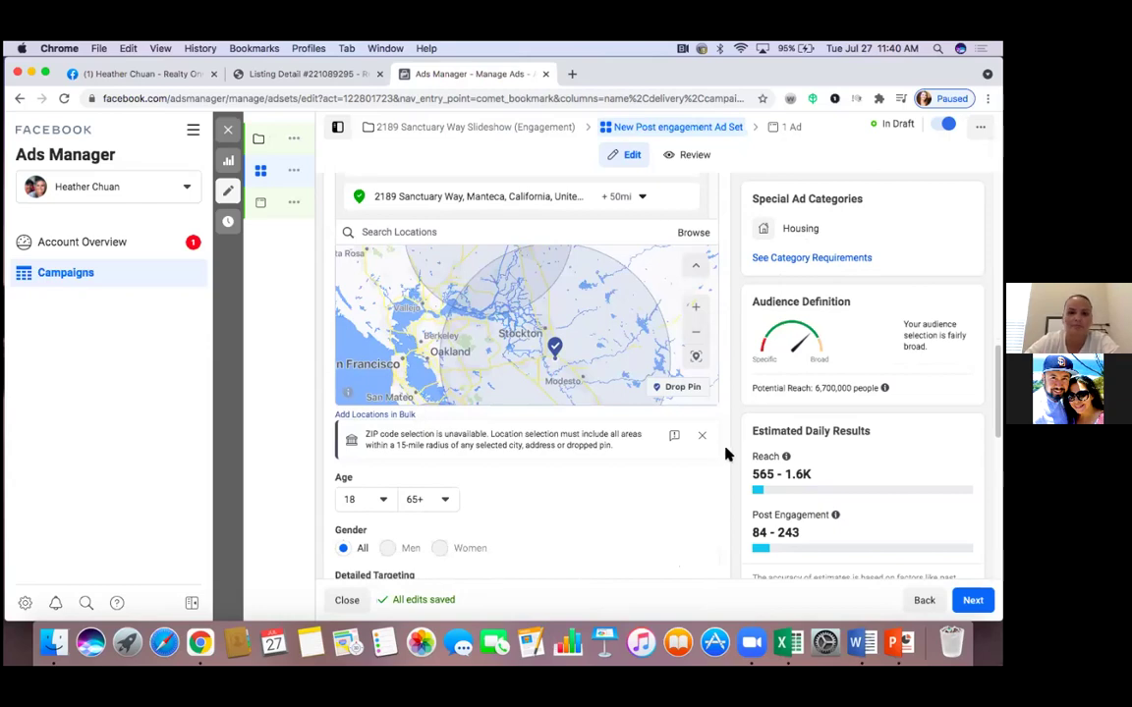
scroll(481, 364, "up", 3)
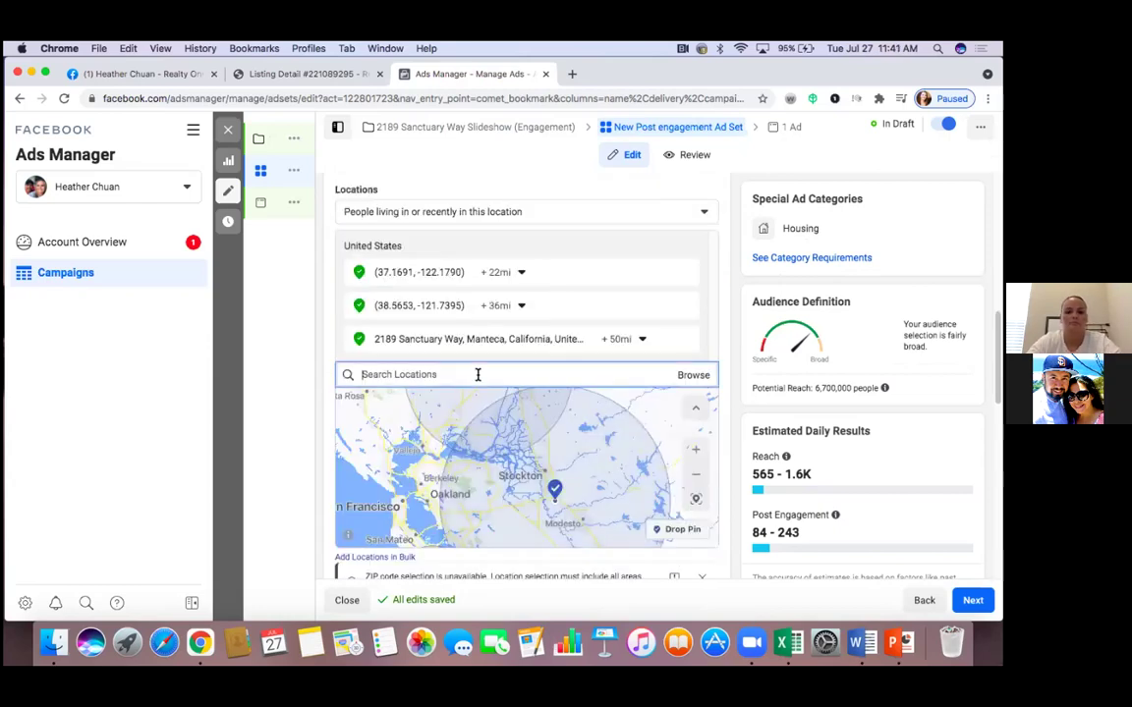
type("San Fran")
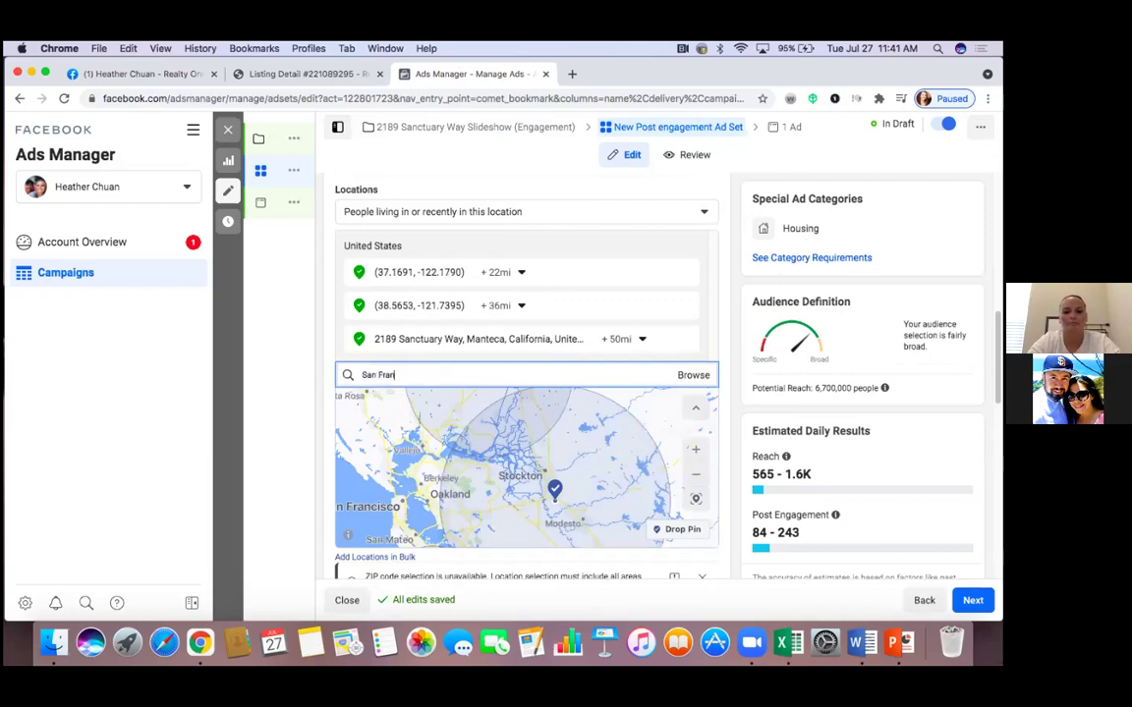
type("cisco")
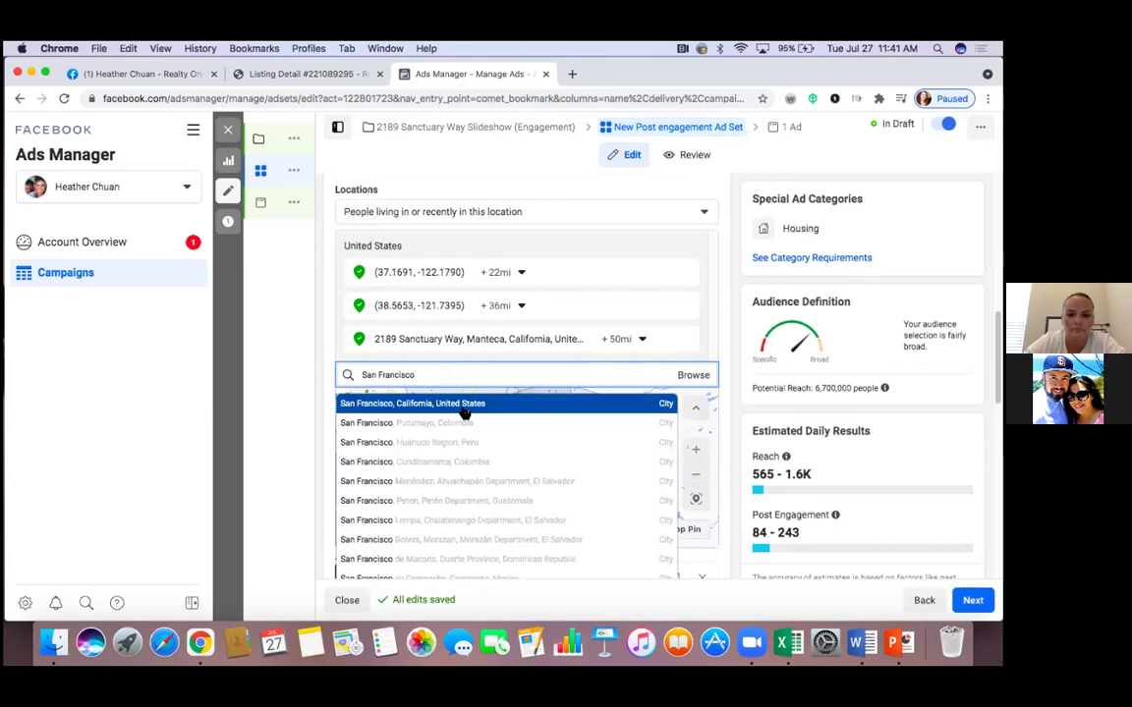
left_click(466, 402)
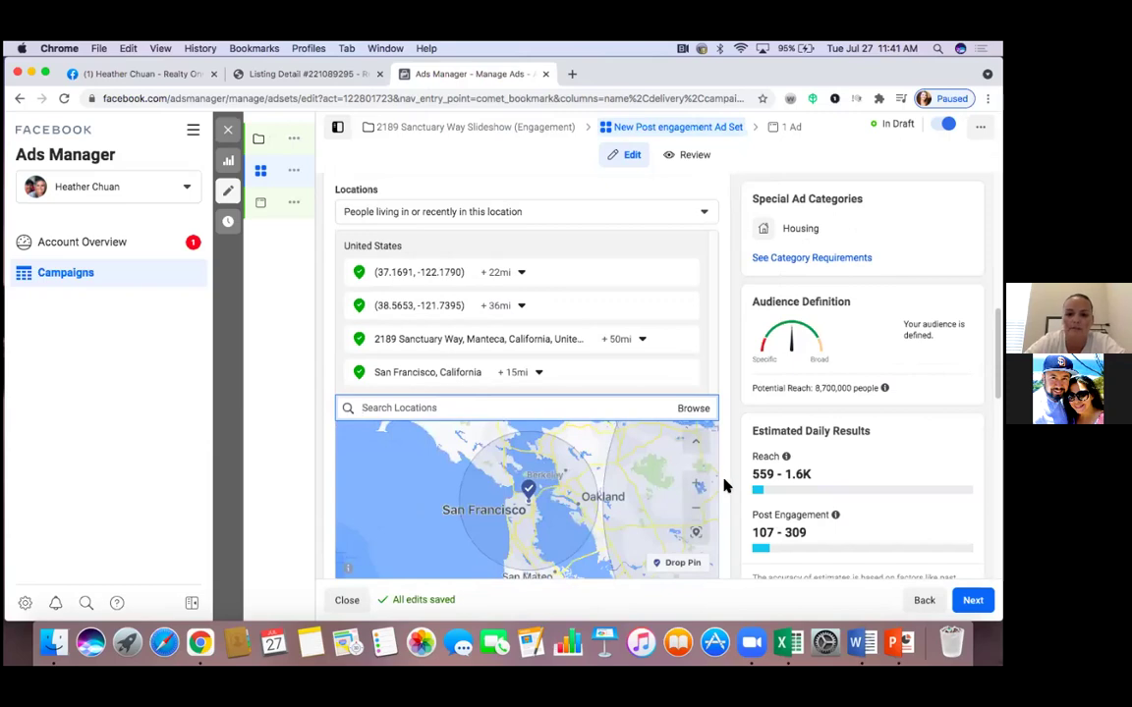
scroll(613, 481, "down", 3)
scroll(614, 481, "down", 3)
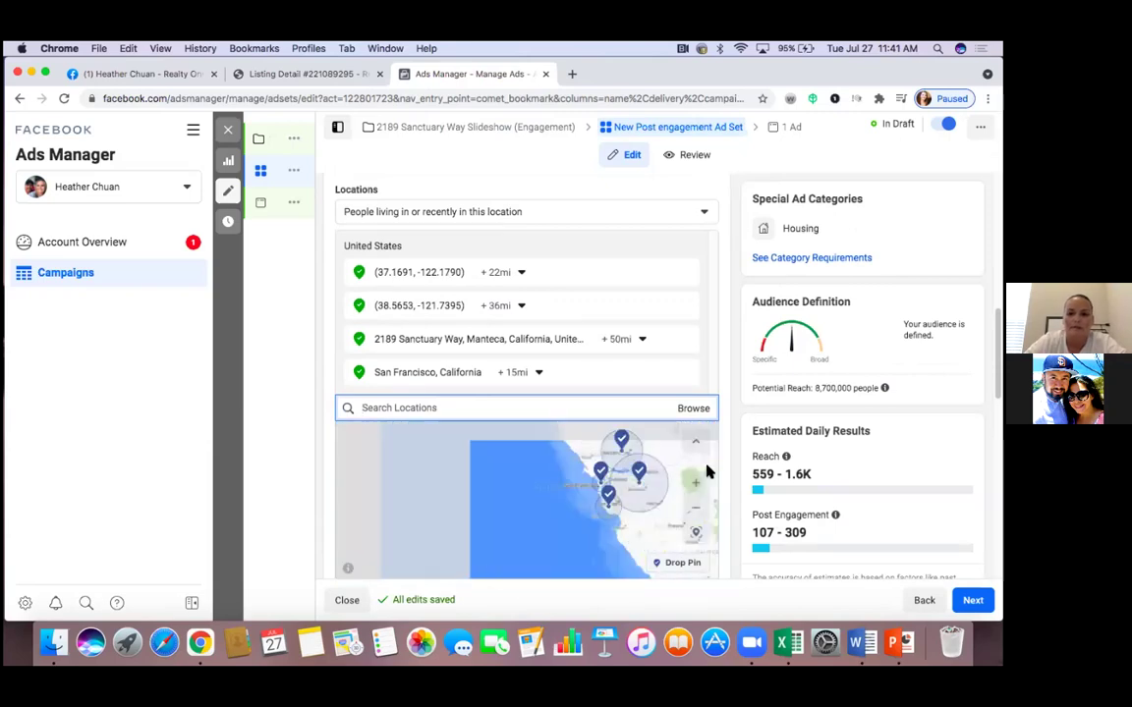
scroll(724, 463, "down", 2)
scroll(724, 464, "down", 1)
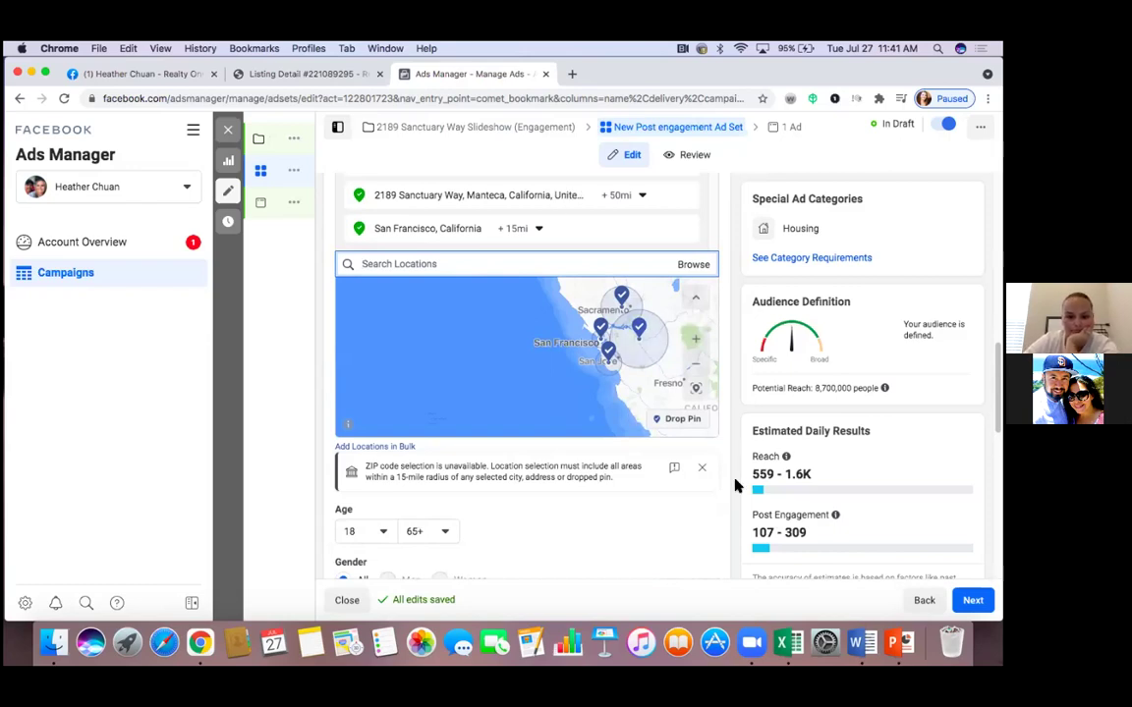
scroll(731, 491, "down", 1)
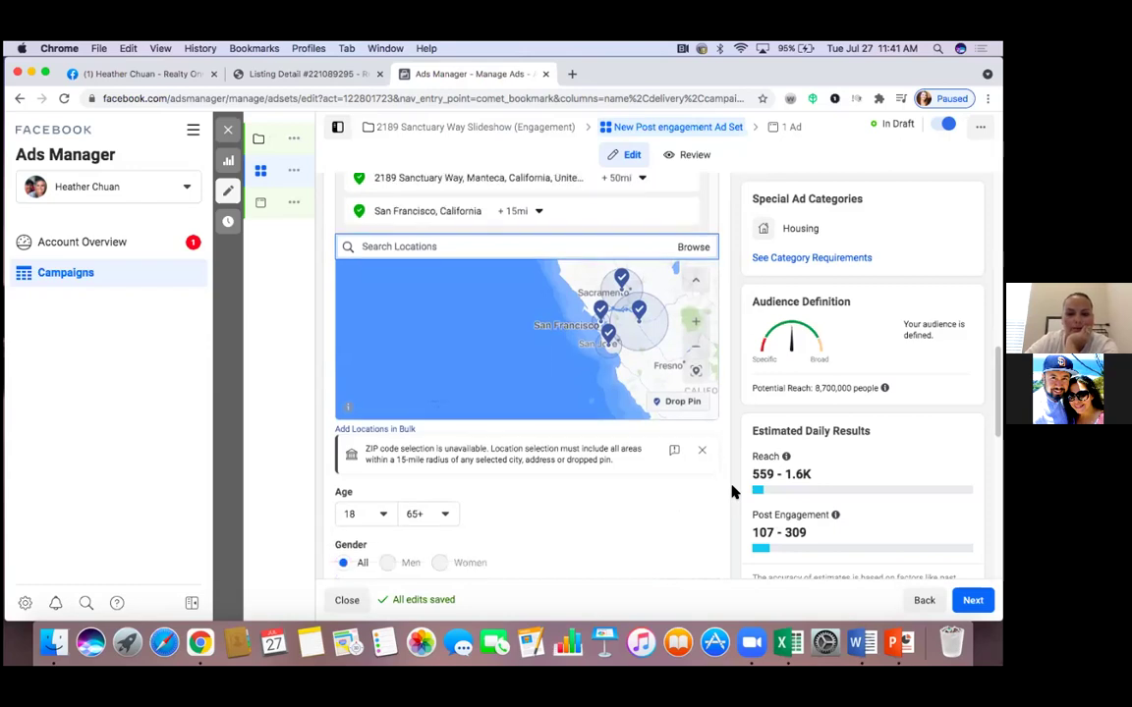
scroll(730, 491, "down", 1)
scroll(731, 491, "down", 2)
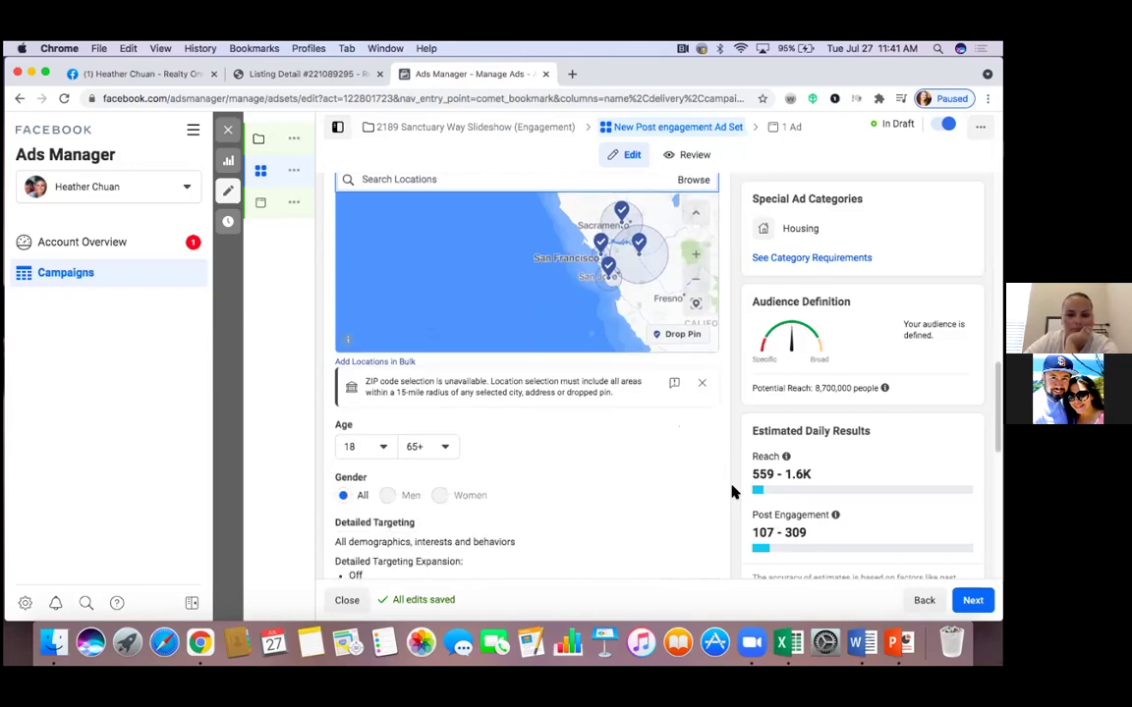
scroll(731, 491, "down", 1)
scroll(731, 491, "up", 3)
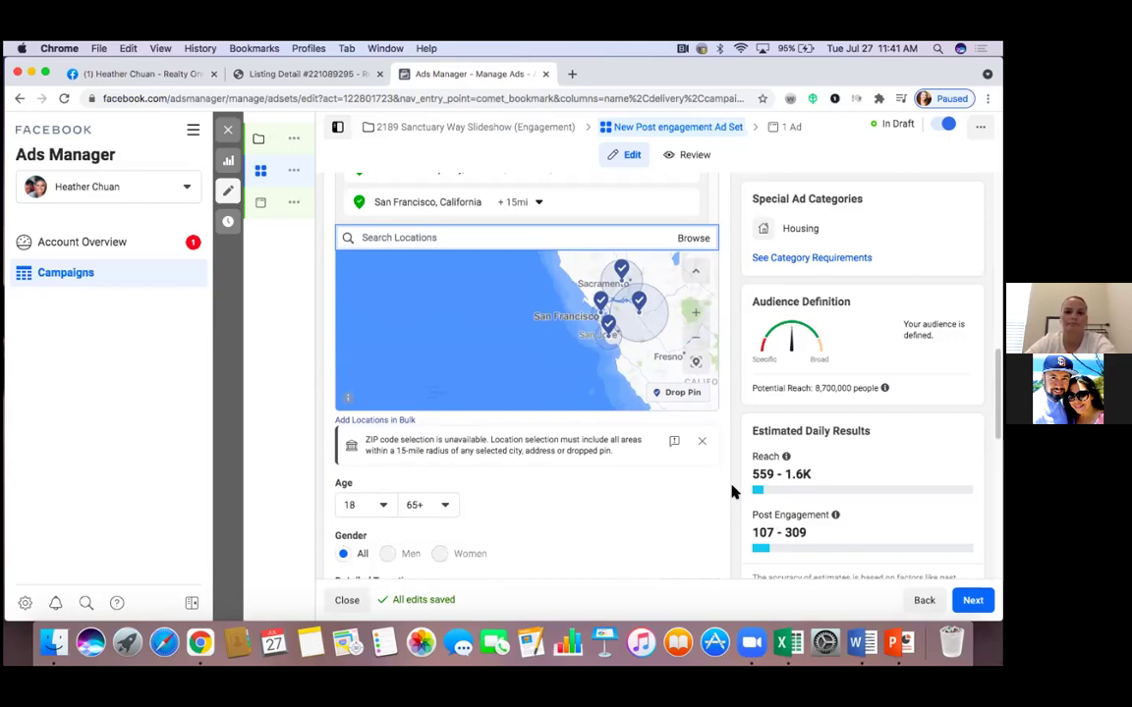
scroll(732, 491, "down", 4)
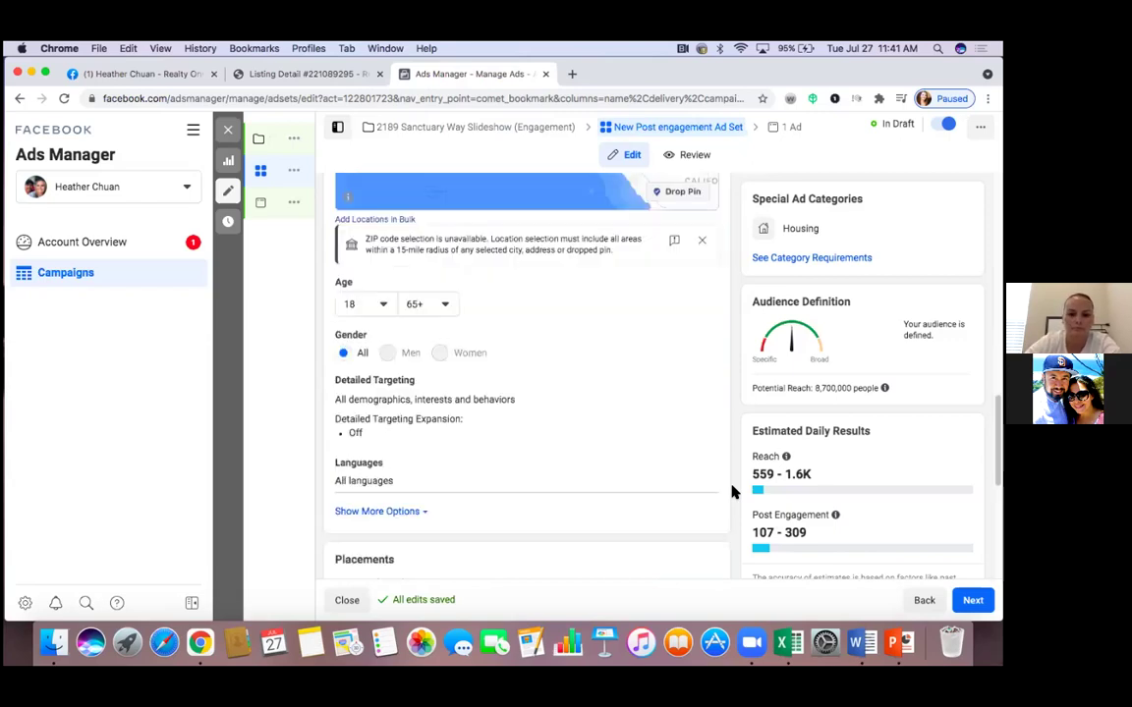
scroll(732, 491, "down", 4)
scroll(732, 491, "down", 2)
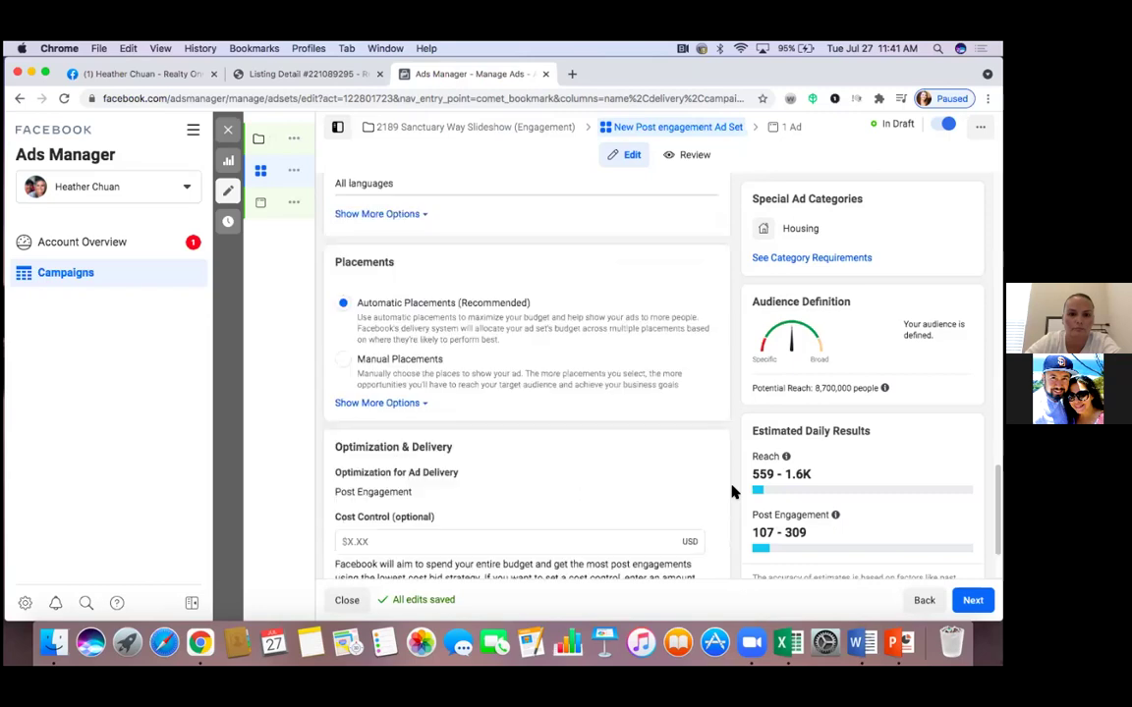
scroll(732, 492, "down", 2)
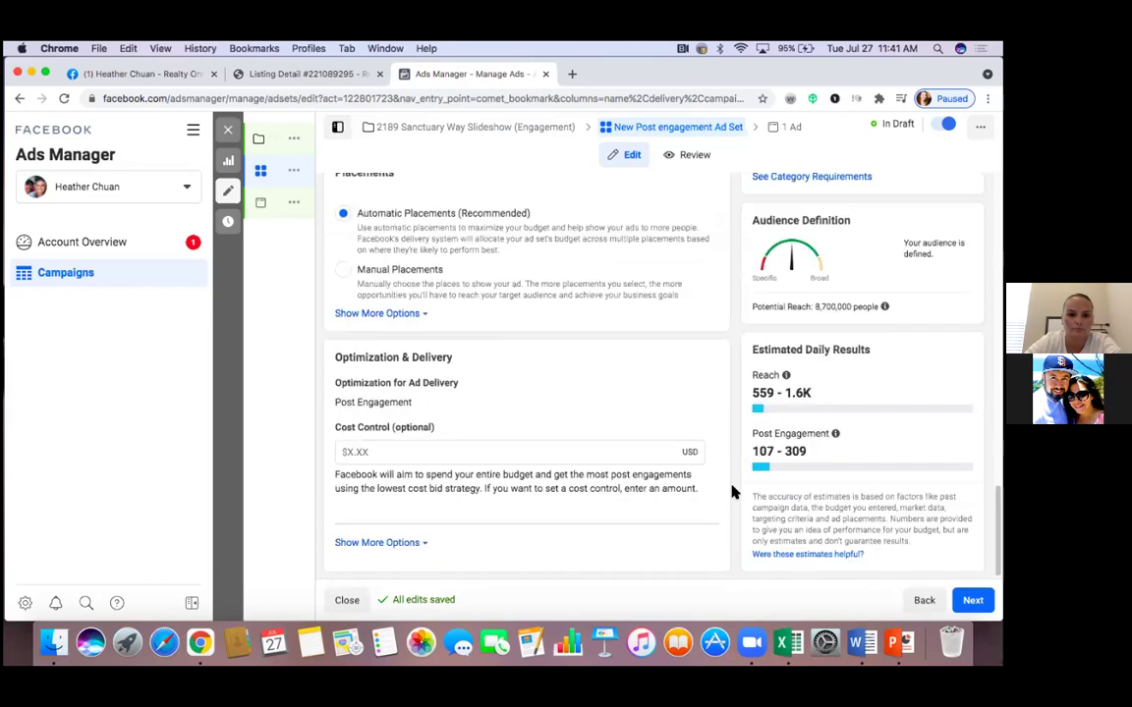
scroll(732, 493, "down", 1)
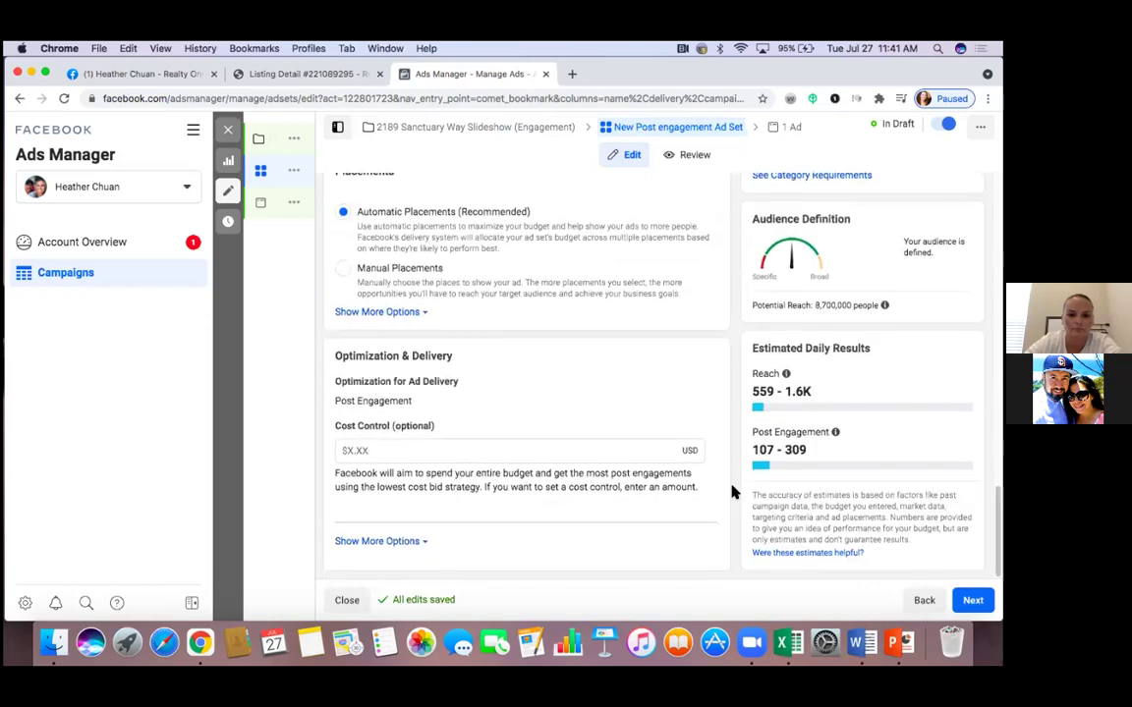
scroll(732, 492, "up", 5)
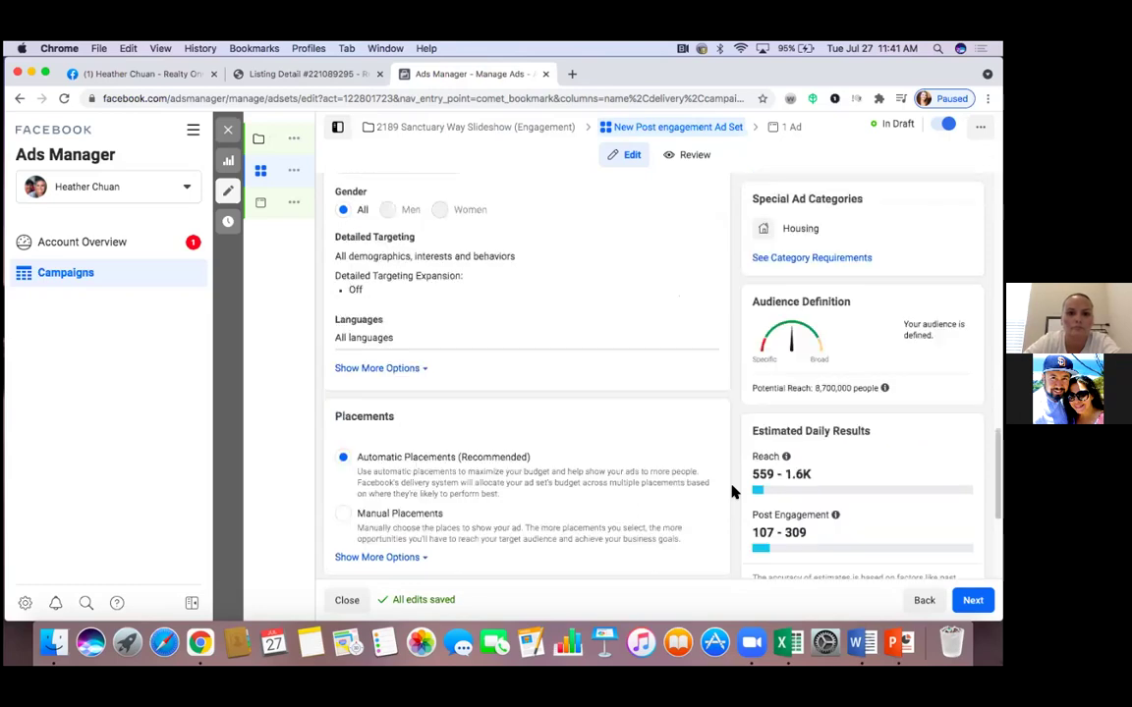
scroll(732, 492, "up", 2)
scroll(732, 492, "up", 2)
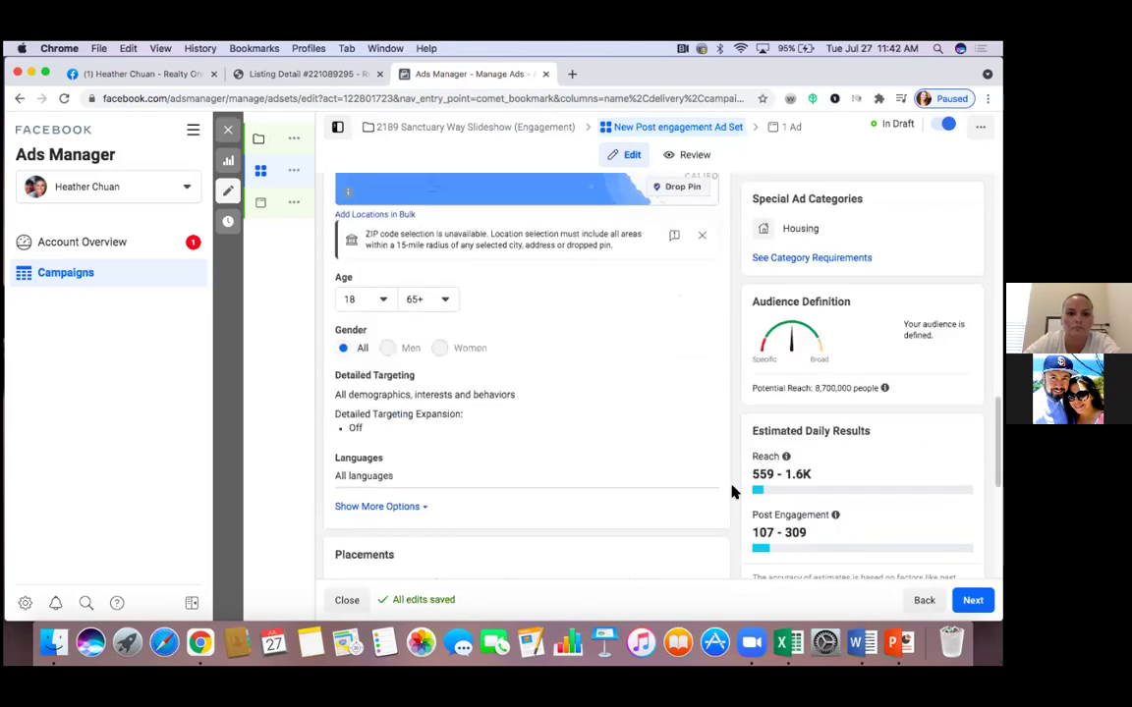
scroll(732, 492, "up", 1)
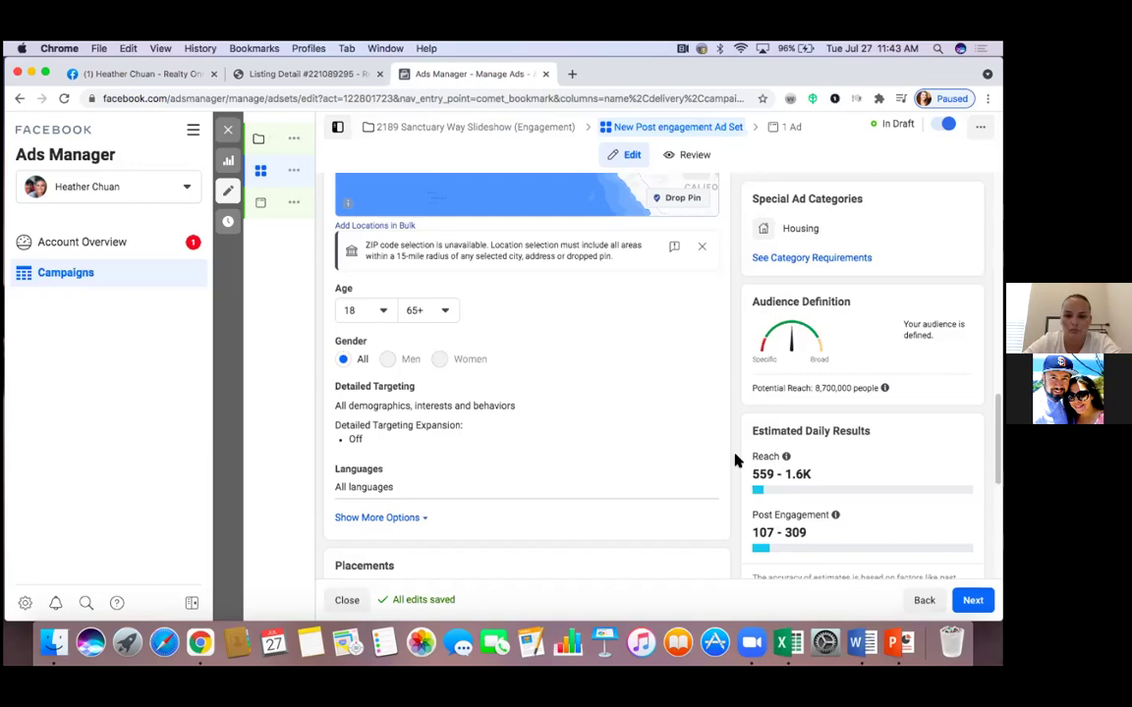
scroll(736, 461, "down", 1)
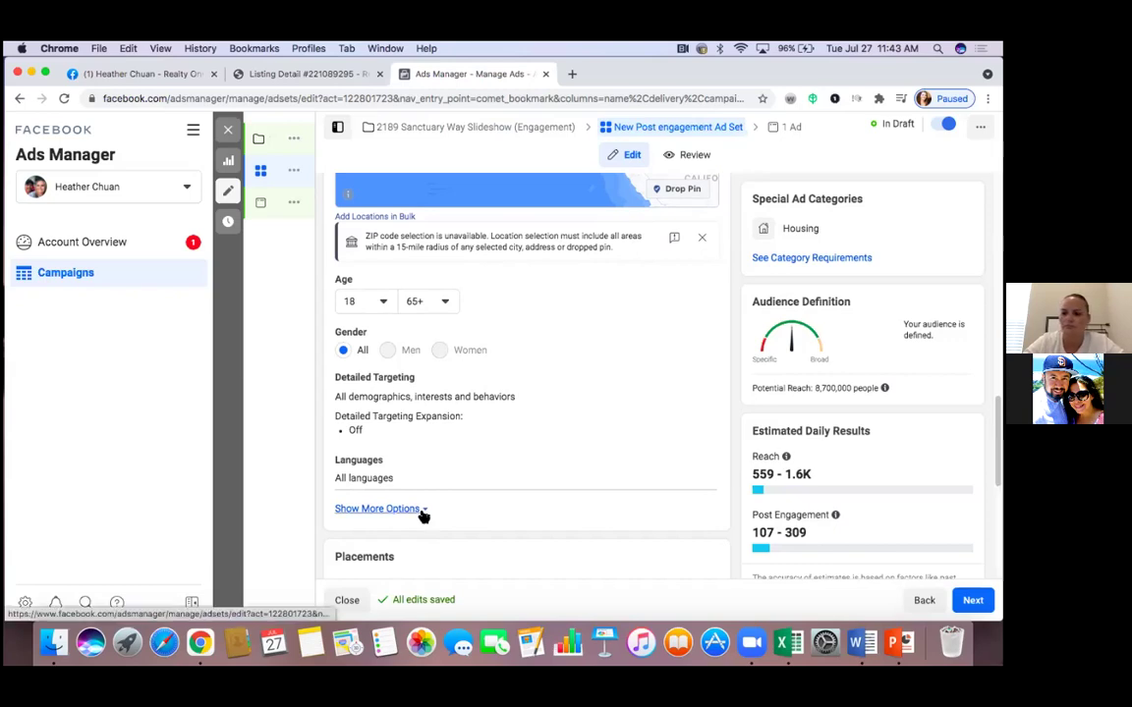
Under the extra audience options, set the Languages targeting to English (All)
left_click(377, 509)
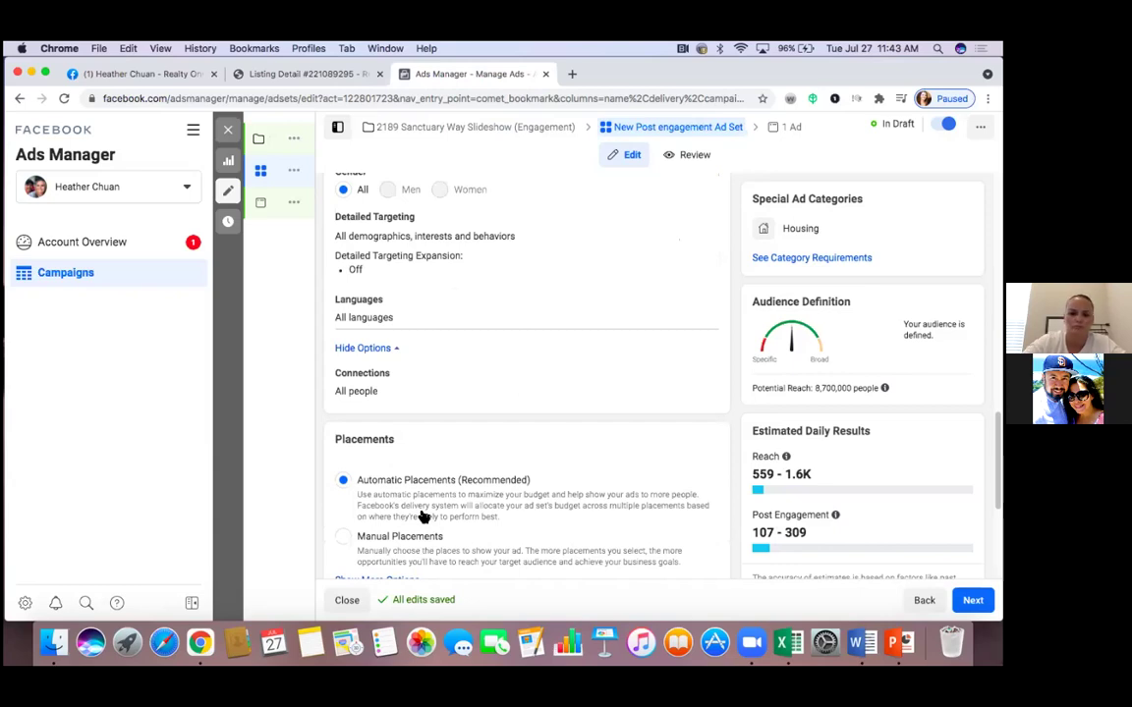
scroll(422, 516, "down", 2)
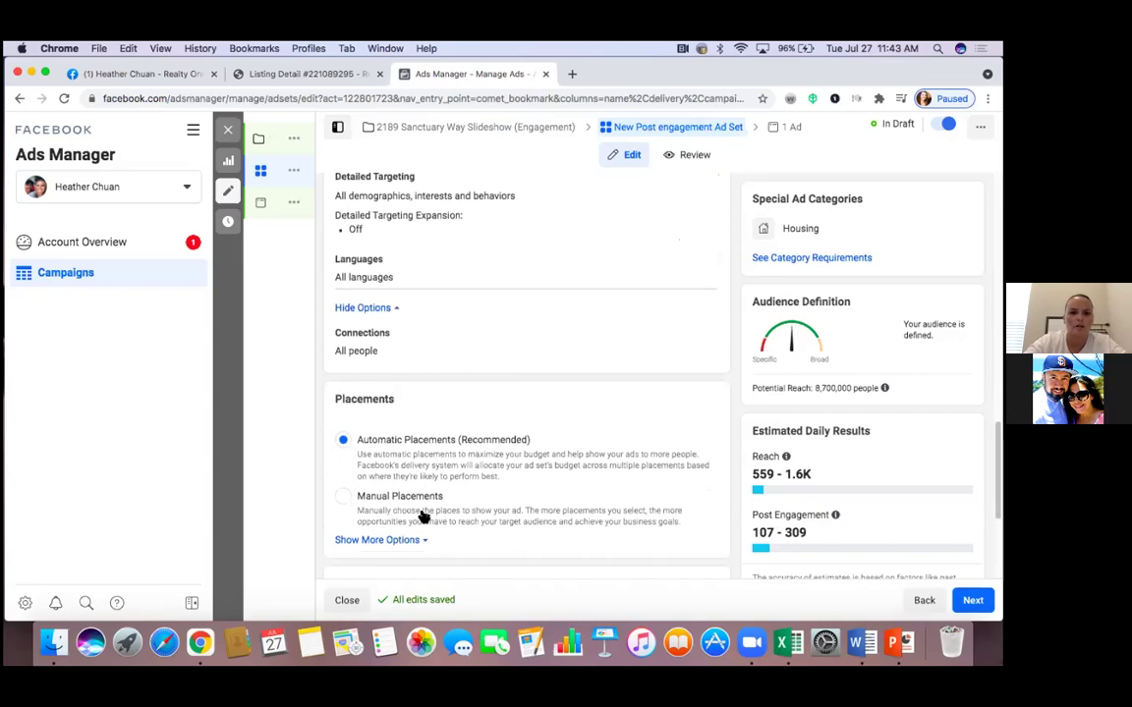
scroll(423, 516, "up", 3)
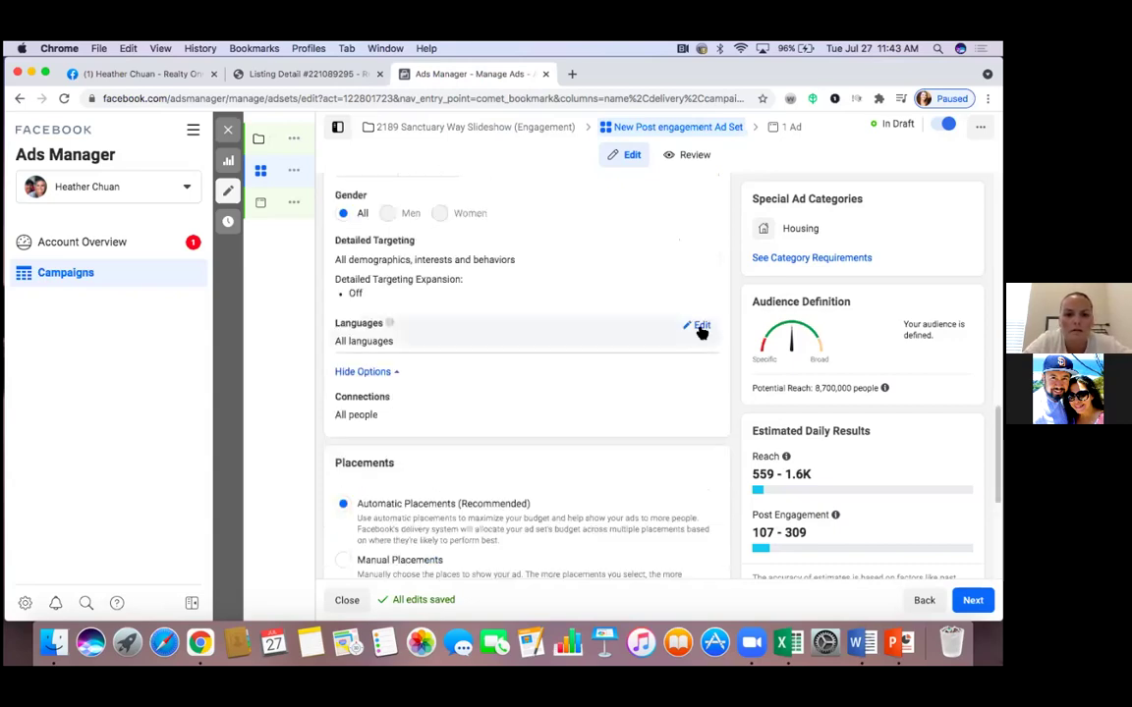
left_click(700, 329)
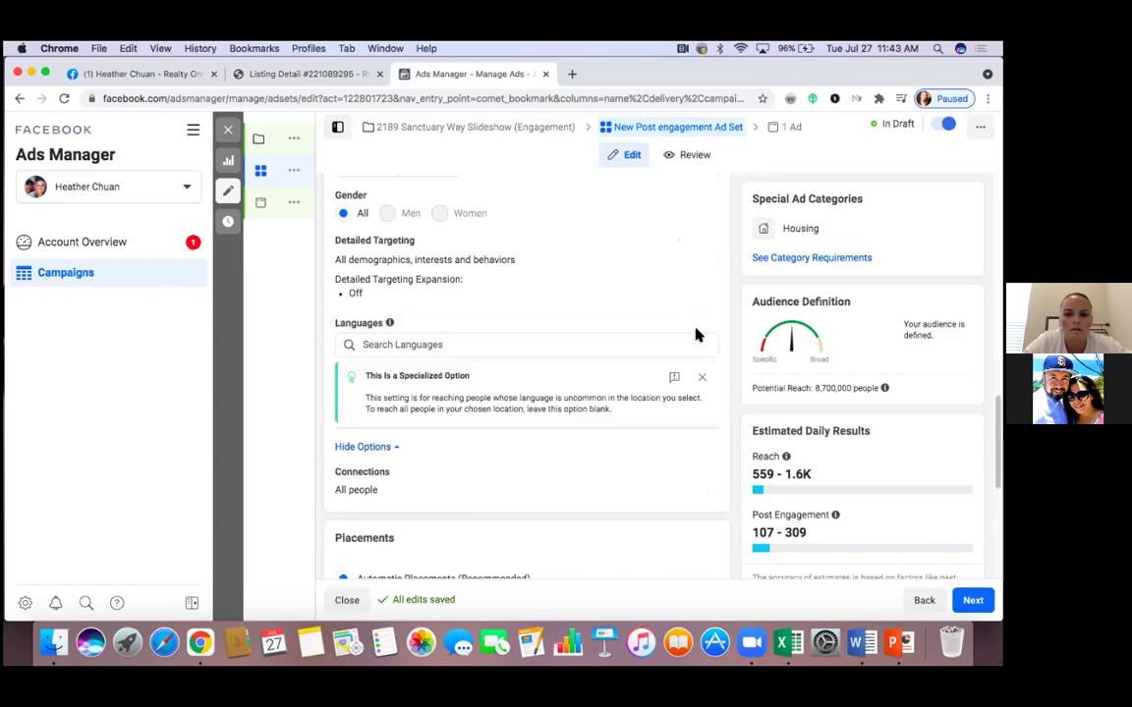
left_click(586, 342)
type("english")
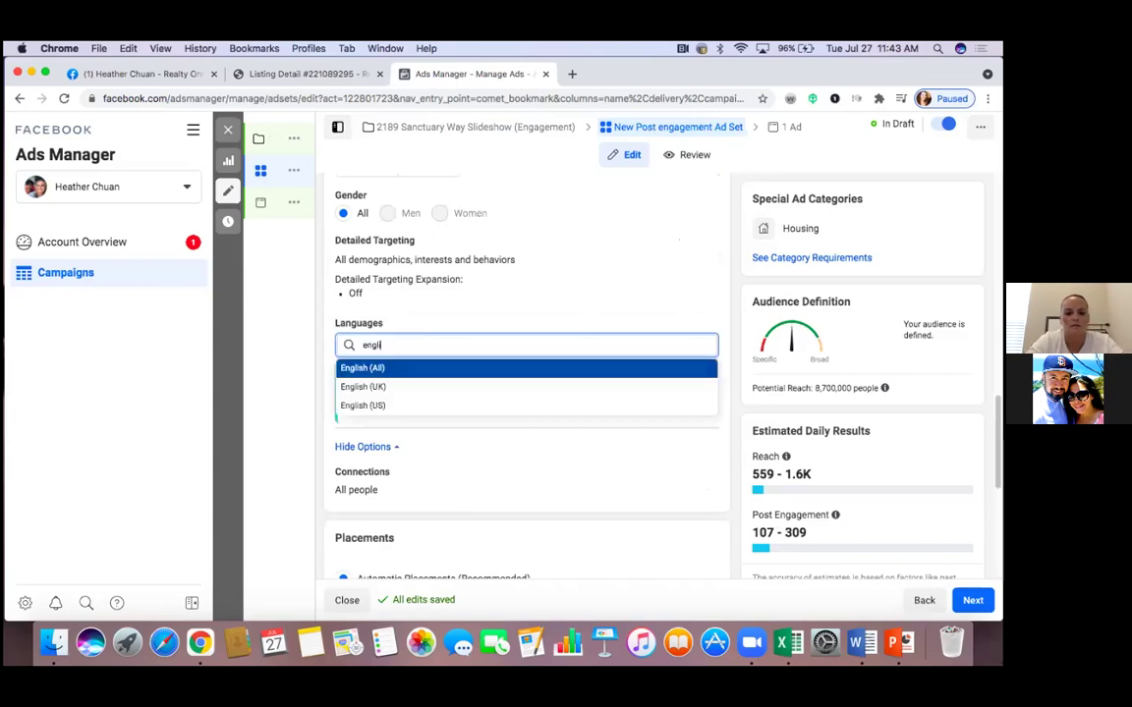
left_click(393, 369)
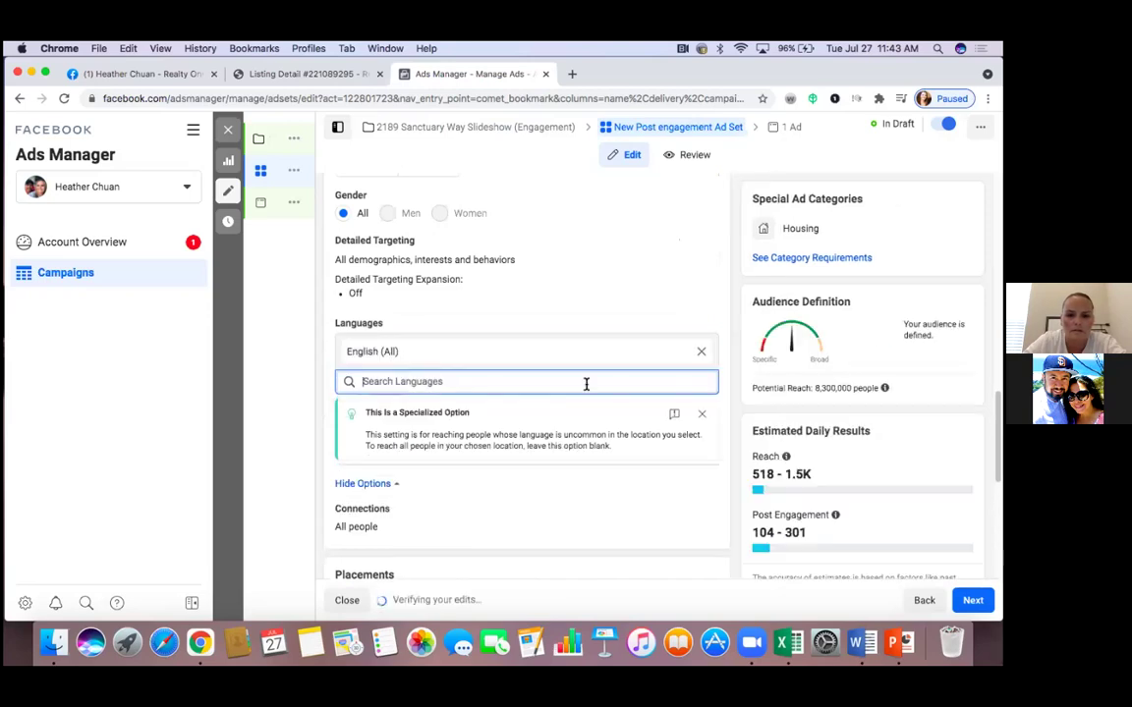
scroll(586, 384, "down", 2)
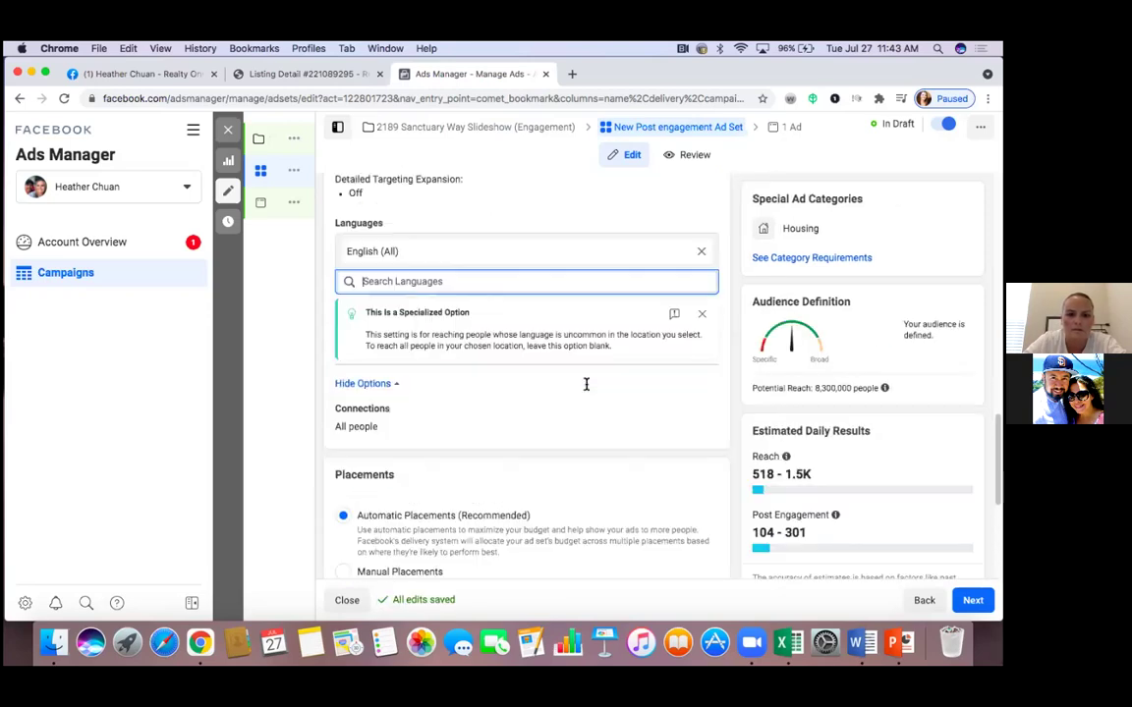
scroll(585, 385, "up", 6)
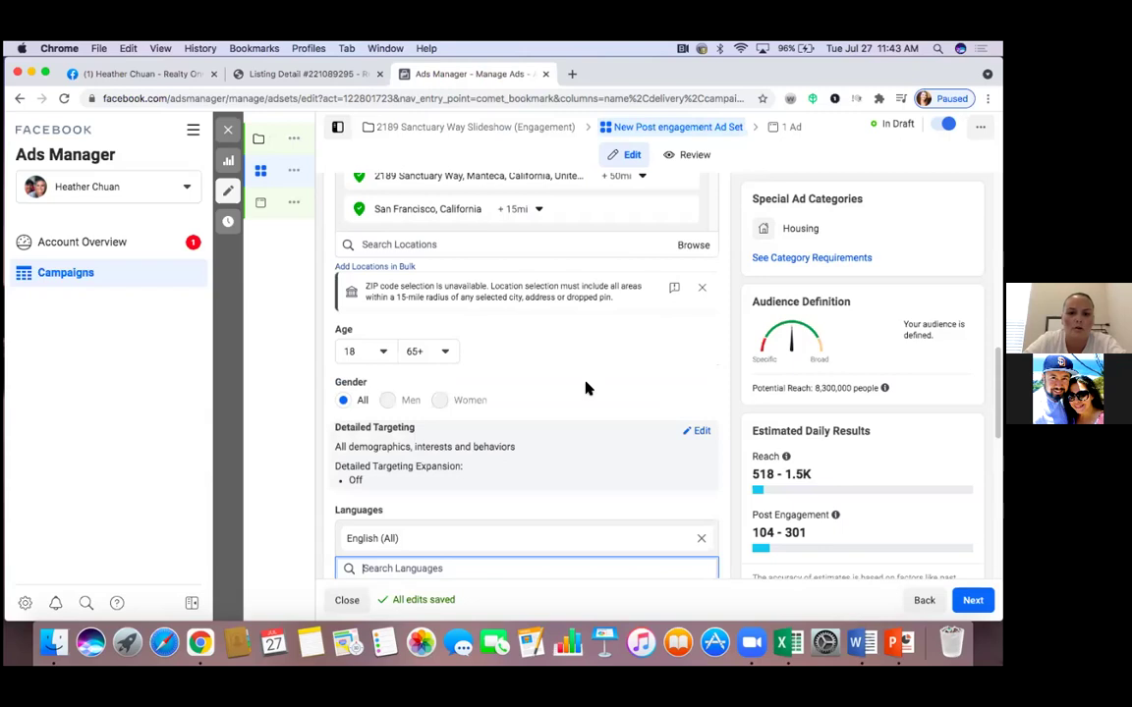
scroll(585, 386, "down", 6)
scroll(586, 388, "down", 6)
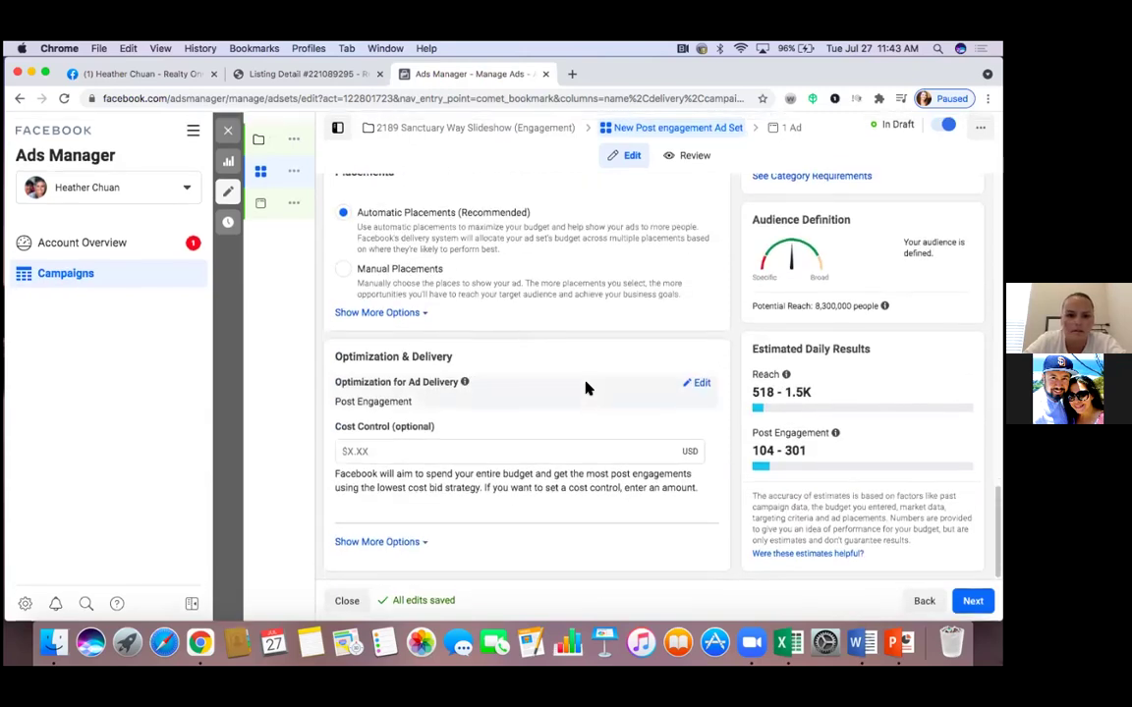
scroll(586, 388, "up", 10)
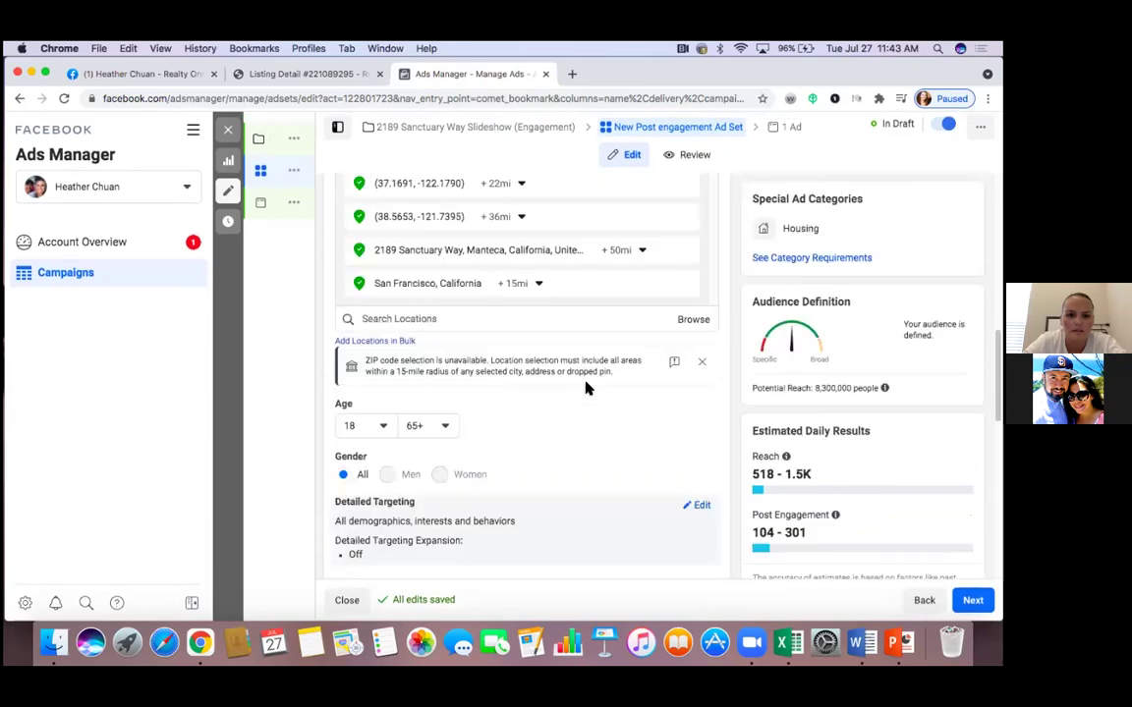
scroll(585, 388, "up", 5)
scroll(586, 388, "up", 2)
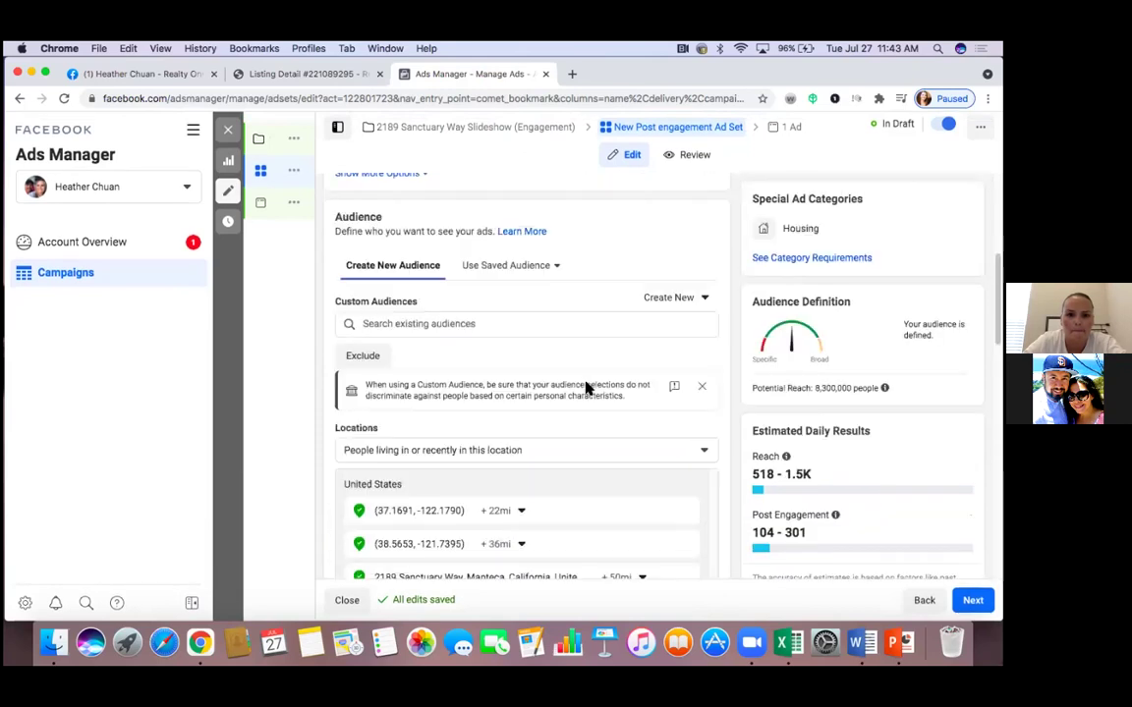
scroll(585, 389, "up", 1)
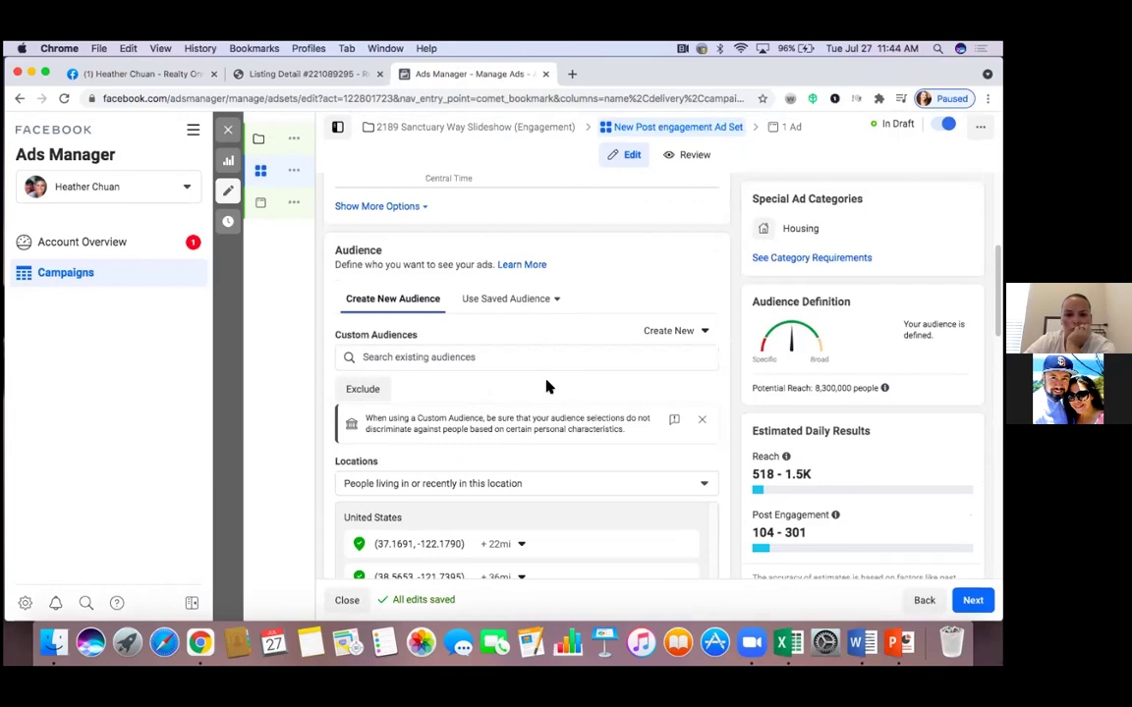
scroll(547, 387, "up", 4)
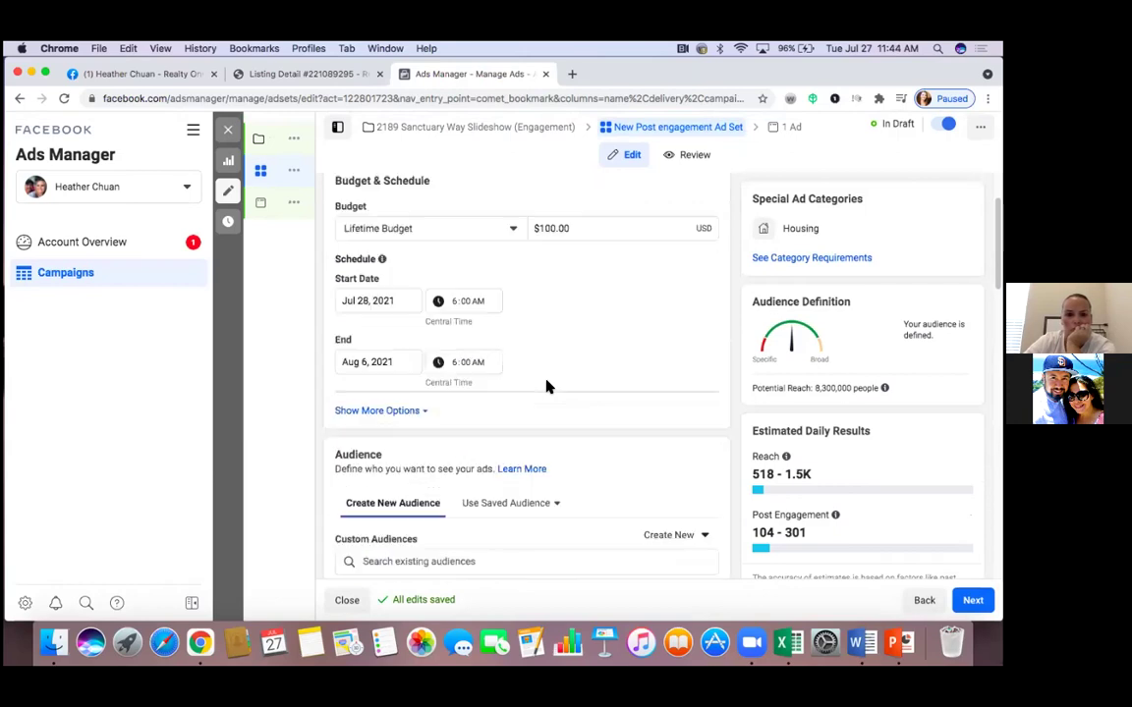
scroll(548, 387, "up", 2)
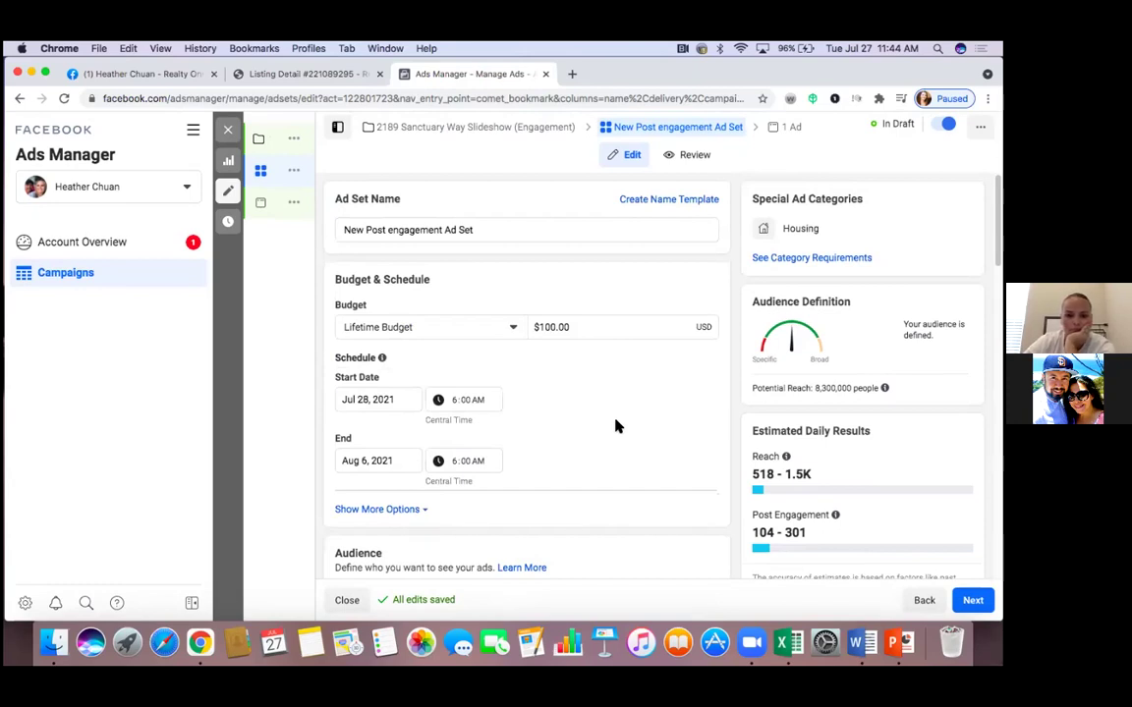
scroll(617, 422, "down", 5)
scroll(619, 415, "down", 3)
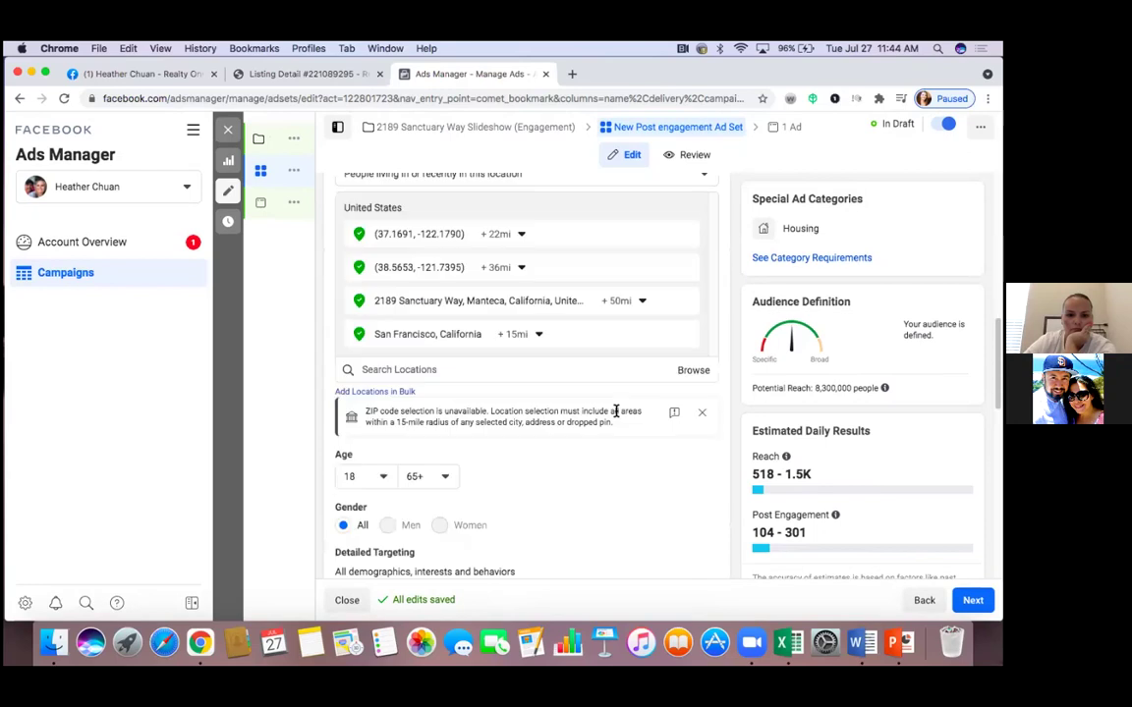
scroll(616, 411, "up", 3)
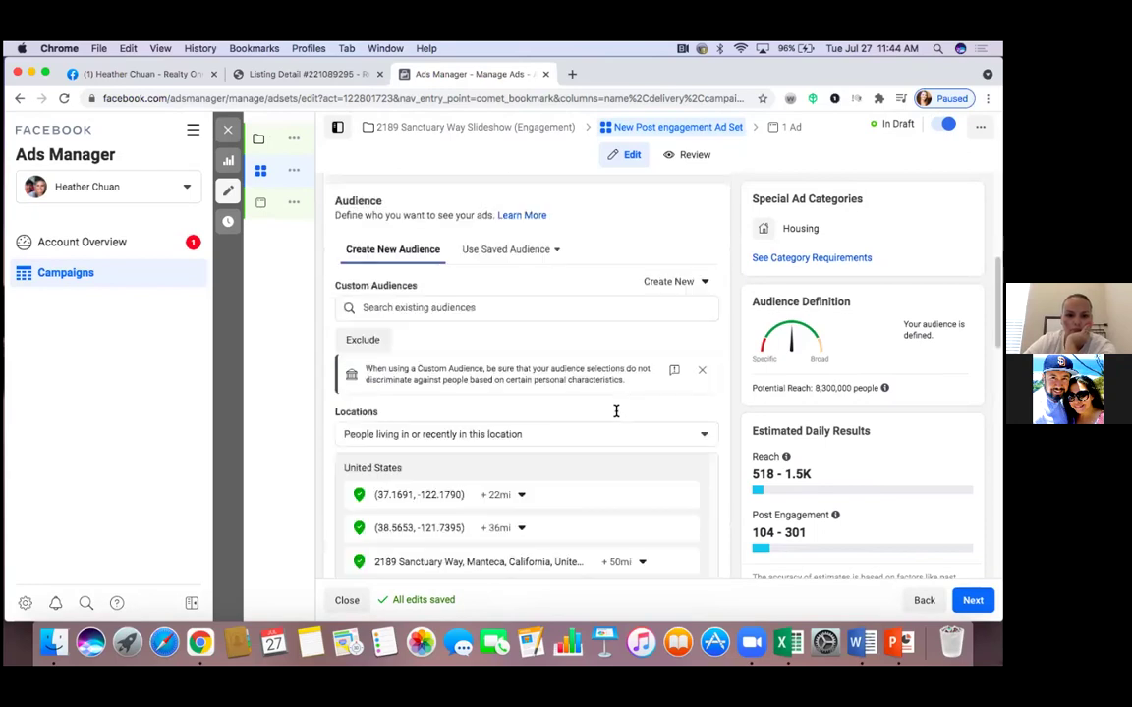
scroll(616, 412, "down", 3)
scroll(617, 415, "down", 4)
scroll(616, 412, "down", 2)
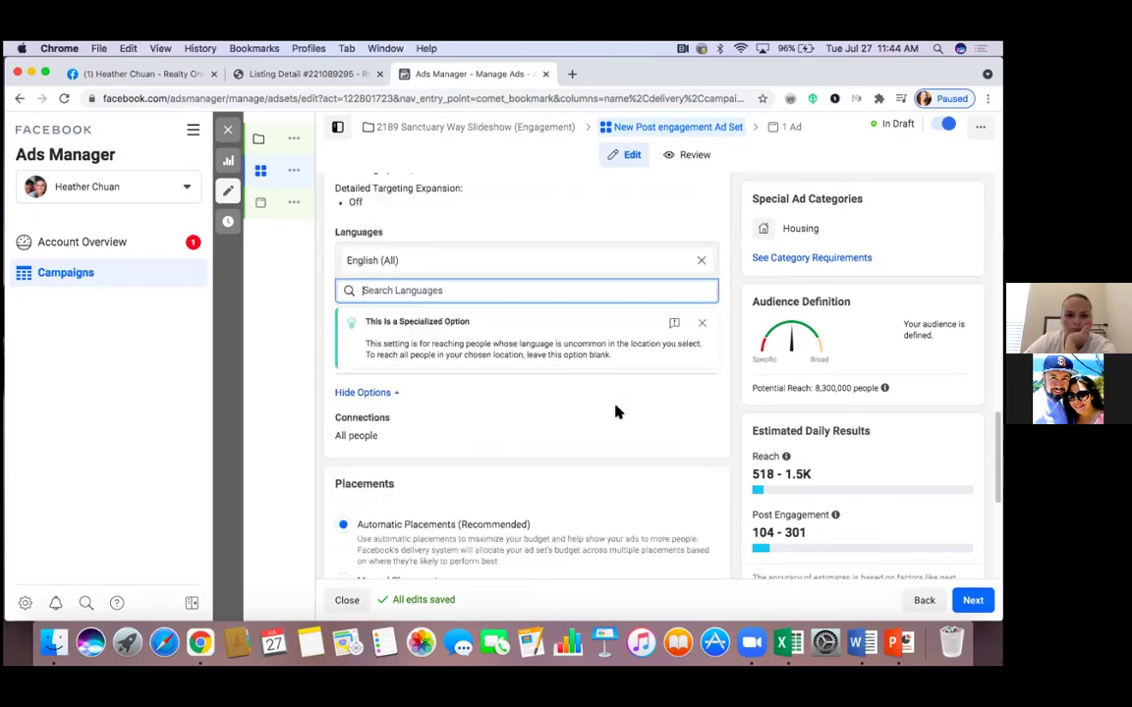
scroll(616, 412, "down", 2)
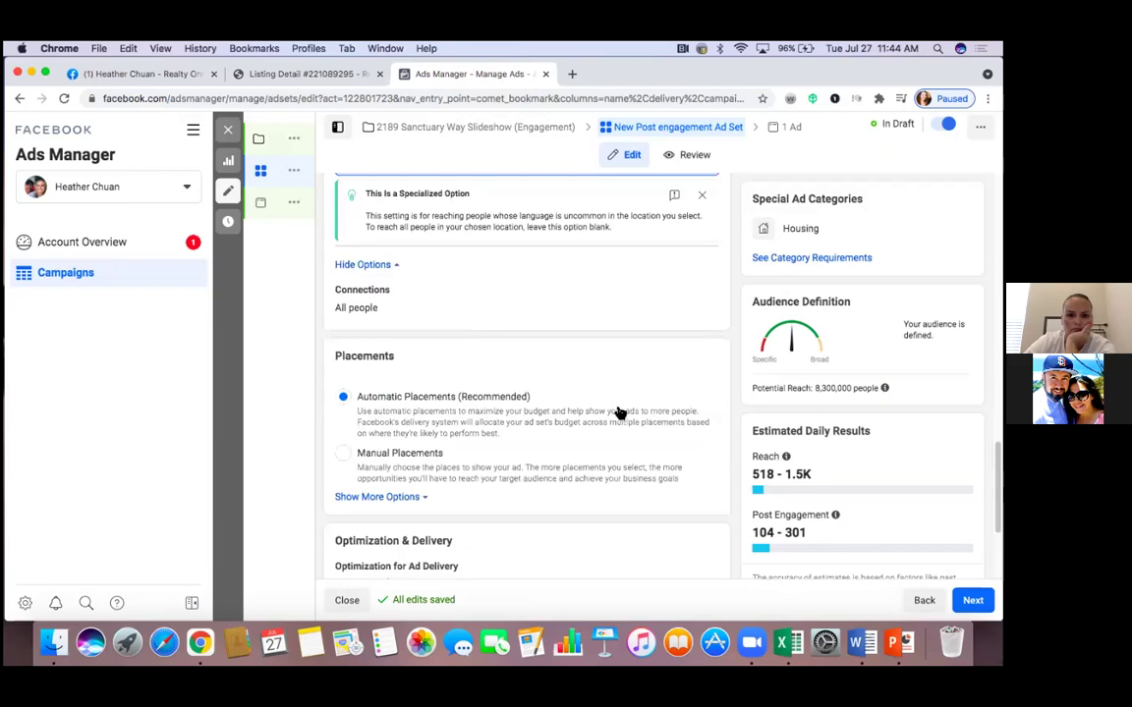
scroll(619, 413, "down", 1)
scroll(619, 412, "down", 1)
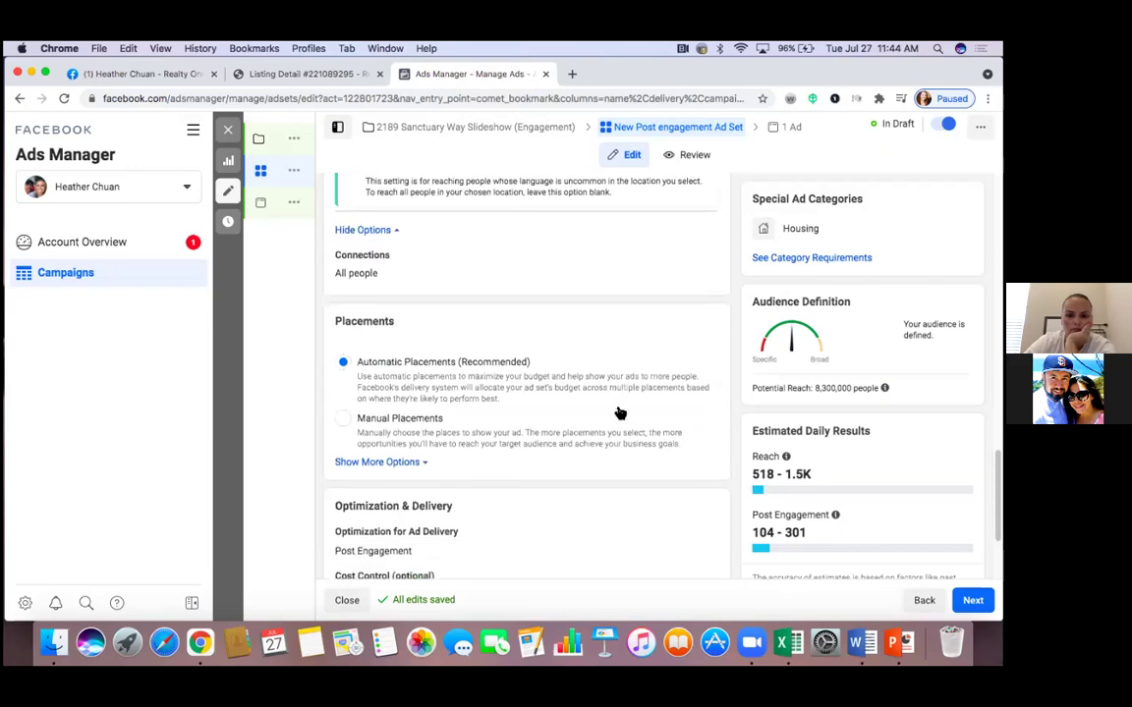
scroll(619, 413, "down", 1)
scroll(619, 413, "down", 2)
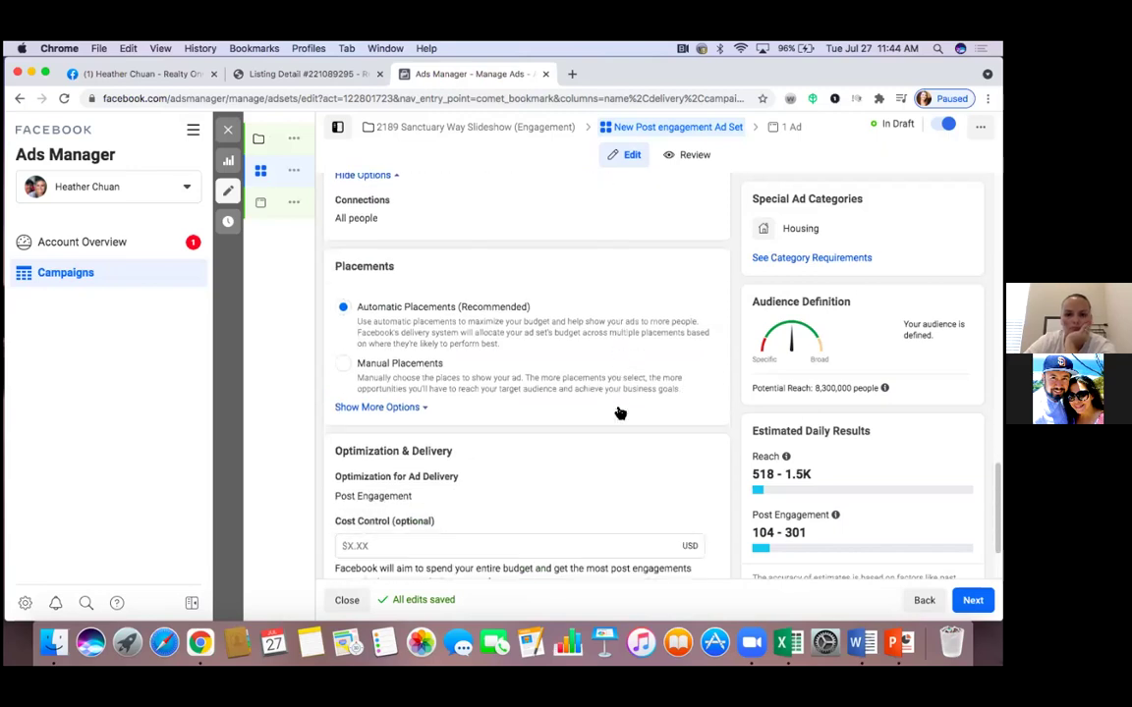
scroll(616, 412, "down", 1)
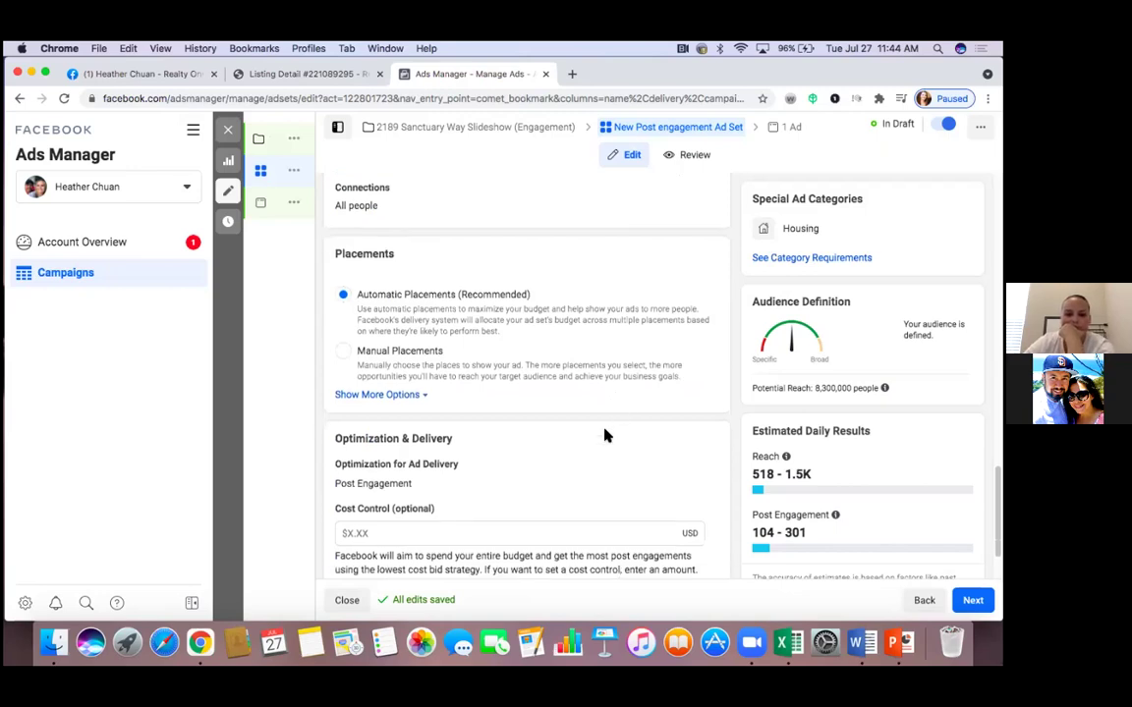
scroll(606, 432, "down", 2)
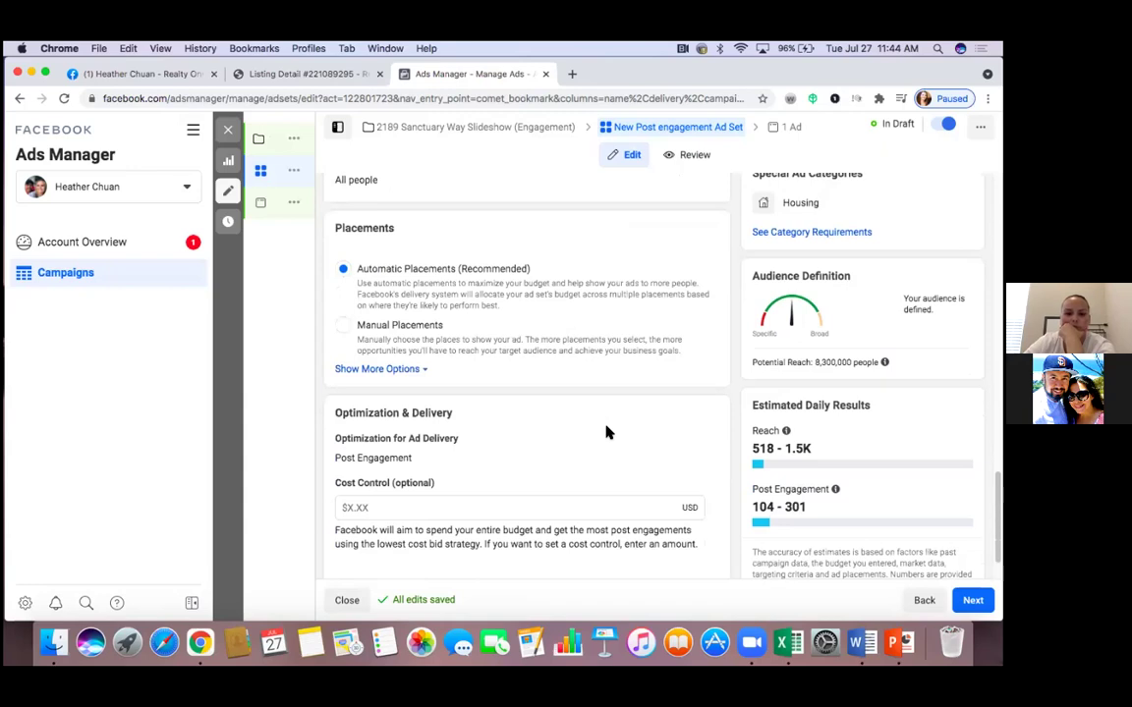
scroll(606, 433, "down", 1)
scroll(606, 432, "down", 2)
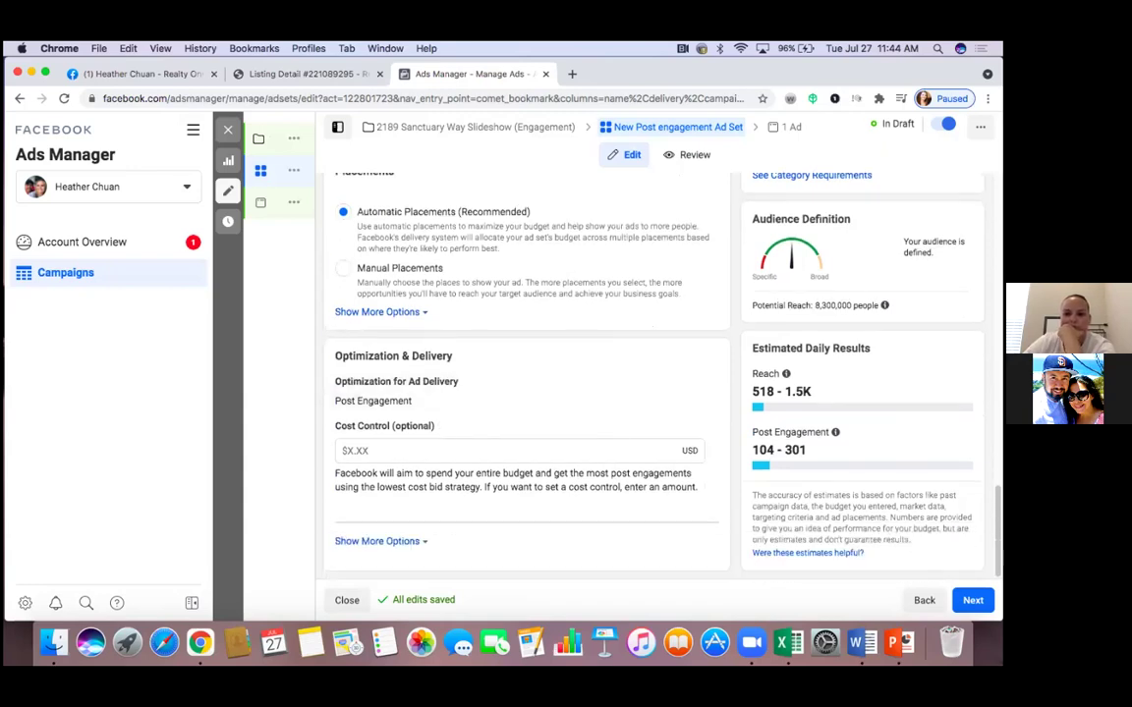
Advance to the ad level and review New Post engagement Ad's Identity, Ad Setup and preview panels
left_click(973, 601)
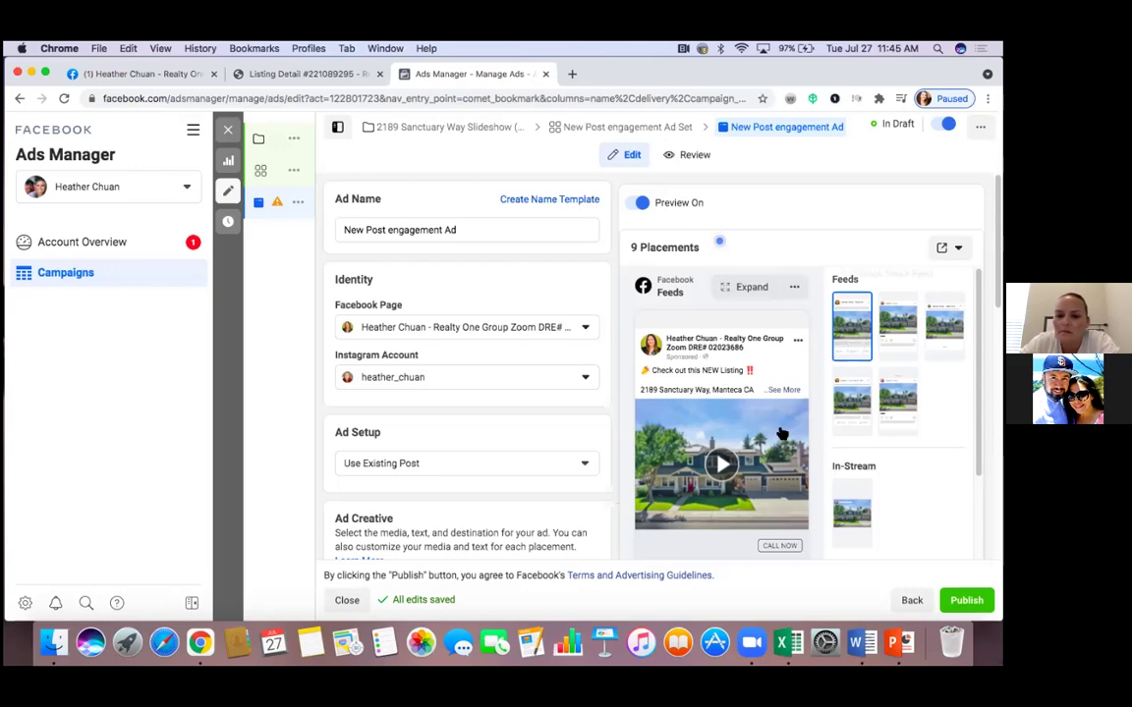
scroll(782, 433, "down", 3)
scroll(466, 393, "up", 1)
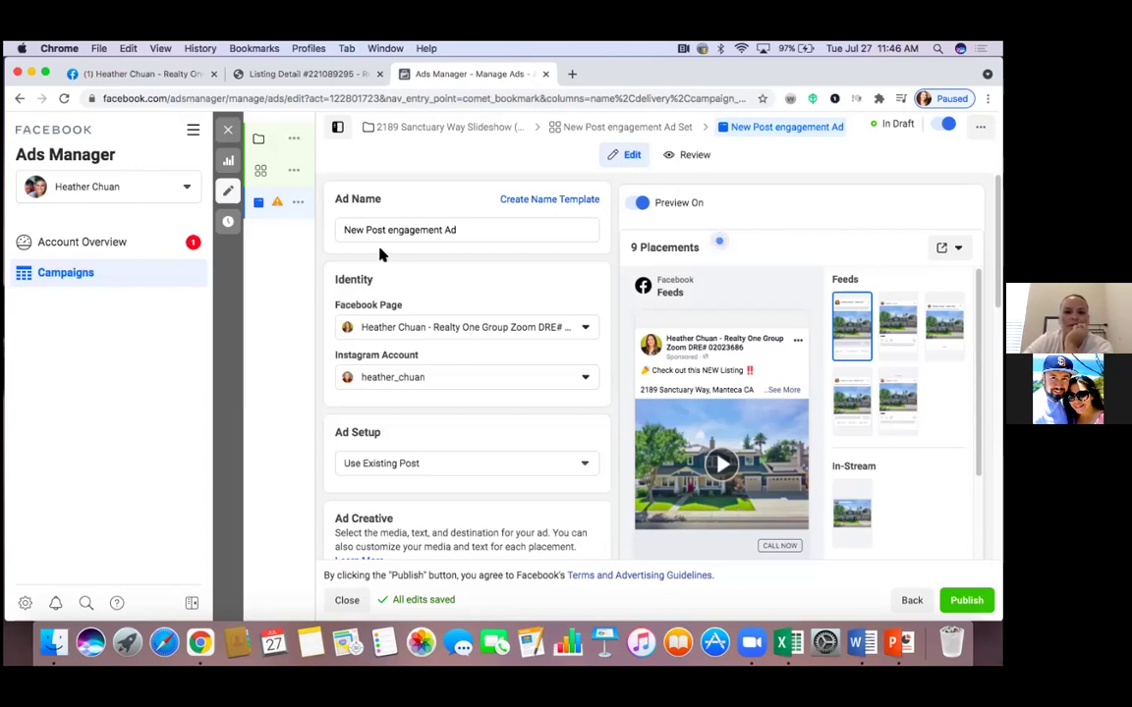
left_click(472, 233)
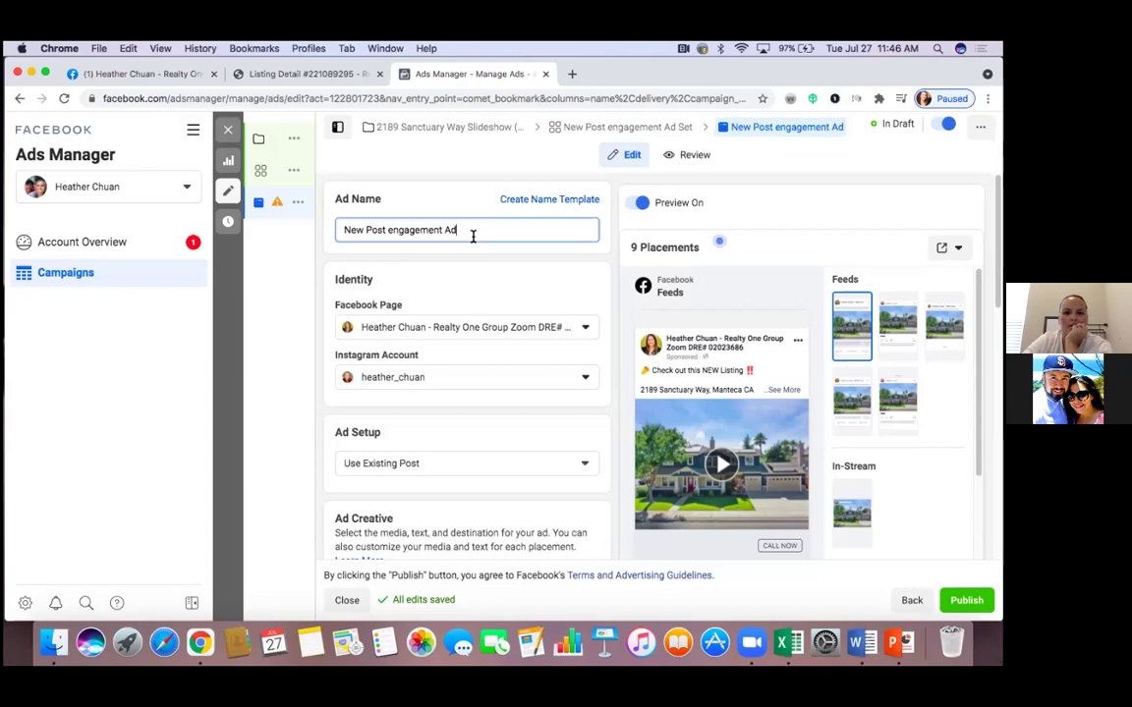
key("BackSpace")
key("BackSpace")
key("BackSpace")
key("BackSpace")
key("BackSpace")
key("BackSpace")
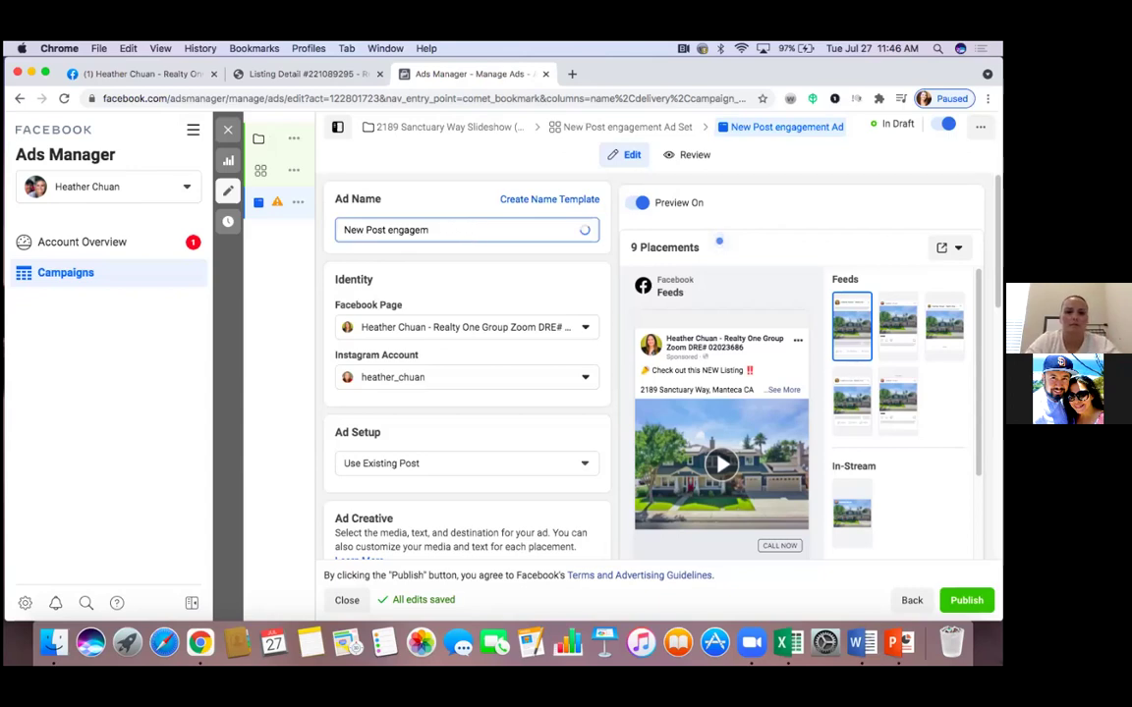
key("BackSpace")
key("BackSpace")
key("BackSpace")
key("BackSpace")
key("BackSpace")
key("BackSpace")
key("BackSpace")
key("BackSpace")
key("BackSpace")
key("BackSpace")
key("BackSpace")
key("BackSpace")
key("BackSpace")
key("BackSpace")
key("BackSpace")
key("BackSpace")
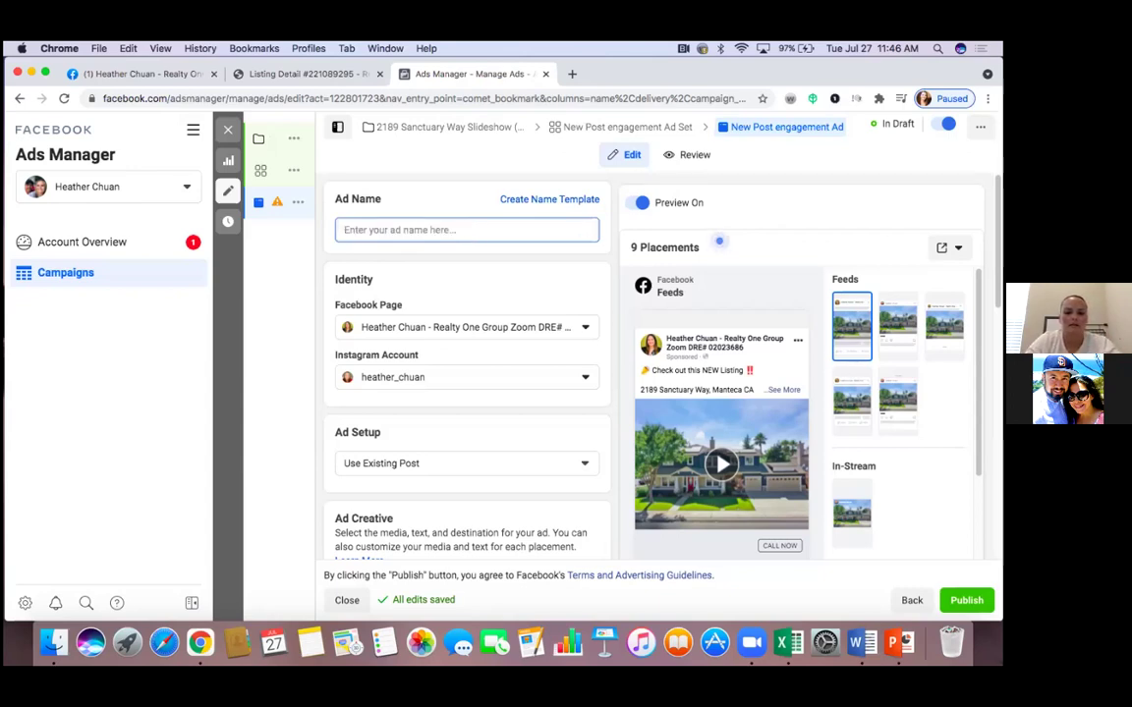
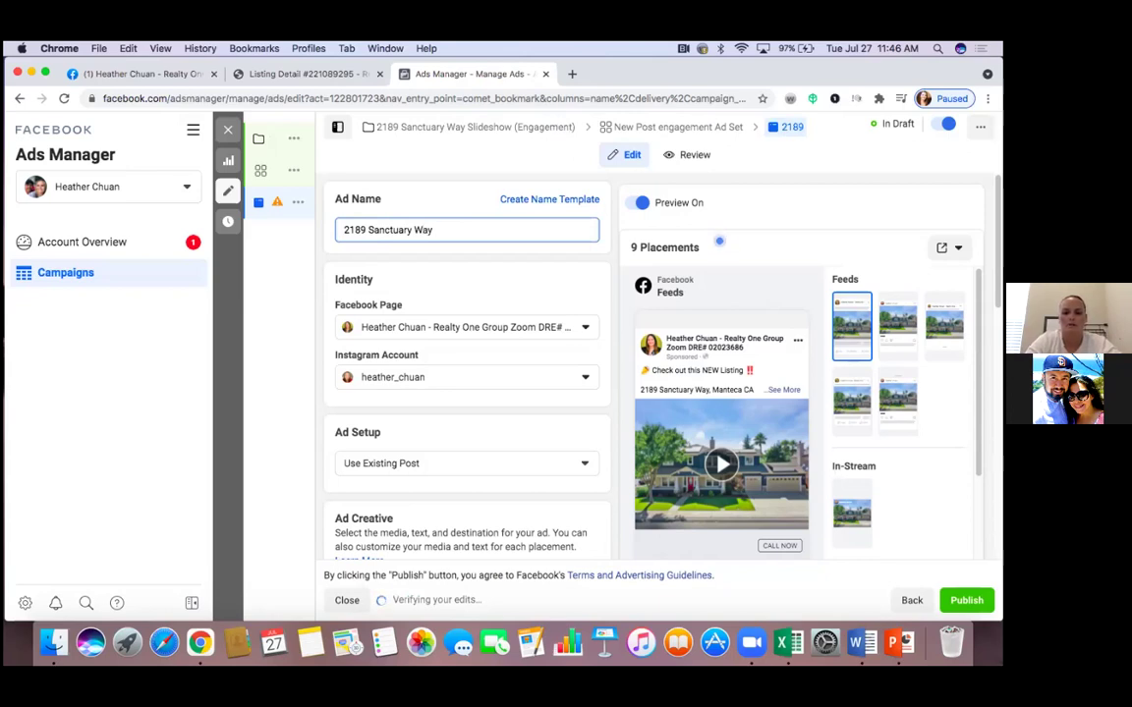
type(" Slidesho")
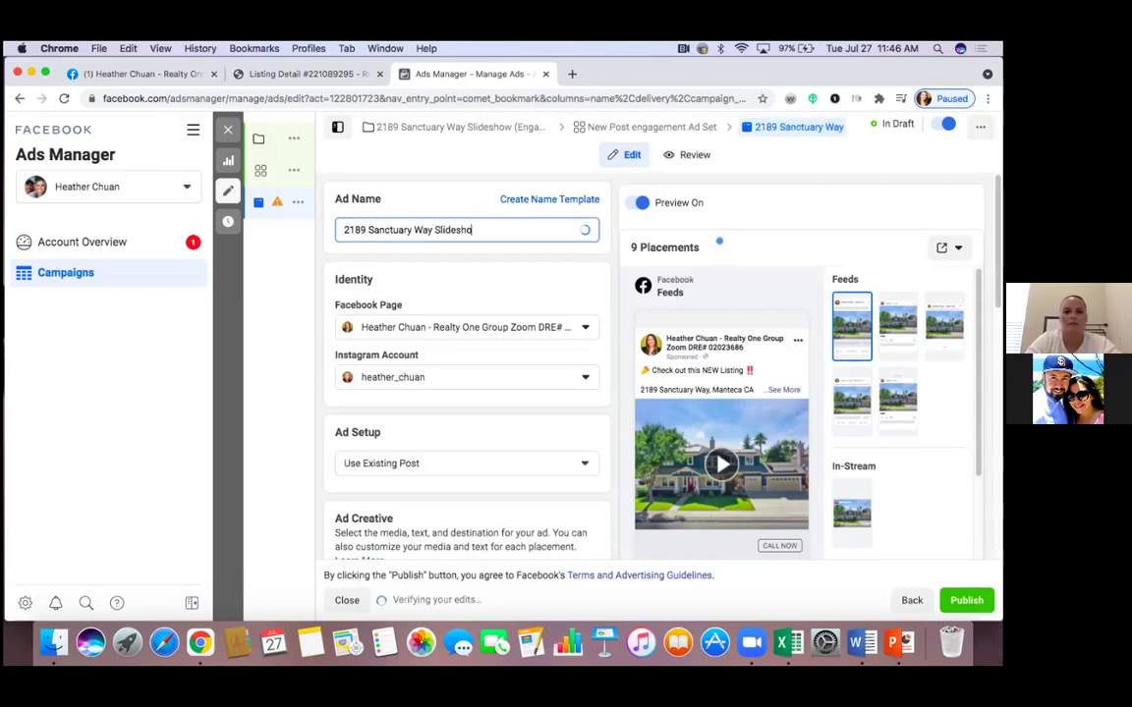
type("w")
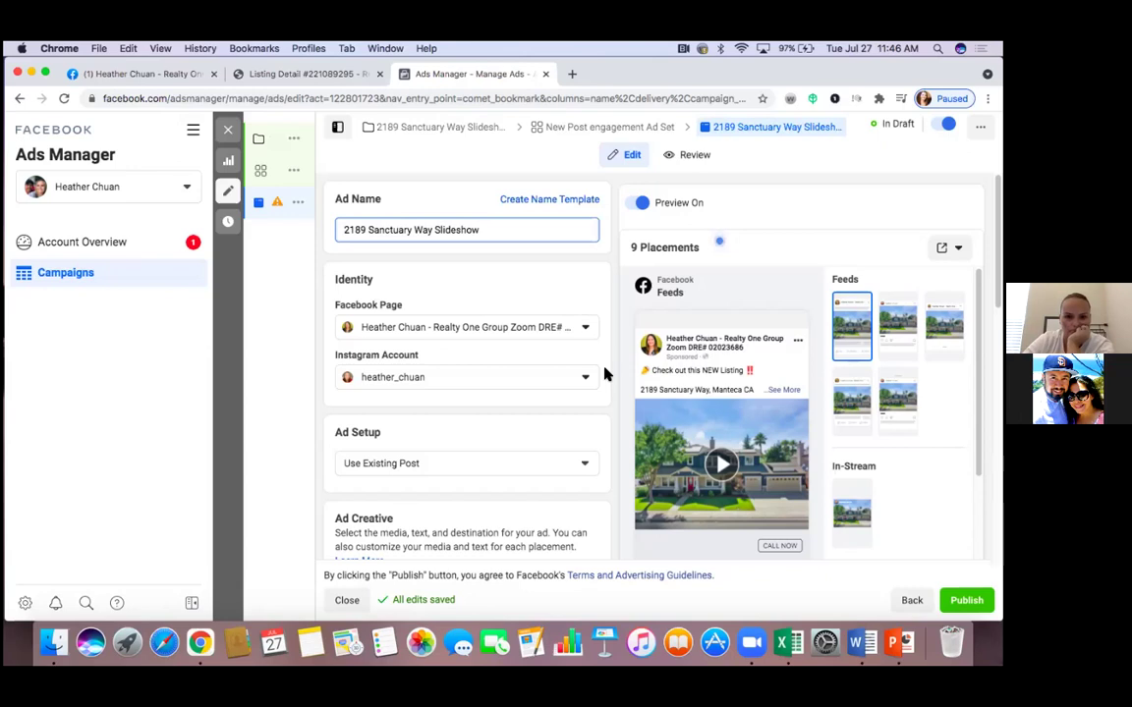
Scroll through the ad's Ad Creative, Call To Action and Tracking sections
scroll(604, 373, "down", 5)
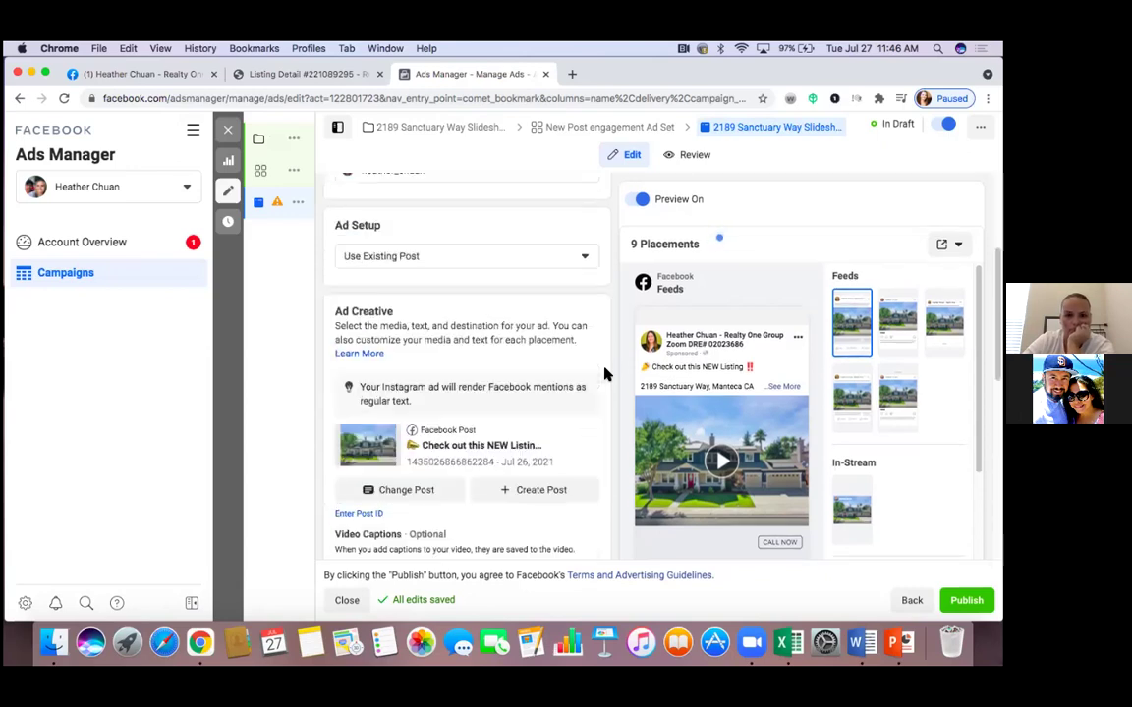
scroll(604, 373, "down", 1)
scroll(604, 374, "down", 2)
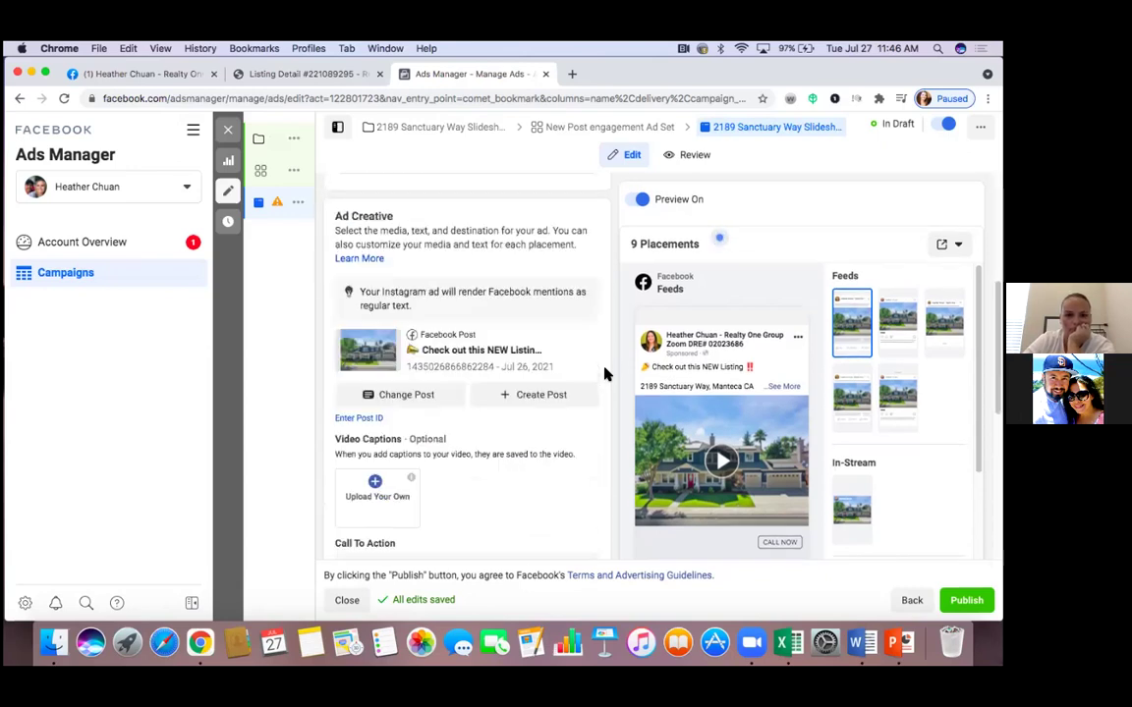
scroll(605, 374, "down", 1)
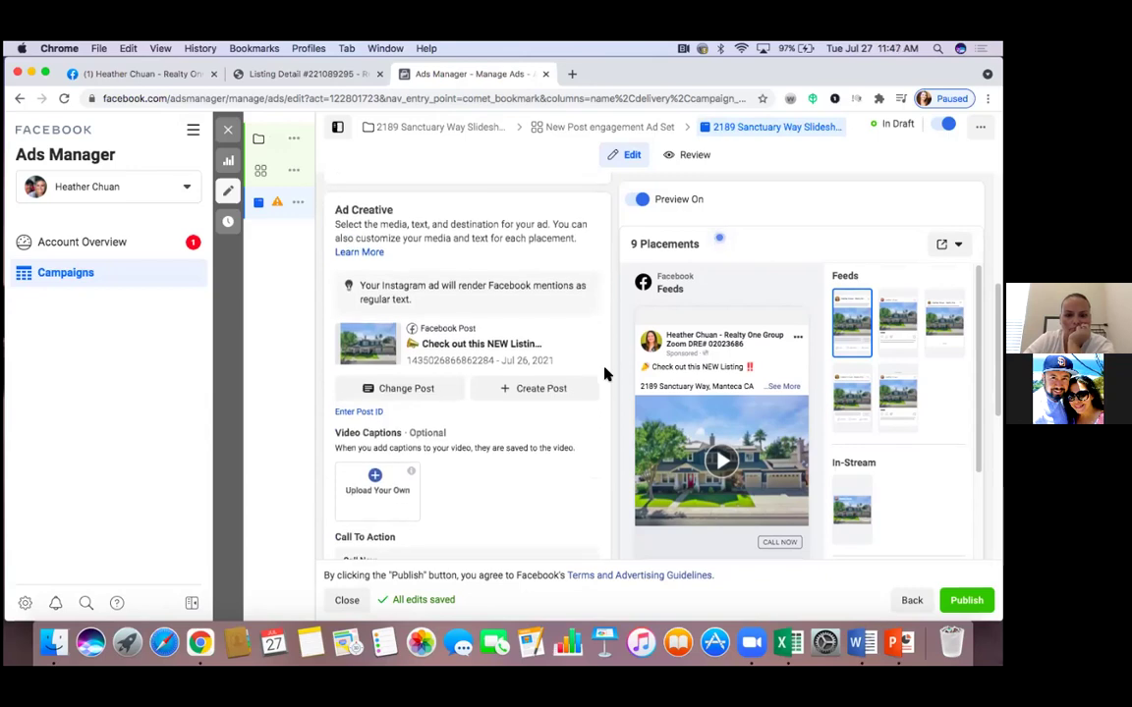
scroll(604, 374, "down", 1)
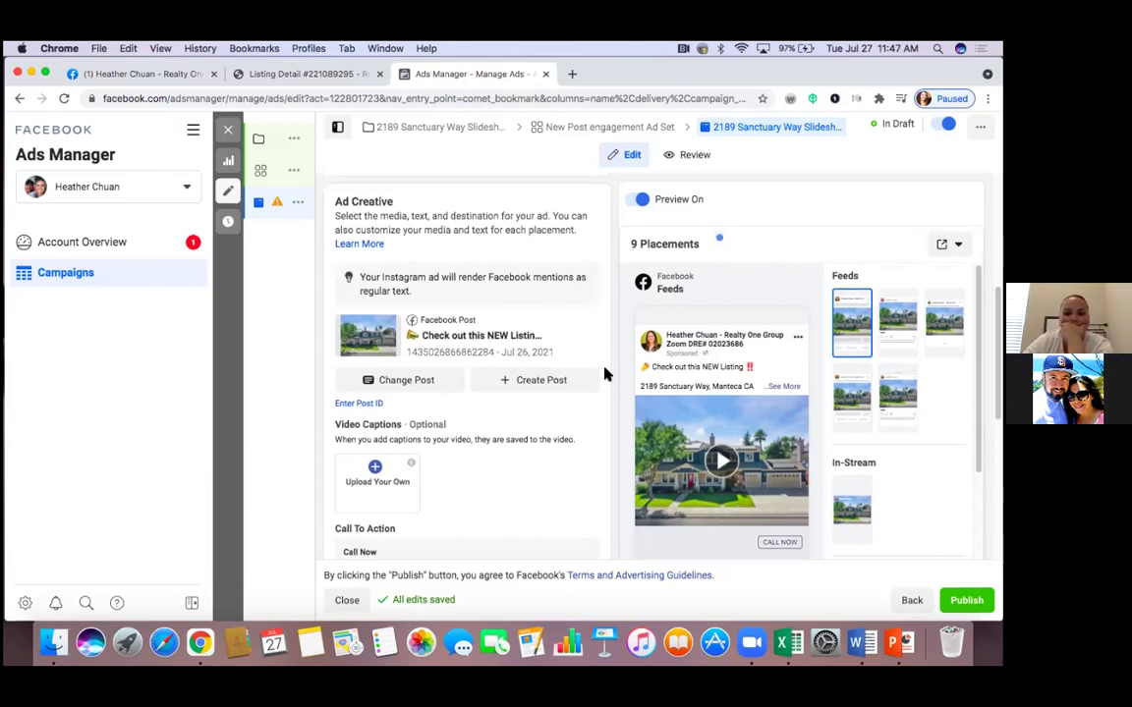
scroll(604, 373, "down", 1)
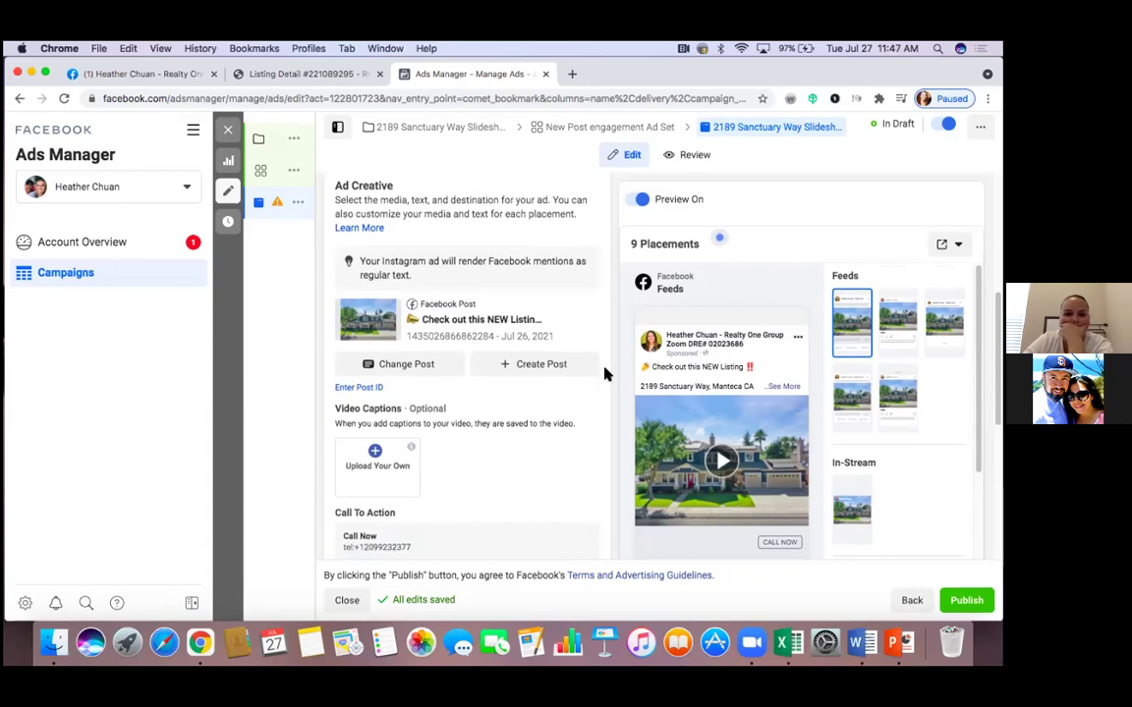
scroll(604, 373, "down", 4)
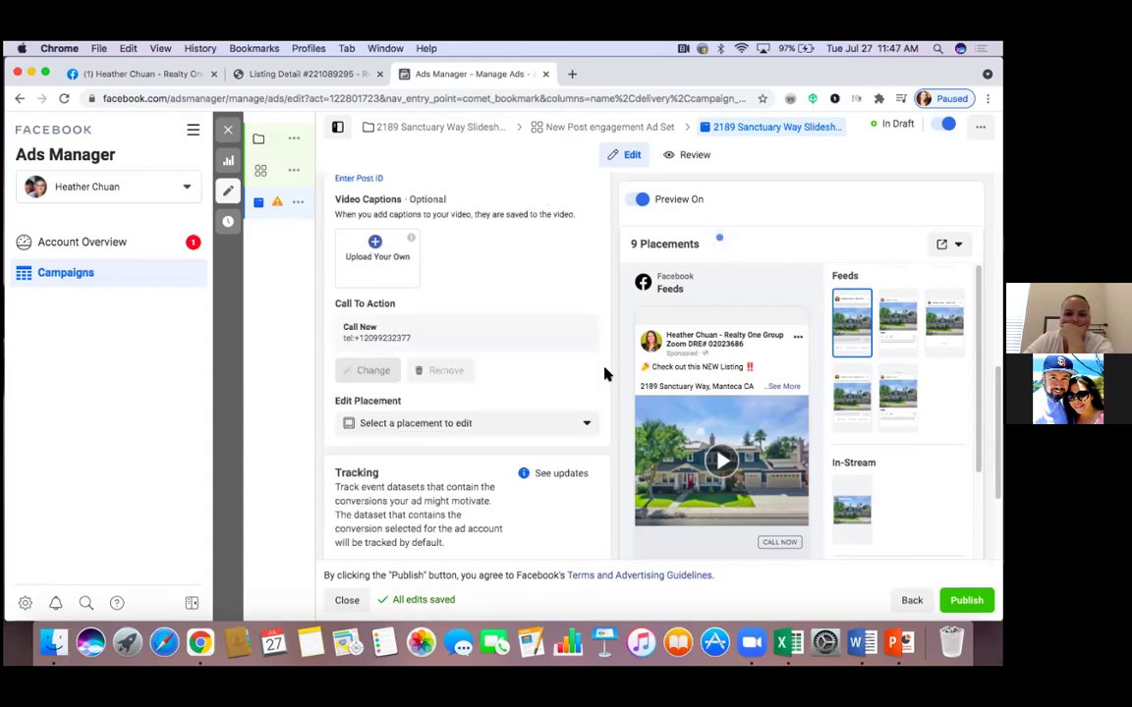
scroll(604, 373, "down", 3)
scroll(604, 373, "down", 1)
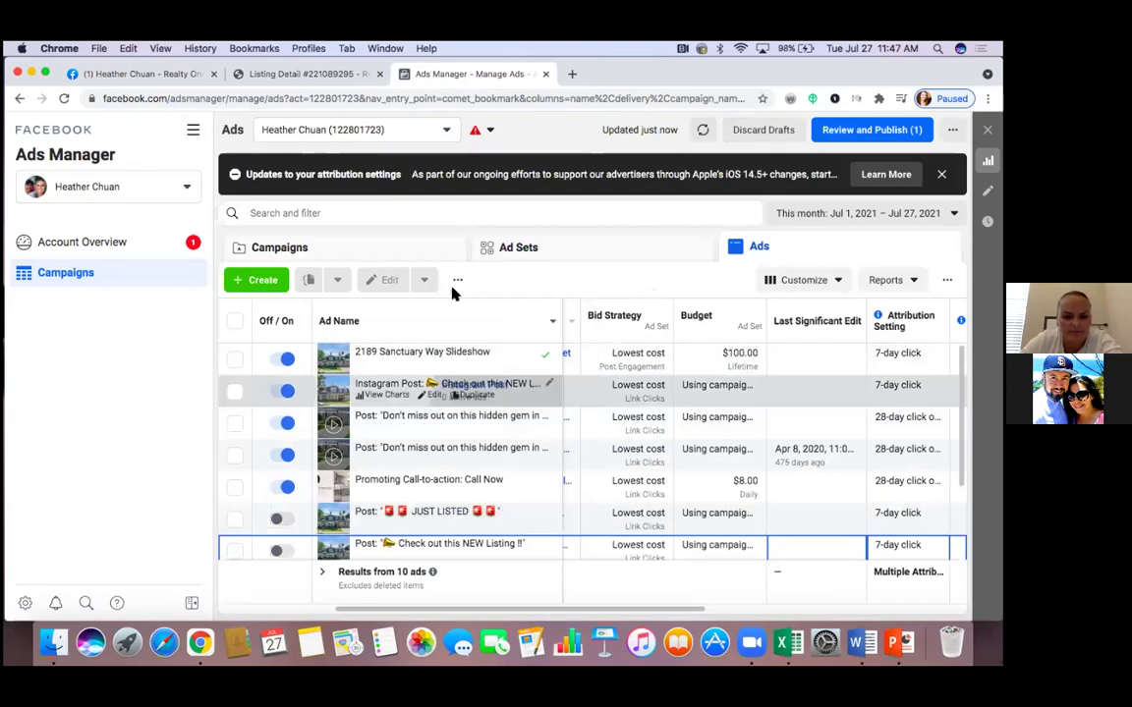
Switch off the Call-to-action, both Don't miss out and the Instagram Post ads
left_click(287, 491)
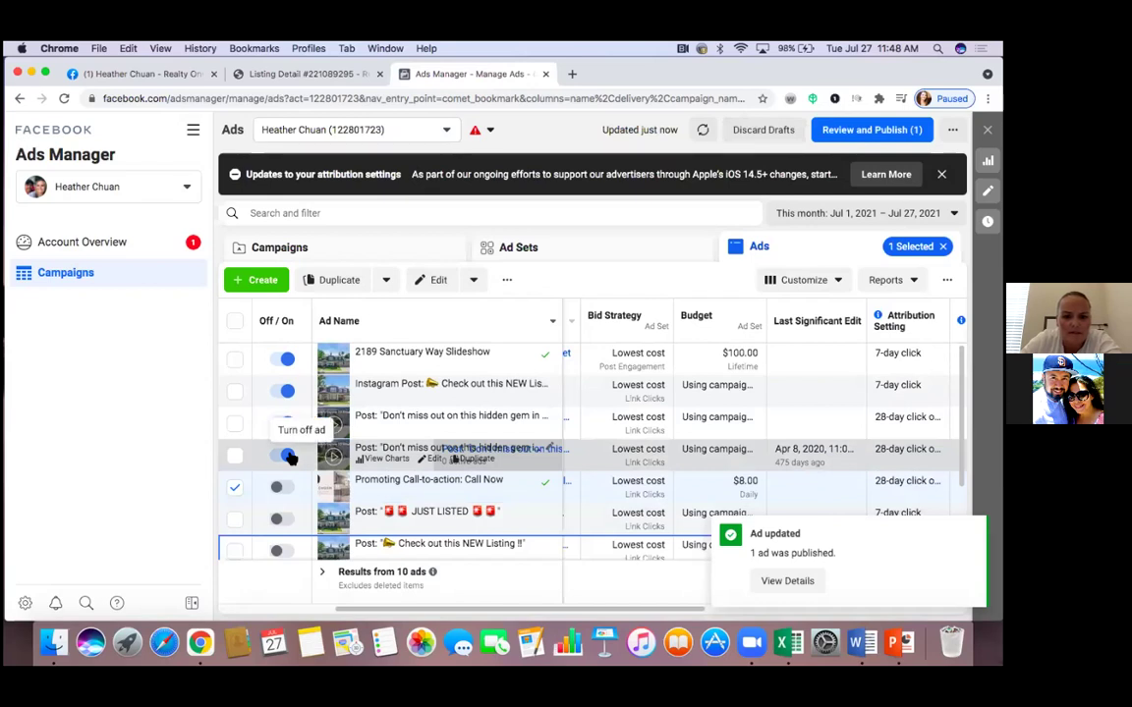
left_click(291, 459)
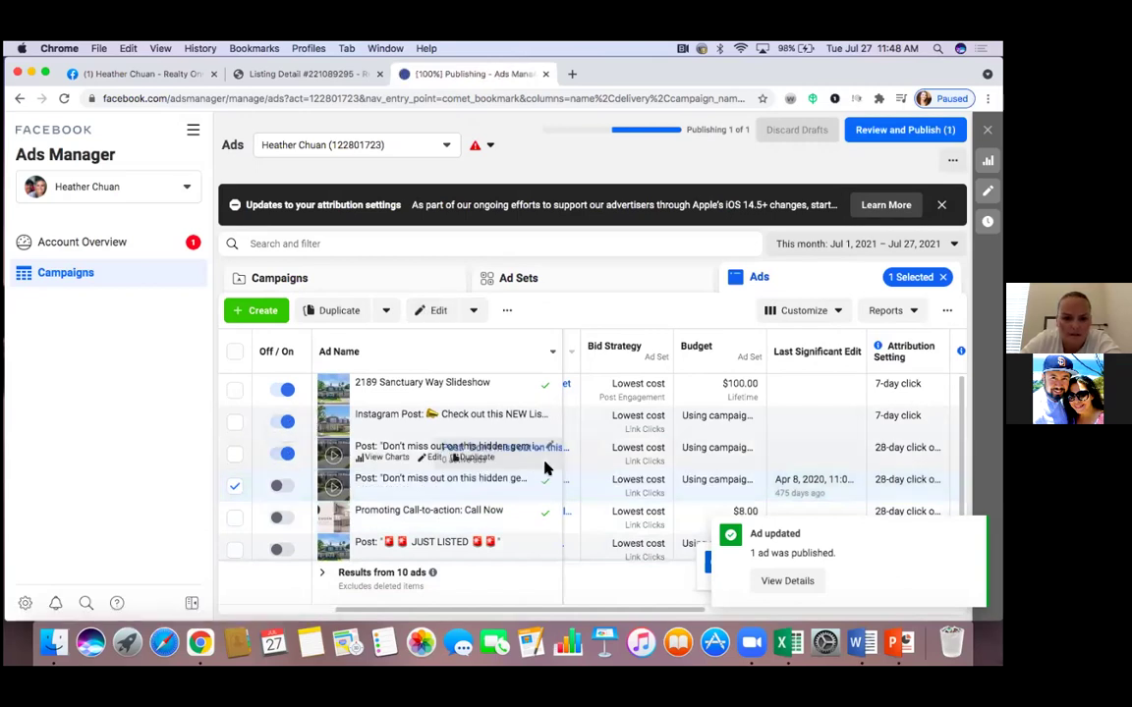
left_click(287, 455)
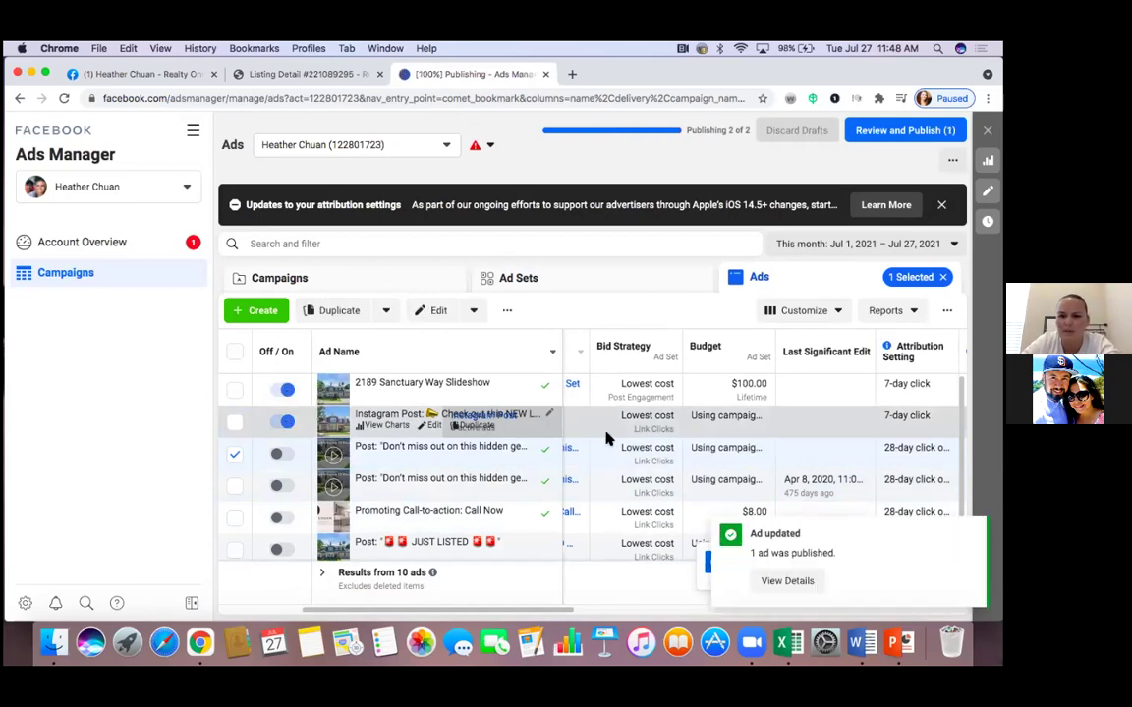
left_click(284, 421)
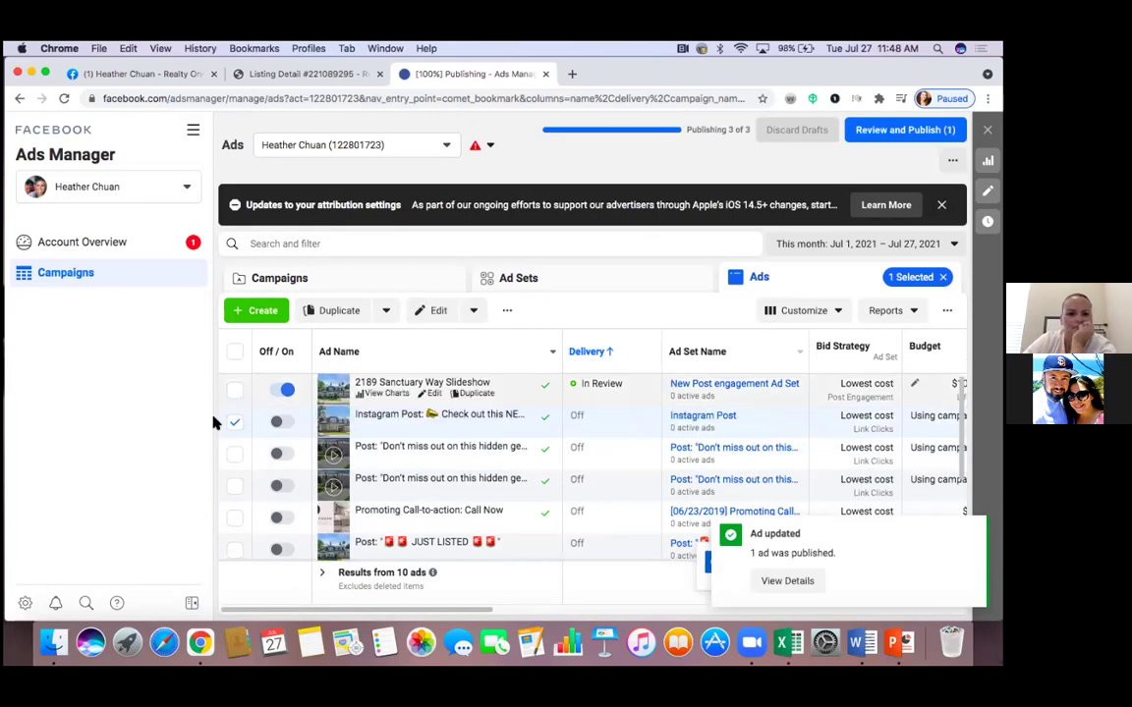
left_click(580, 287)
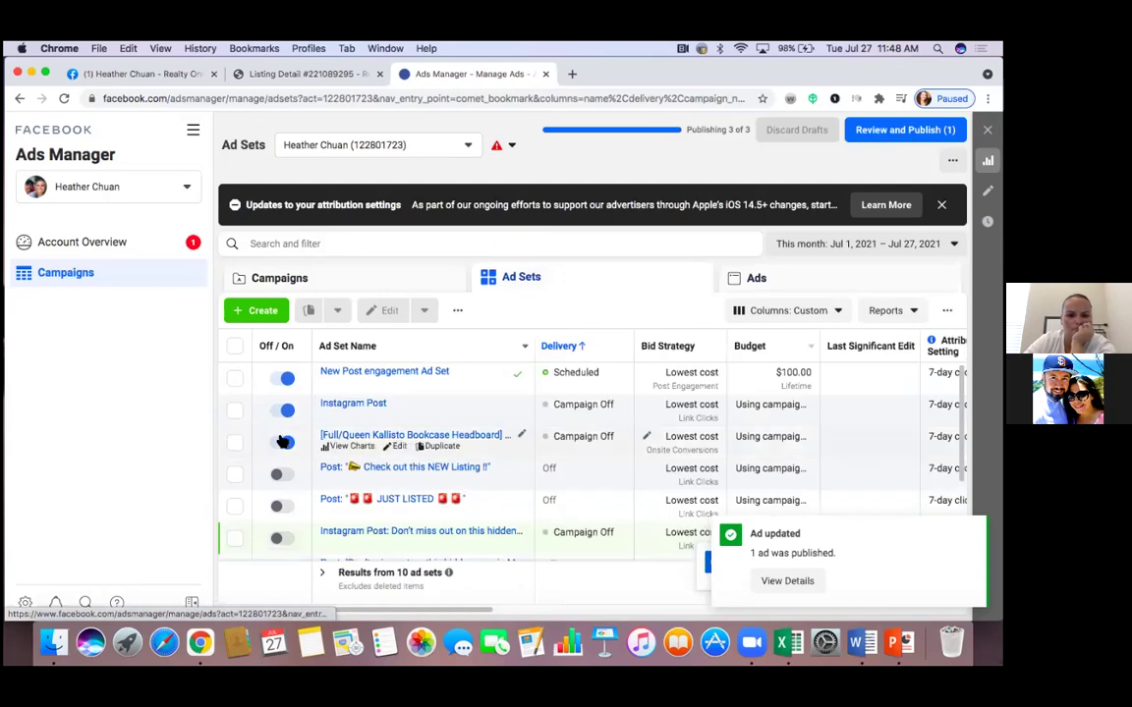
Turn off the bookcase headboard and Instagram Post ad sets, then check the ads list status
left_click(286, 444)
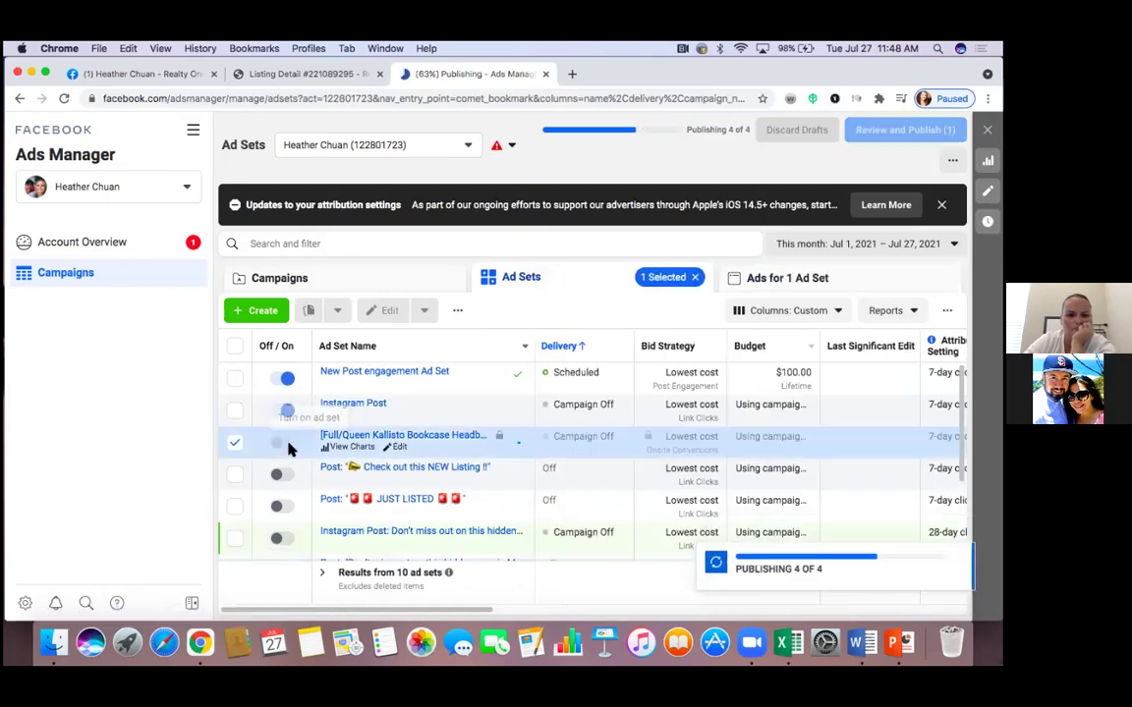
left_click(288, 414)
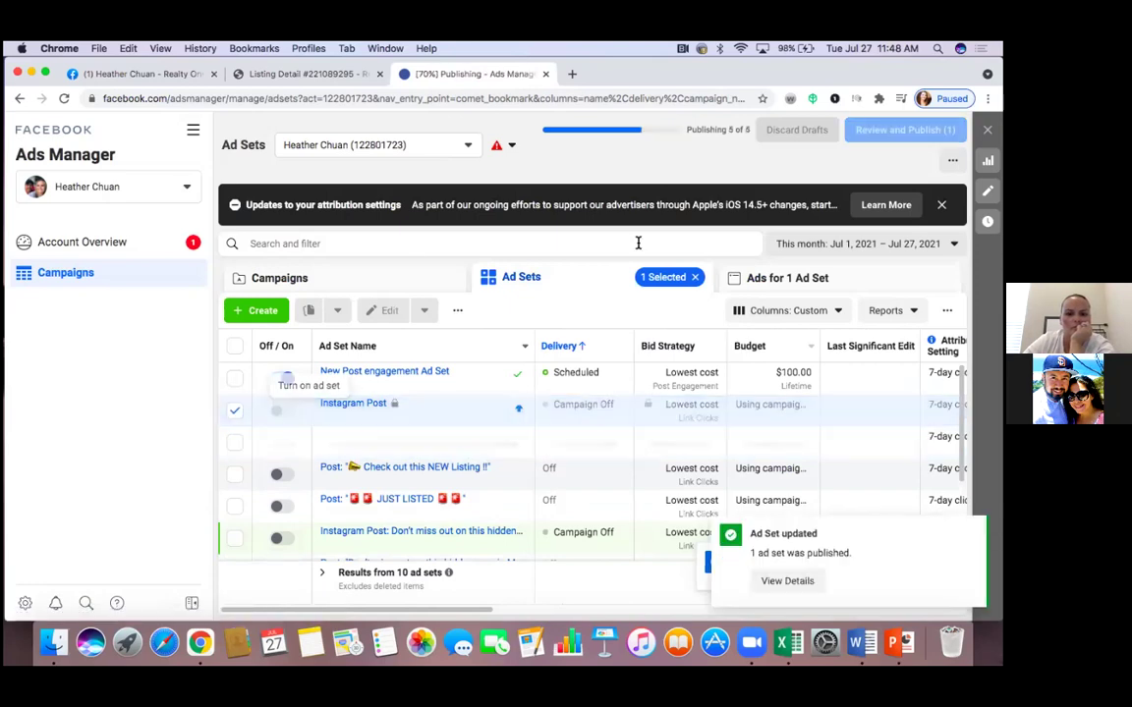
left_click(398, 284)
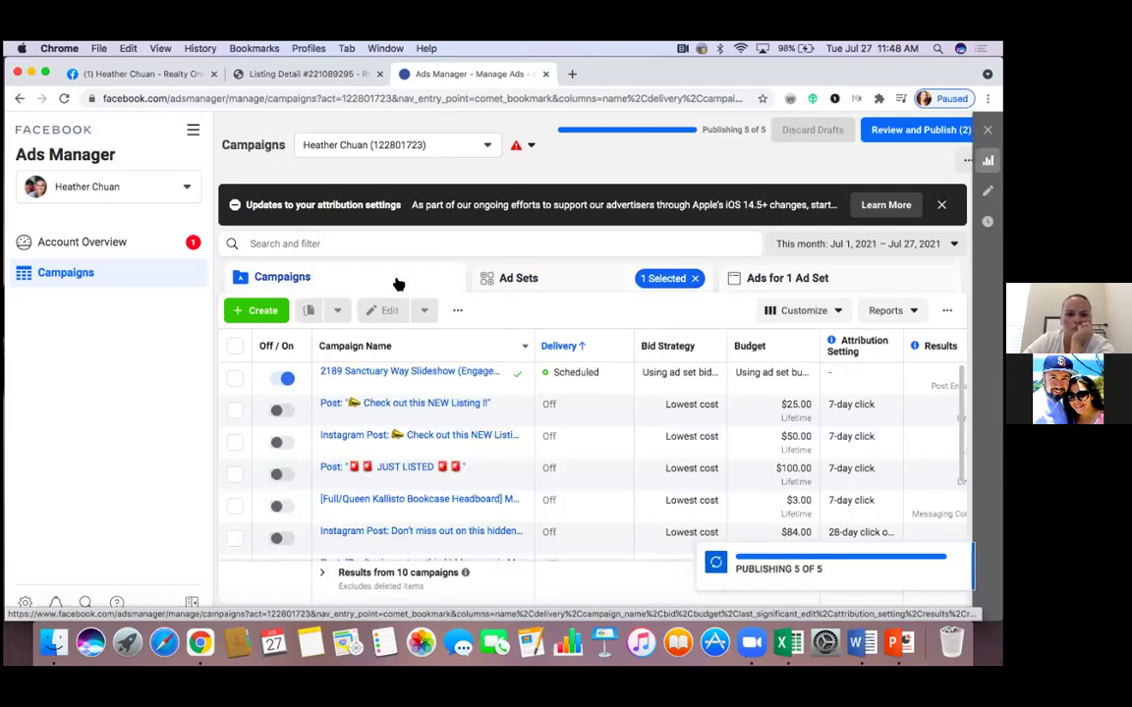
left_click(581, 288)
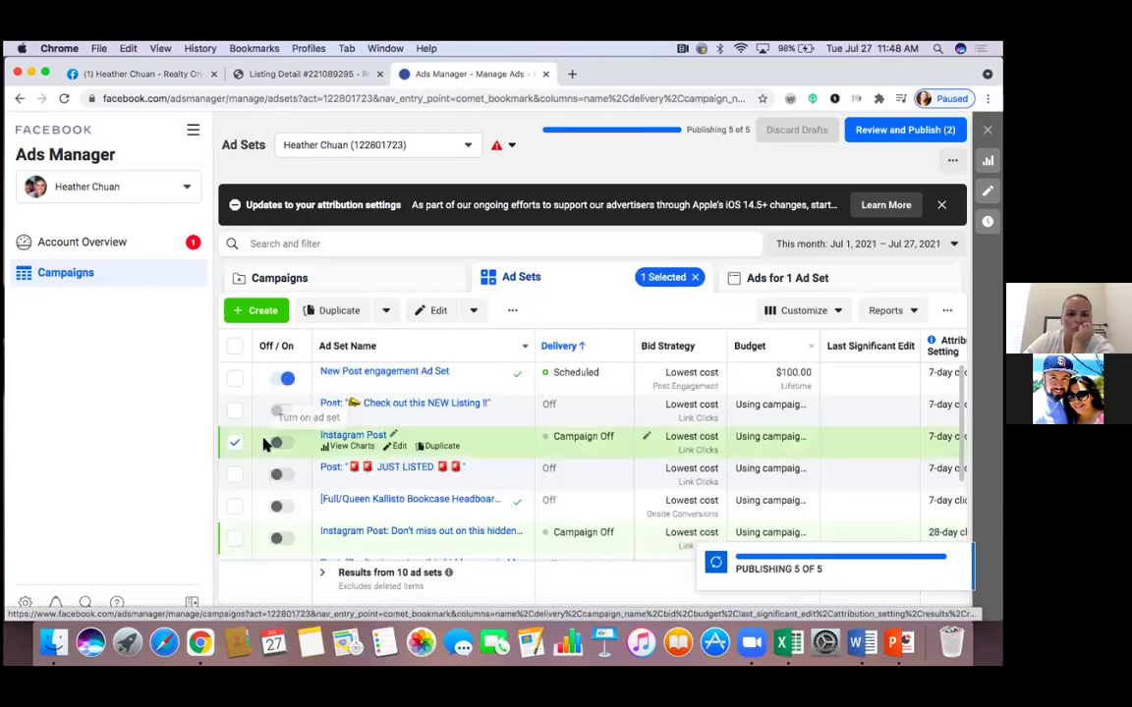
left_click(236, 442)
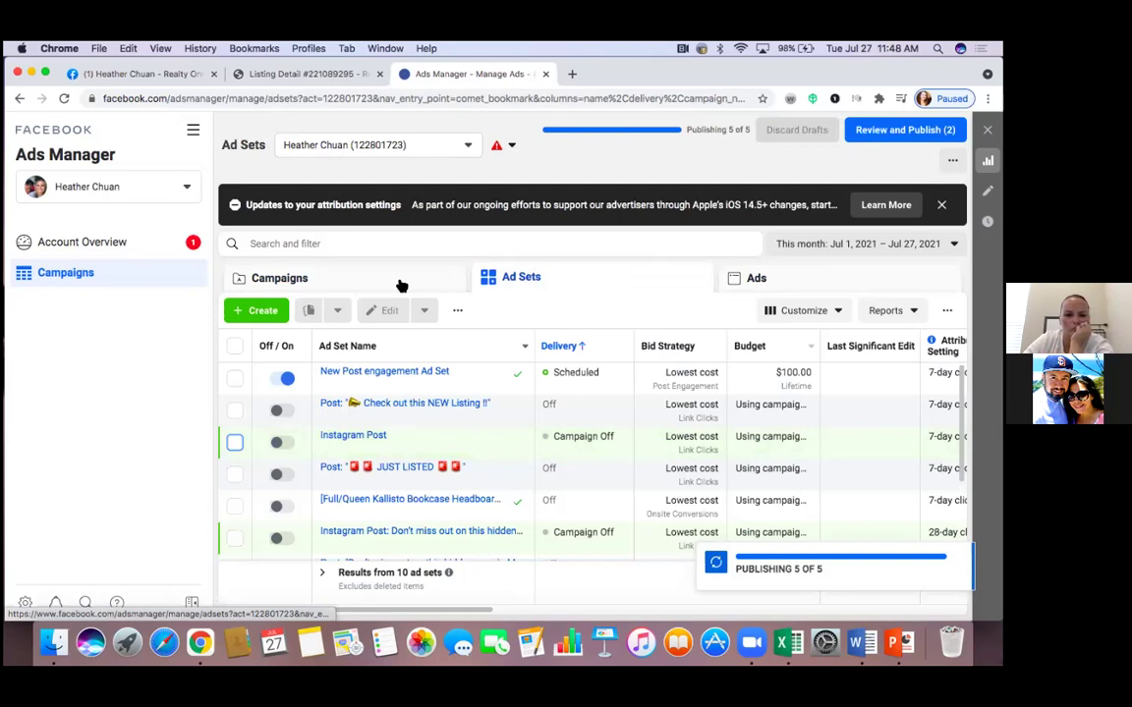
left_click(400, 285)
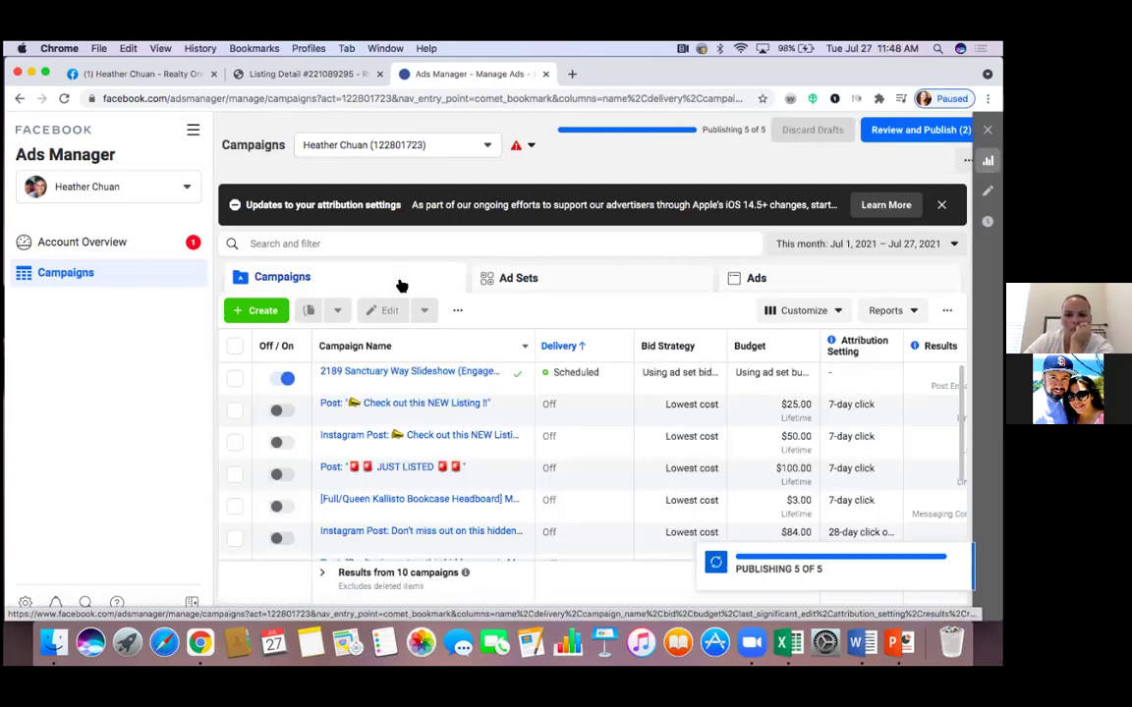
left_click(793, 293)
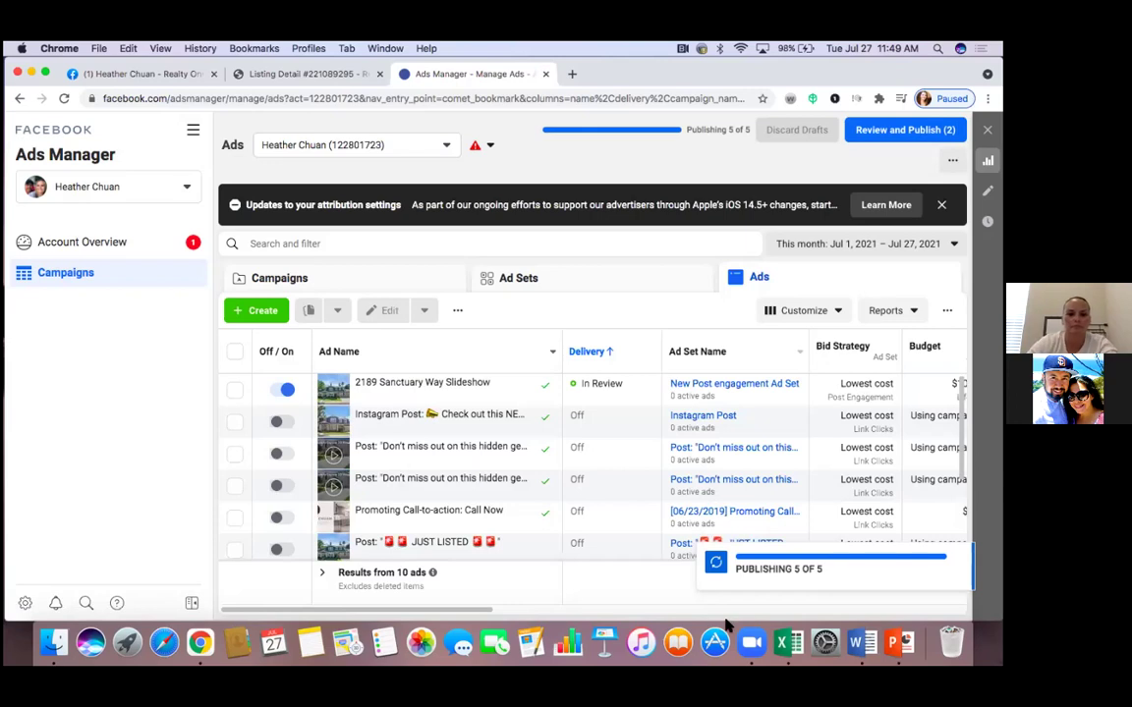
left_click(236, 392)
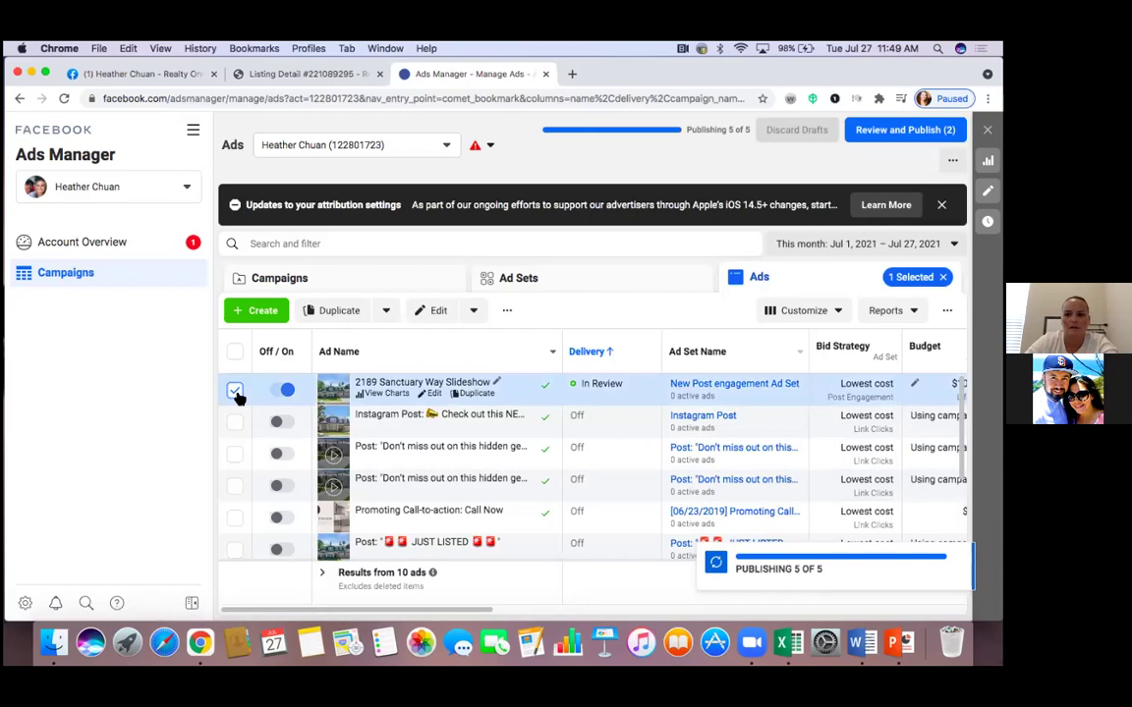
left_click(235, 392)
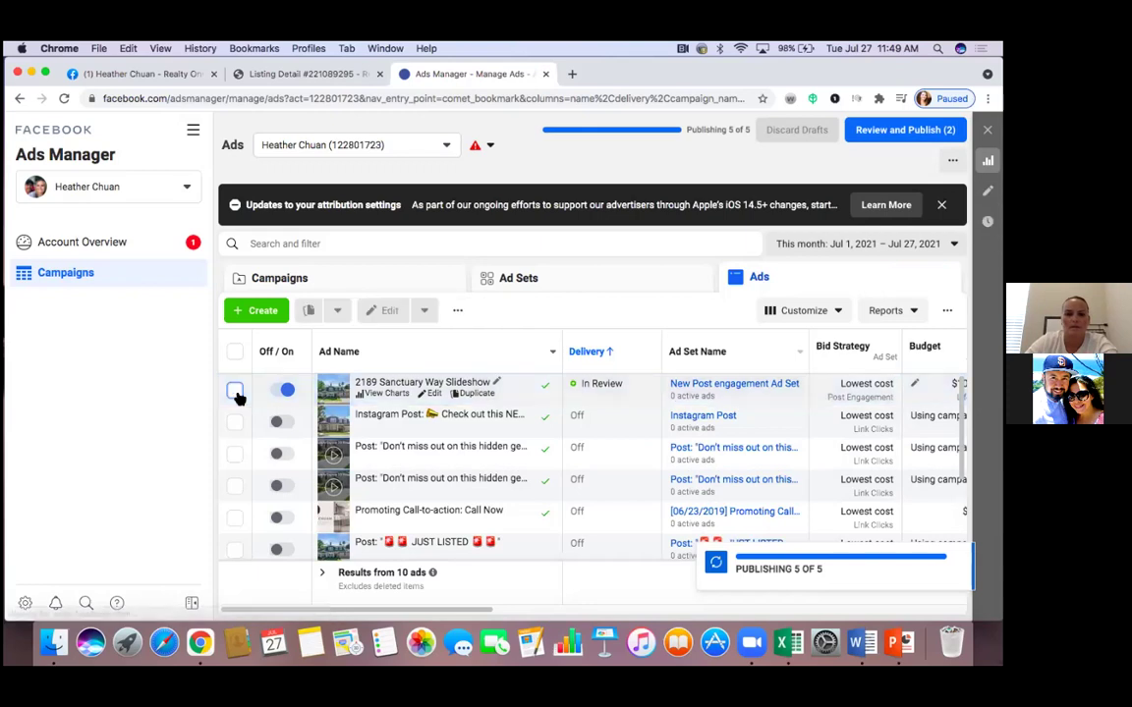
left_click(352, 283)
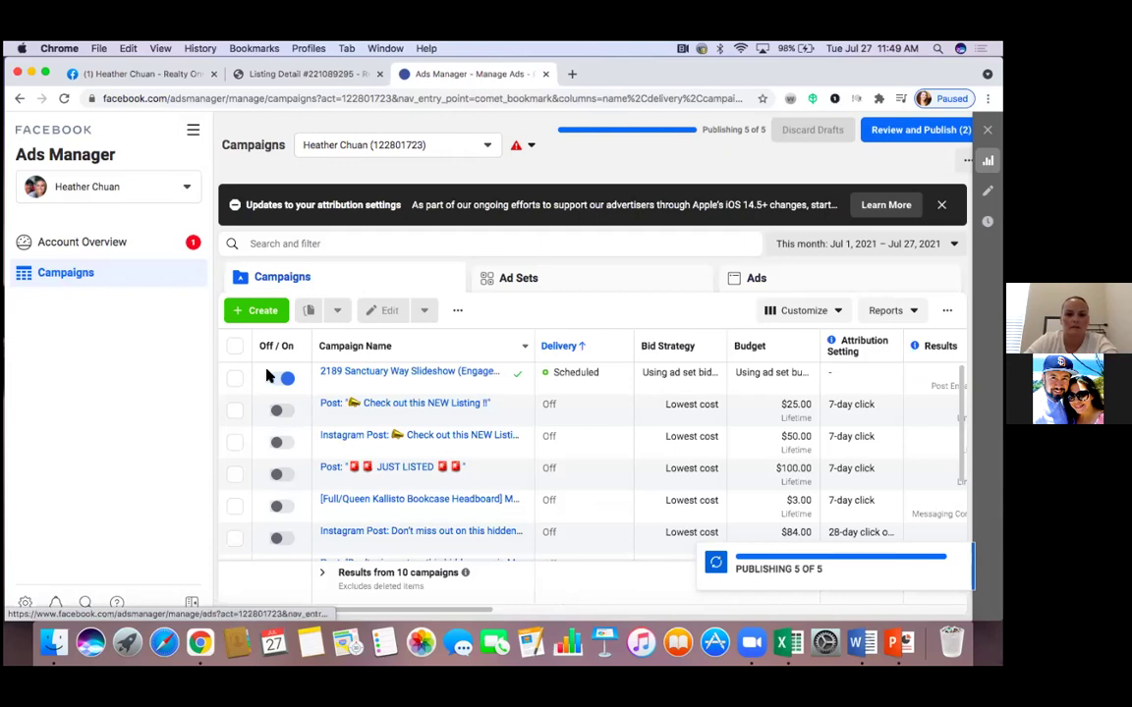
left_click(235, 381)
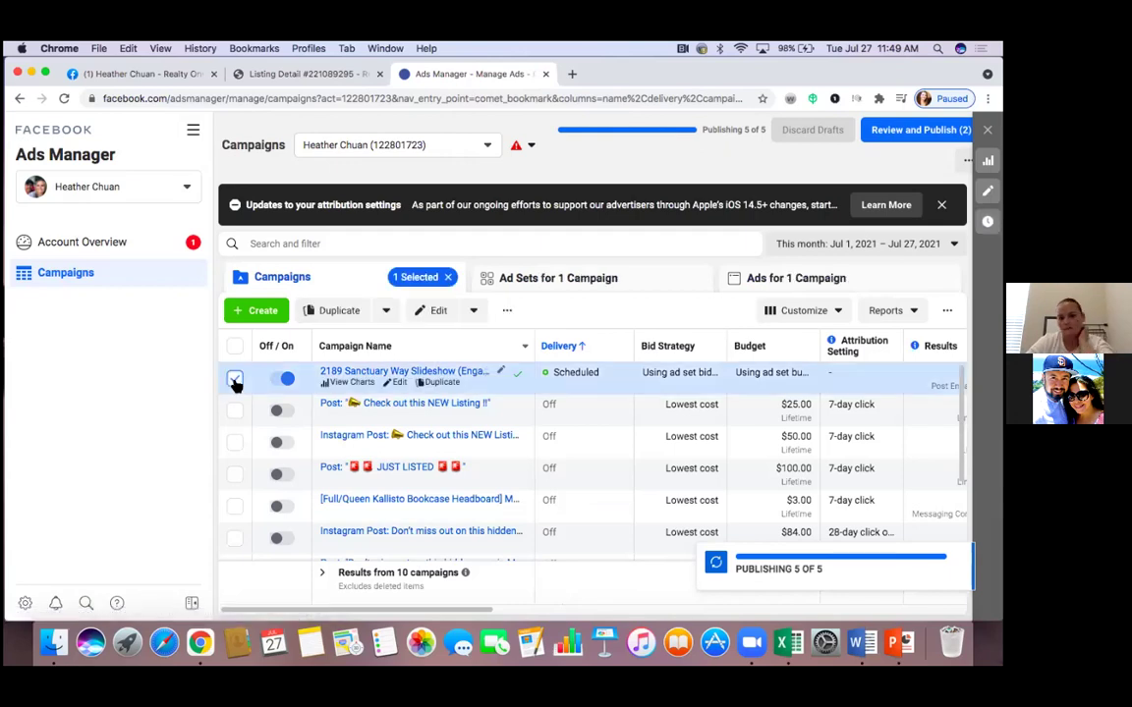
left_click(524, 281)
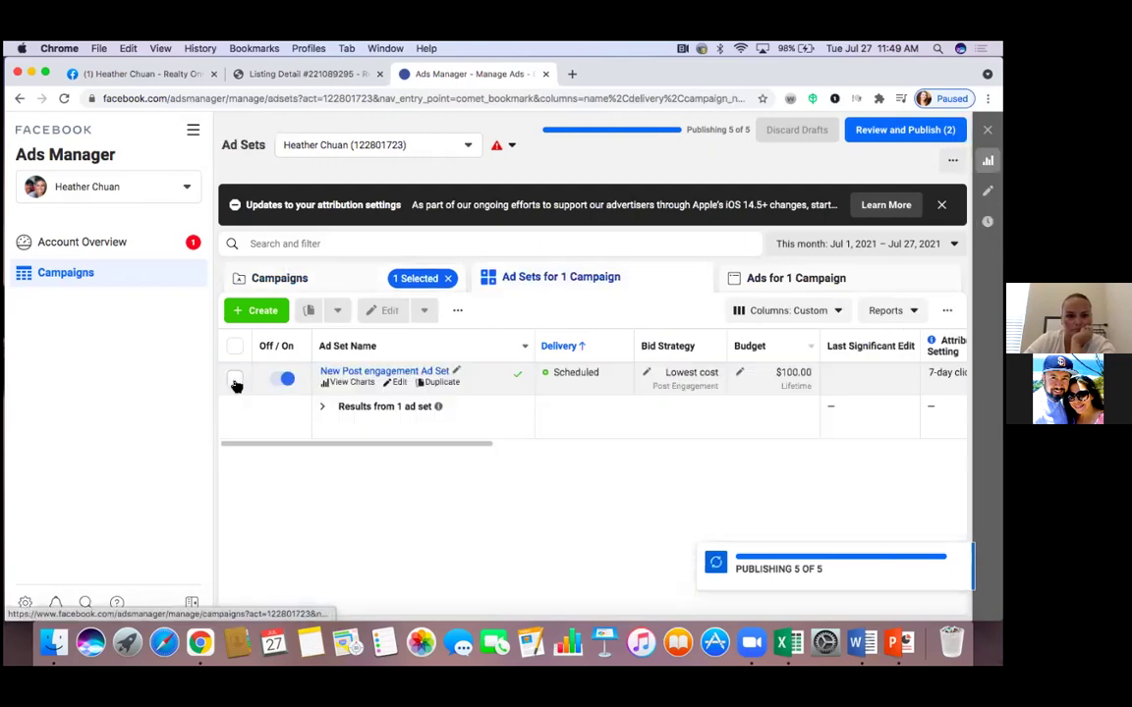
left_click(235, 383)
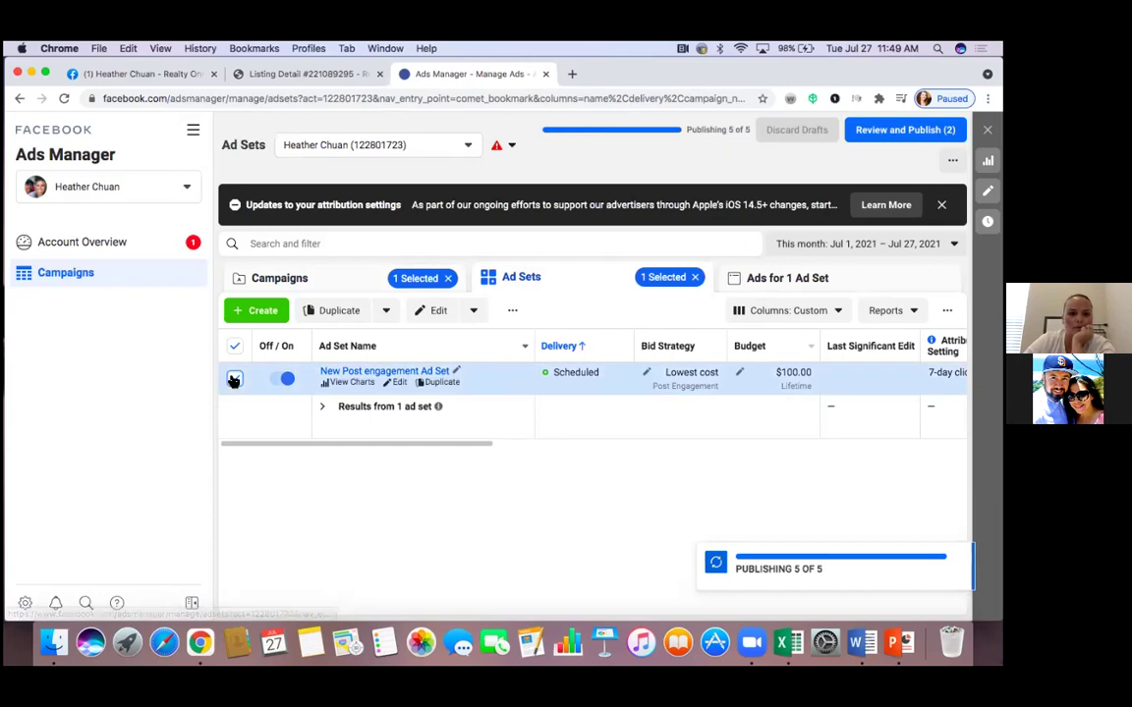
left_click(235, 381)
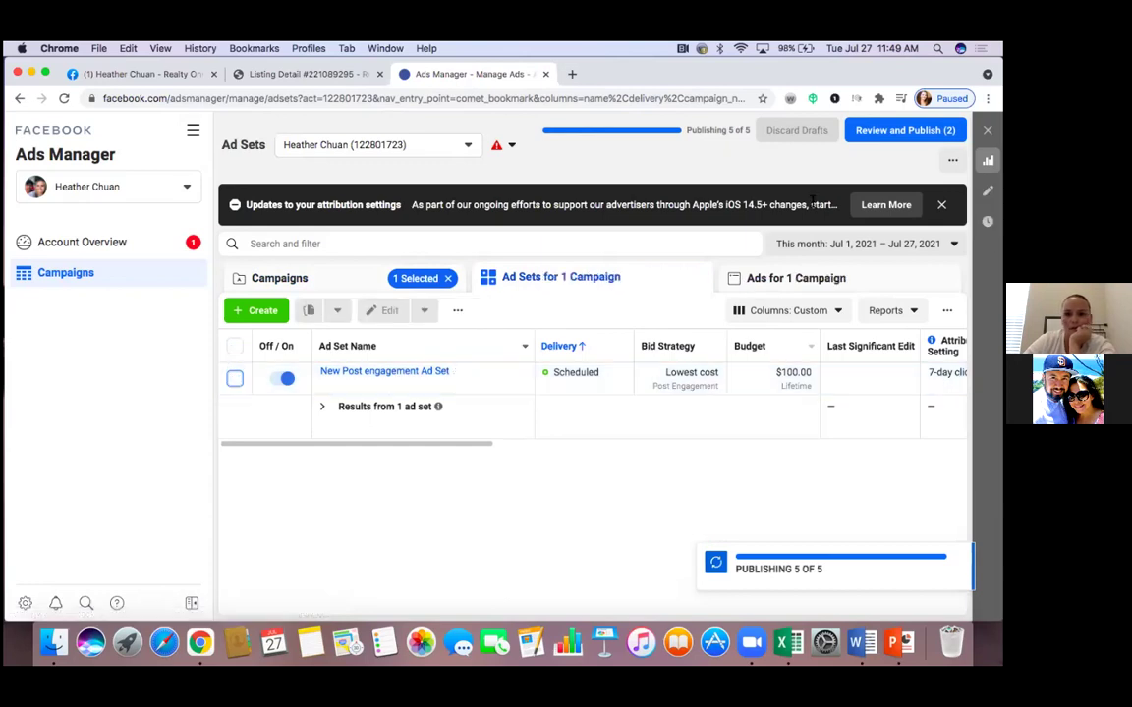
left_click(811, 276)
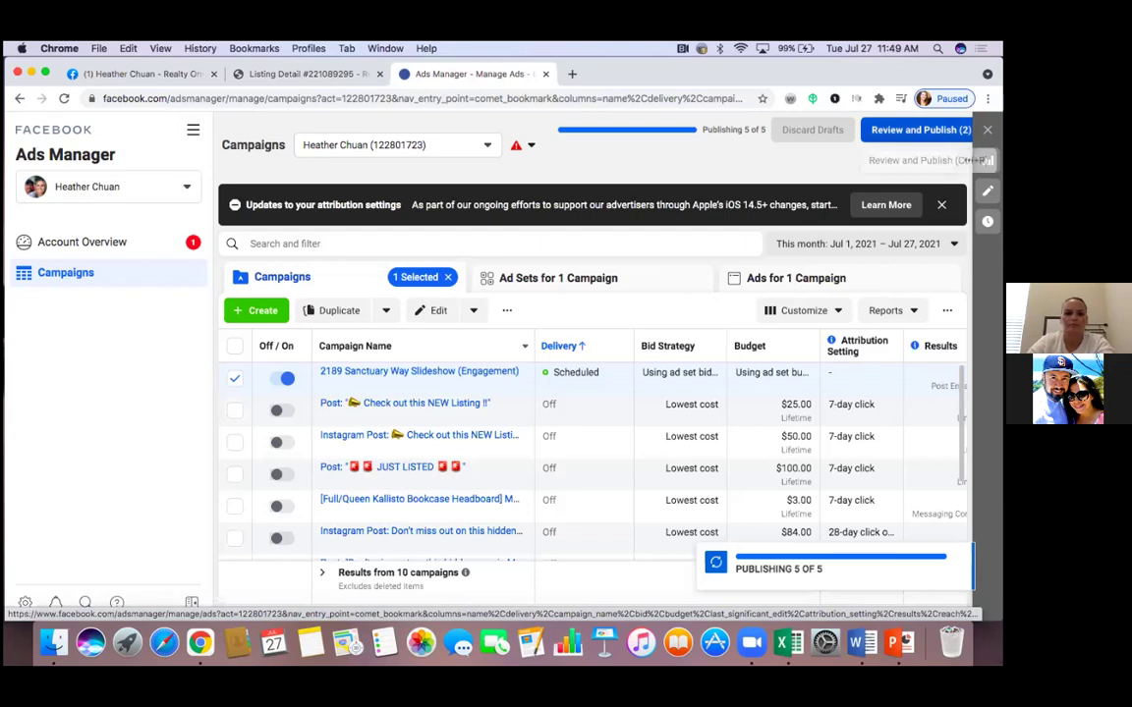
Publish the draft changes with 'Try to publish items with errors' enabled
left_click(921, 129)
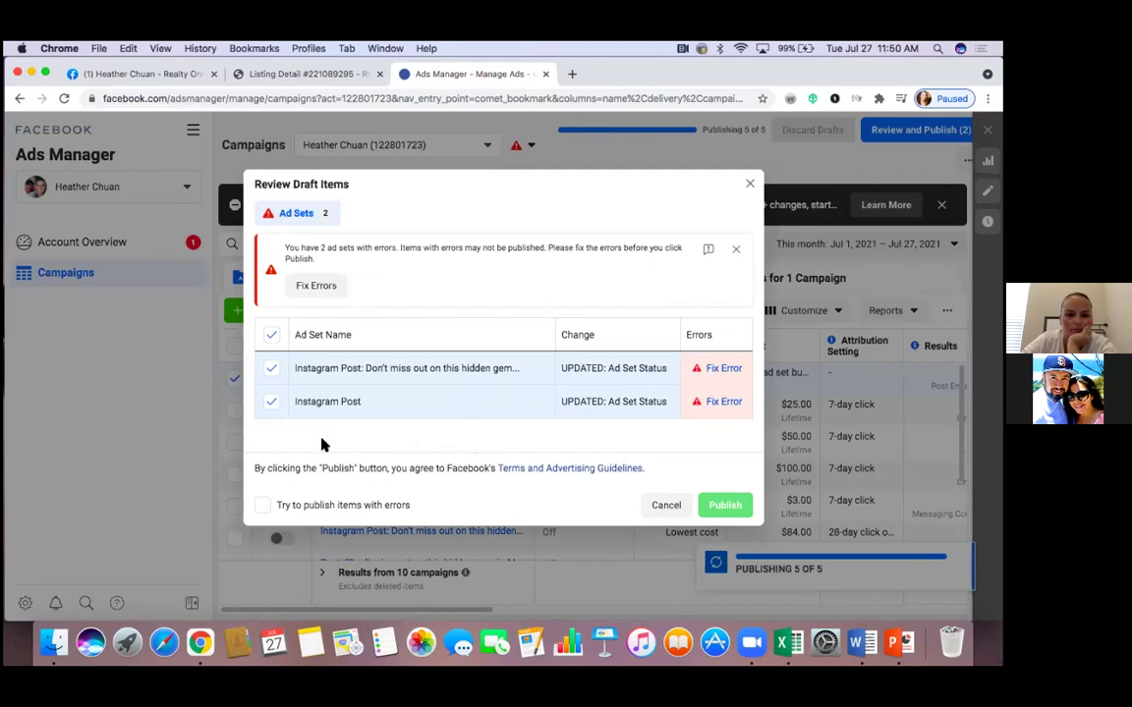
left_click(404, 505)
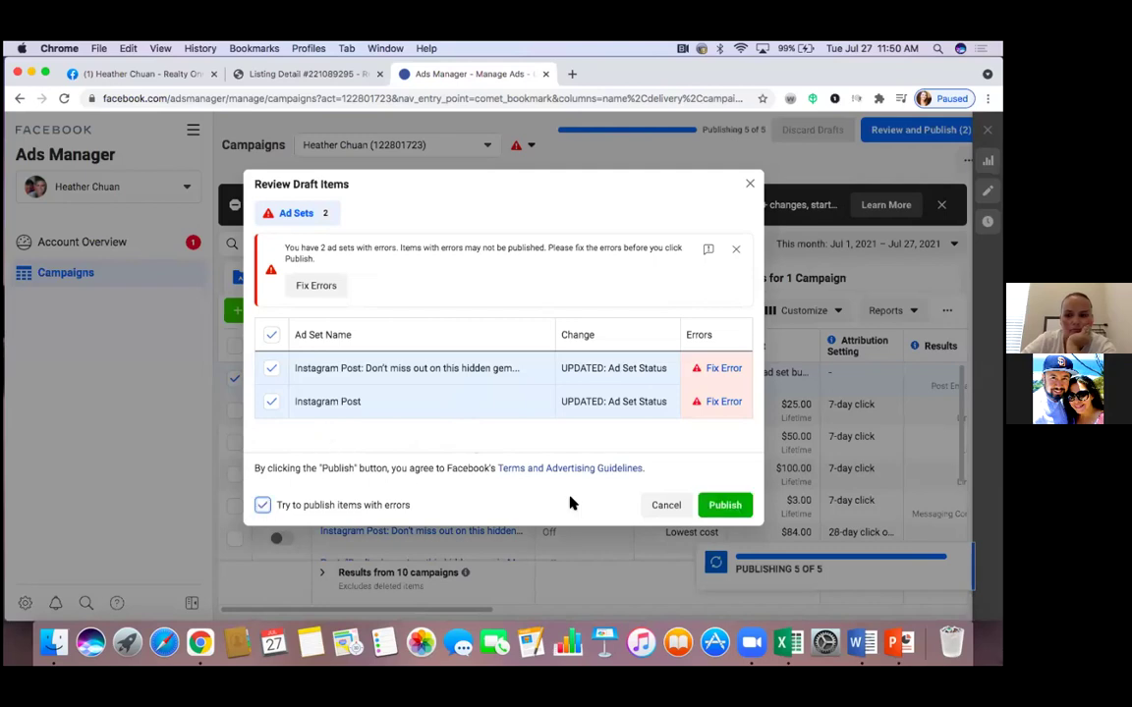
left_click(727, 506)
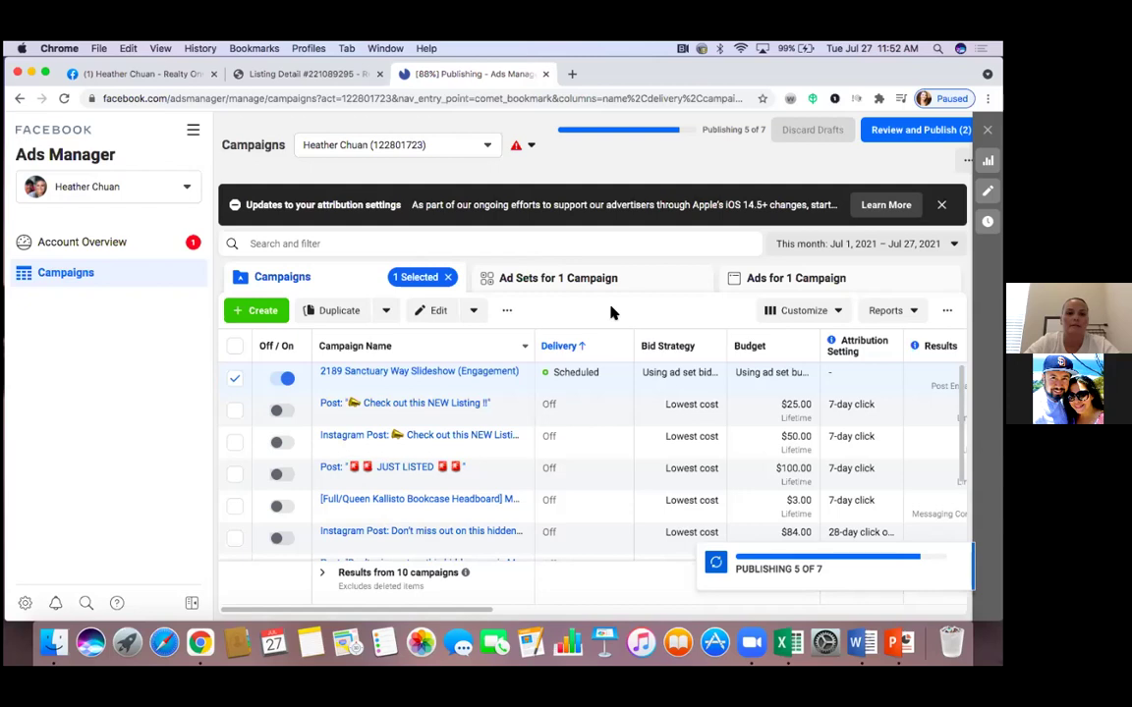
key("XF86AudioRaiseVolume")
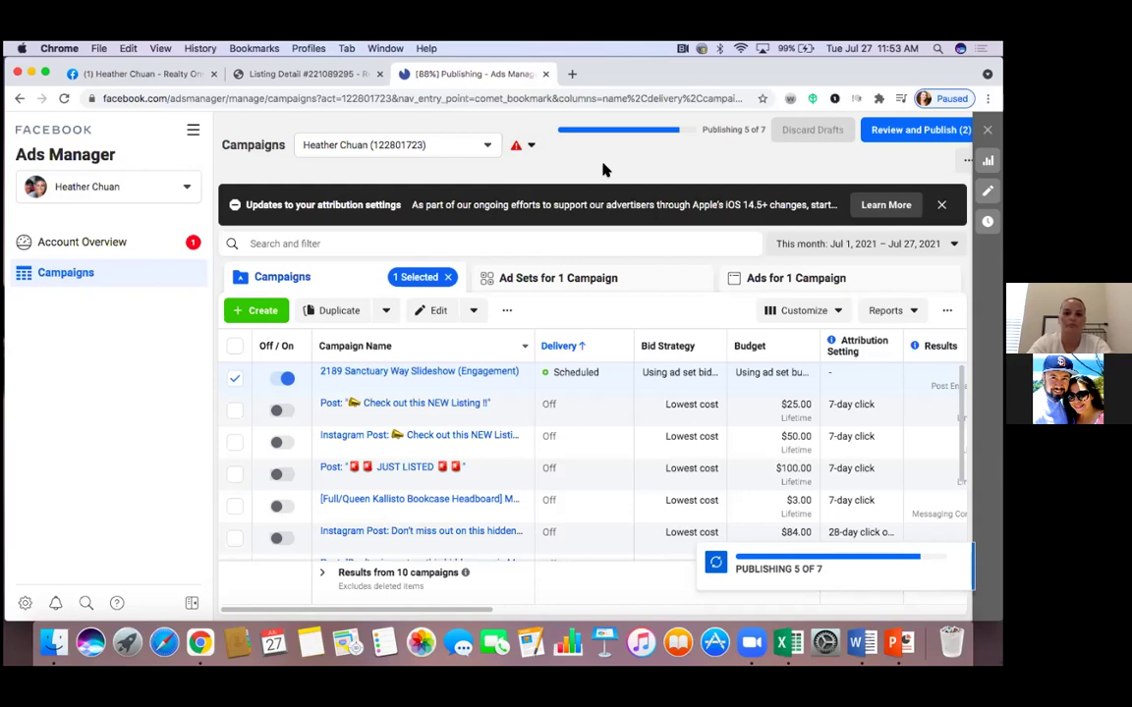
left_click(167, 75)
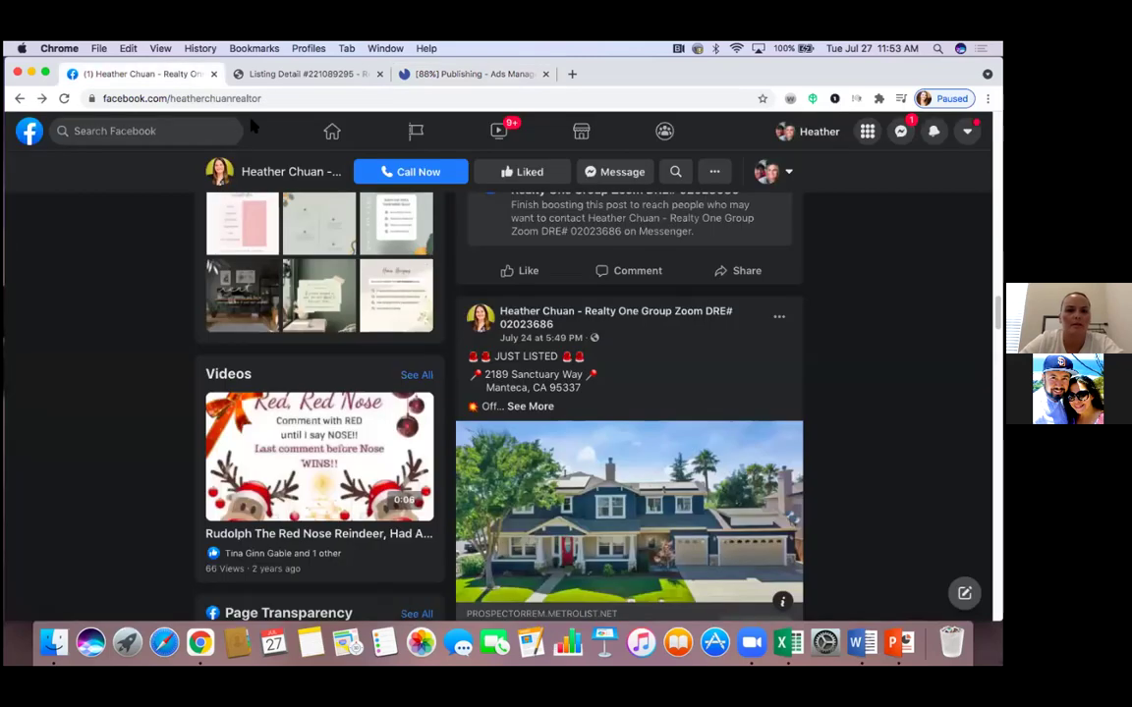
left_click(64, 98)
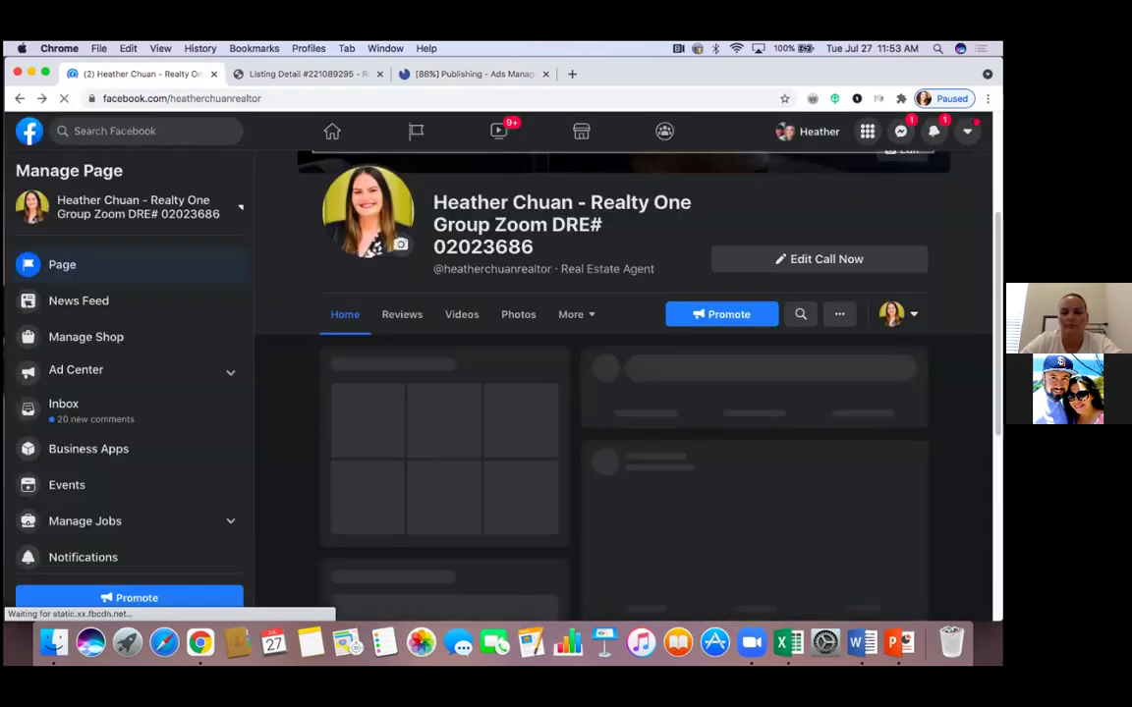
scroll(623, 393, "down", 2)
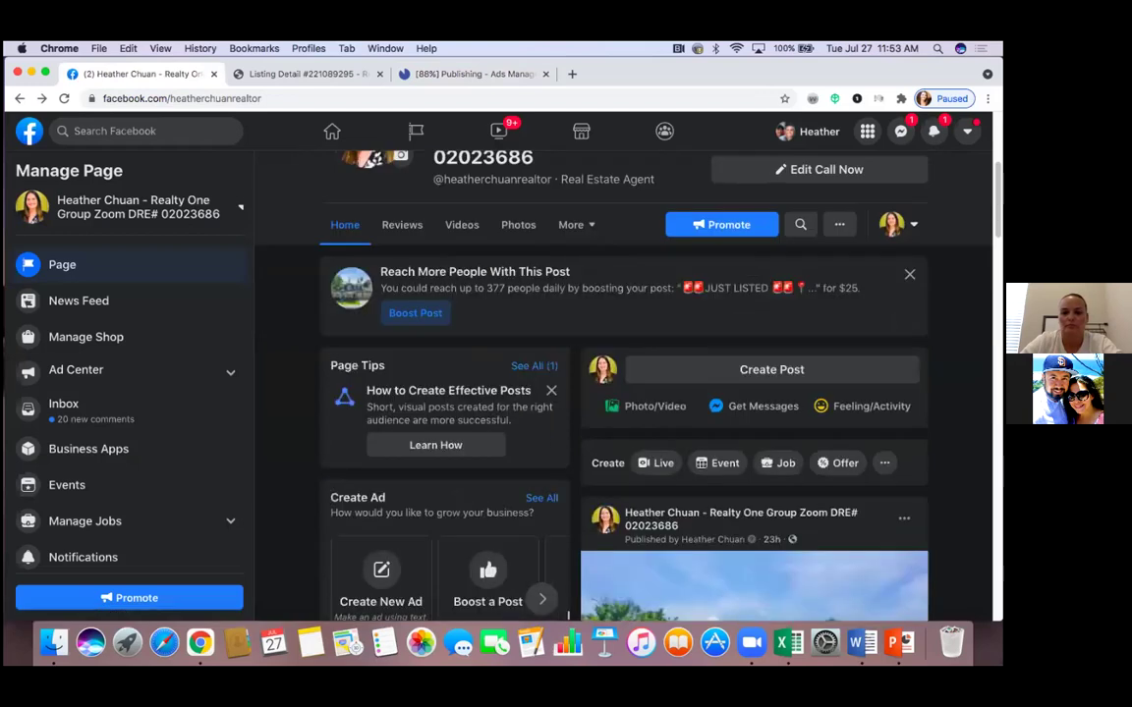
scroll(568, 388, "down", 4)
scroll(568, 388, "down", 6)
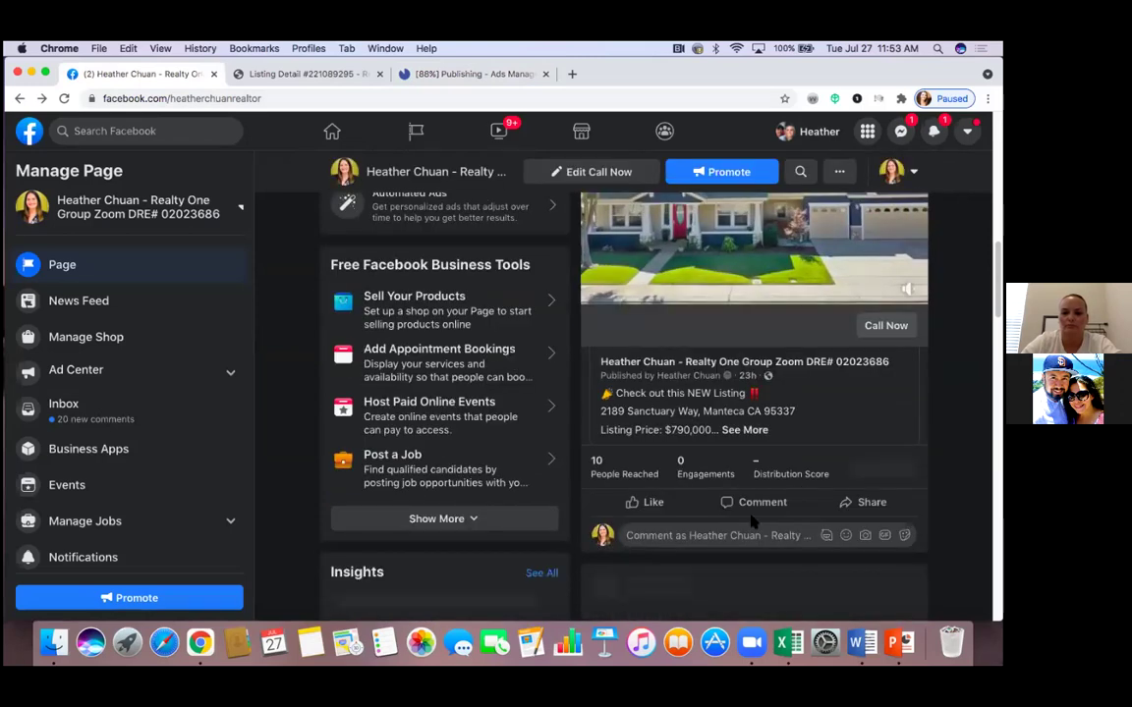
scroll(568, 388, "down", 4)
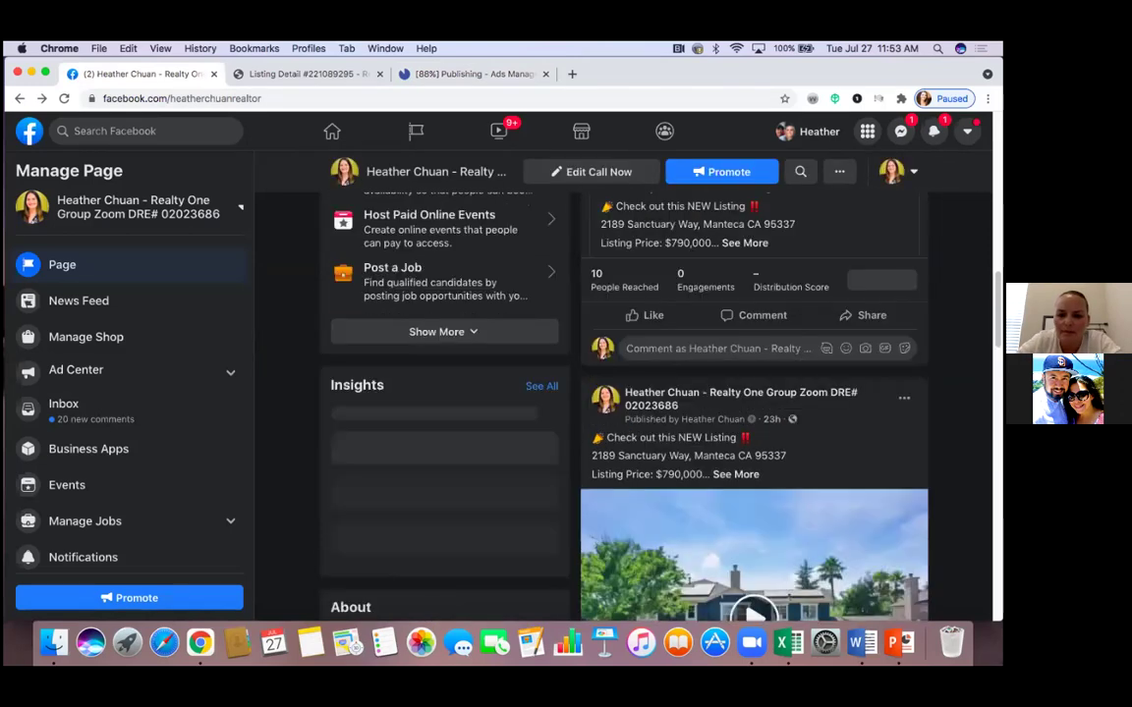
scroll(568, 388, "down", 5)
scroll(568, 388, "down", 3)
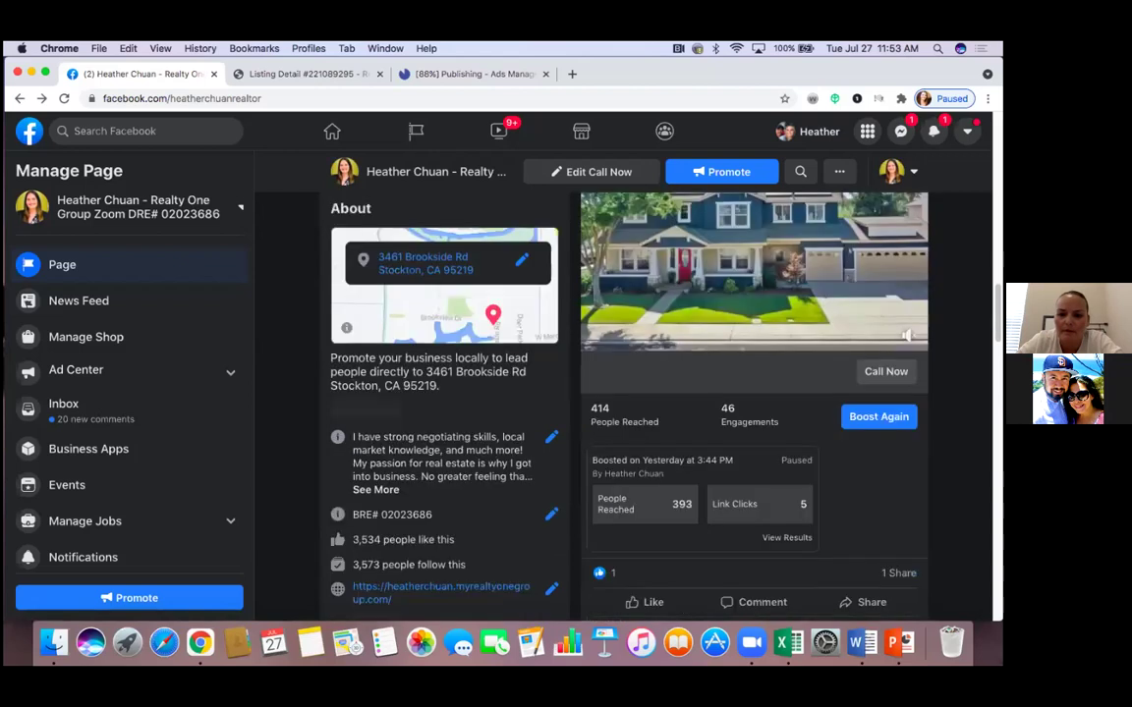
scroll(568, 388, "down", 3)
scroll(567, 388, "down", 4)
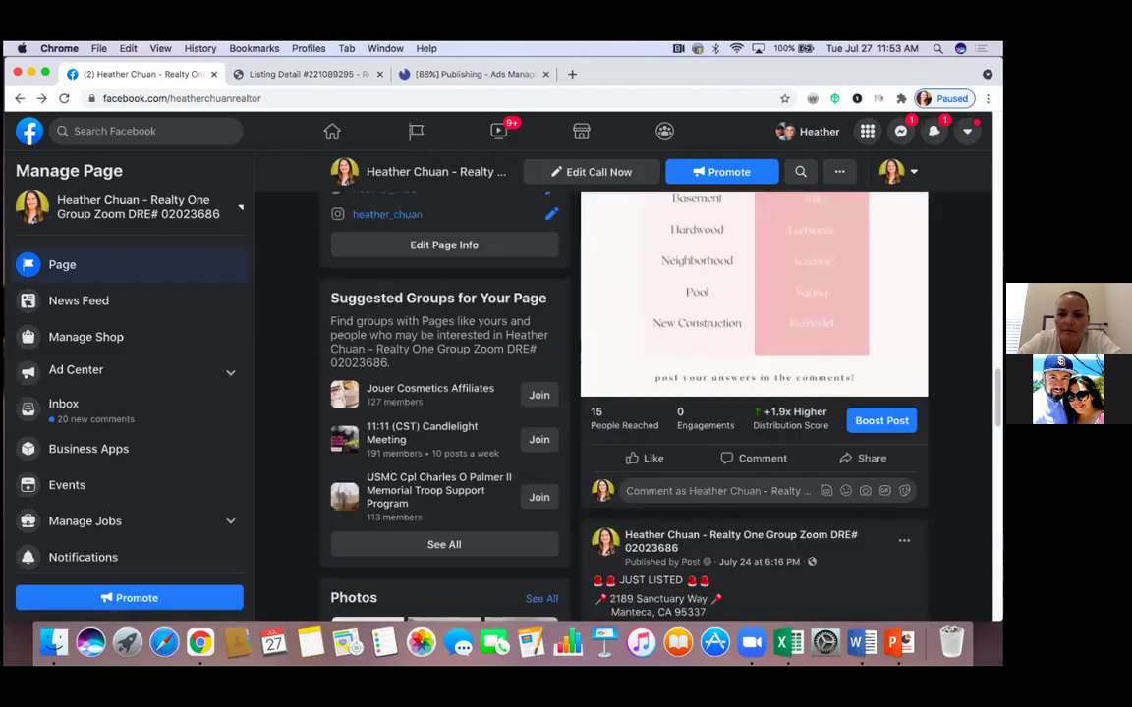
scroll(568, 388, "down", 3)
scroll(568, 388, "up", 6)
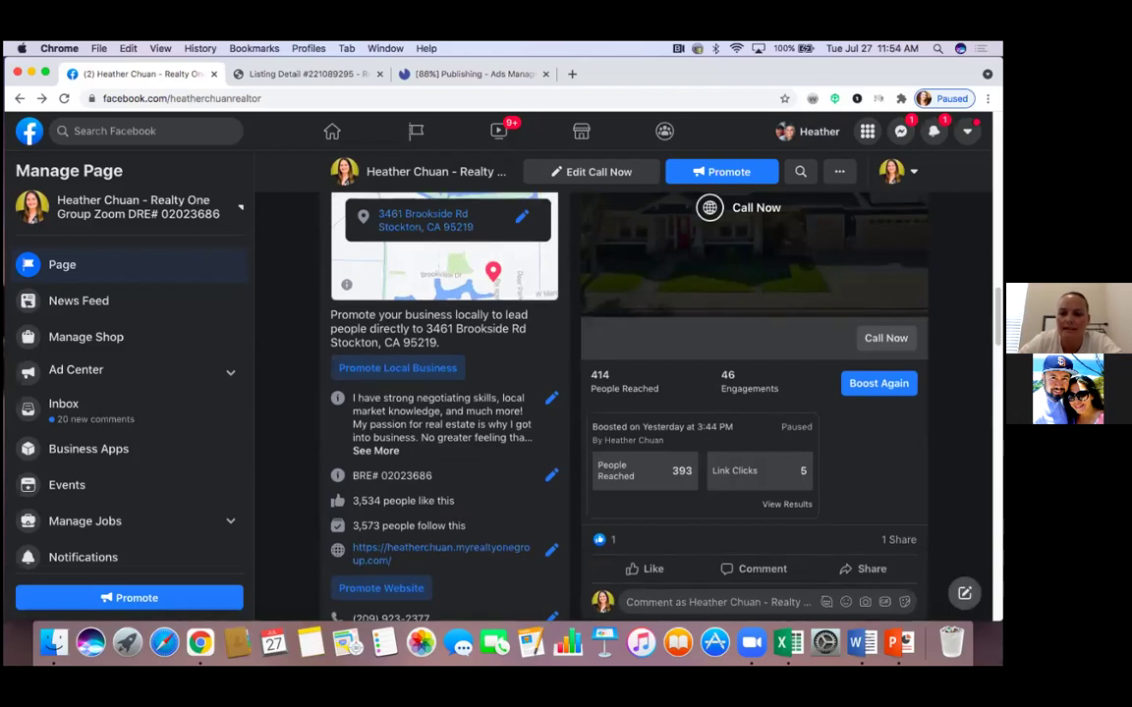
scroll(754, 413, "down", 4)
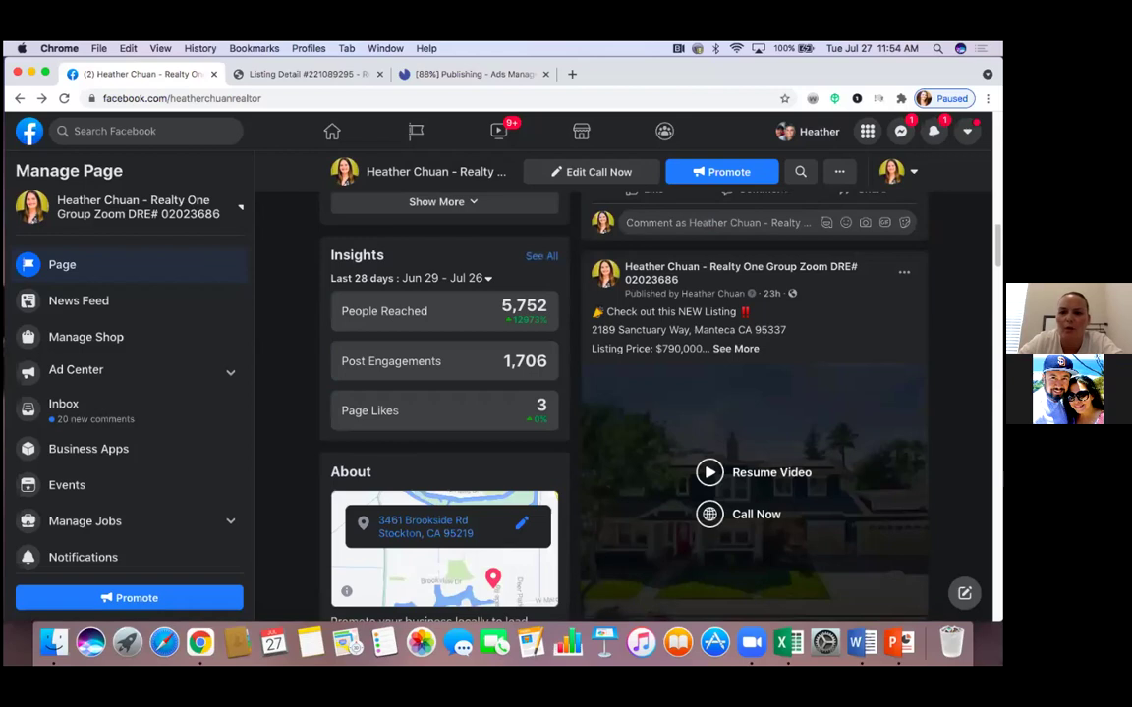
scroll(753, 413, "up", 3)
scroll(753, 413, "up", 2)
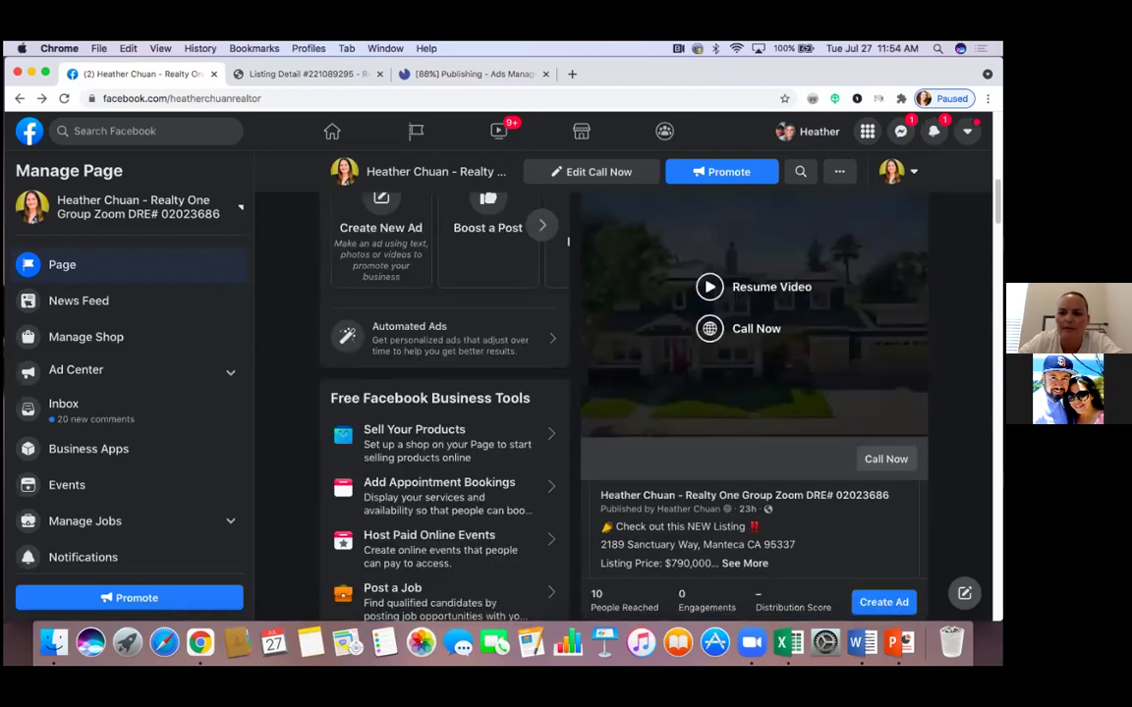
scroll(568, 240, "down", 4)
scroll(672, 352, "up", 1)
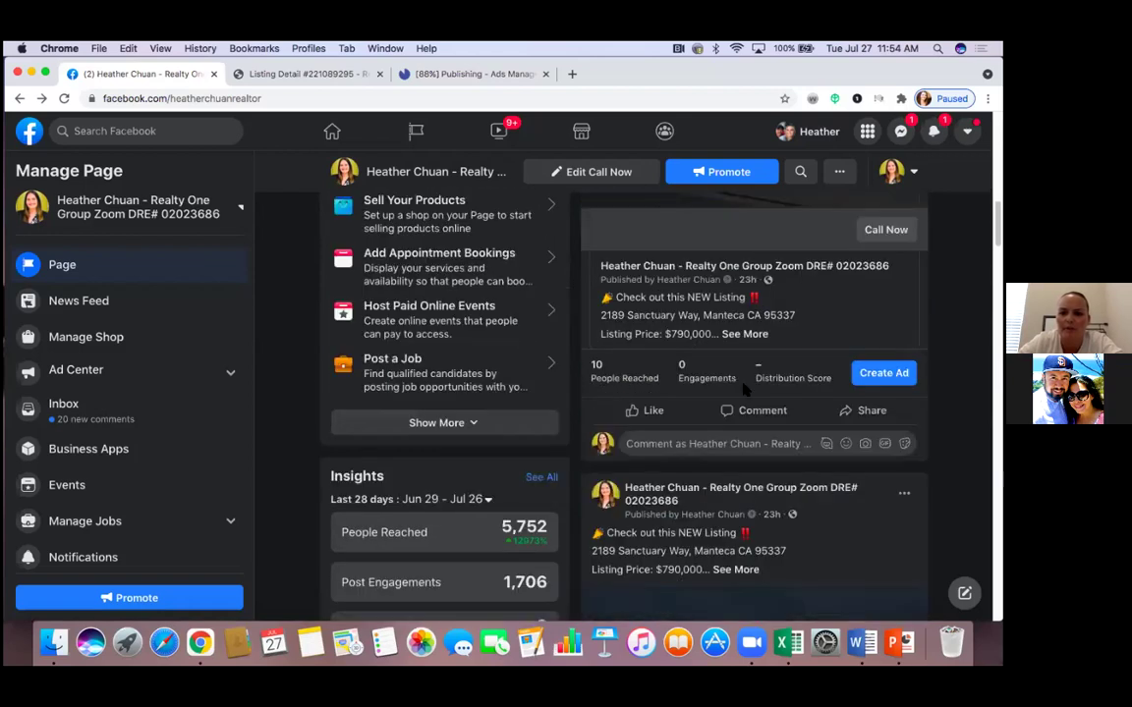
scroll(789, 393, "down", 2)
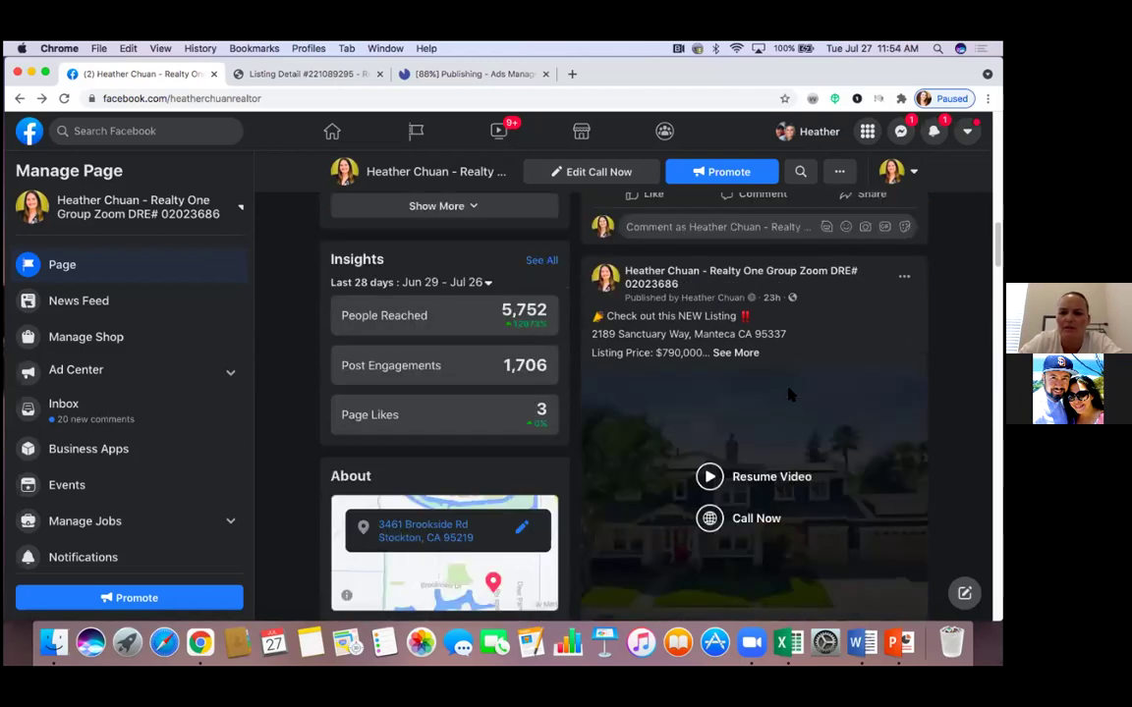
scroll(789, 393, "down", 1)
scroll(826, 471, "down", 1)
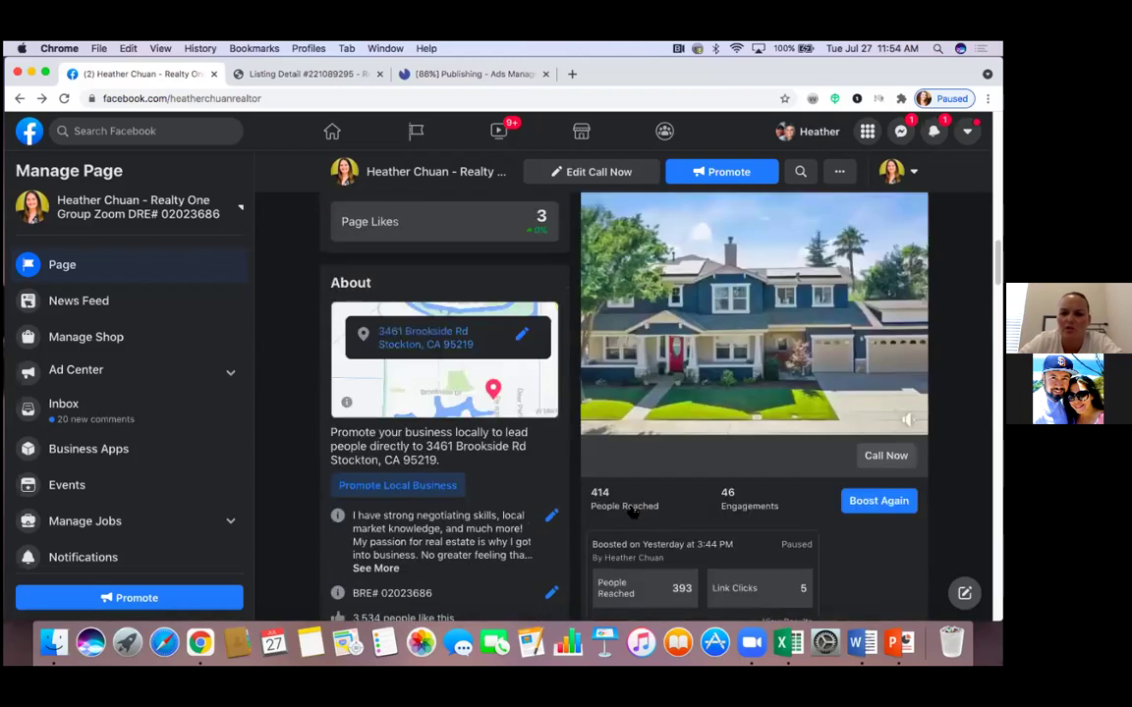
scroll(762, 484, "down", 1)
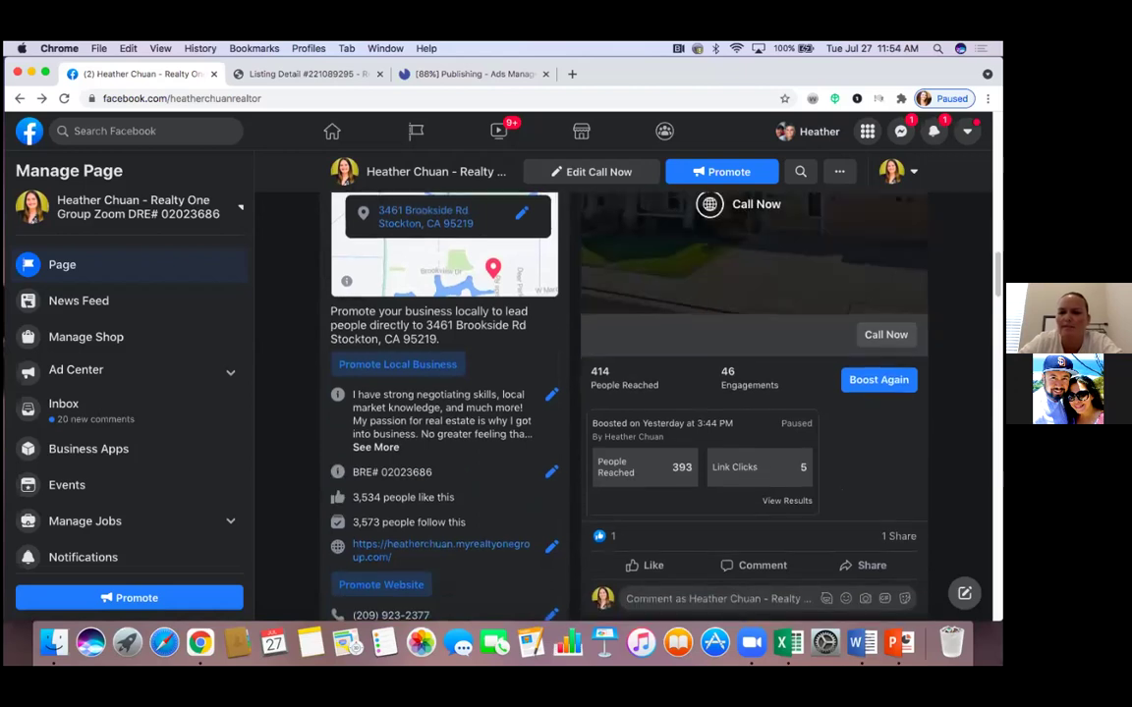
scroll(629, 403, "up", 2)
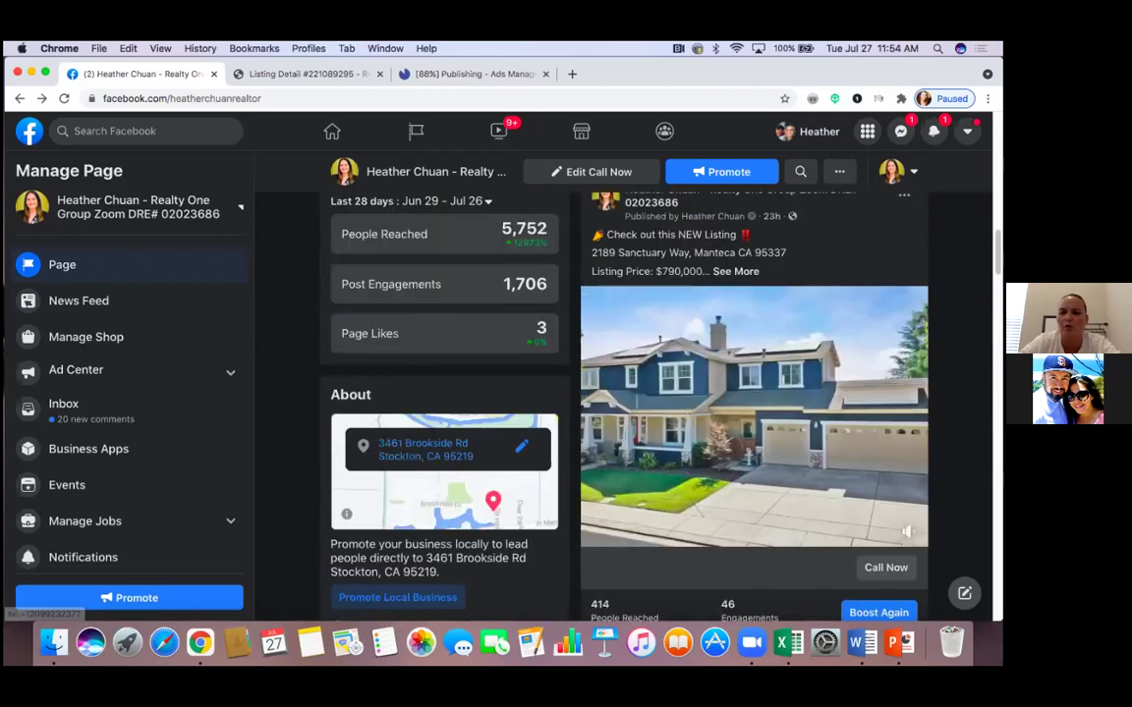
scroll(629, 403, "up", 2)
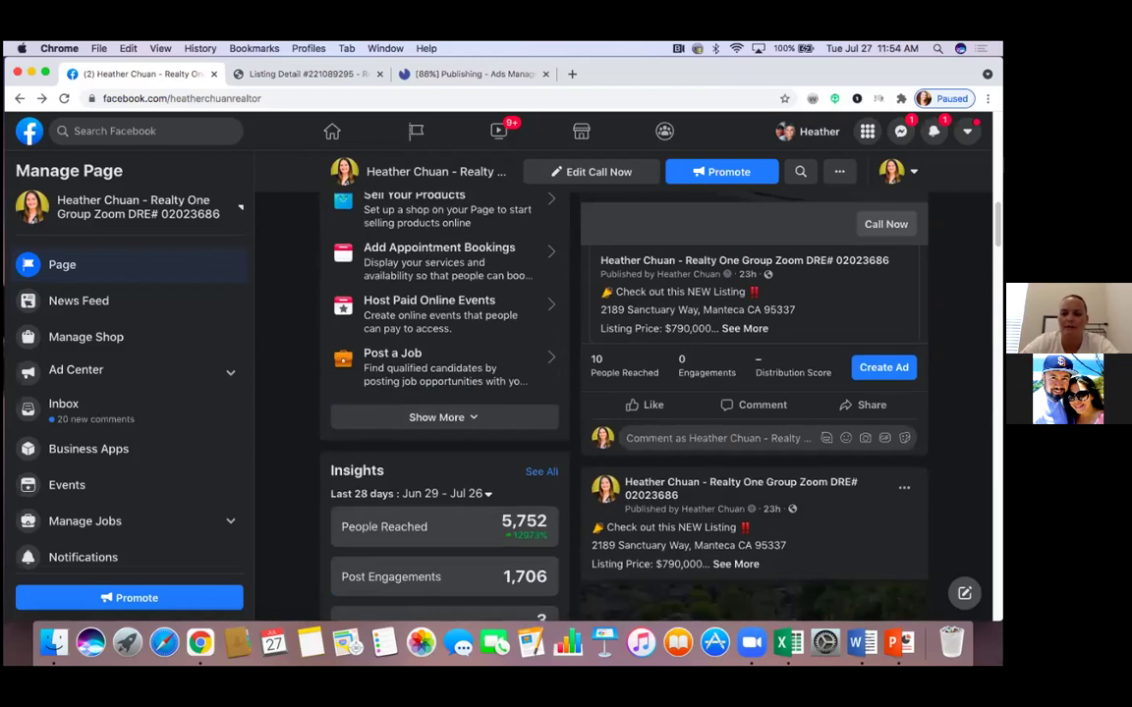
scroll(628, 402, "up", 3)
scroll(629, 403, "down", 8)
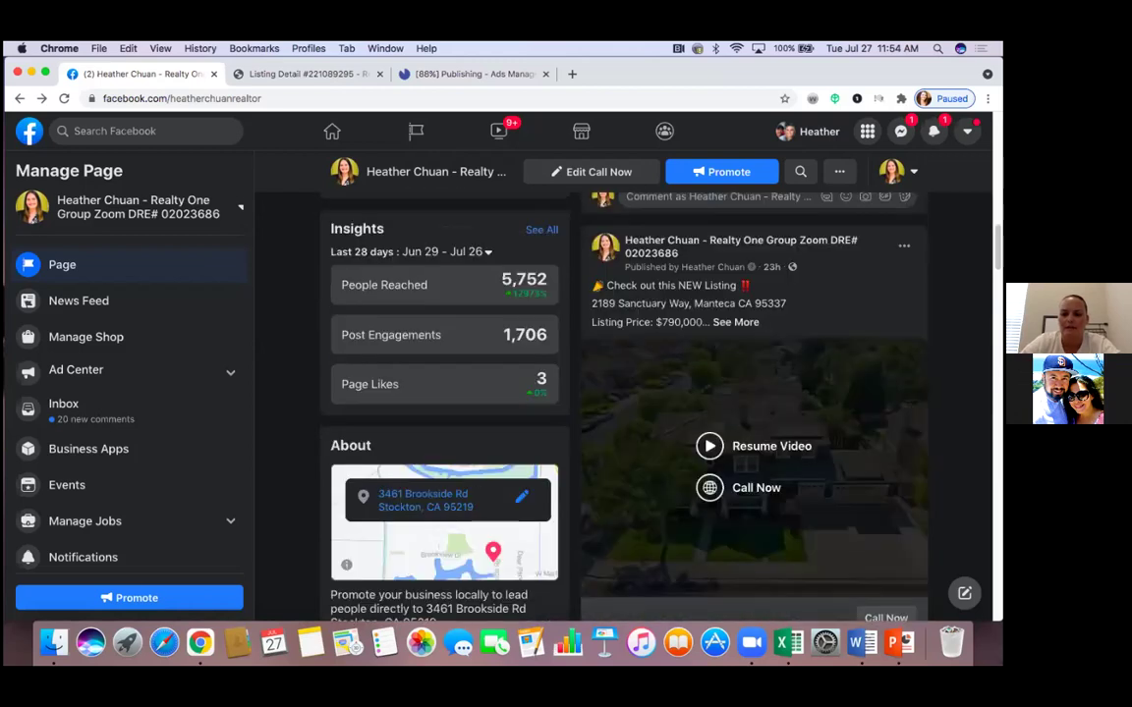
scroll(629, 402, "down", 2)
scroll(648, 482, "up", 7)
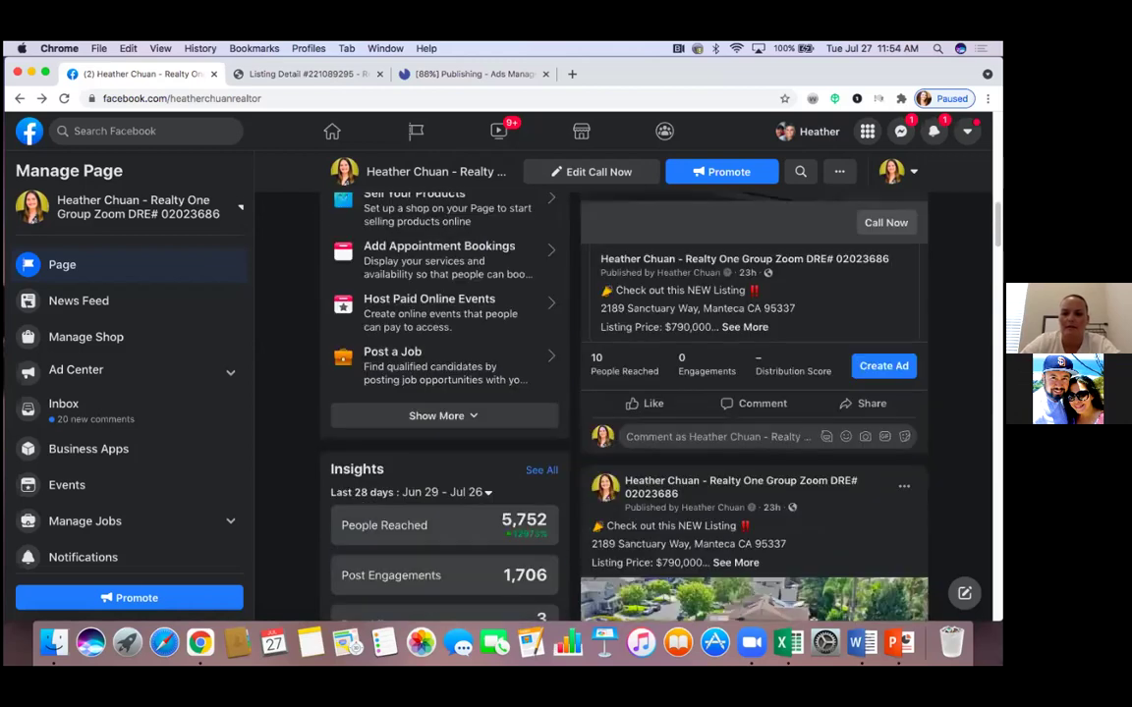
scroll(649, 482, "up", 2)
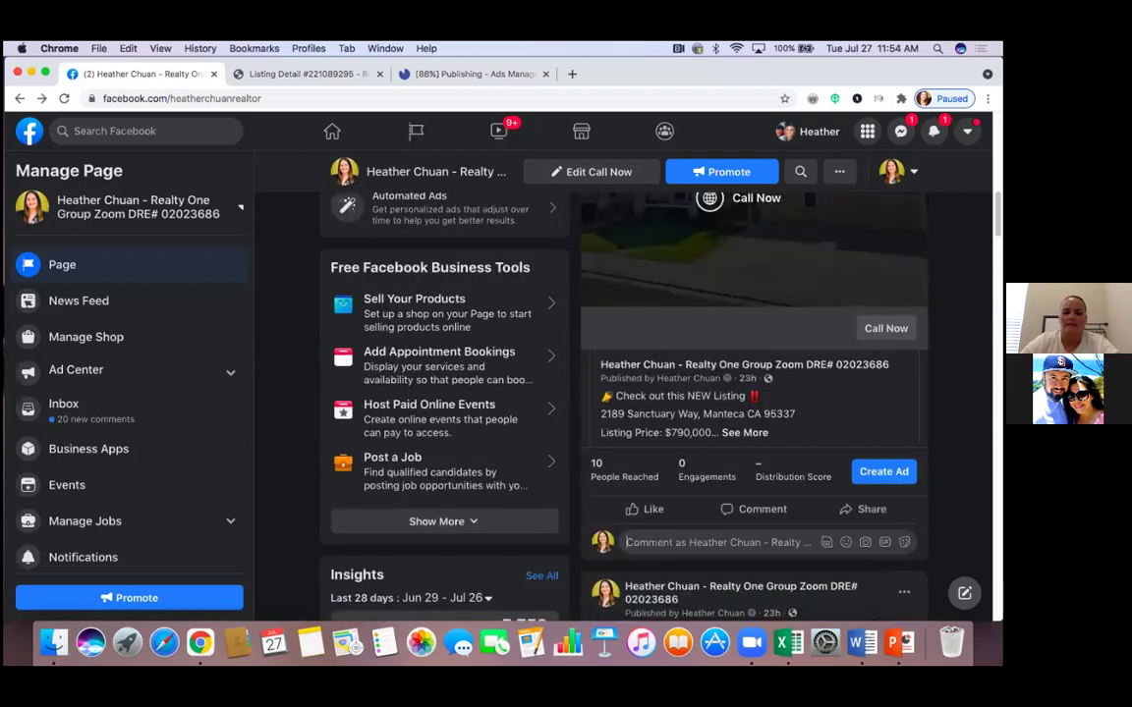
Write 'Comment and tag a friend who you think would love this property!!' and copy it
type("Comme")
key("BackSpace")
key("BackSpace")
key("BackSpace")
key("BackSpace")
key("BackSpace")
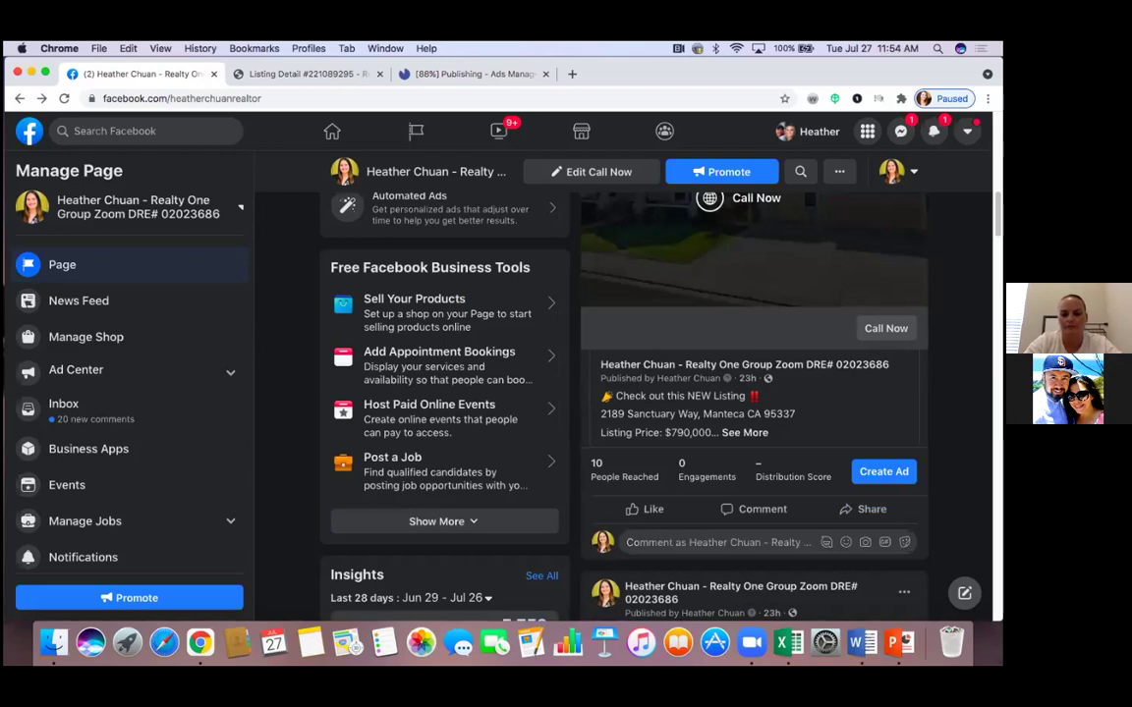
type("Comment and")
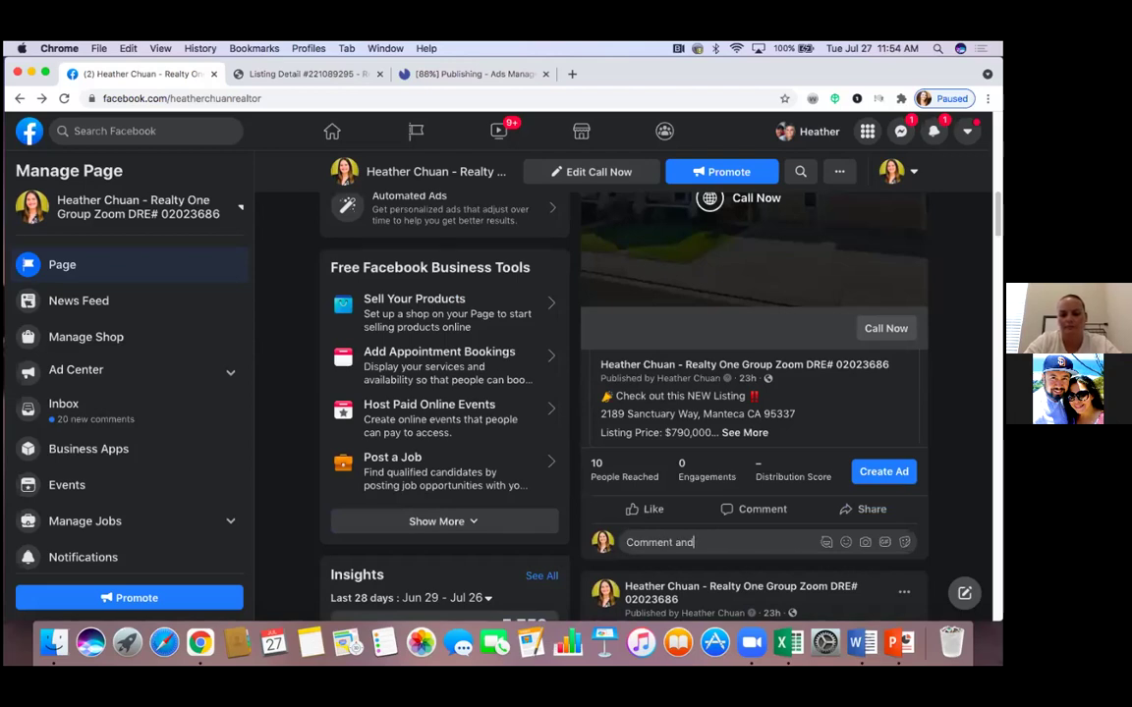
key("super+BackSpace")
type("Comment and tag a friend ")
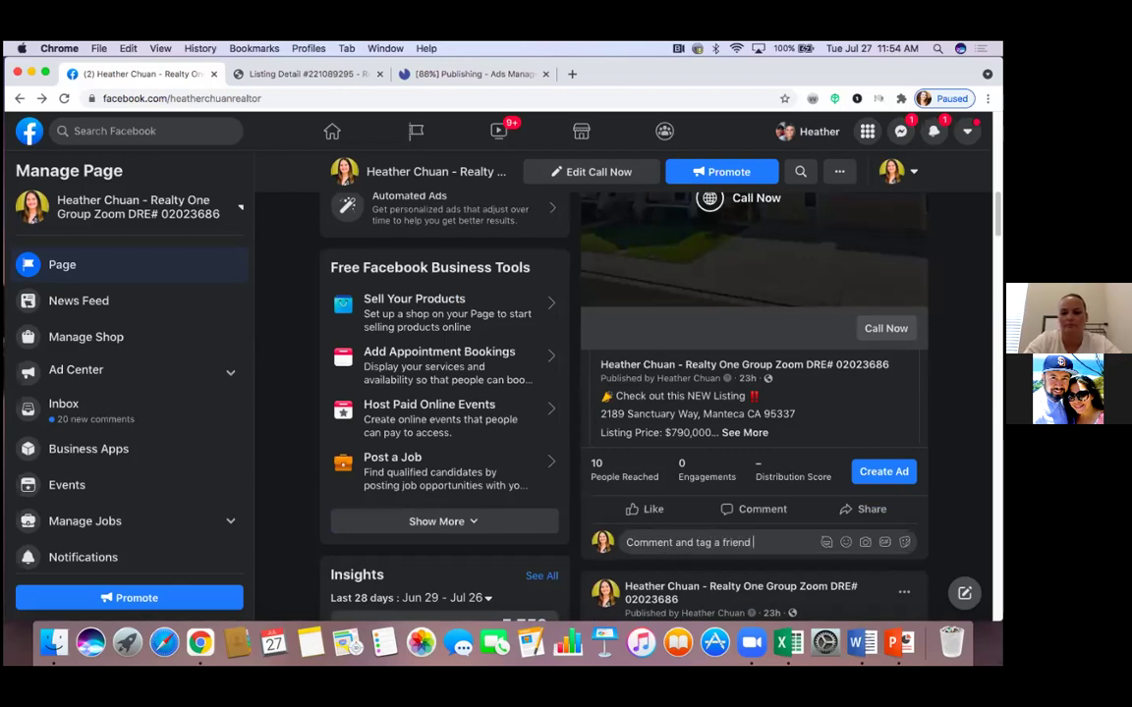
type("who you think")
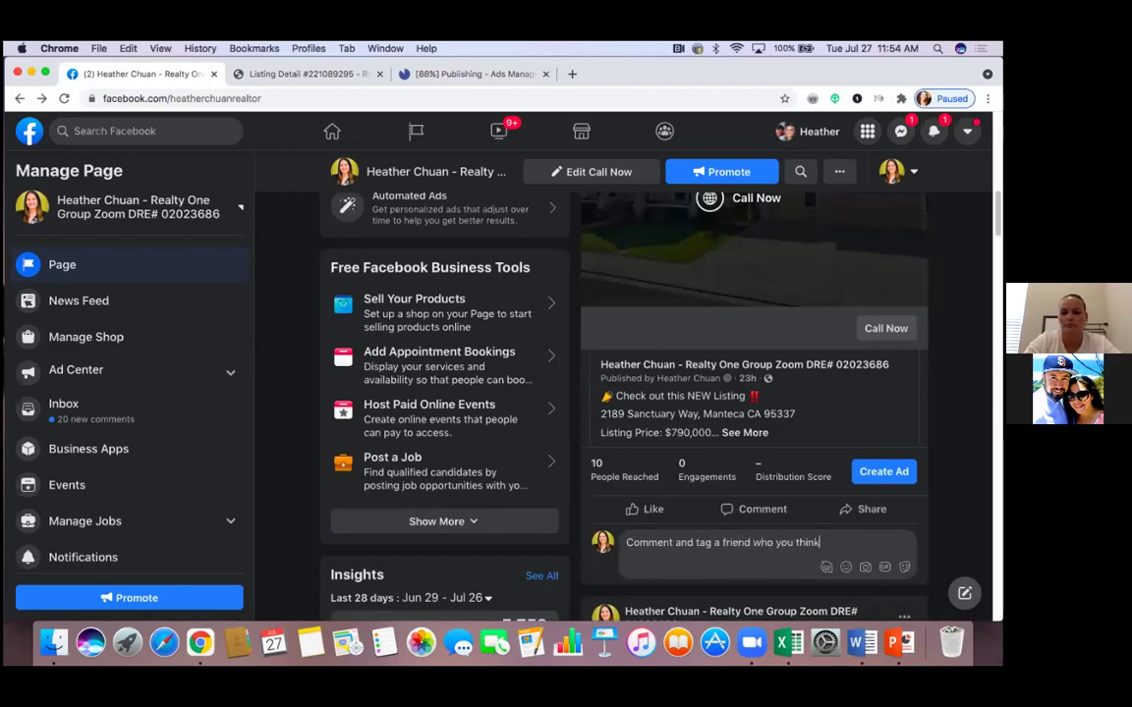
type(" would l")
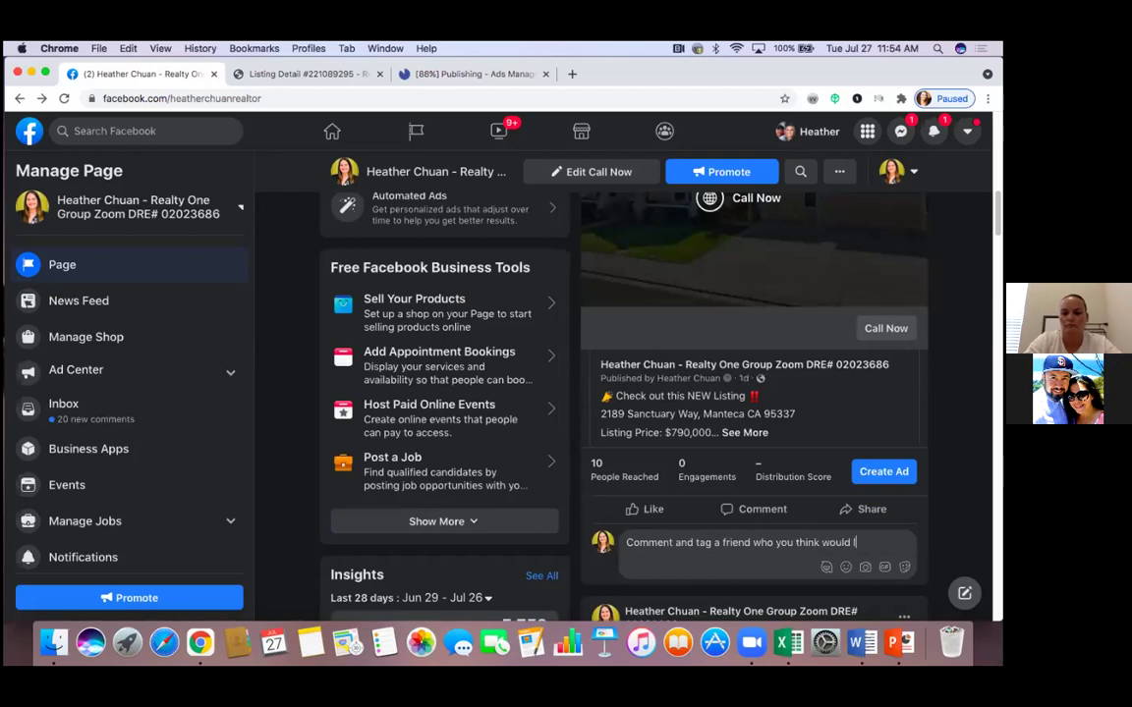
type("ove this pro")
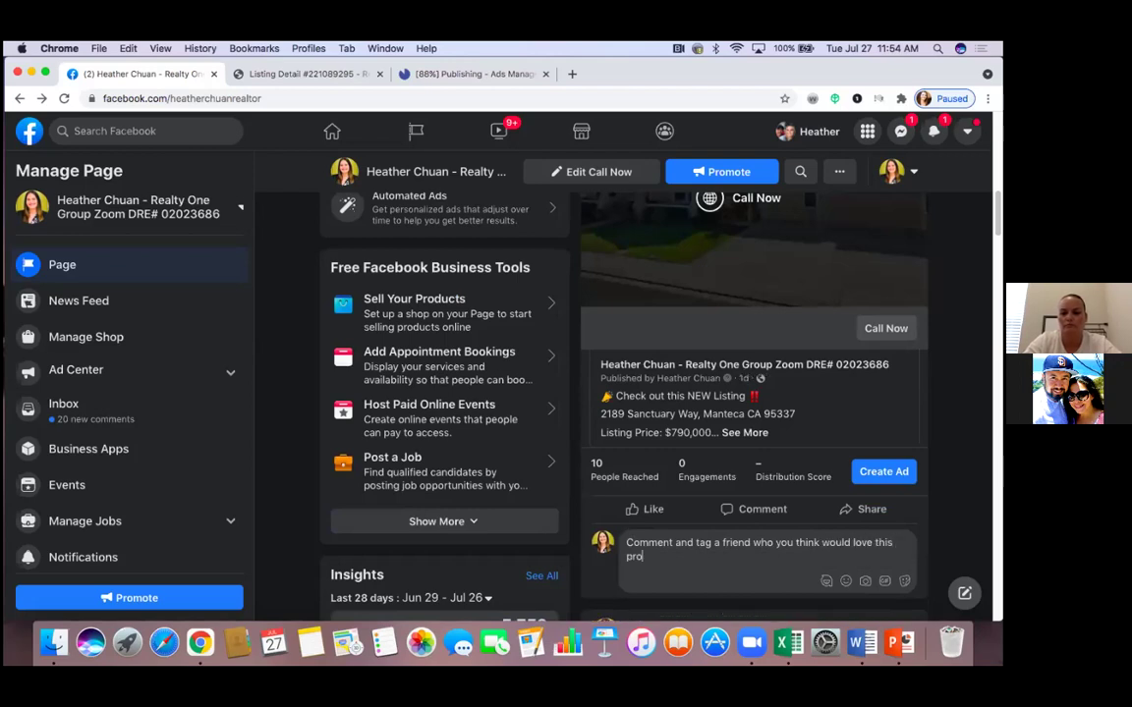
type("perty!!")
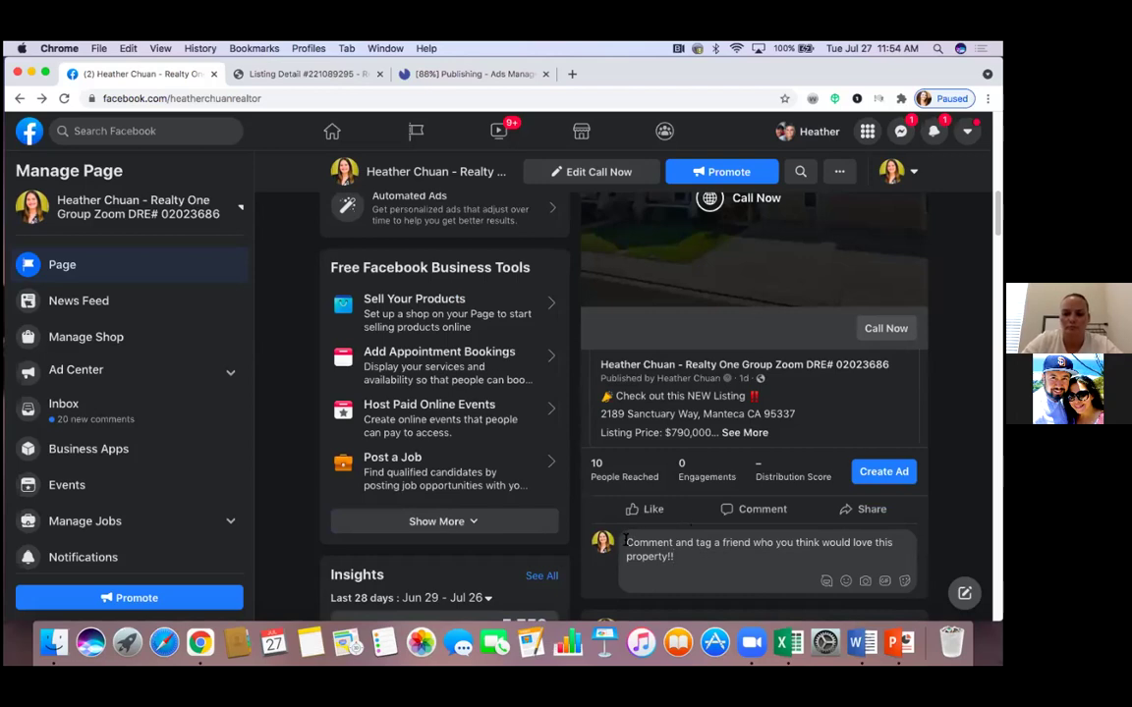
key("super+a")
right_click(718, 547)
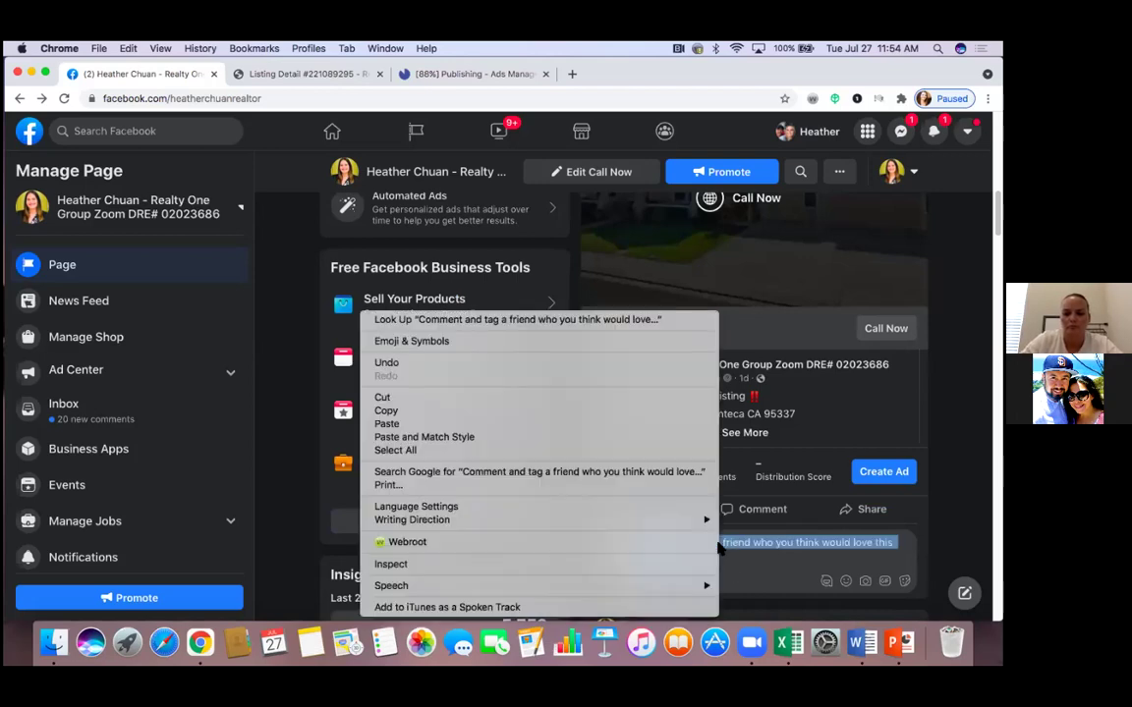
left_click(580, 411)
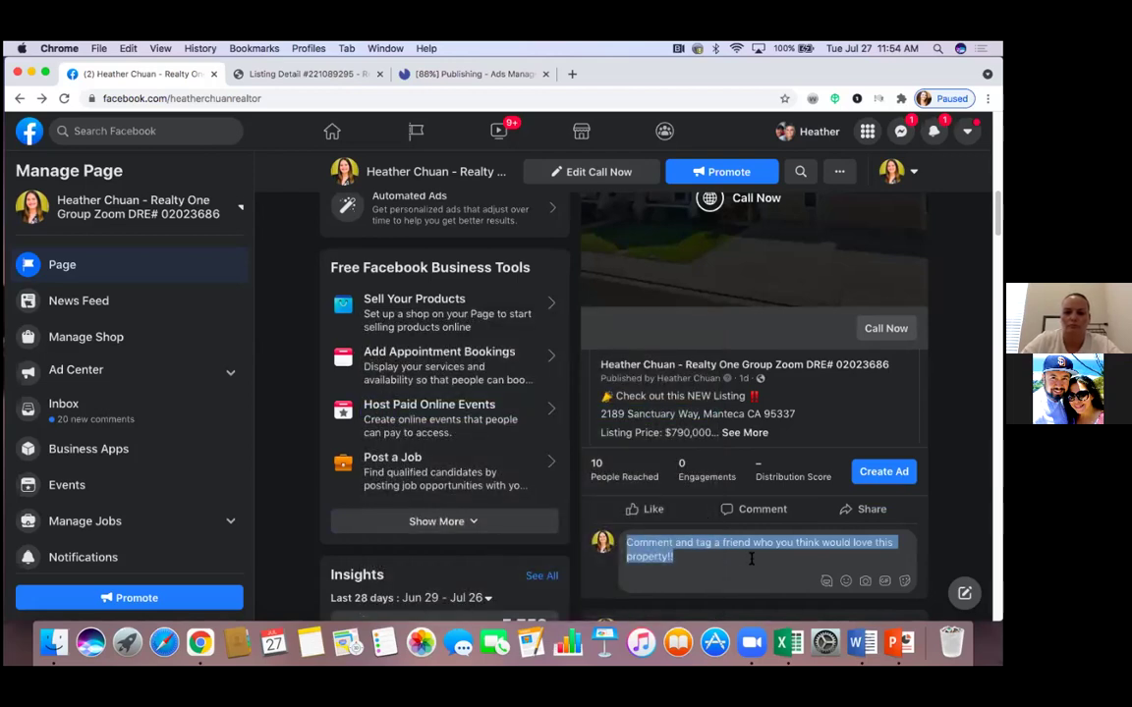
Post the tag-a-friend comment on the listing post
key("Return")
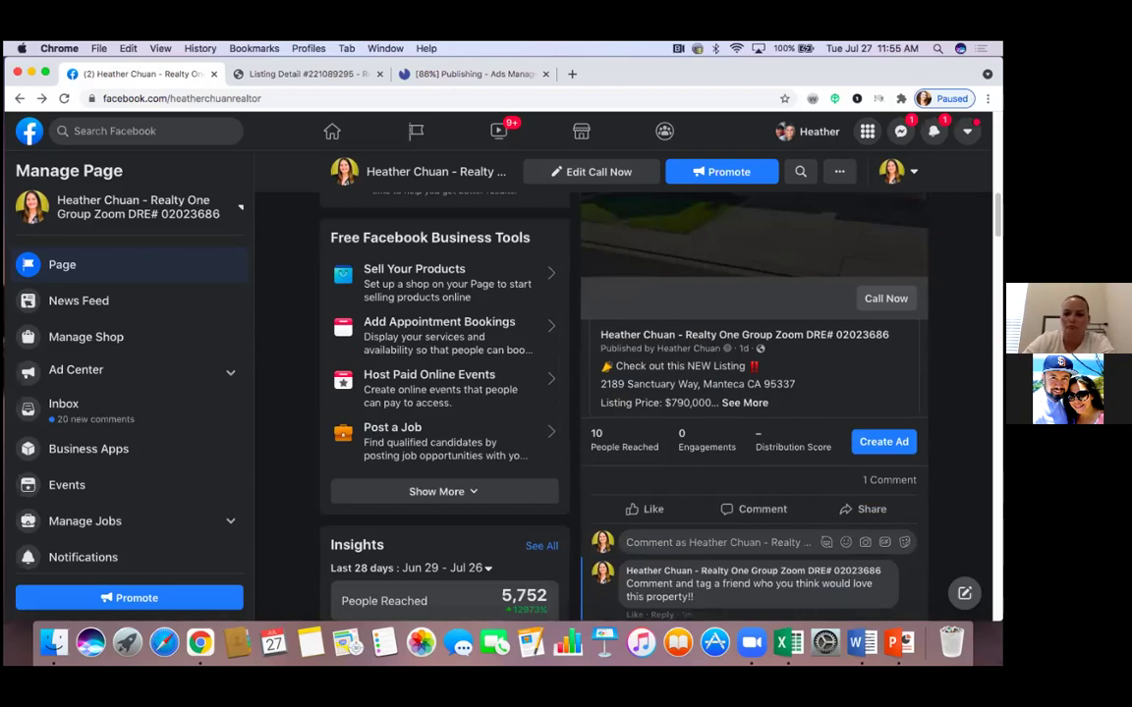
scroll(595, 393, "down", 5)
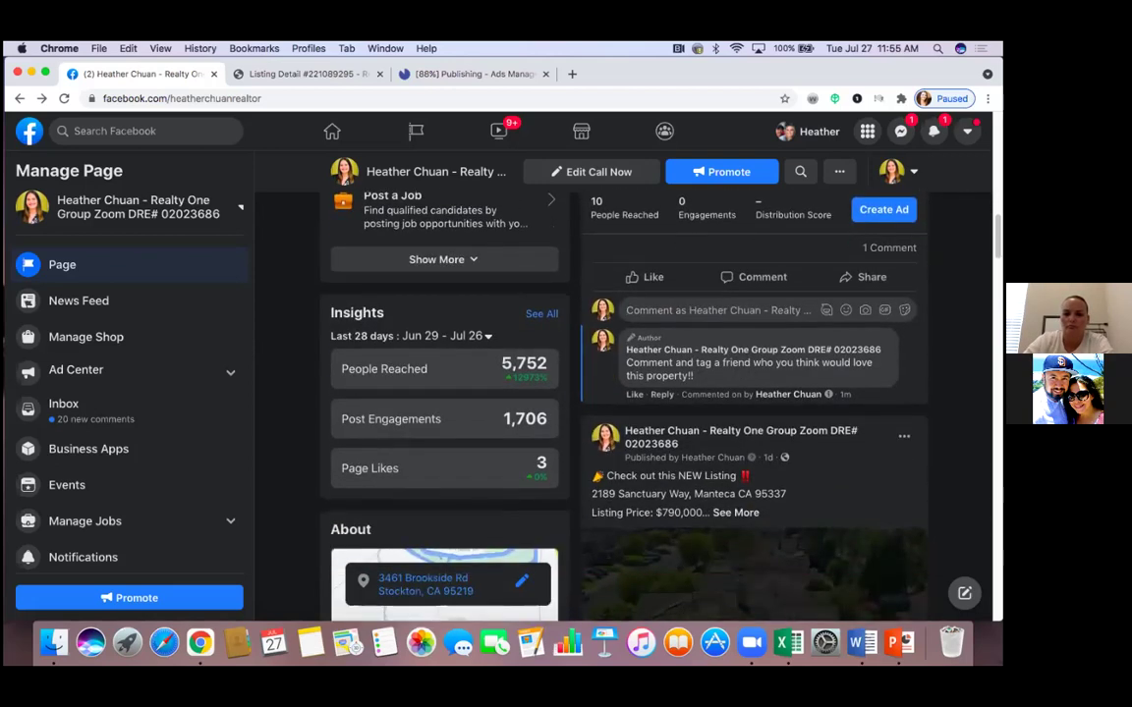
scroll(628, 393, "down", 8)
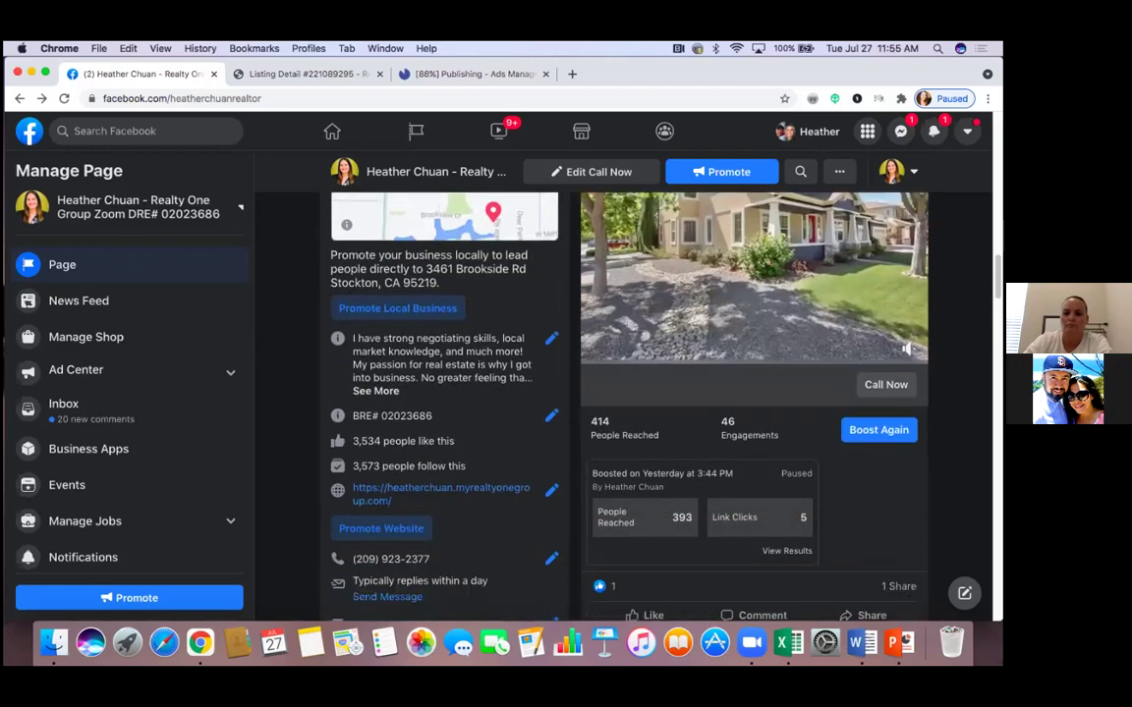
Paste and post the tag-a-friend comment on the boosted listing post with 414 people reached
scroll(643, 511, "down", 3)
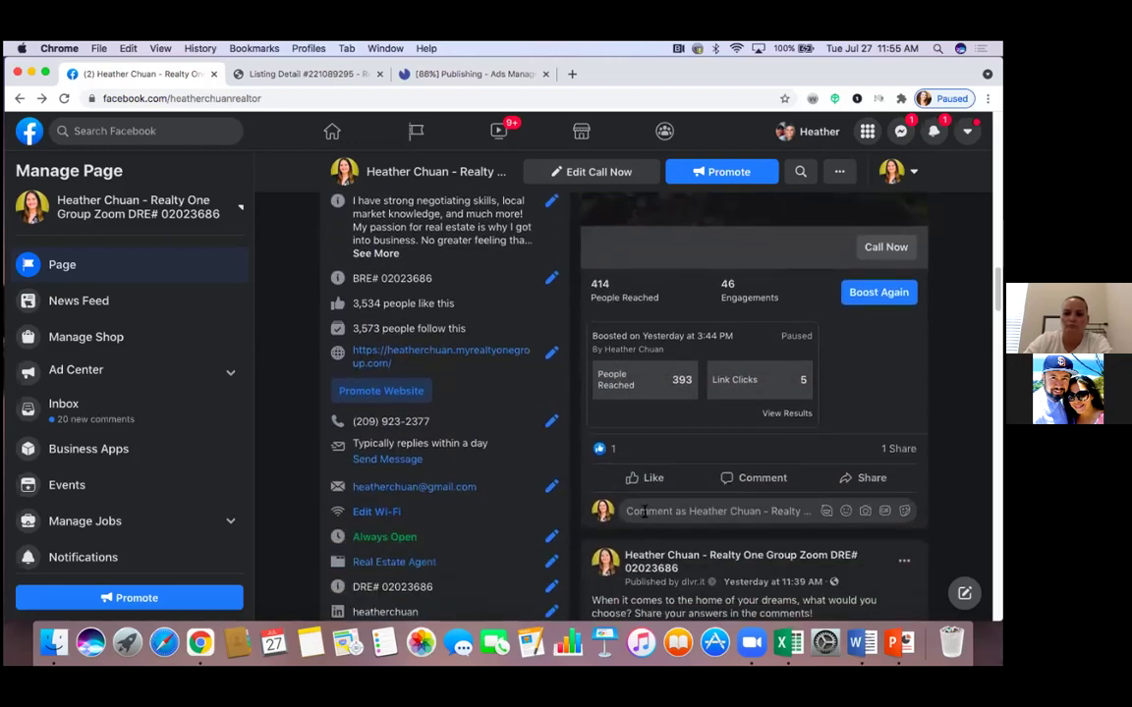
right_click(643, 511)
left_click(661, 498)
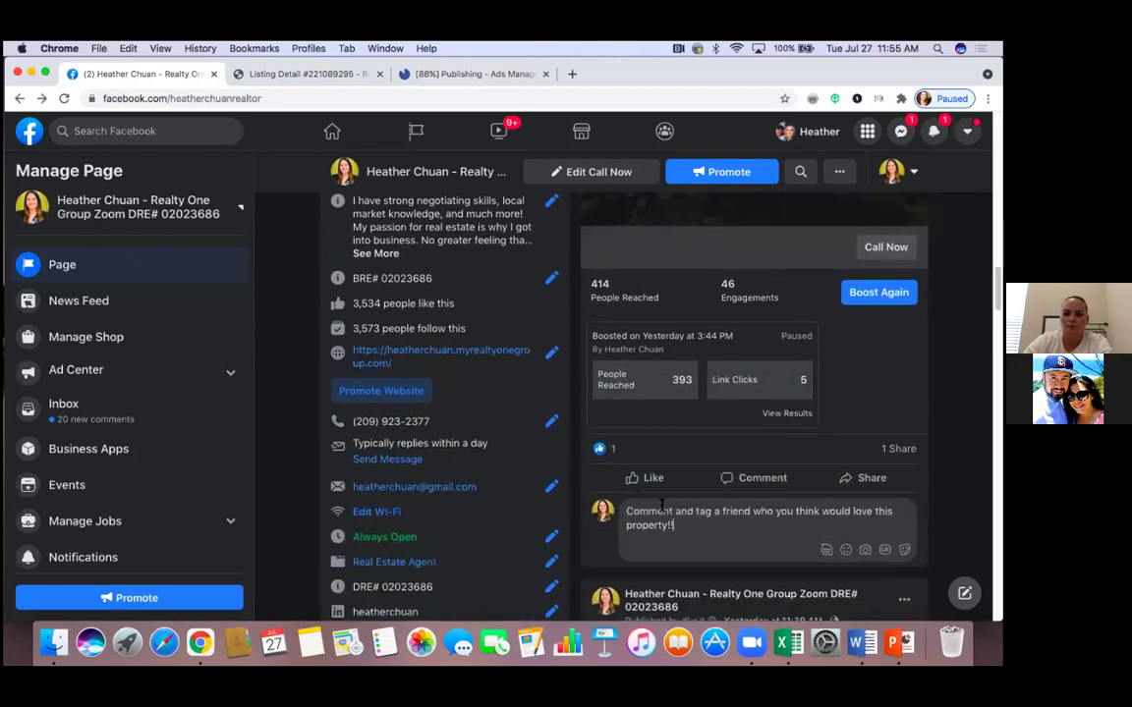
key("Return")
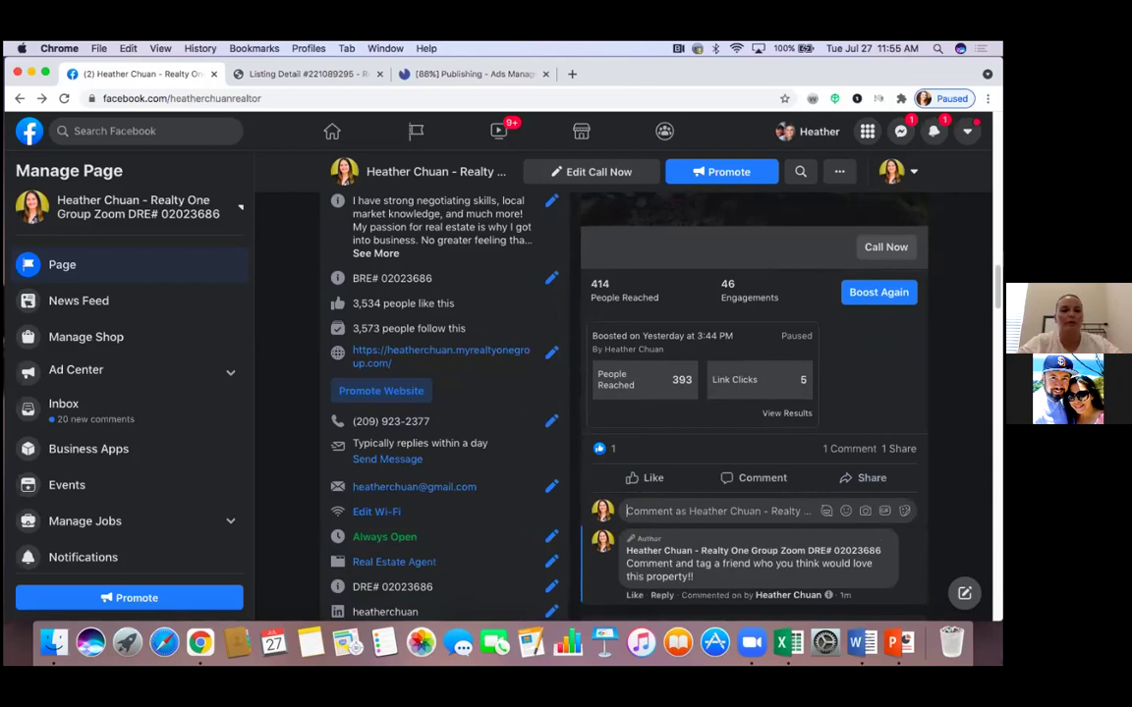
scroll(365, 261, "up", 15)
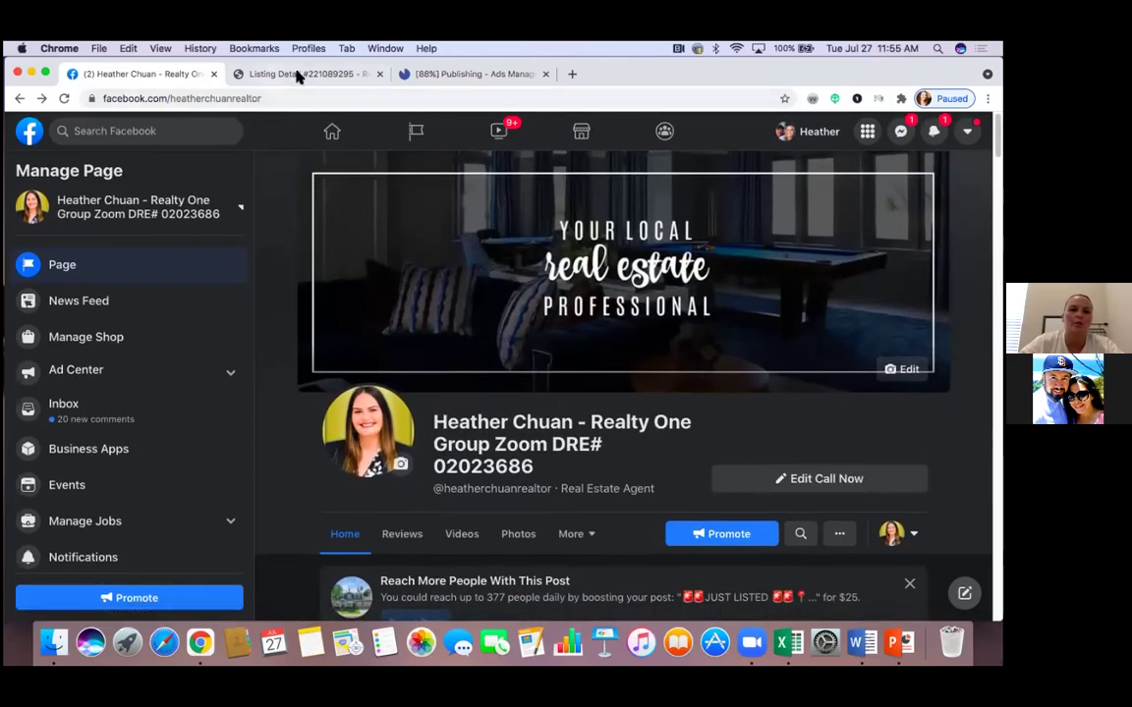
Close the Listing Detail tab and scroll the Page feed to the 1:54 home-tour video post
left_click(298, 76)
left_click(380, 74)
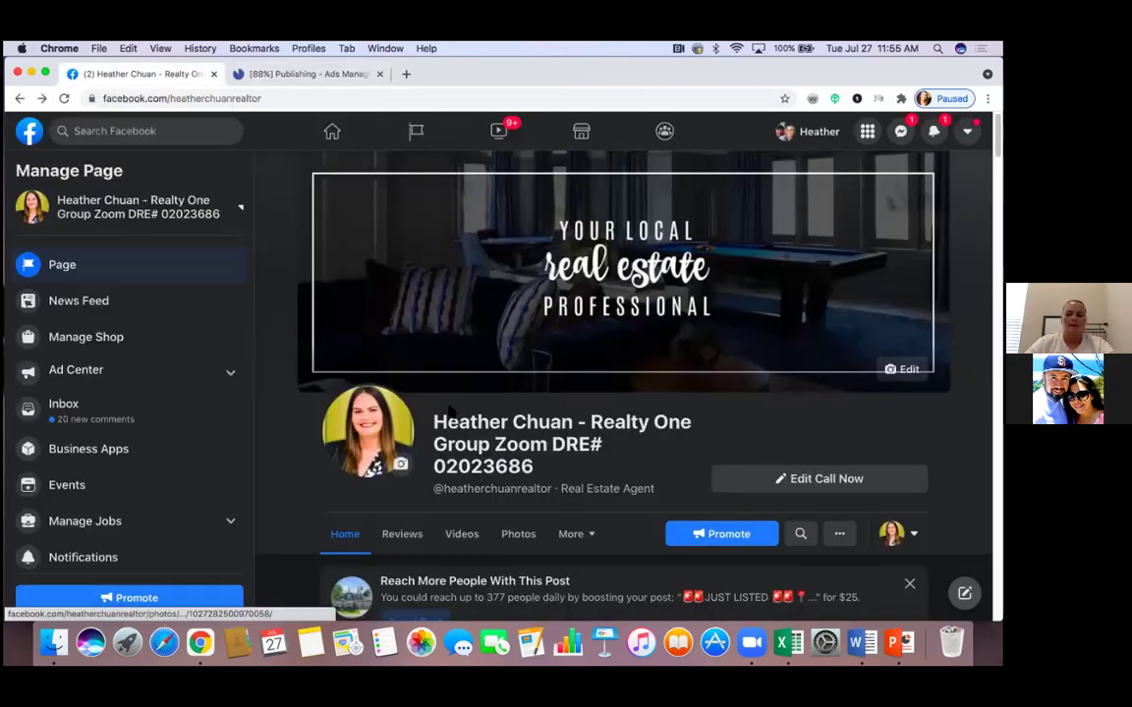
scroll(617, 492, "down", 3)
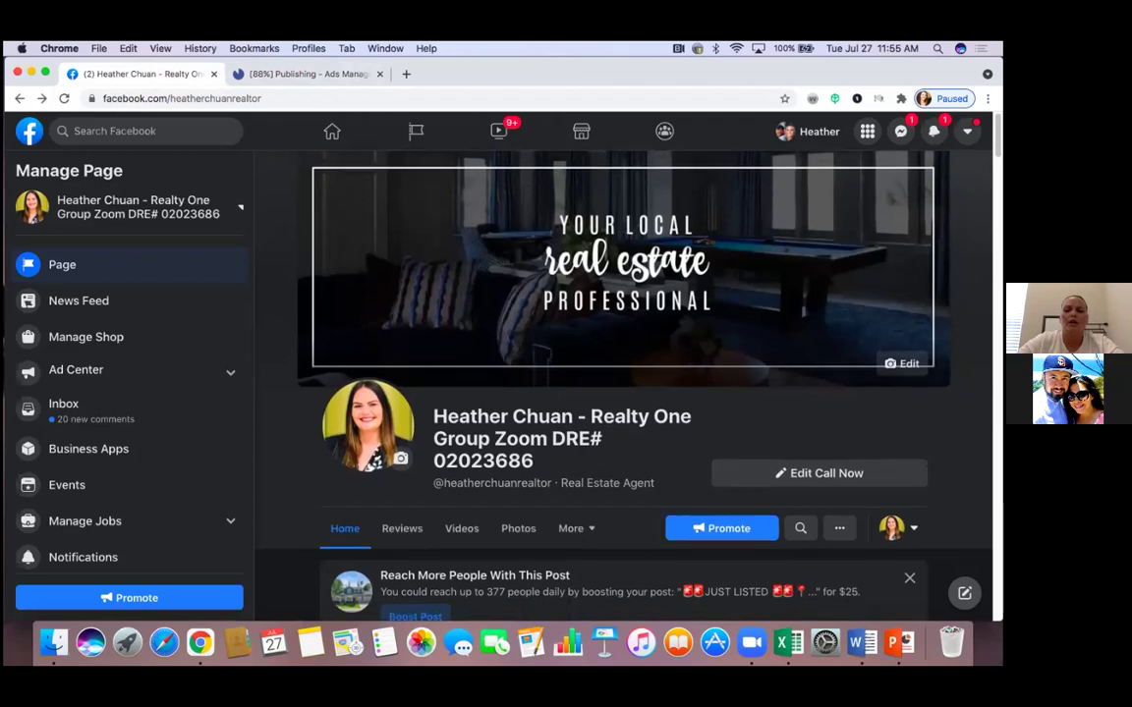
scroll(568, 455, "down", 6)
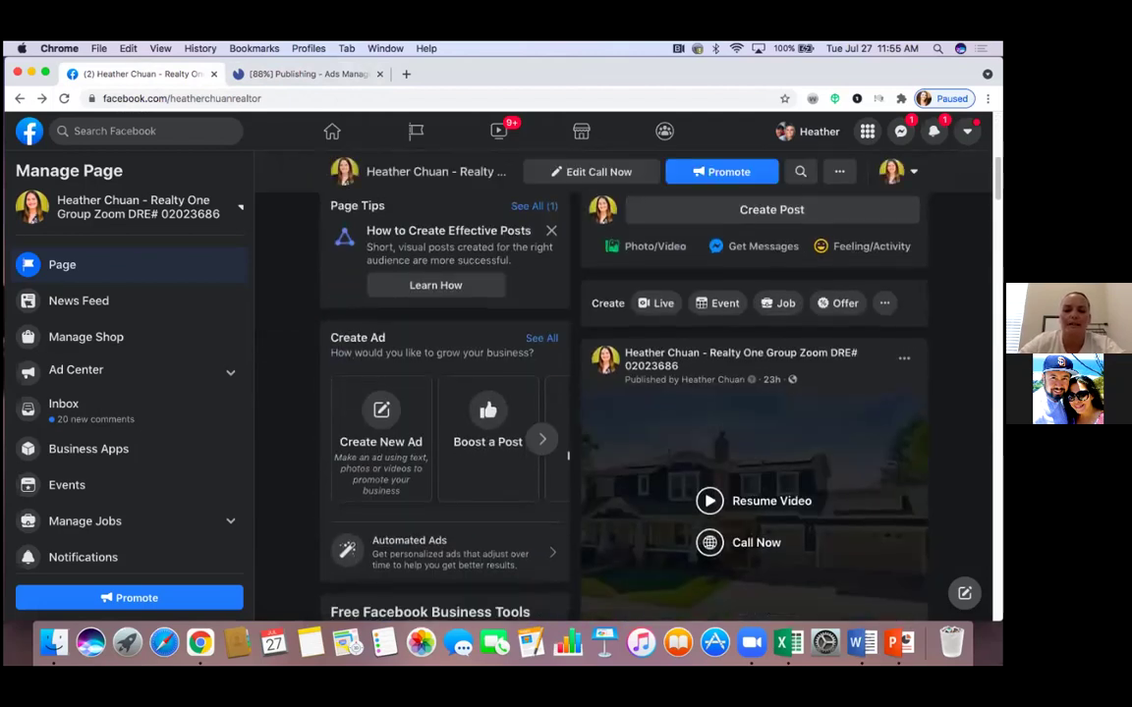
scroll(624, 408, "down", 2)
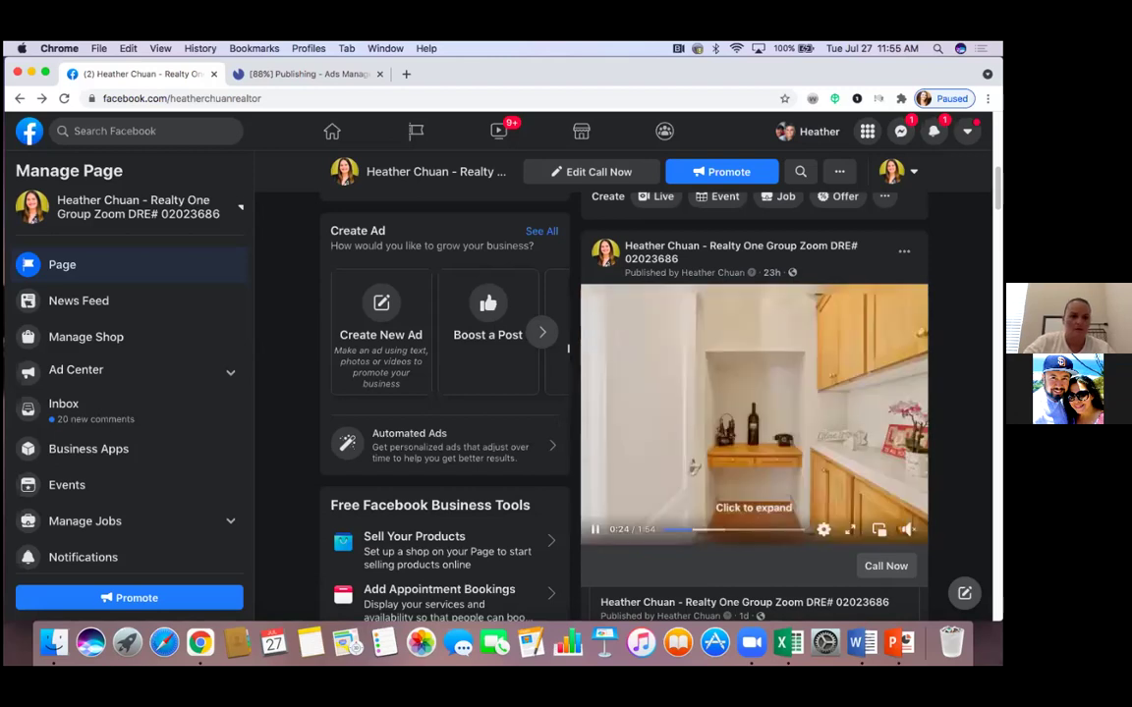
Review the Page's Ad Center spending summary, then return to the Ads Manager campaigns list
left_click(231, 379)
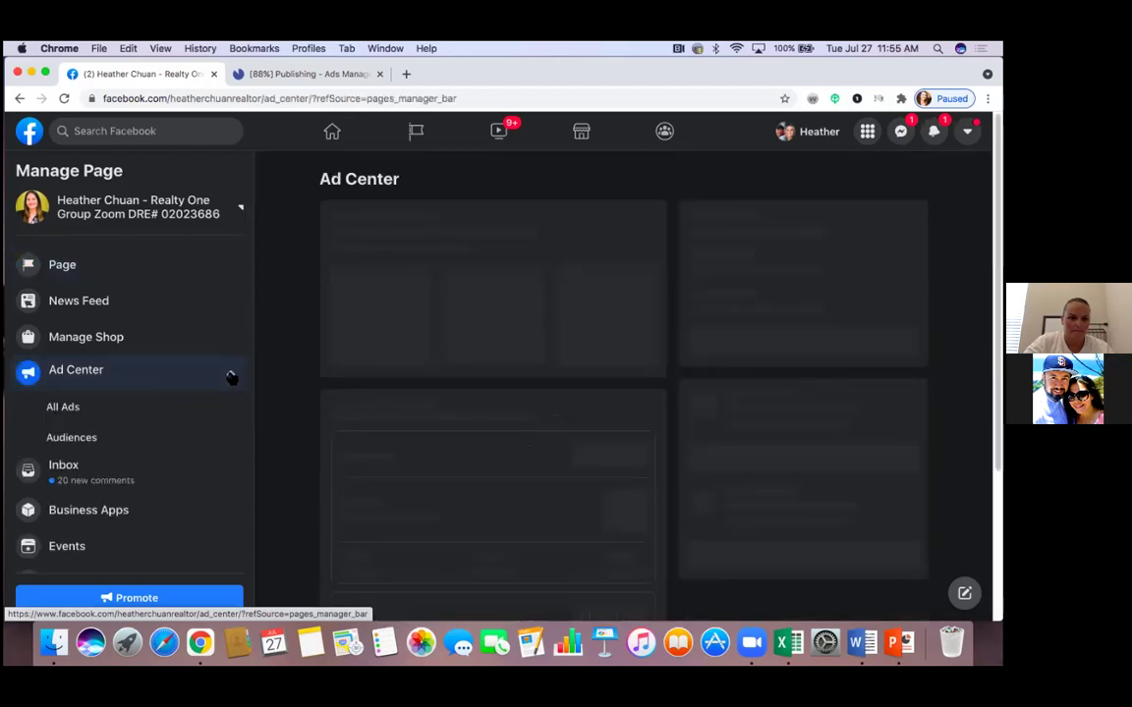
scroll(231, 379, "down", 3)
scroll(231, 378, "down", 1)
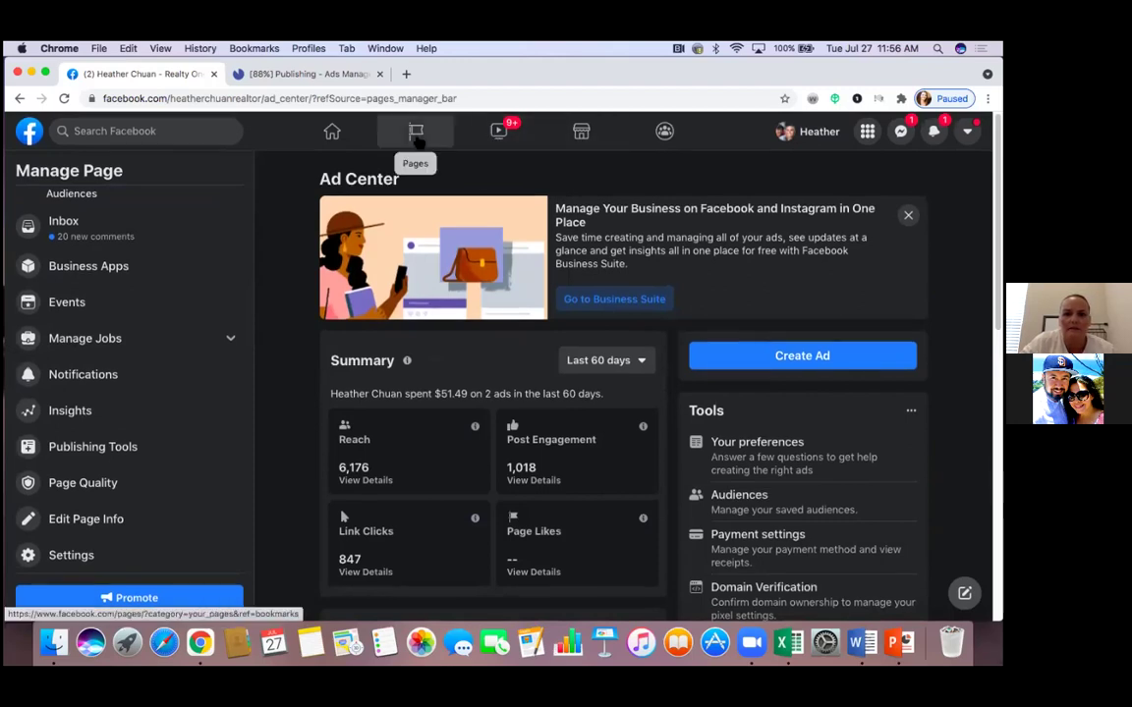
left_click(306, 74)
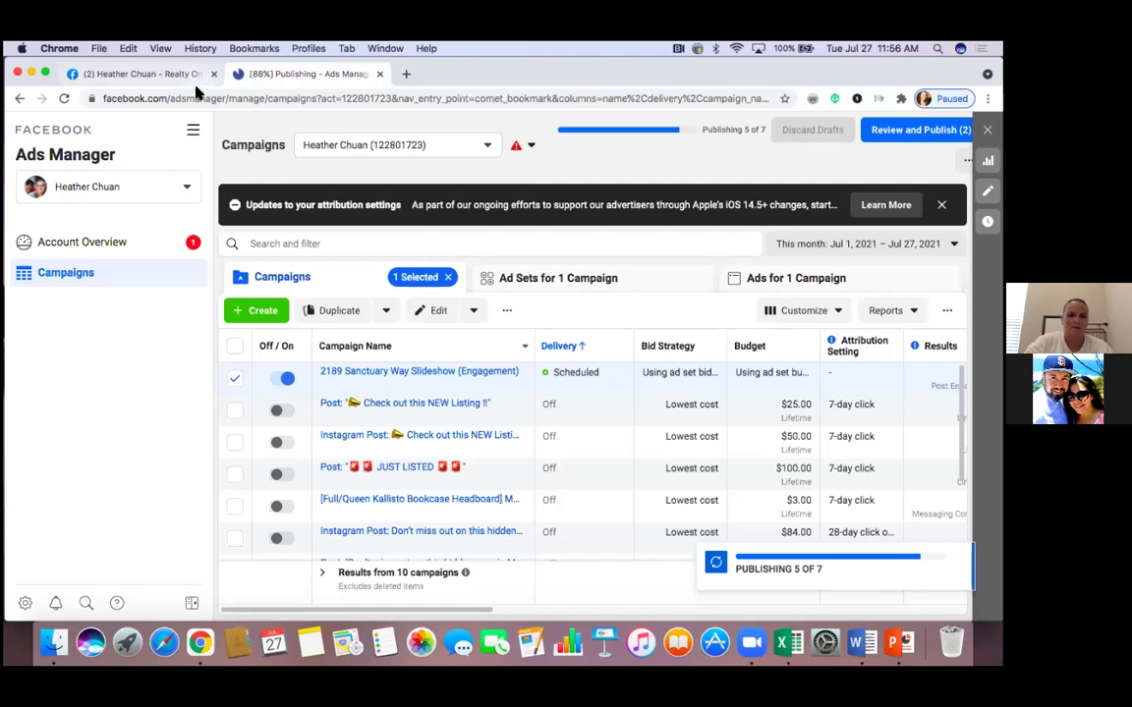
left_click(236, 379)
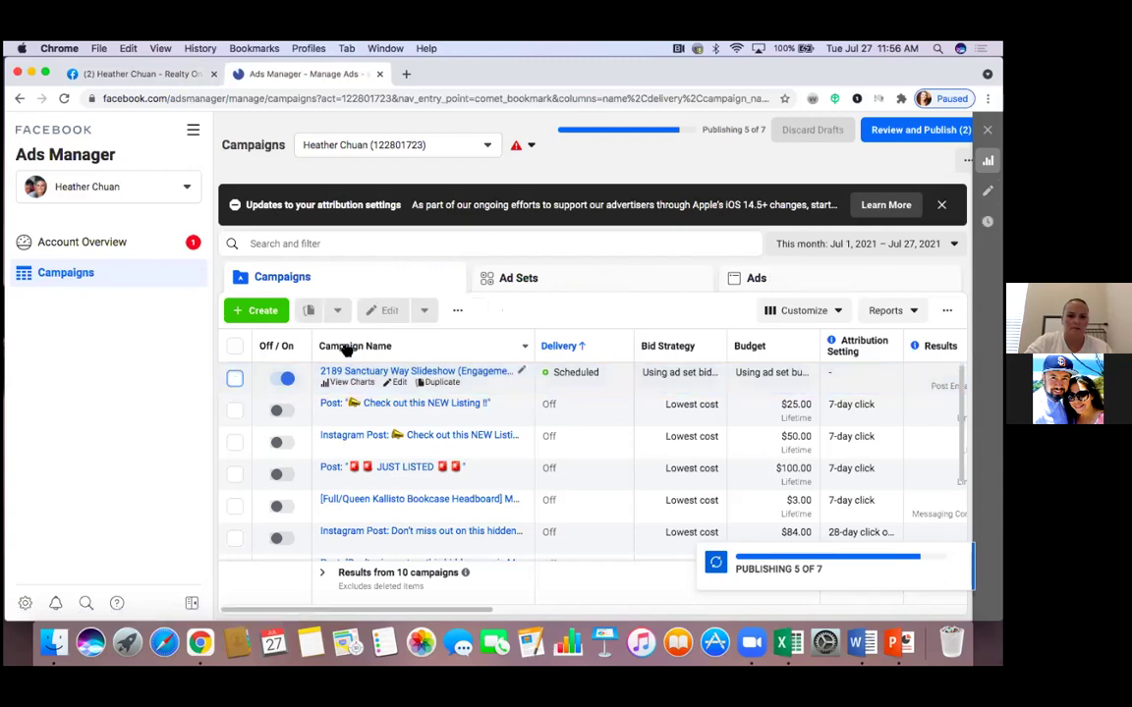
left_click(65, 99)
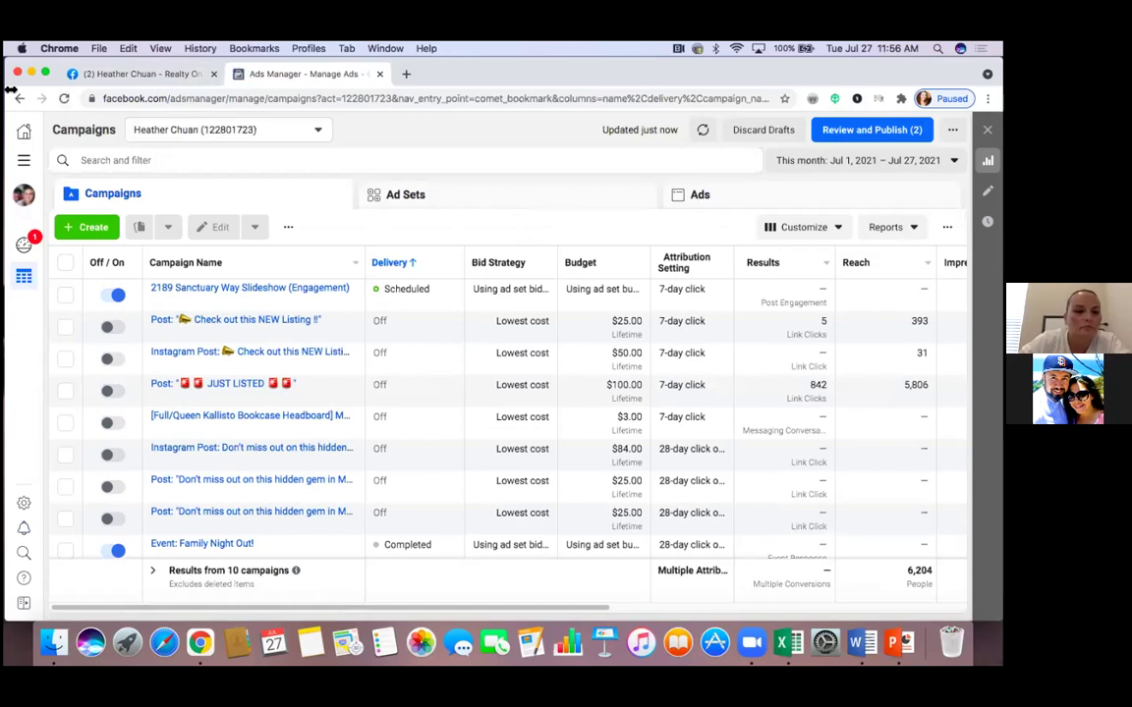
left_click(66, 295)
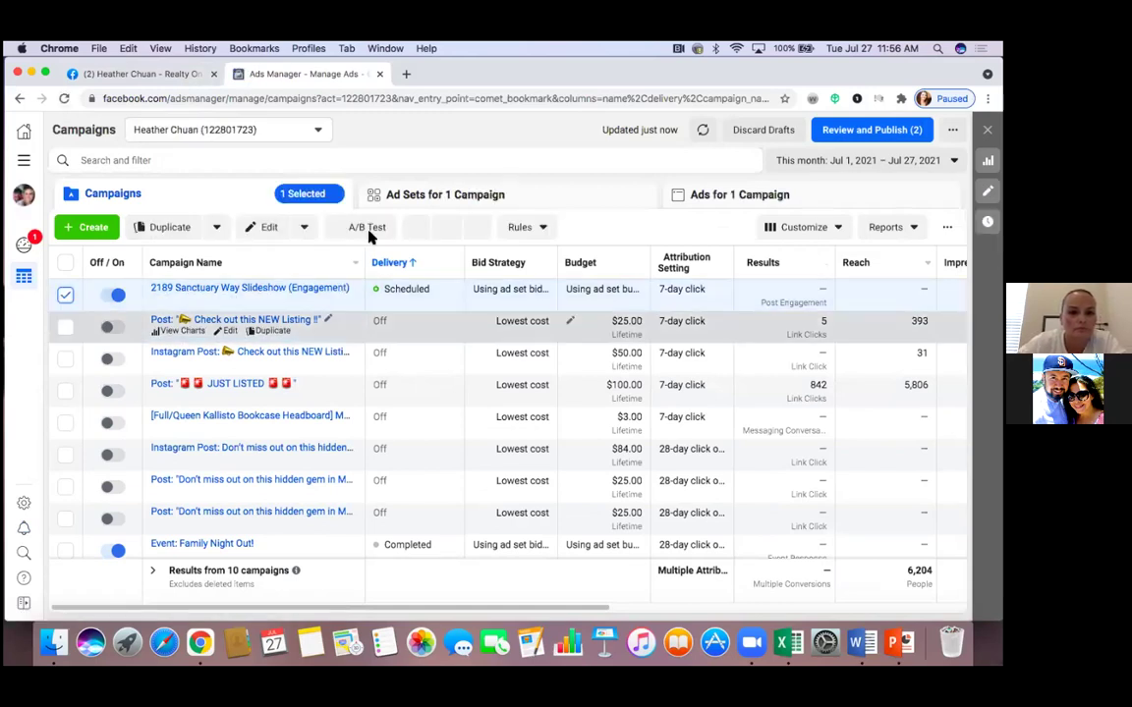
left_click(774, 197)
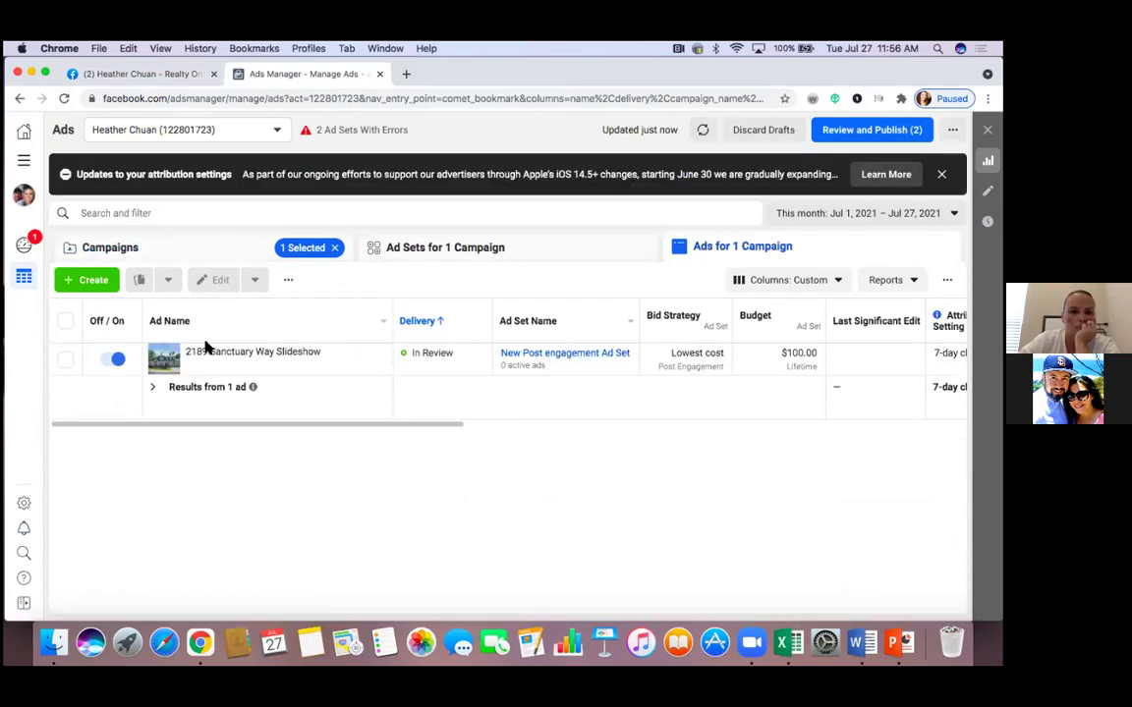
left_click(236, 358)
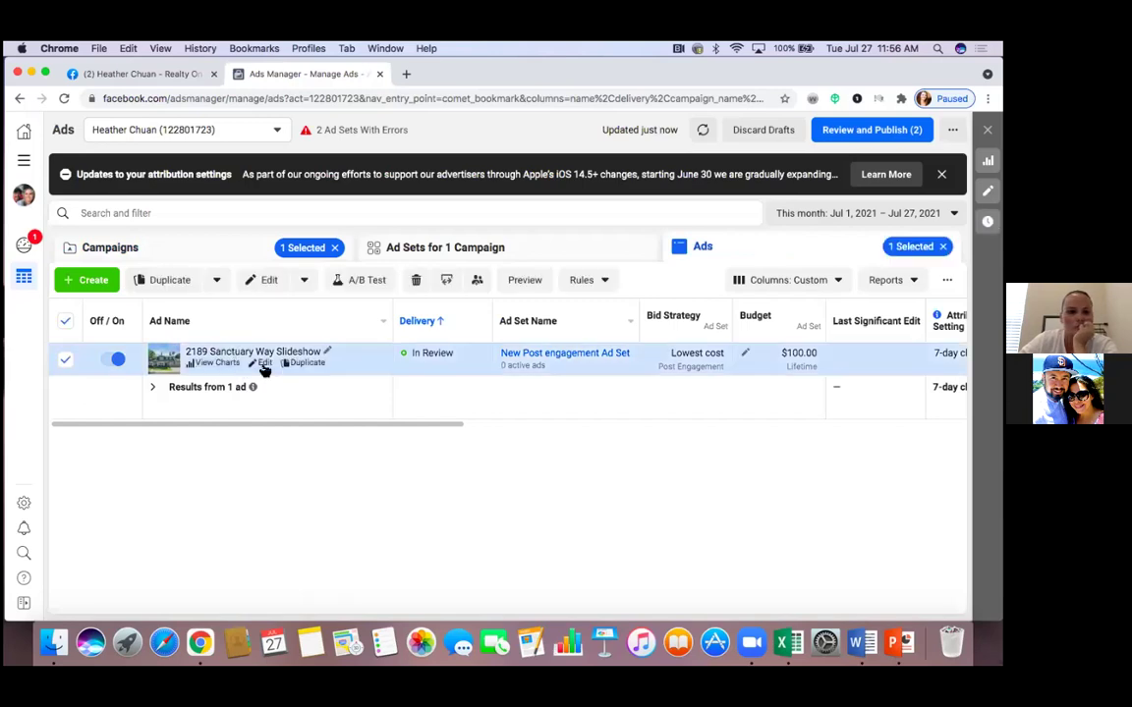
left_click(264, 363)
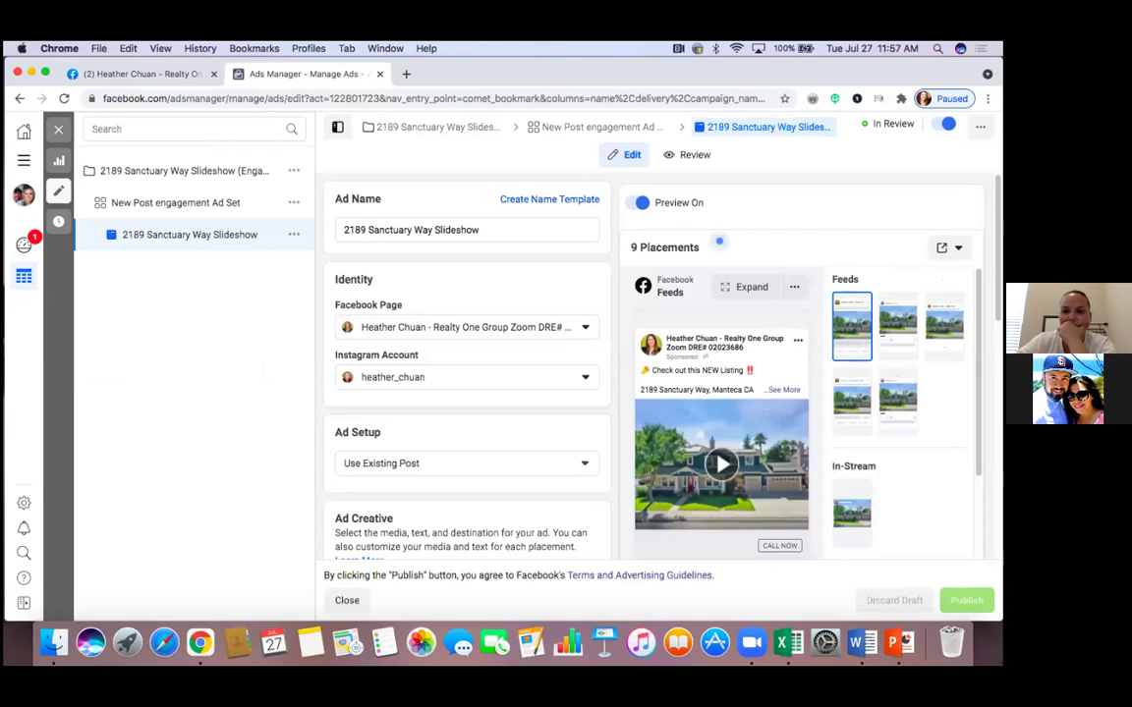
left_click(949, 248)
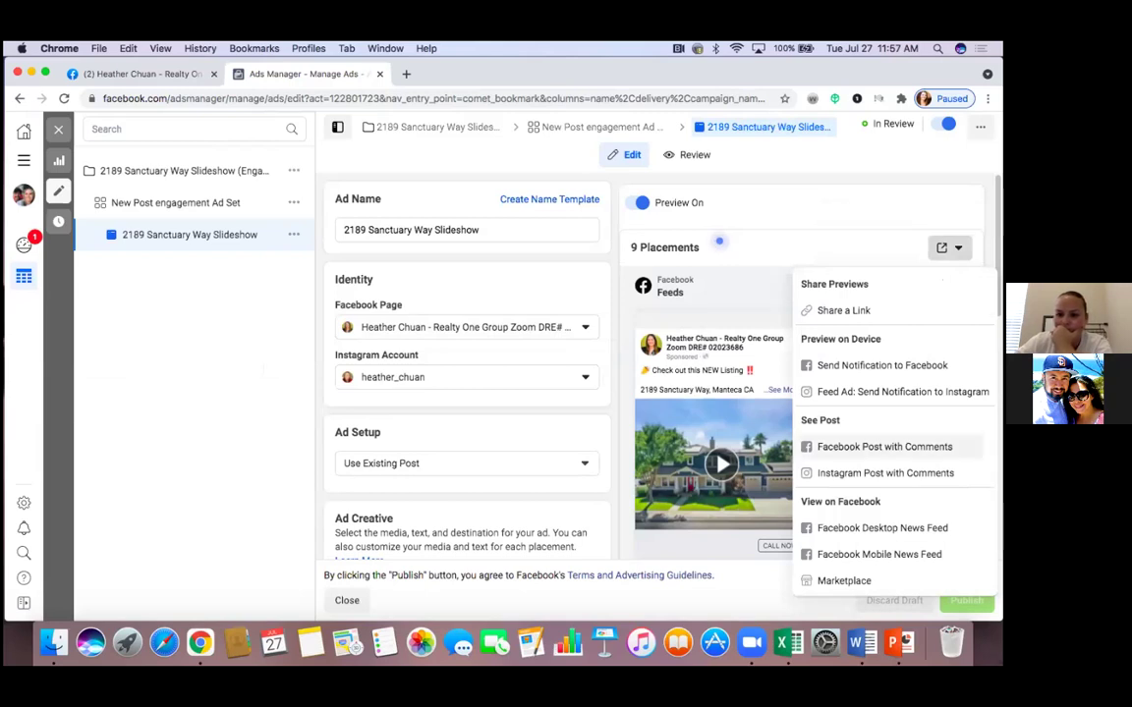
left_click(884, 446)
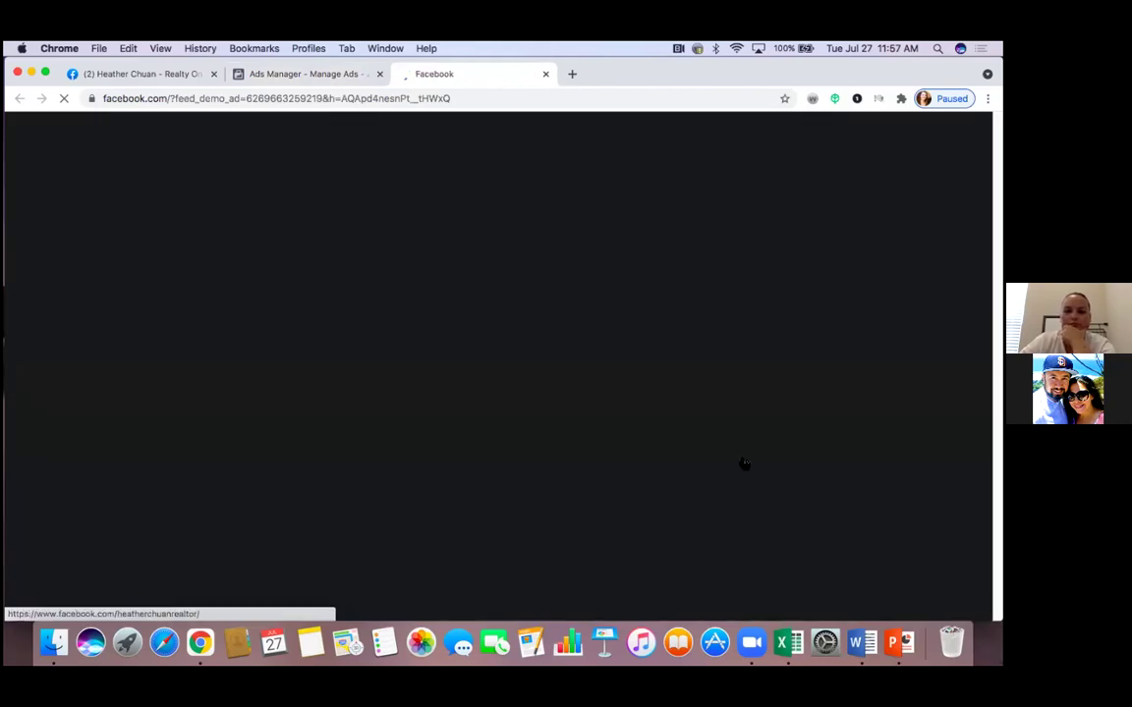
Scroll to the Sponsored listing post and expand its '1 Comment' to show the tag-a-friend comment
scroll(733, 432, "down", 1)
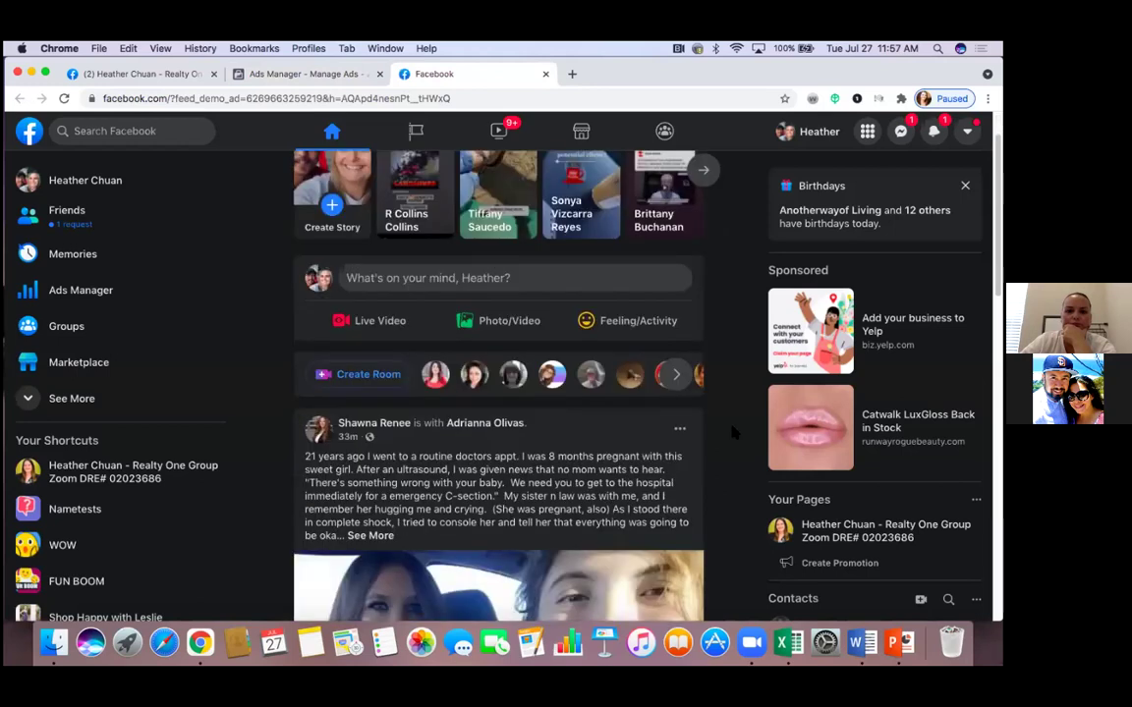
scroll(733, 432, "down", 3)
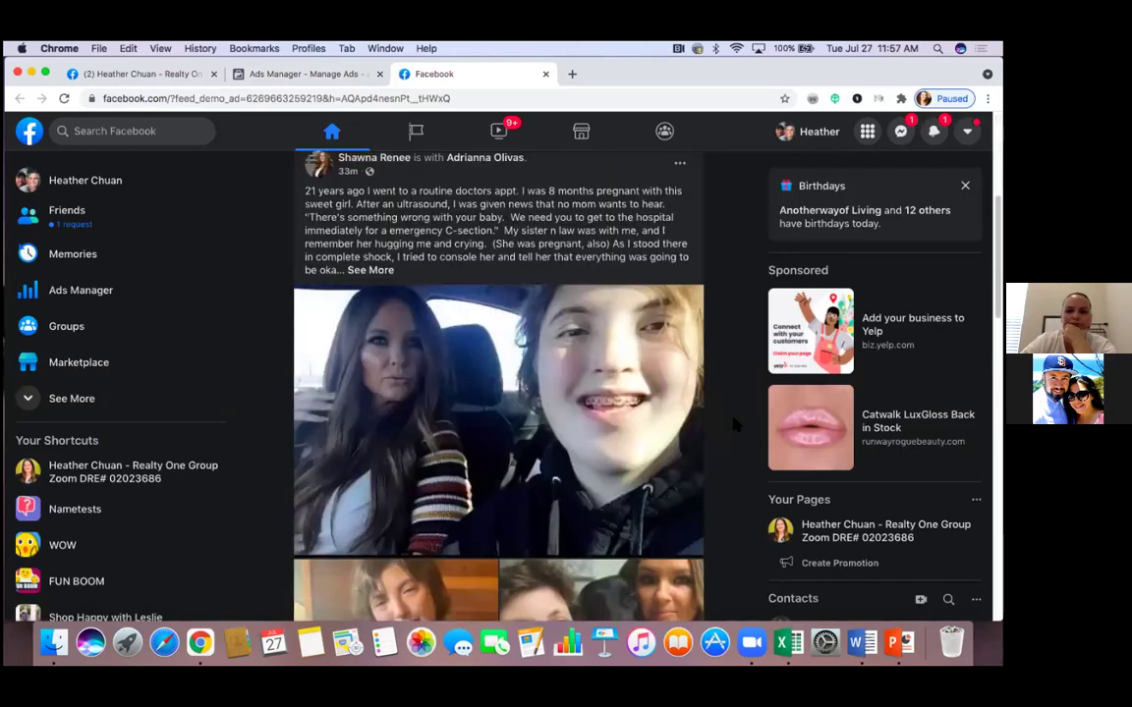
scroll(735, 419, "down", 3)
scroll(735, 419, "down", 3)
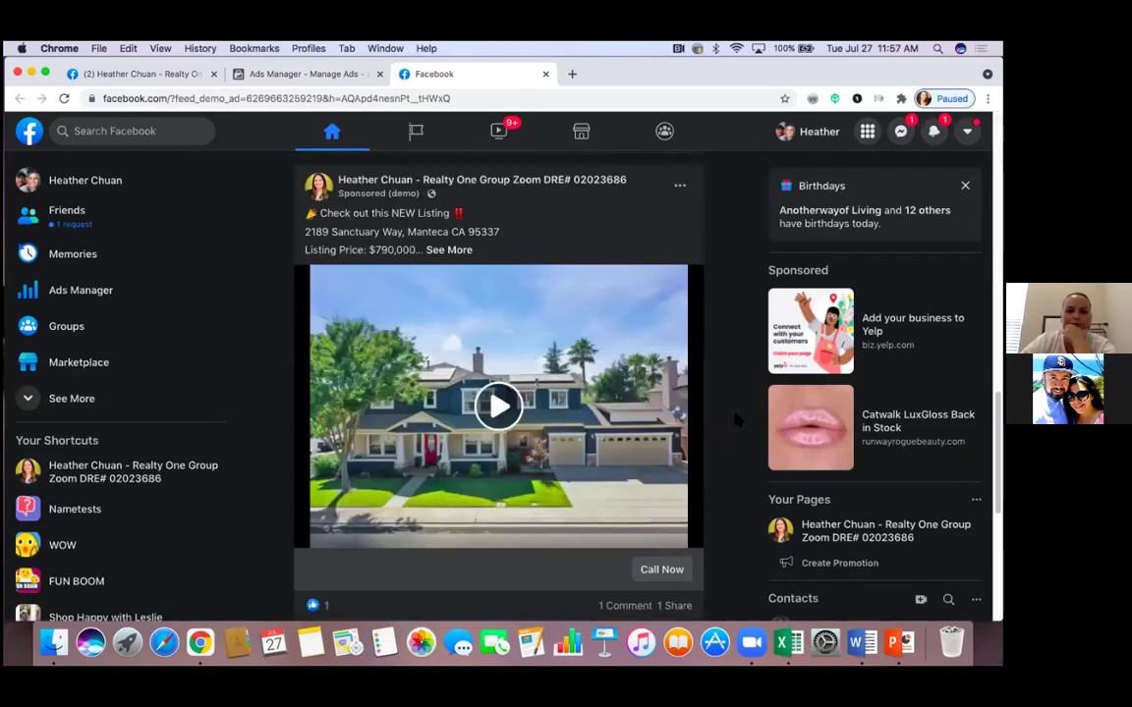
scroll(735, 419, "down", 1)
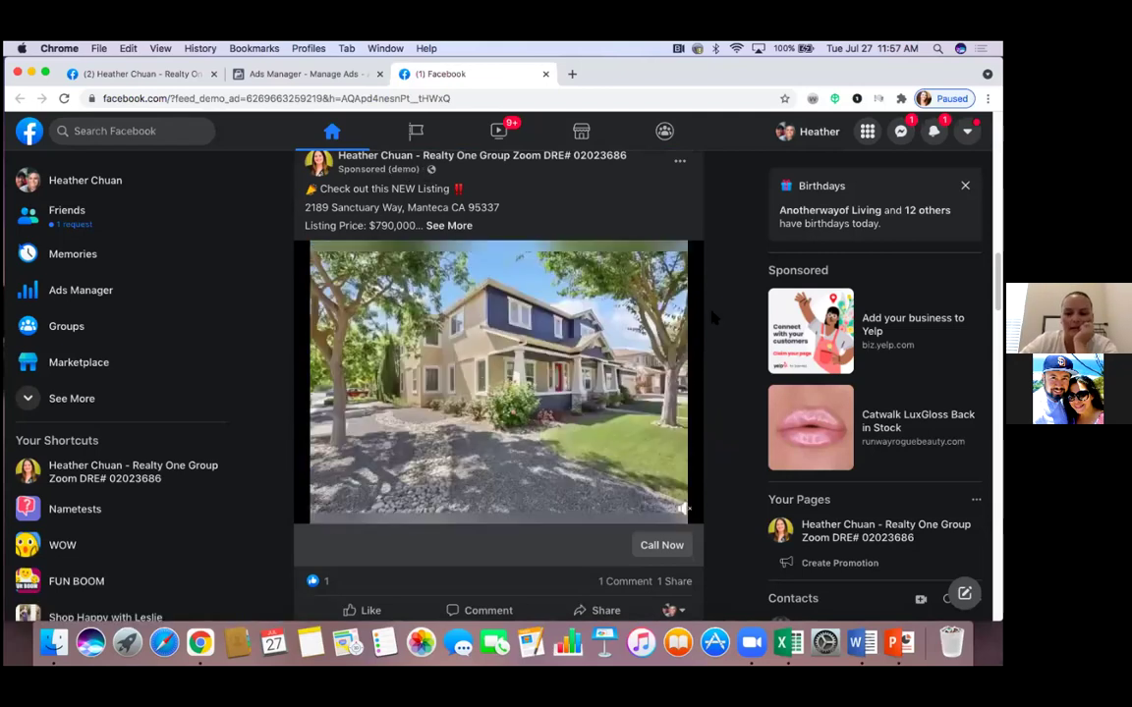
scroll(713, 316, "down", 3)
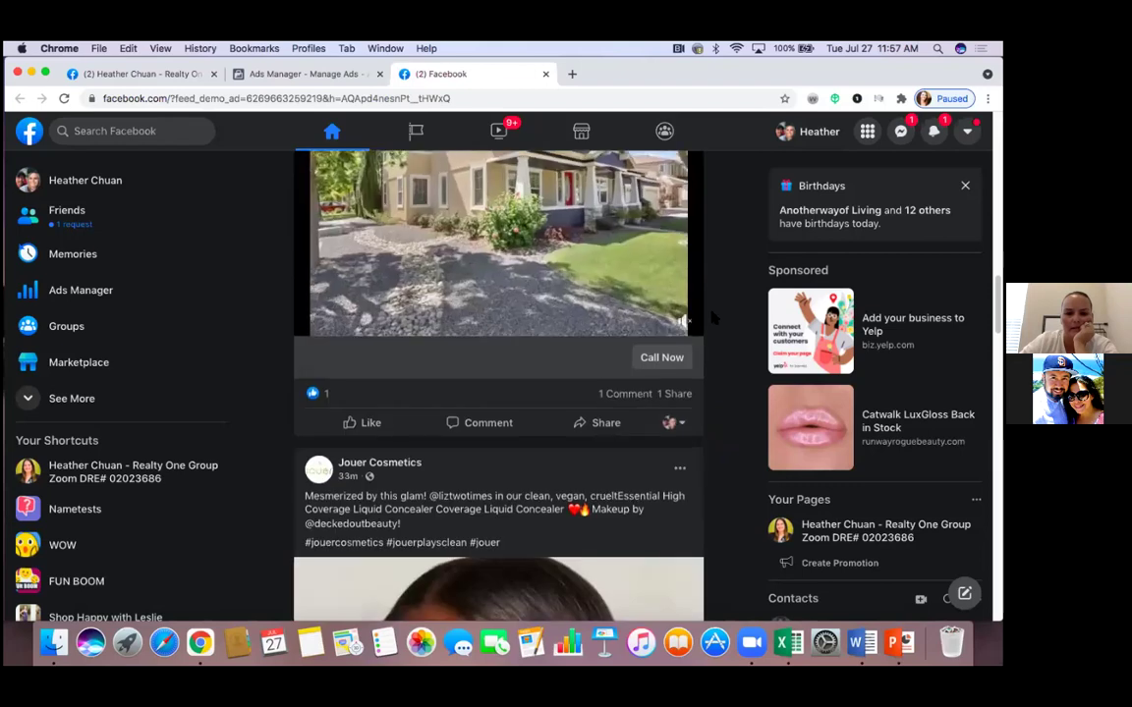
scroll(715, 318, "up", 1)
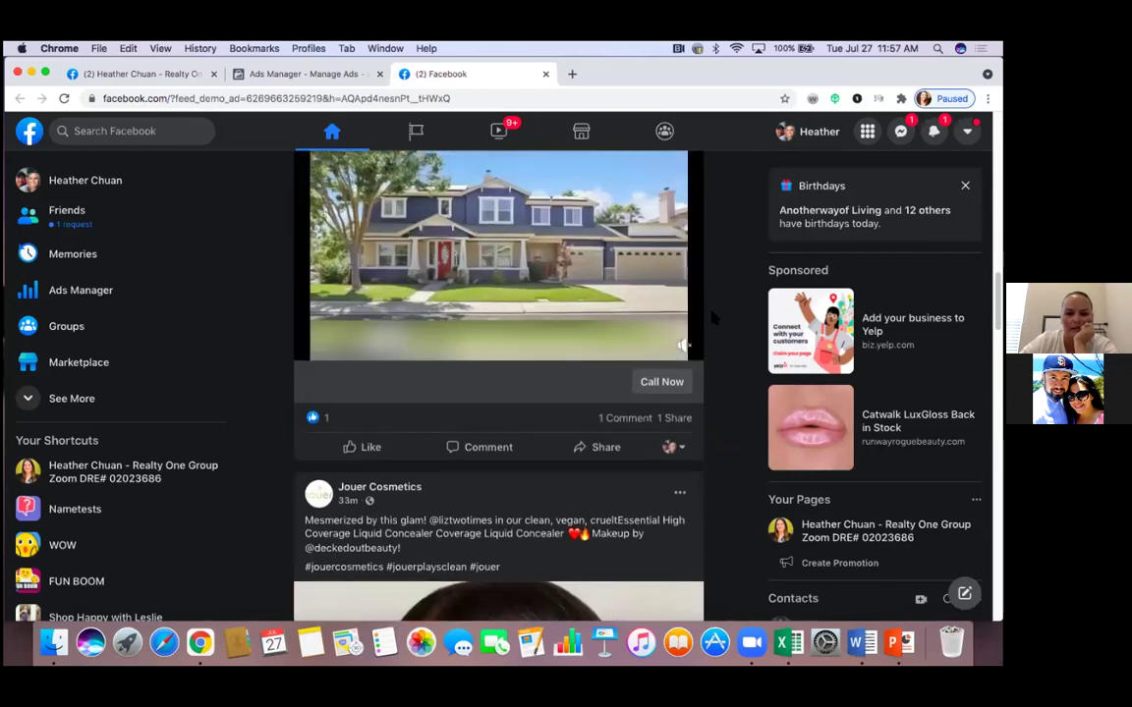
scroll(713, 316, "up", 3)
scroll(713, 316, "down", 3)
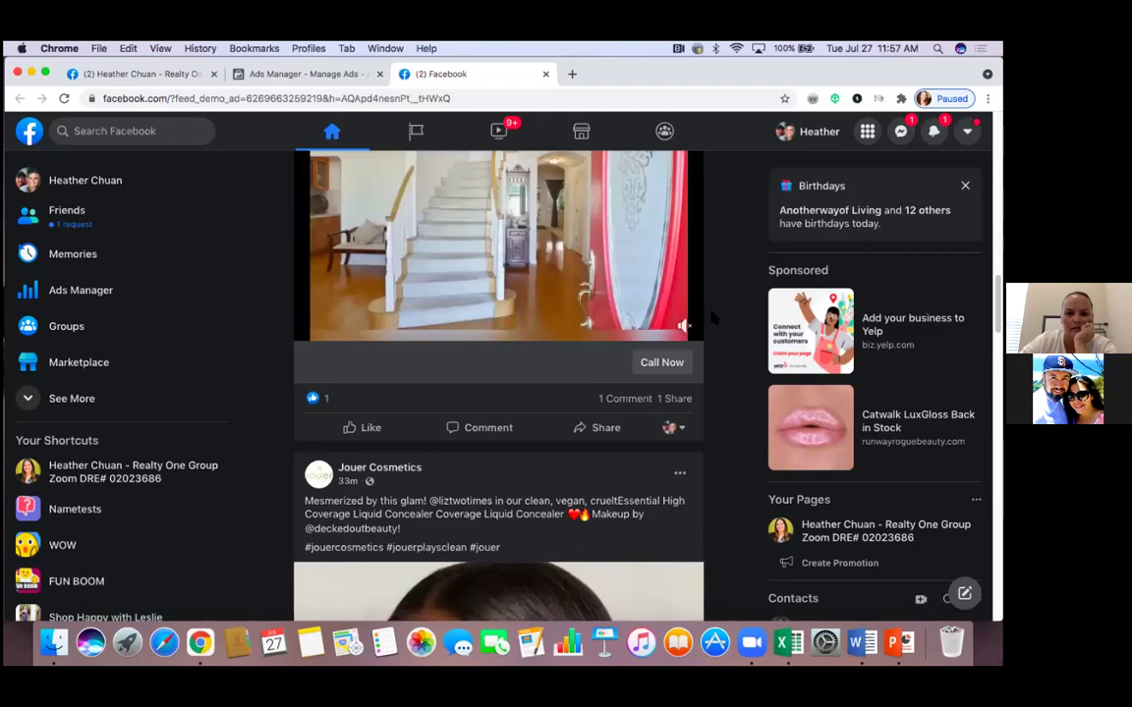
left_click(621, 400)
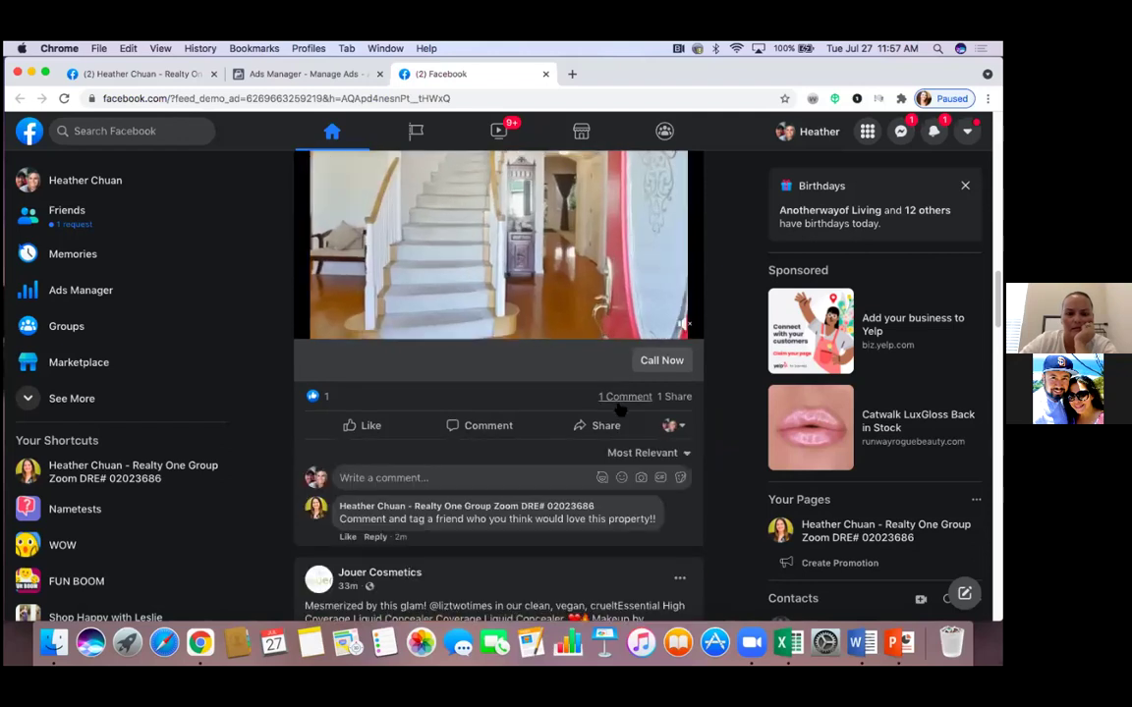
Pause and resume the $790,000 listing's home-tour slideshow video
scroll(619, 405, "down", 2)
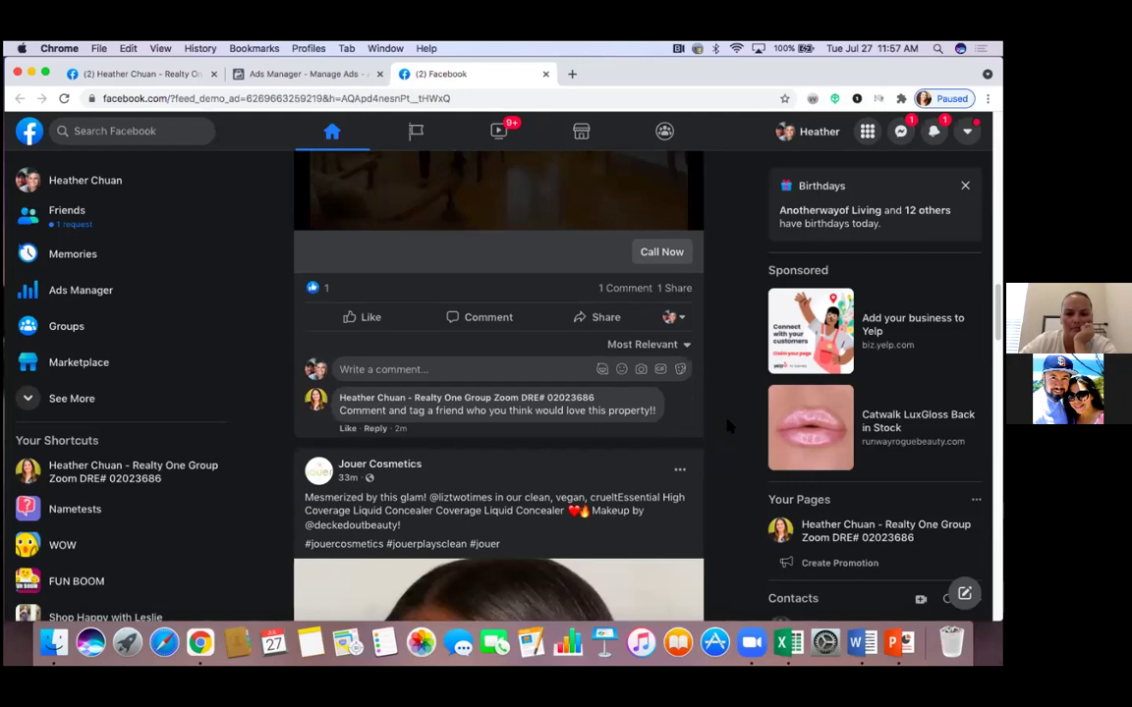
scroll(728, 424, "up", 2)
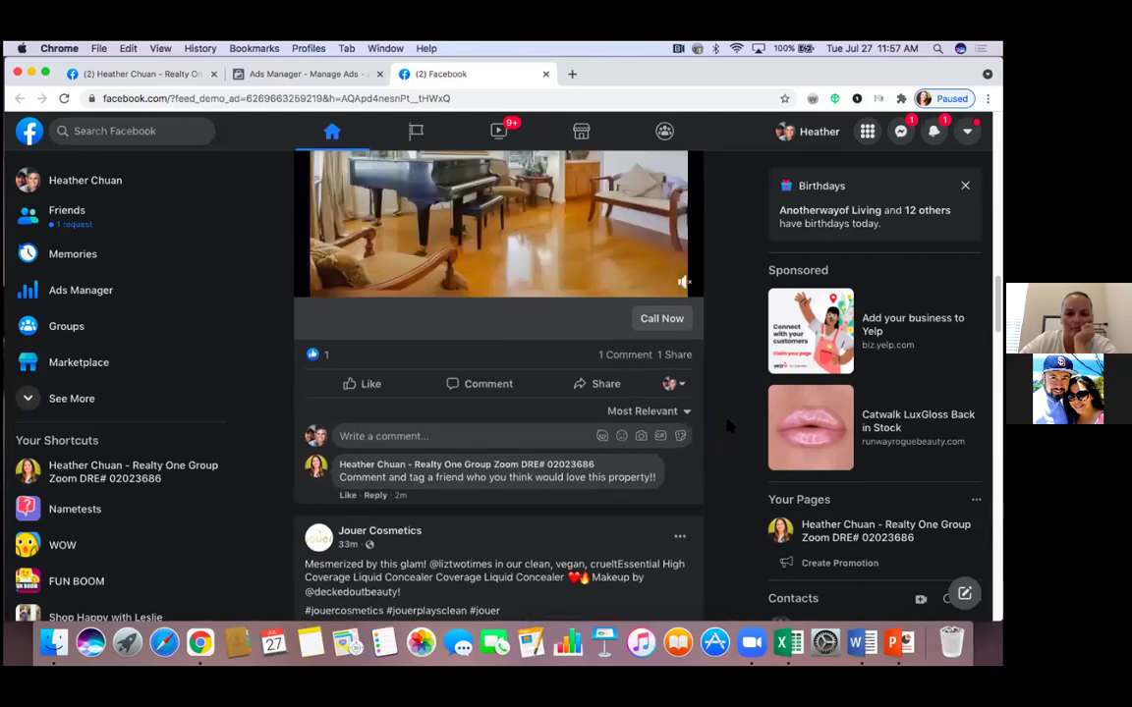
scroll(728, 425, "down", 1)
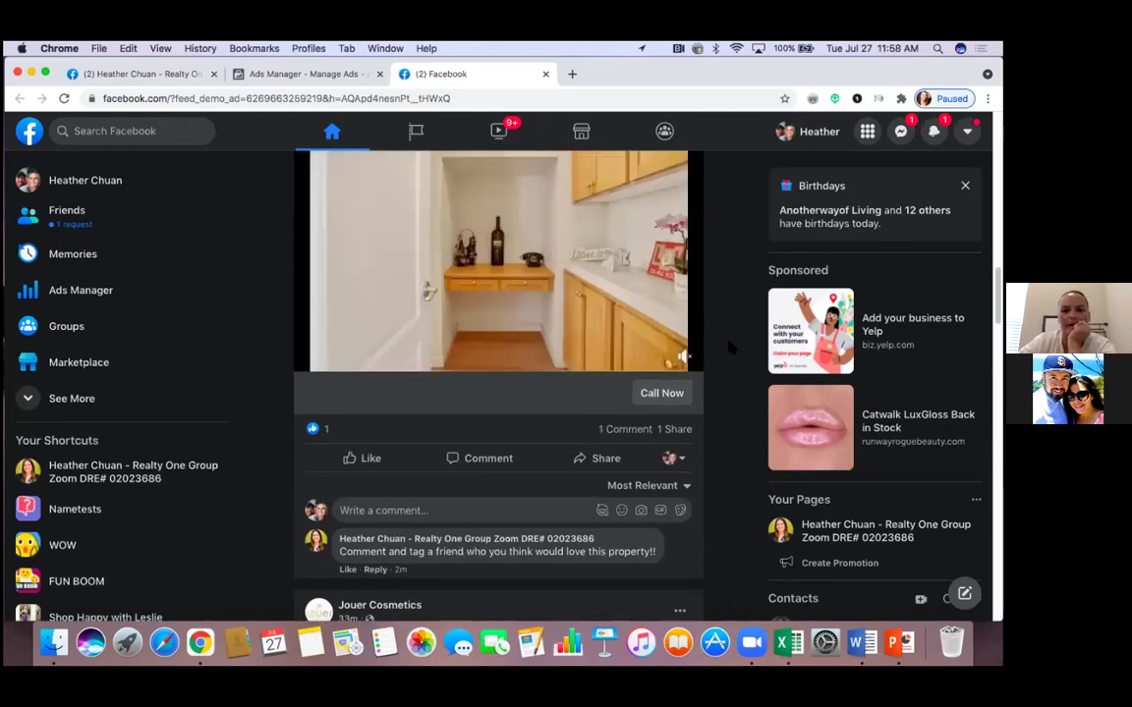
scroll(729, 347, "up", 5)
scroll(729, 347, "down", 4)
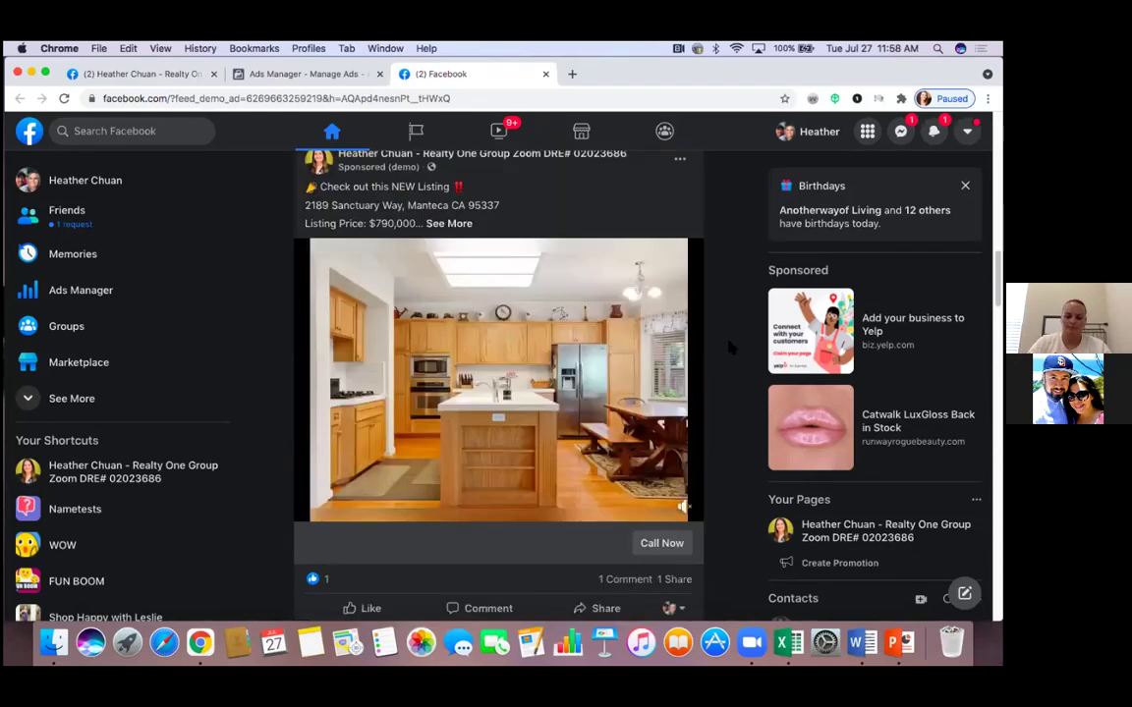
left_click(630, 331)
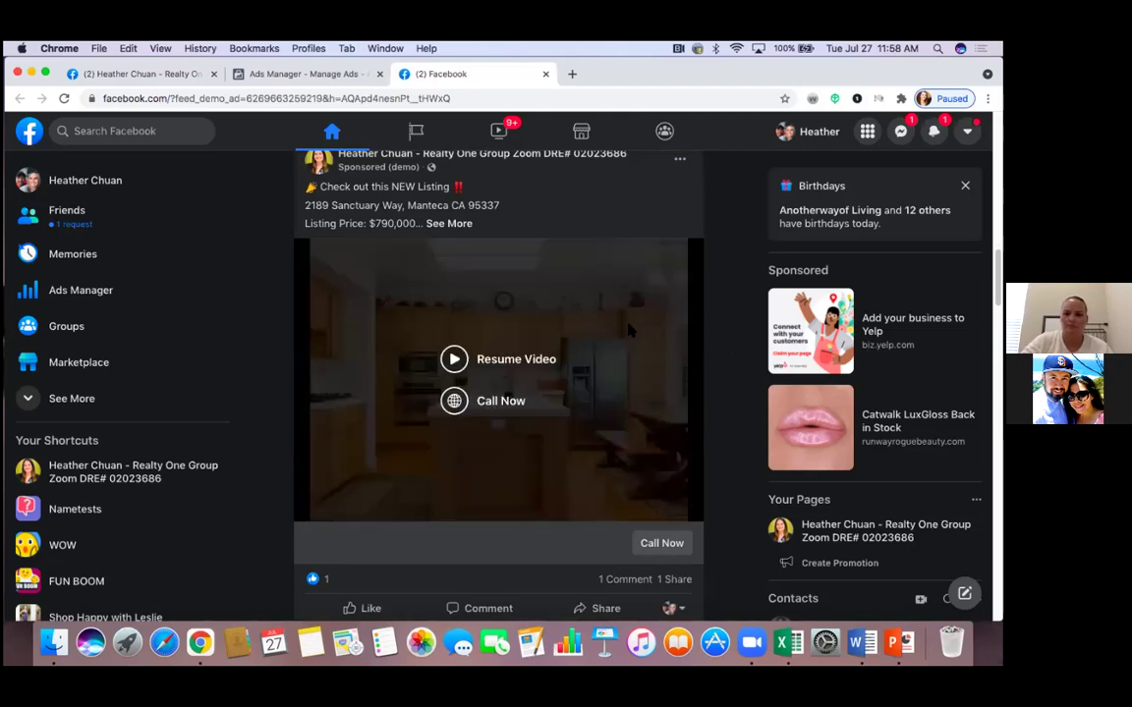
left_click(412, 325)
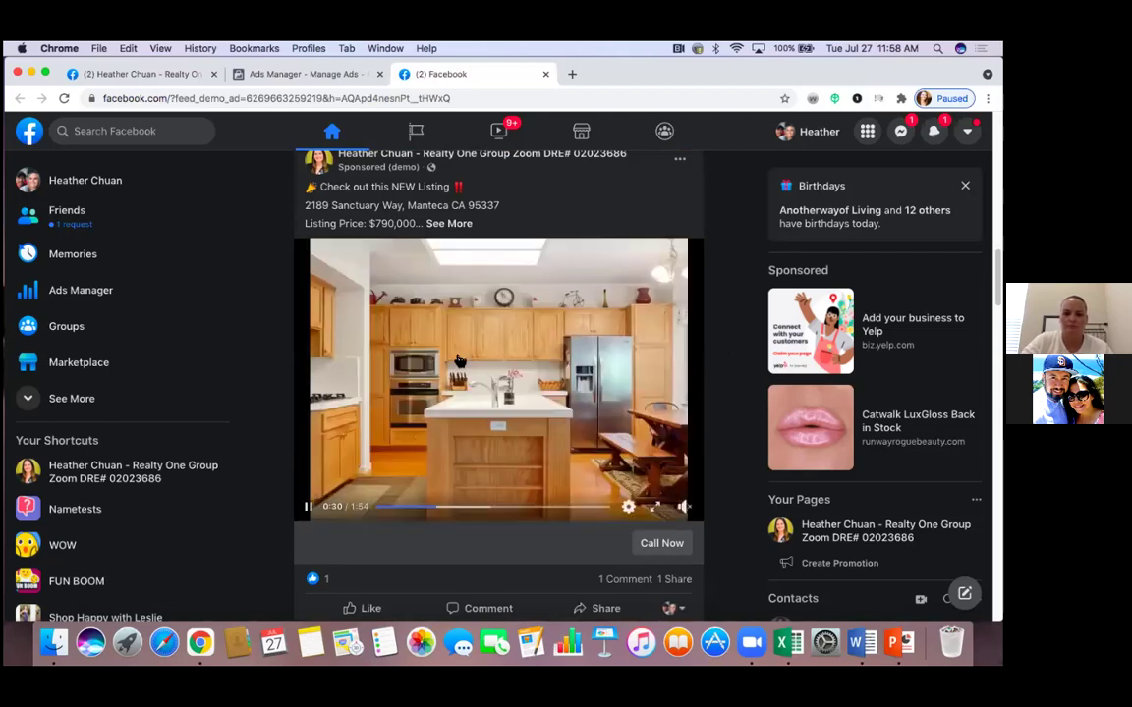
scroll(655, 421, "down", 2)
Play the listing video full screen, pause it, and exit full screen with Esc
left_click(655, 419)
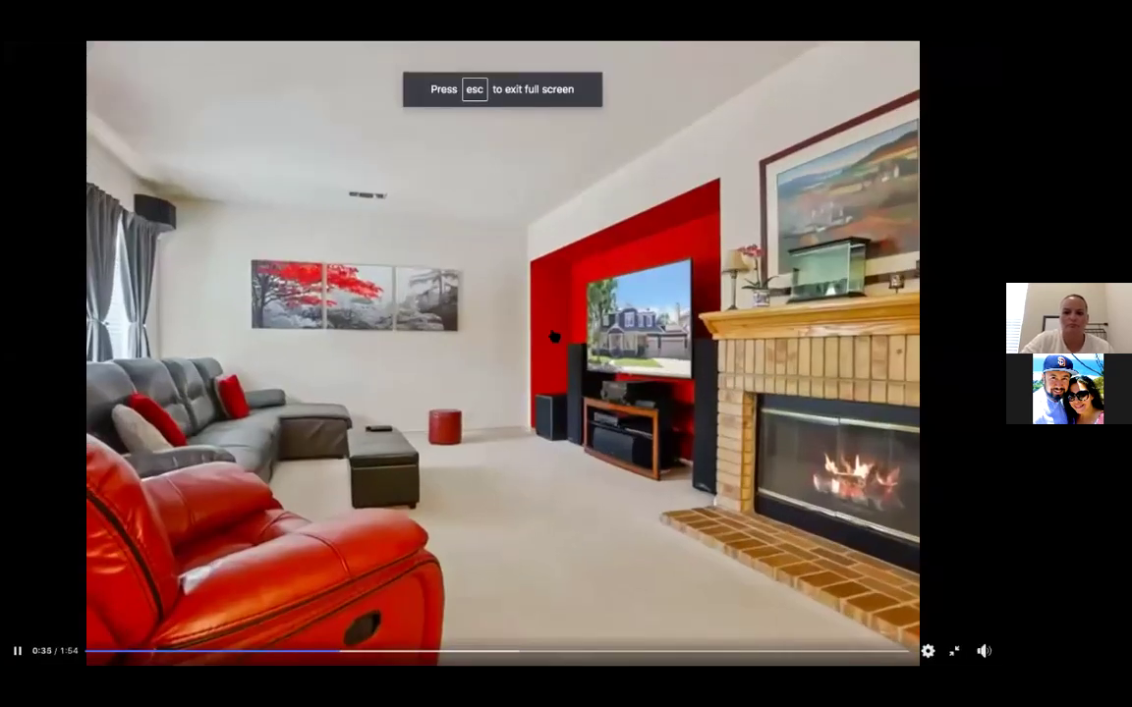
left_click(552, 331)
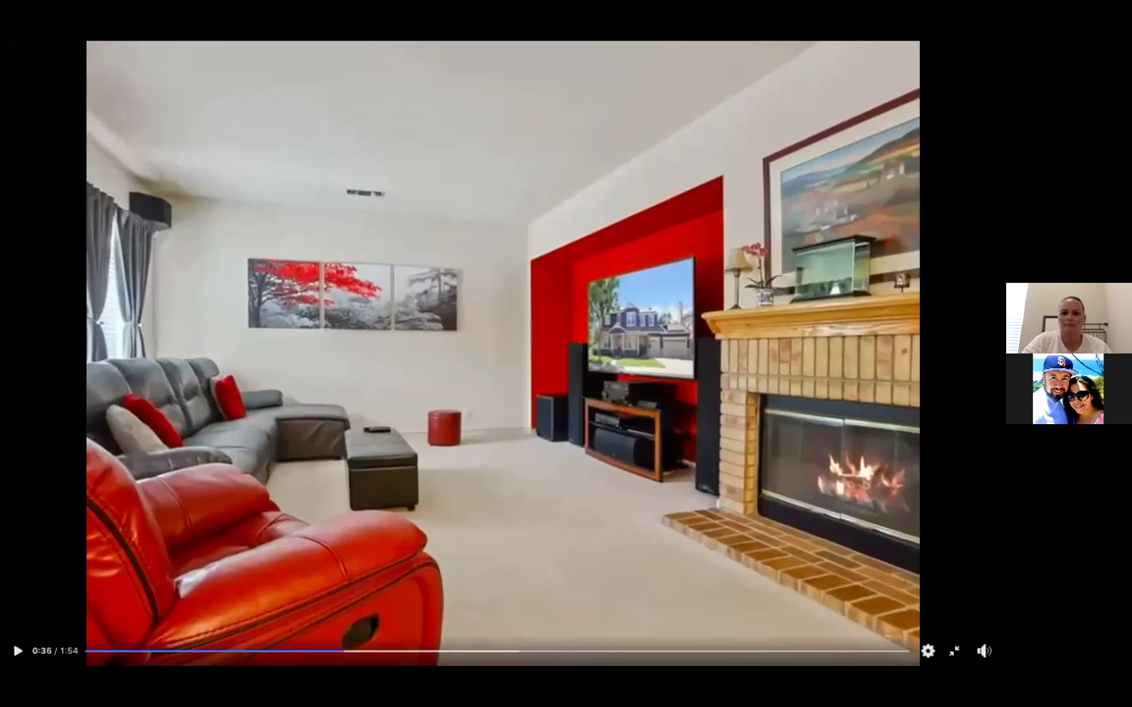
key("Escape")
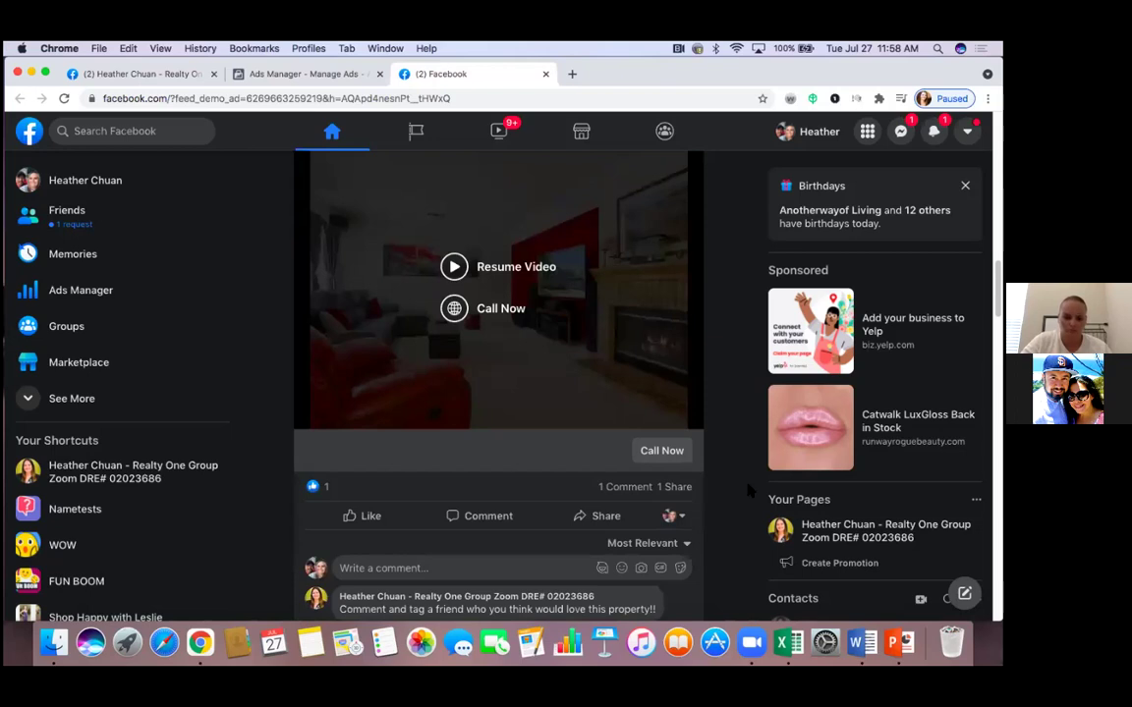
scroll(737, 471, "up", 1)
scroll(722, 438, "up", 1)
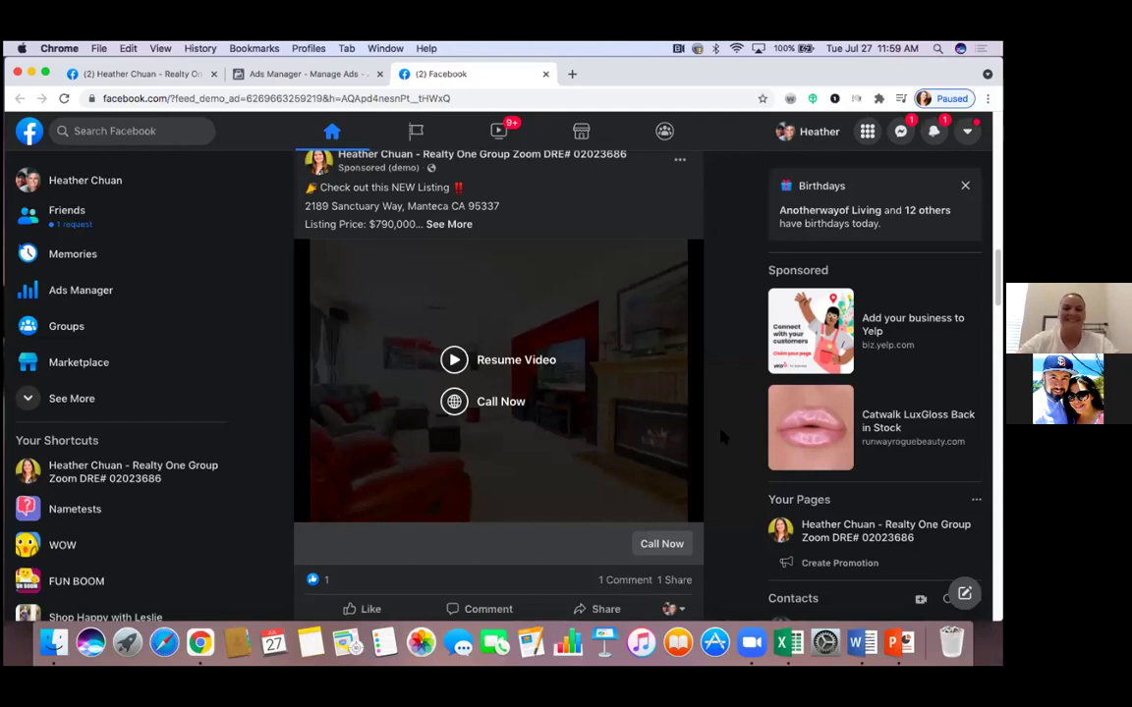
scroll(725, 424, "up", 15)
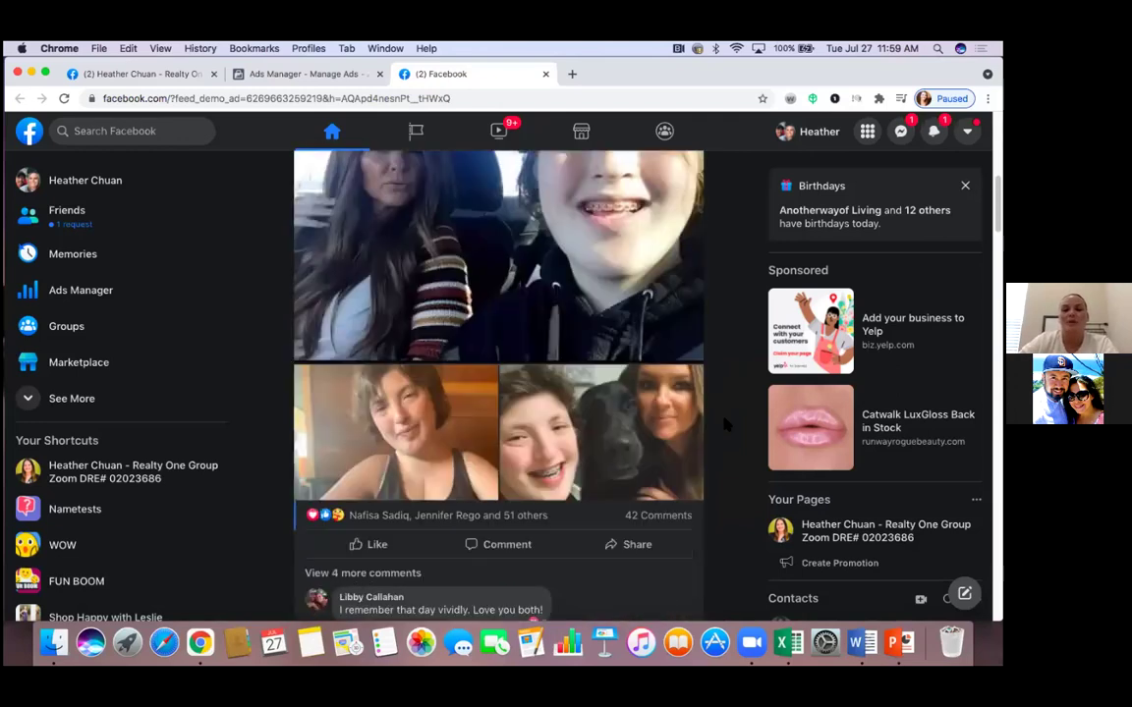
scroll(725, 418, "up", 3)
scroll(727, 412, "down", 6)
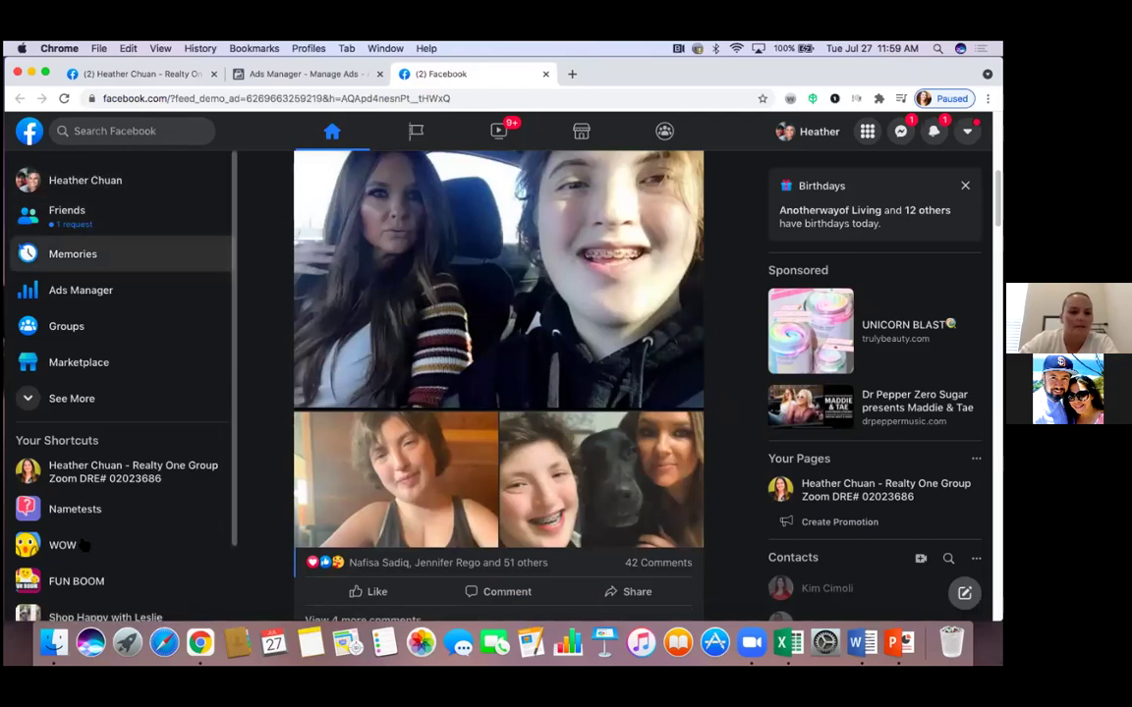
Open the realtor's business Page and scroll past the listing post, then back to the cover
left_click(102, 475)
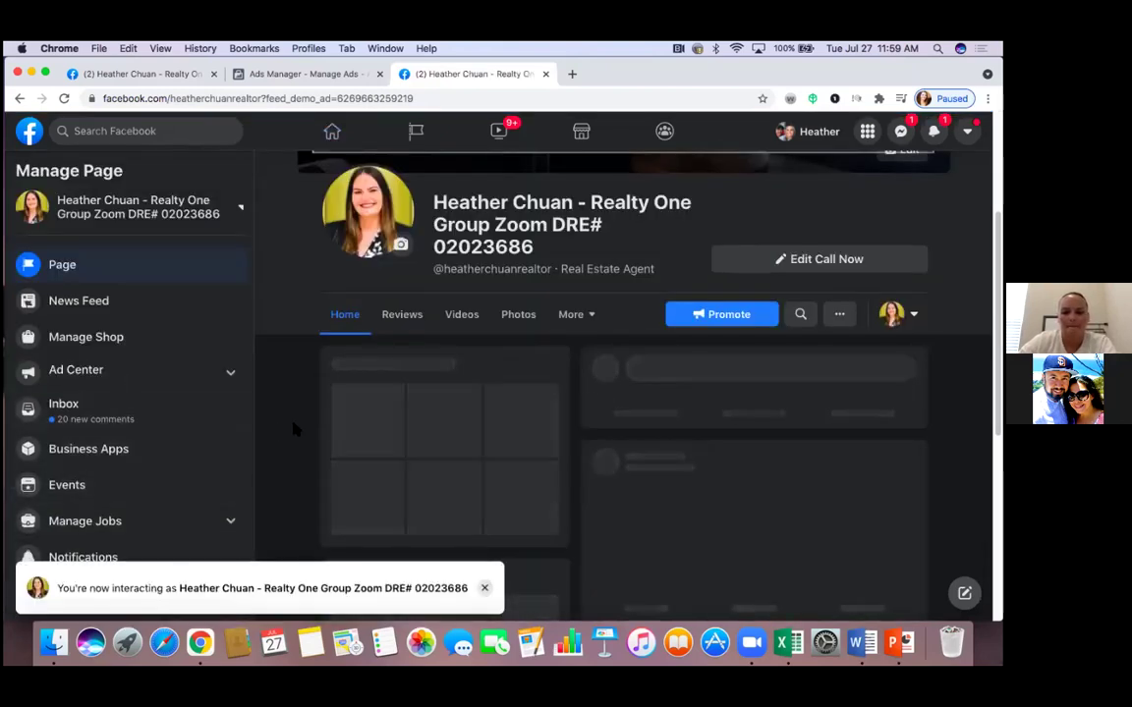
scroll(292, 429, "down", 1)
scroll(292, 428, "down", 10)
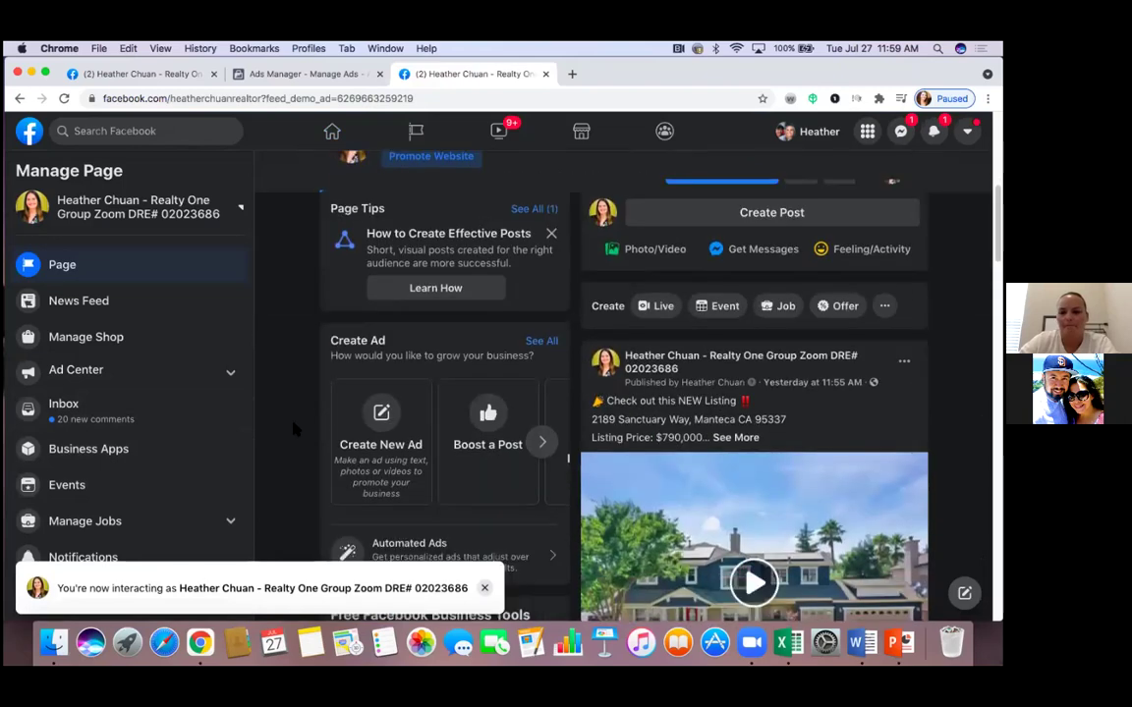
scroll(293, 429, "down", 3)
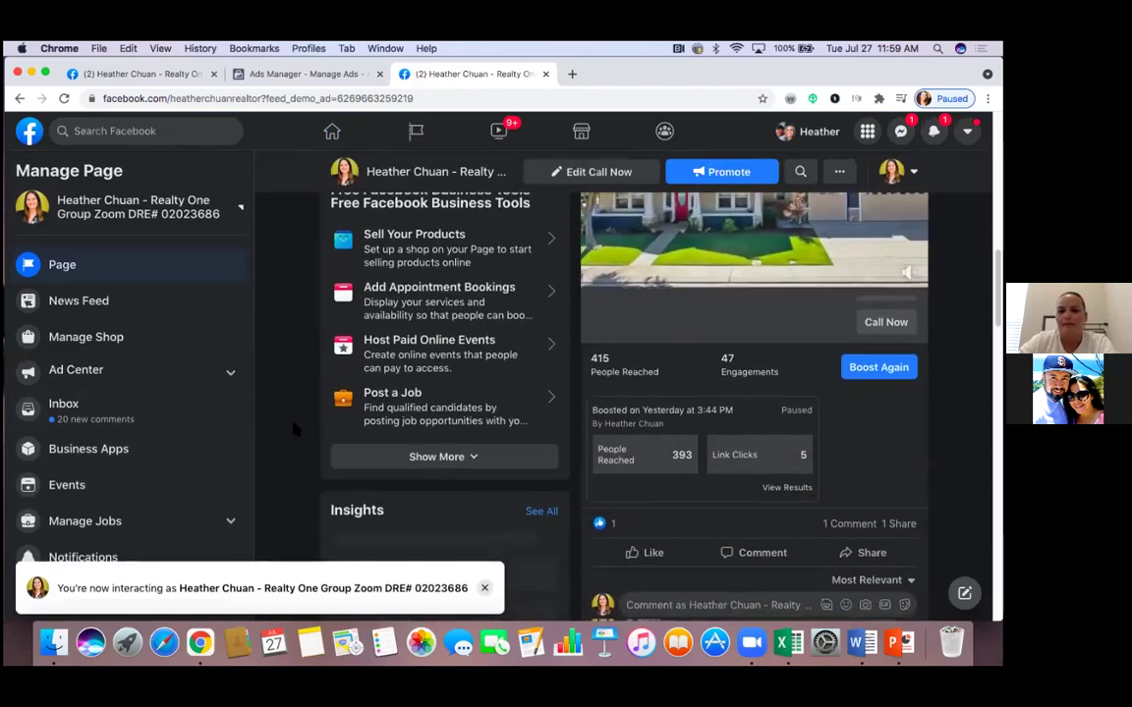
scroll(292, 428, "down", 7)
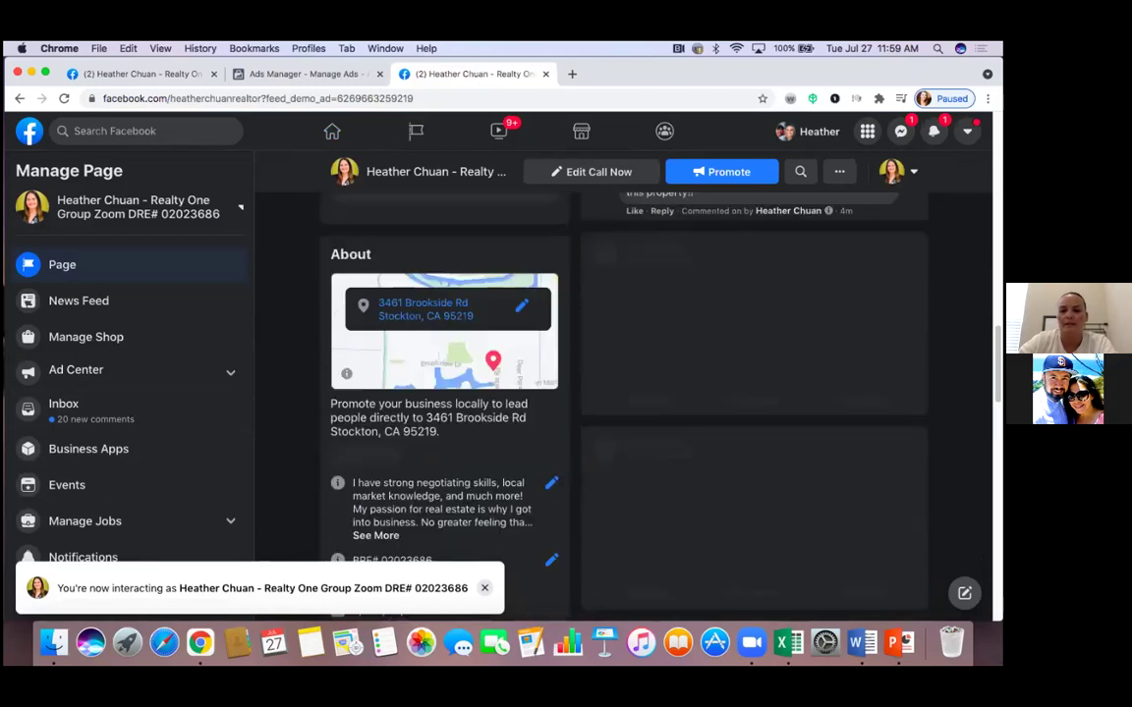
scroll(293, 428, "up", 11)
scroll(293, 428, "up", 3)
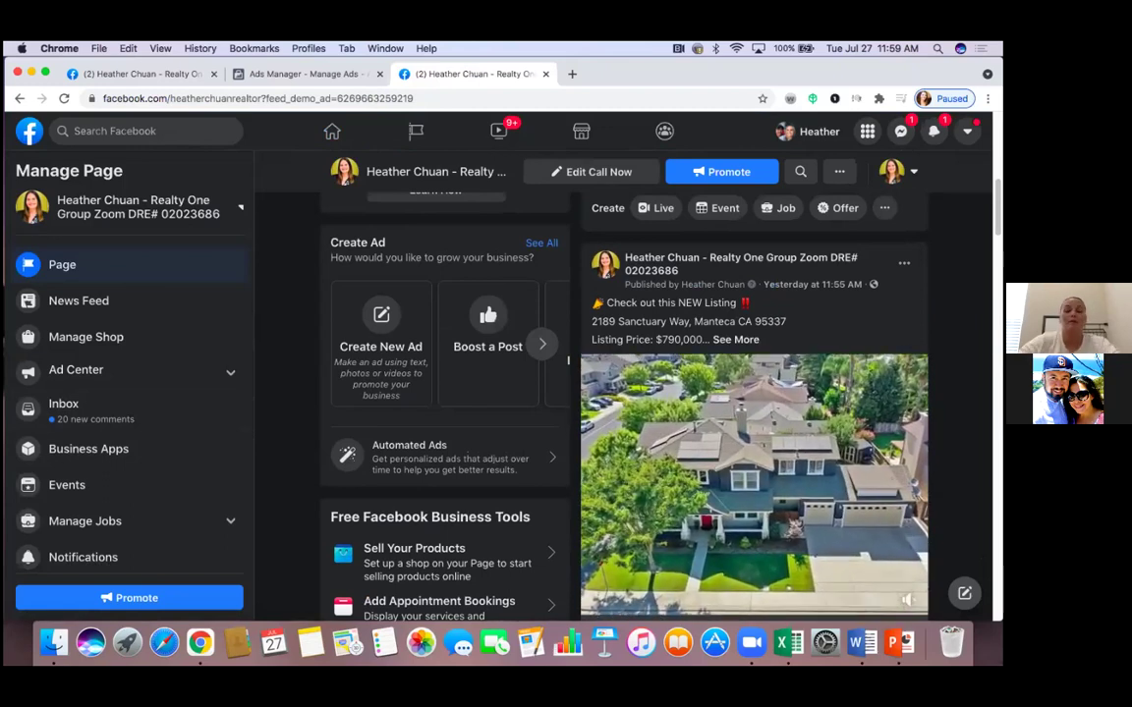
scroll(310, 324, "up", 5)
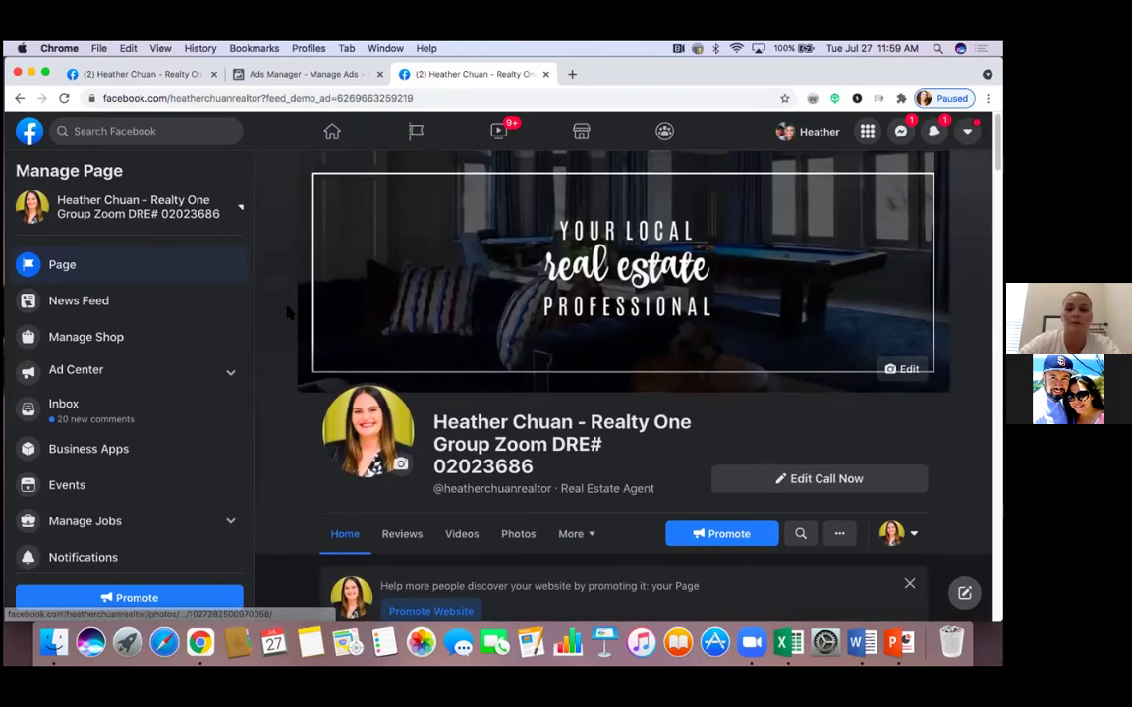